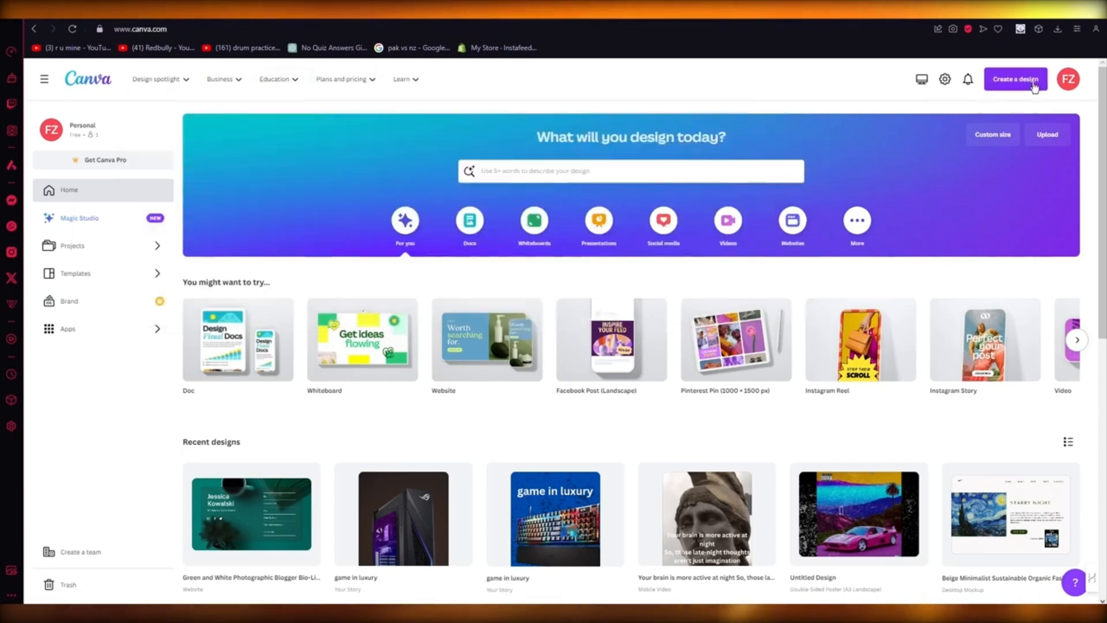
- Search the new-design formats for "instagr"
{"action": "left_click", "coordinate": [1031, 84]}
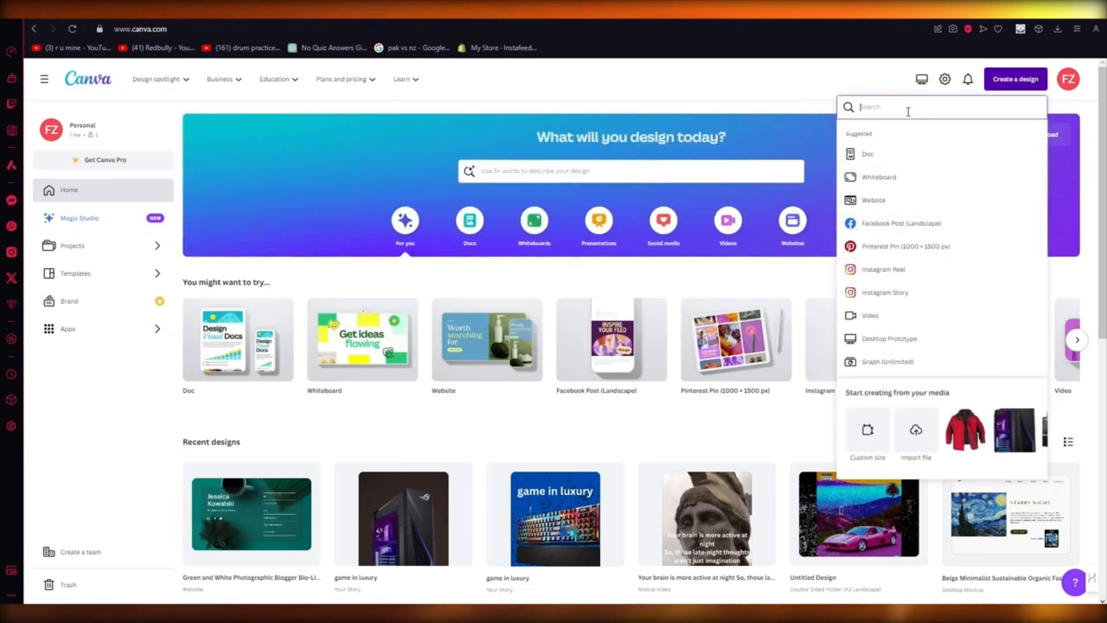
{"action": "type", "text": "in"}
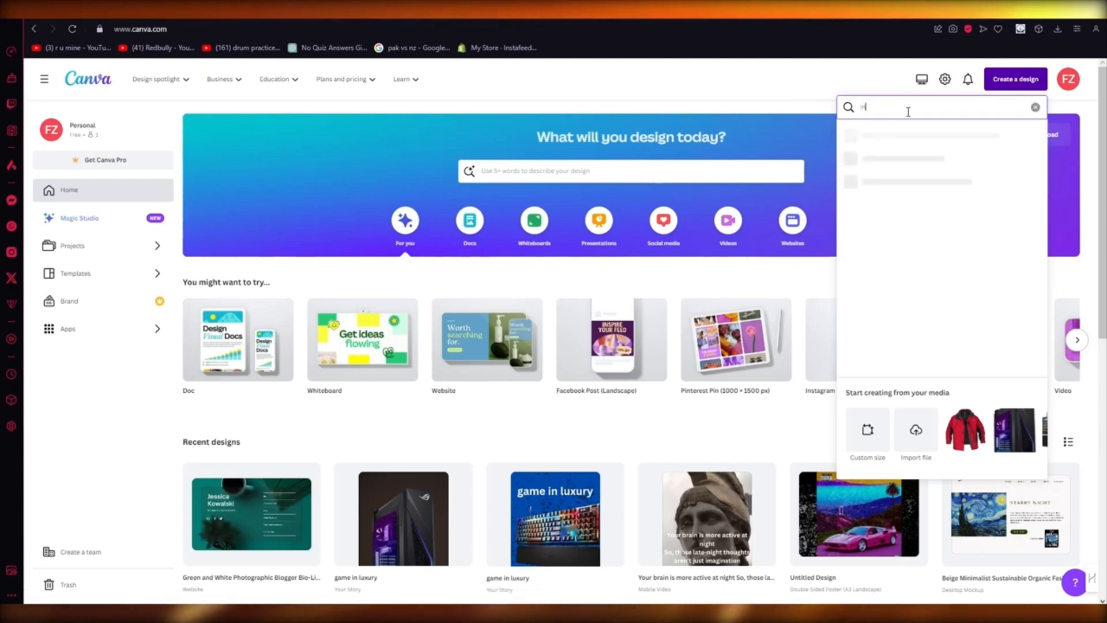
{"action": "type", "text": "stagr"}
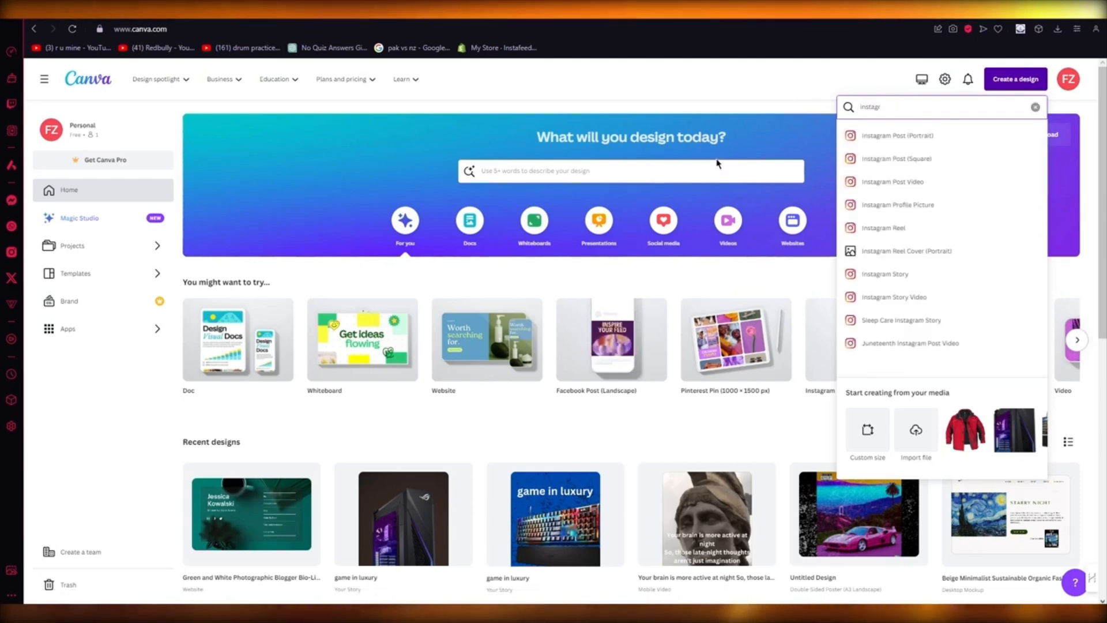
- Search the template library from the home page for "punk rock poster"
{"action": "left_click", "coordinate": [666, 168]}
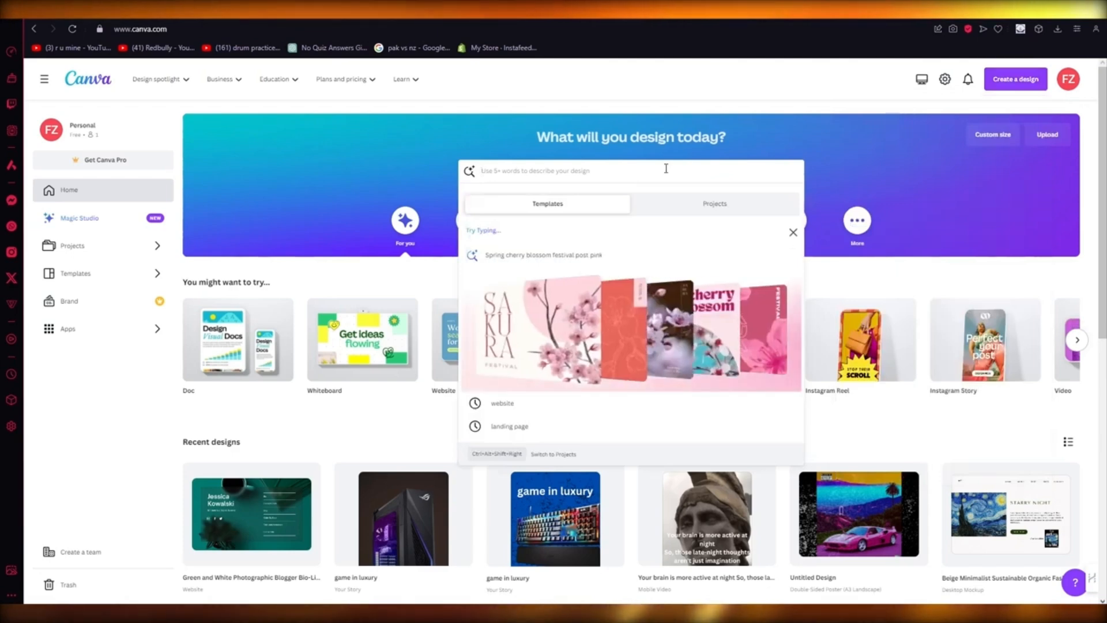
{"action": "type", "text": "wi"}
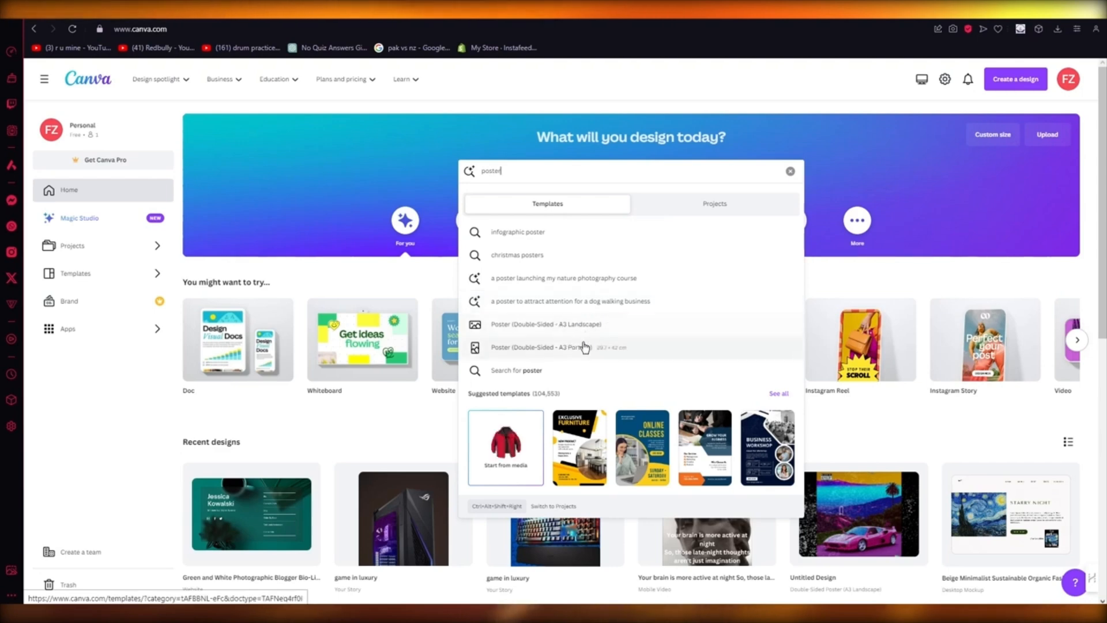
{"action": "key", "text": "ctrl+a"}
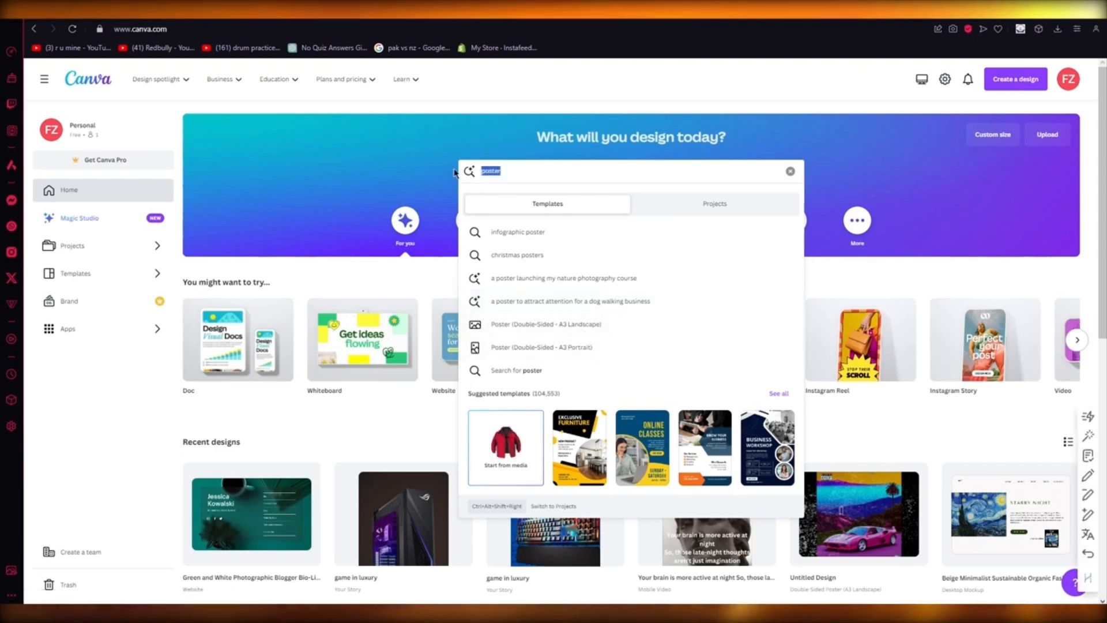
{"action": "type", "text": "dunk rock"}
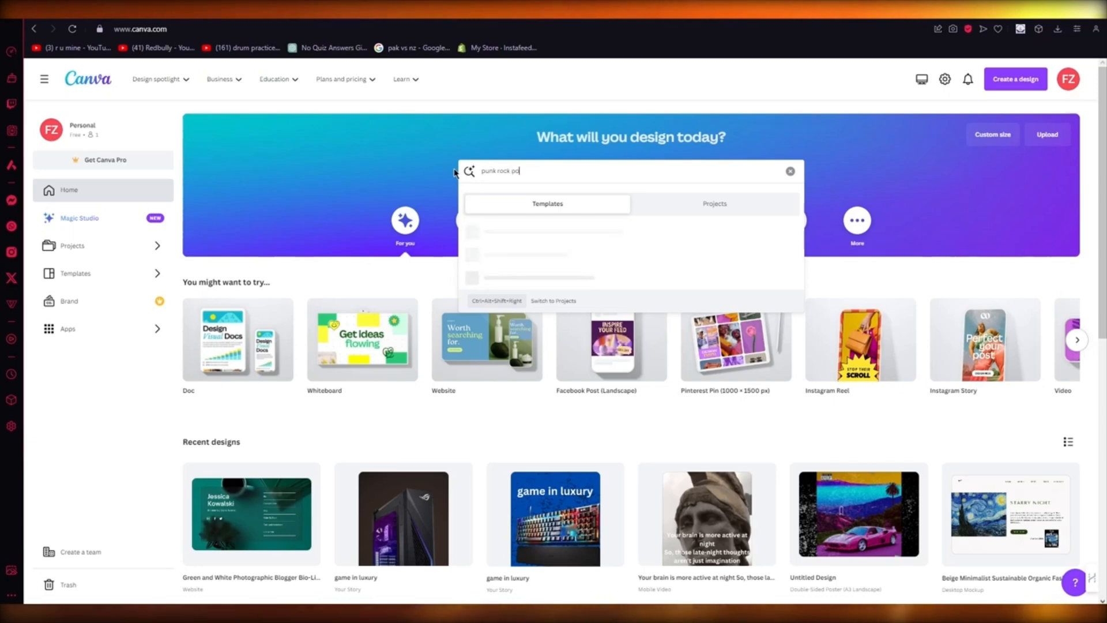
{"action": "key", "text": "Return"}
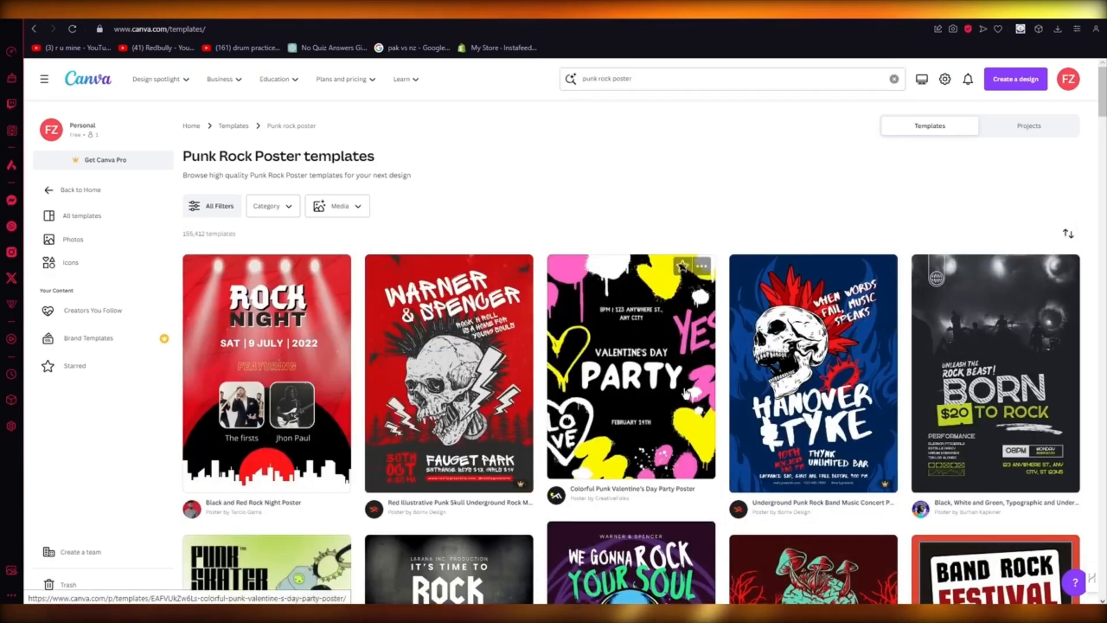
- Open the "Dark Blue Yellow Simple Rock Music Fest Poster" template for customization
{"action": "scroll", "coordinate": [458, 327], "scroll_direction": "down", "scroll_amount": 10}
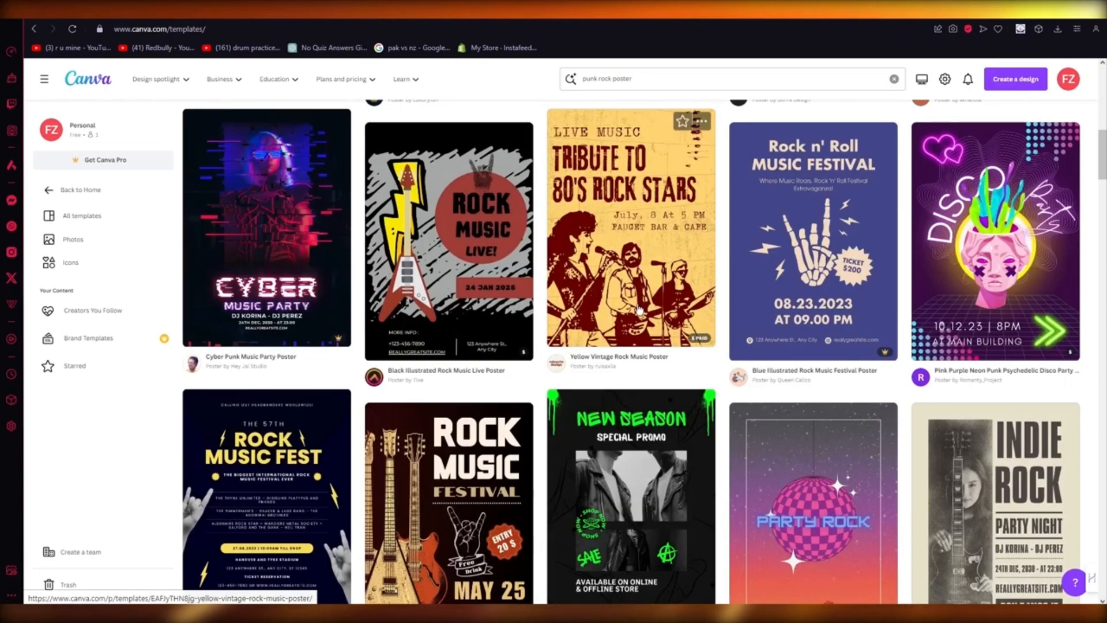
{"action": "scroll", "coordinate": [639, 311], "scroll_direction": "down", "scroll_amount": 3}
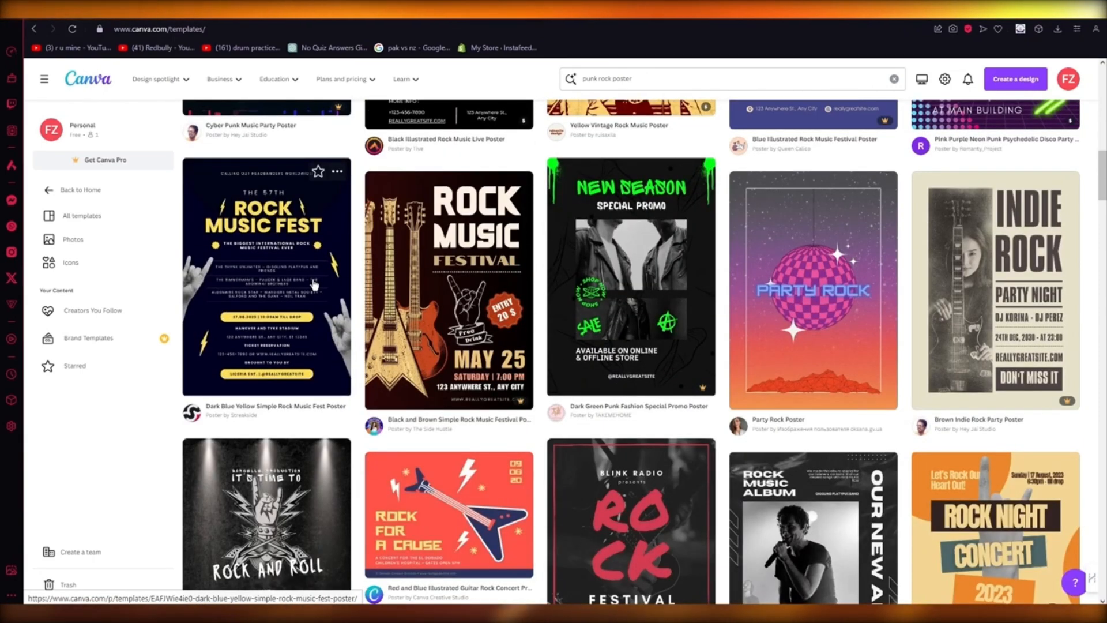
{"action": "left_click", "coordinate": [314, 283]}
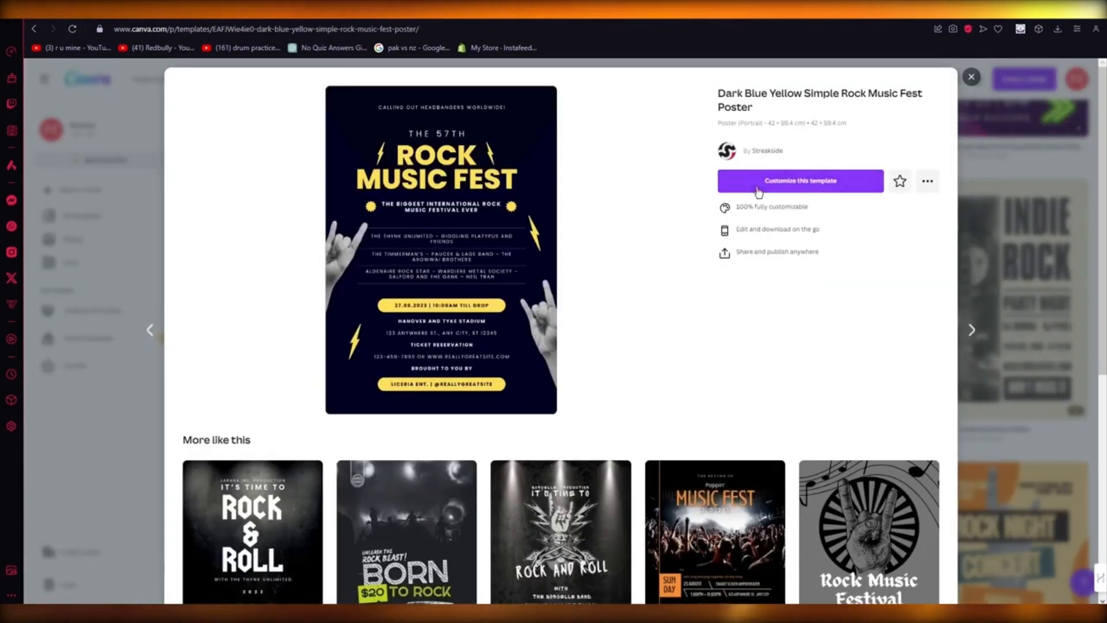
{"action": "left_click", "coordinate": [758, 191]}
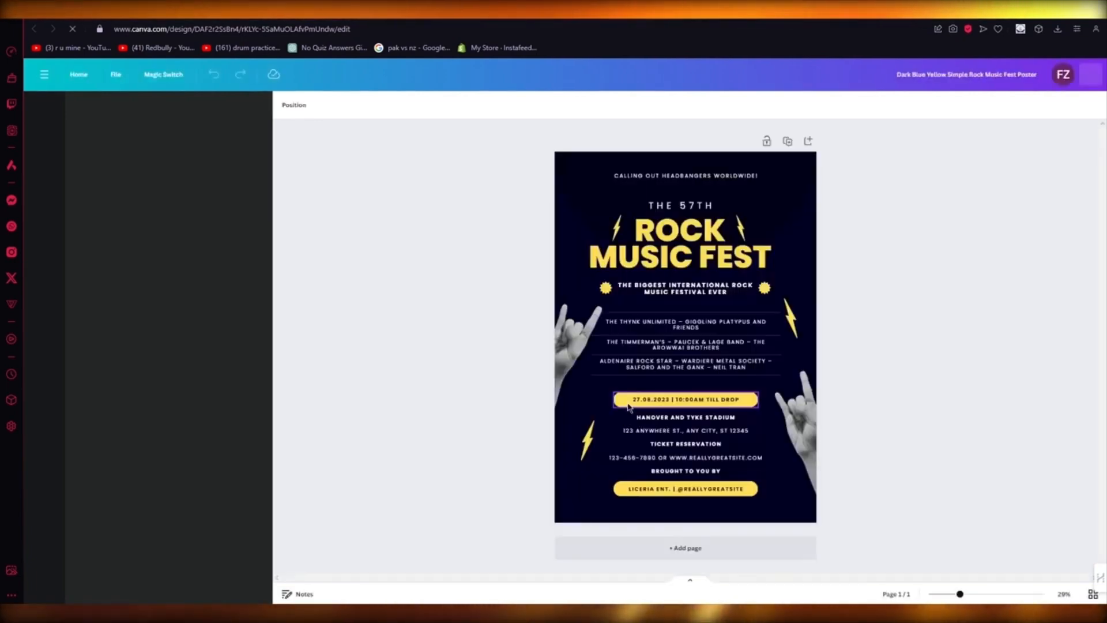
- Inspect the poster's individual elements, including the ROCK MUSIC FEST title and the band line-up text
{"action": "left_click_drag", "start_coordinate": [474, 151], "coordinate": [890, 492]}
{"action": "left_click", "coordinate": [927, 348]}
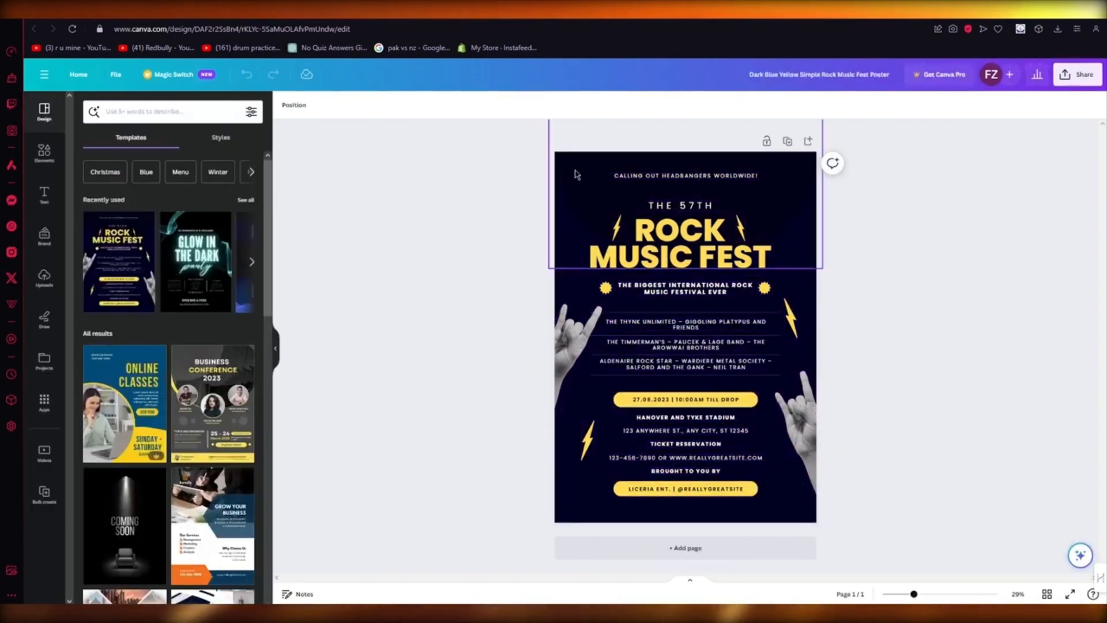
{"action": "left_click", "coordinate": [665, 176]}
{"action": "left_click", "coordinate": [689, 246]}
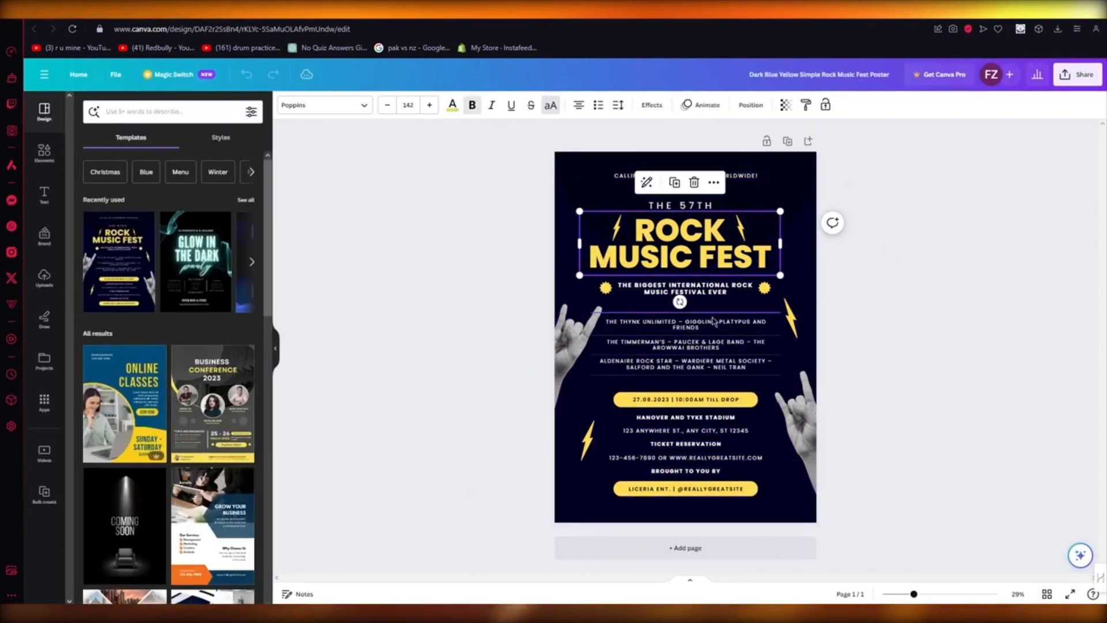
{"action": "left_click", "coordinate": [701, 368]}
{"action": "left_click", "coordinate": [890, 314]}
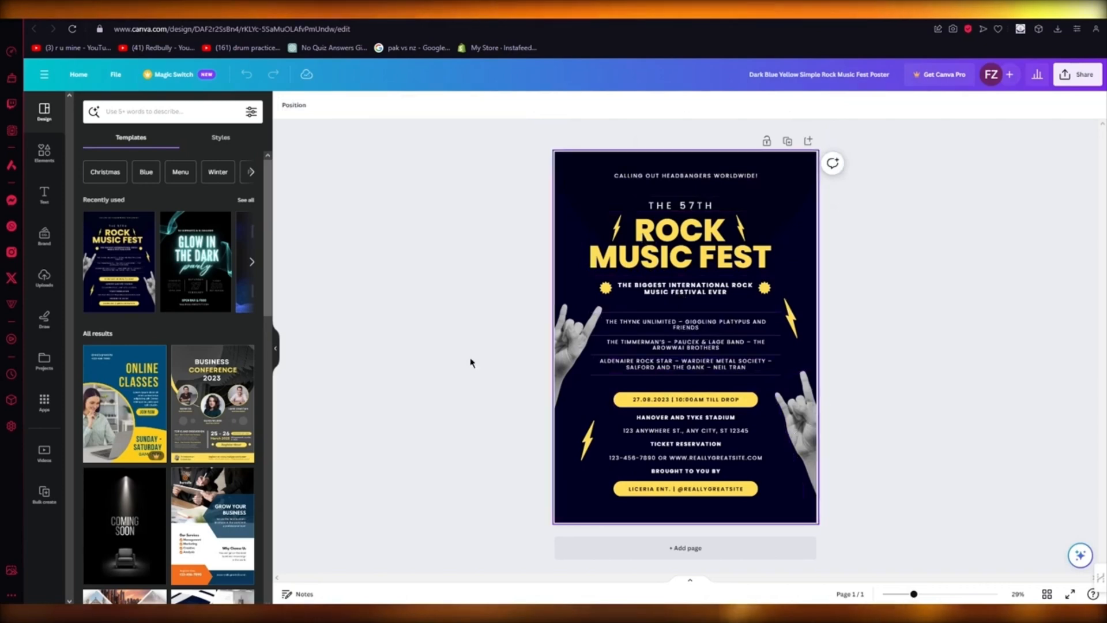
- Look through the graphic elements, text styles and drawing tools offered for the poster
{"action": "left_click", "coordinate": [45, 154]}
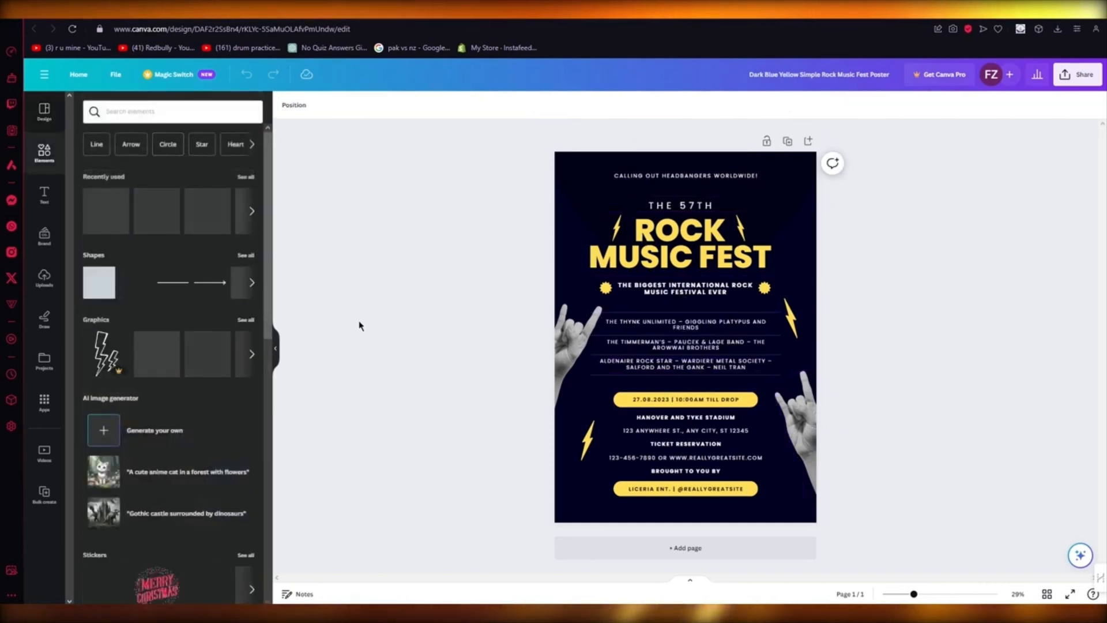
{"action": "left_click", "coordinate": [44, 195]}
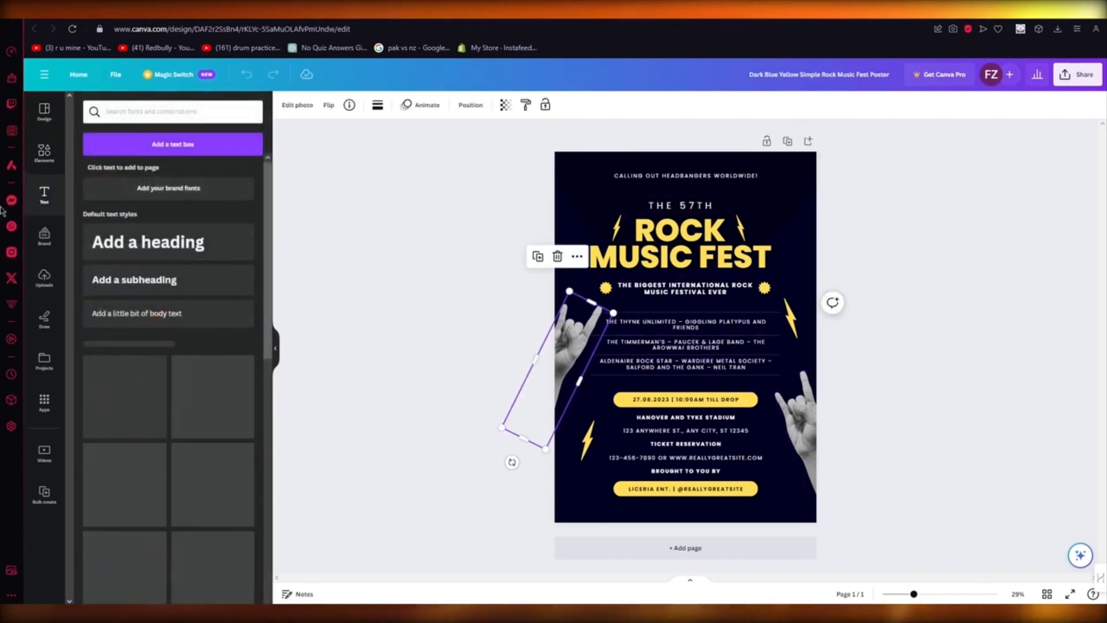
{"action": "left_click", "coordinate": [53, 333]}
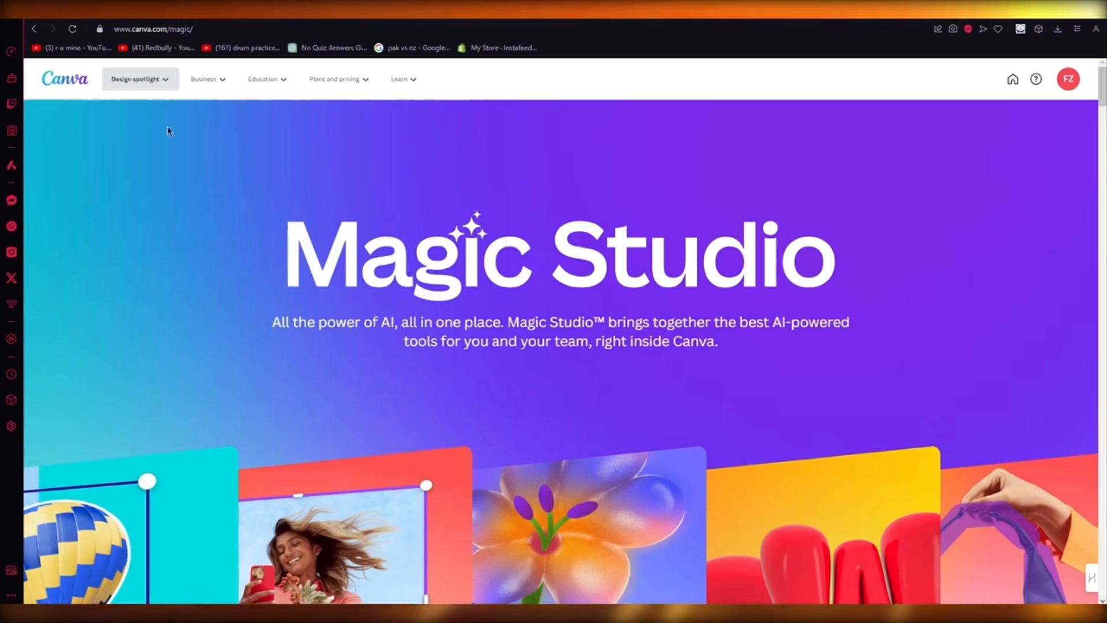
- Examine the Design spotlight categories on the Magic Studio page
{"action": "left_click", "coordinate": [158, 75]}
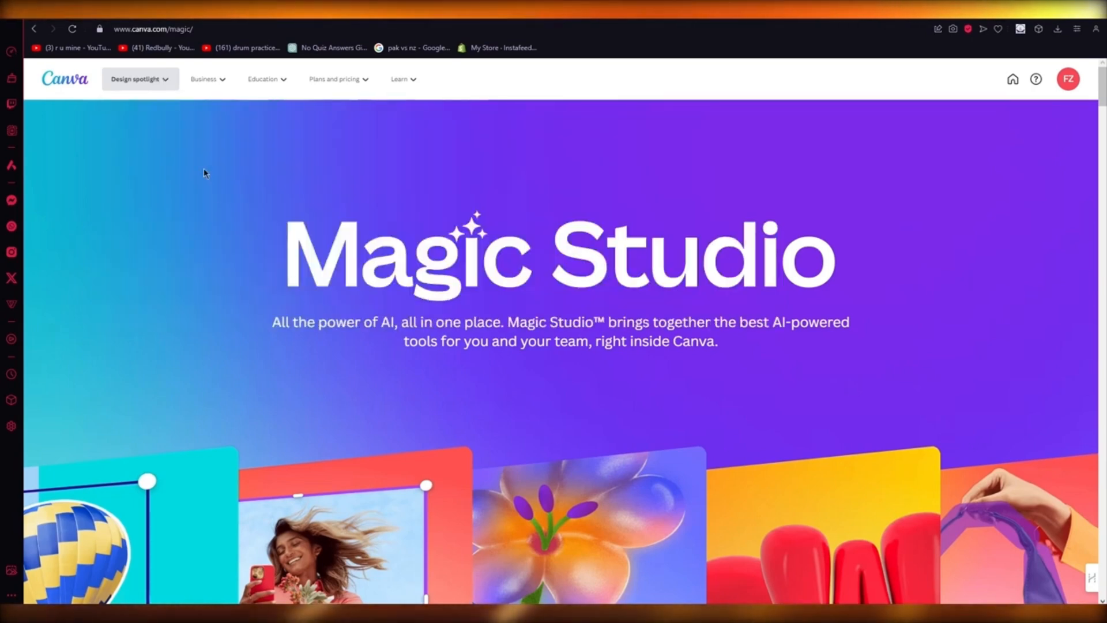
{"action": "mouse_move", "coordinate": [158, 87]}
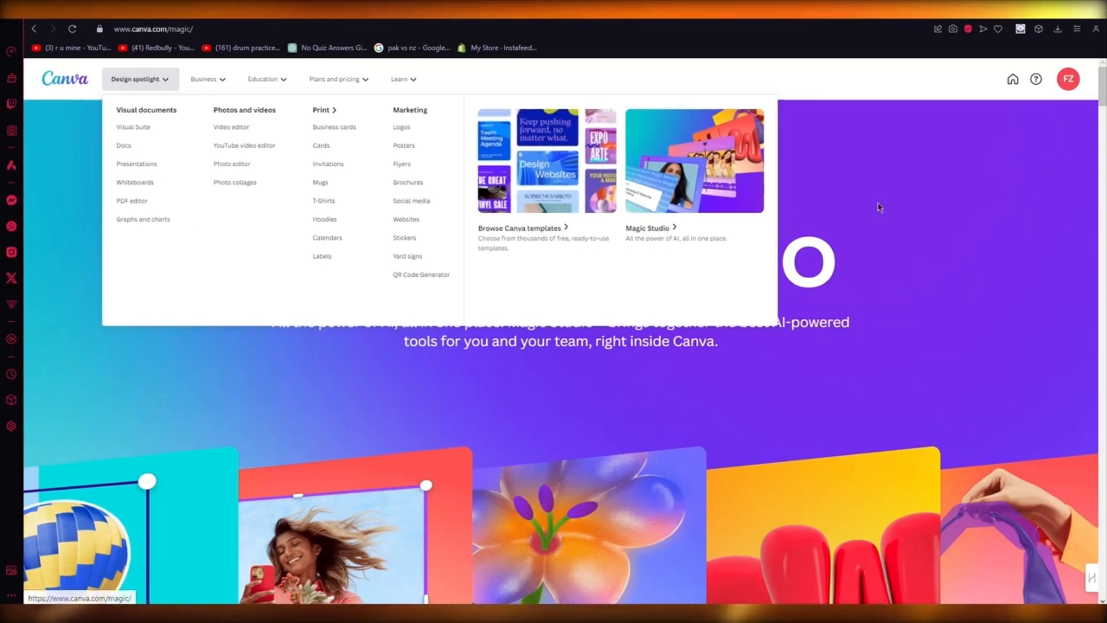
{"action": "scroll", "coordinate": [809, 202], "scroll_direction": "down", "scroll_amount": 8}
{"action": "scroll", "coordinate": [387, 329], "scroll_direction": "up", "scroll_amount": 8}
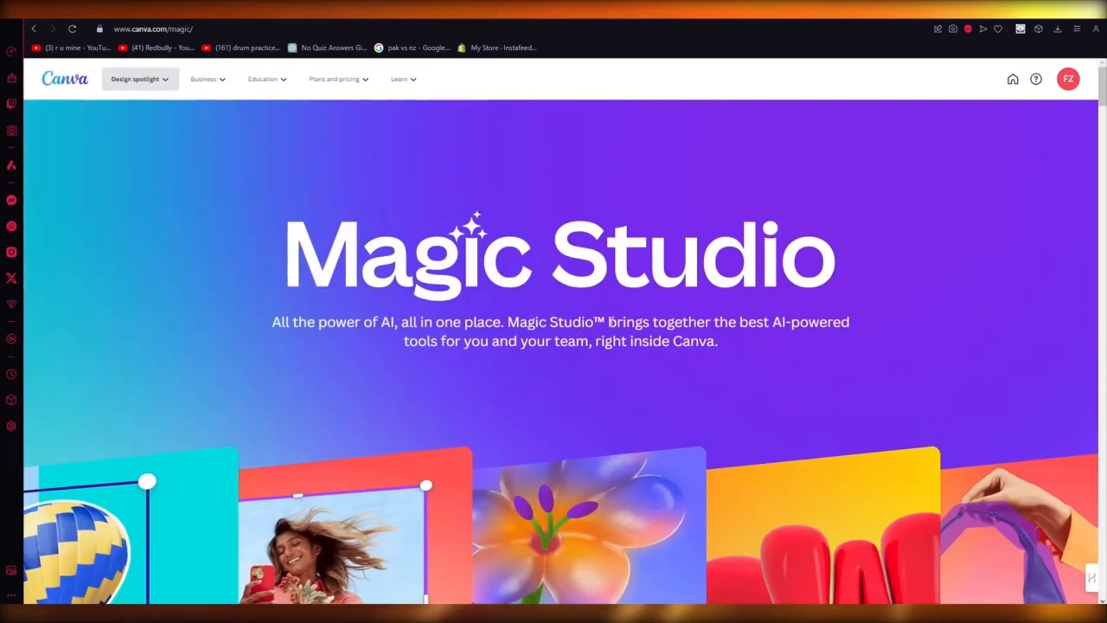
- Read through the Magic Studio overview and the Magic Design feature section
{"action": "left_click_drag", "start_coordinate": [943, 351], "coordinate": [931, 350]}
{"action": "left_click", "coordinate": [825, 283]}
{"action": "scroll", "coordinate": [794, 270], "scroll_direction": "down", "scroll_amount": 13}
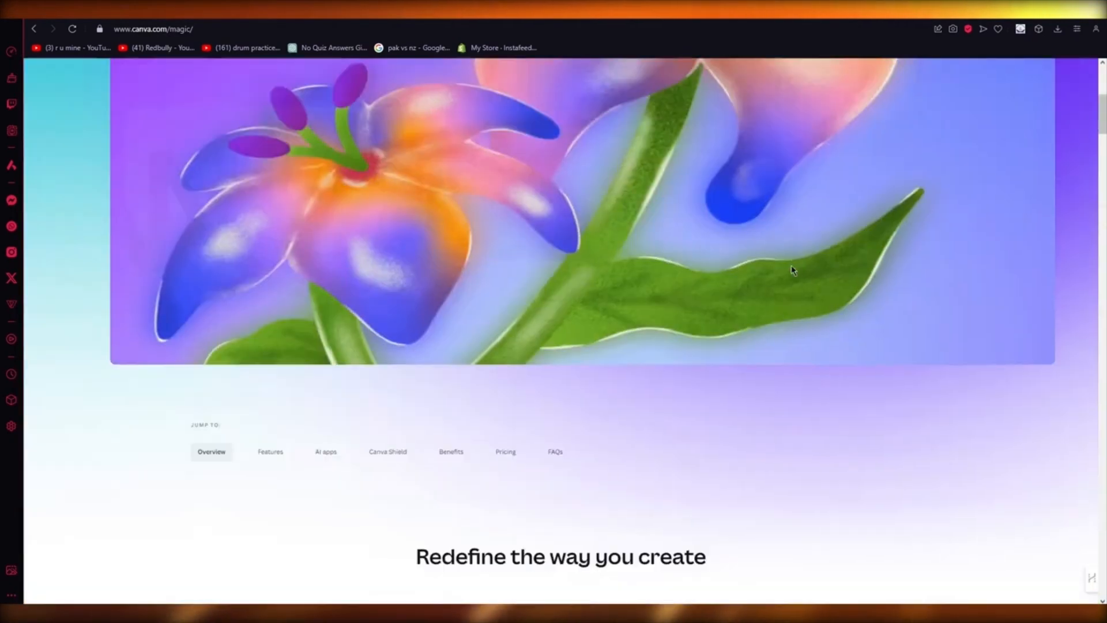
{"action": "scroll", "coordinate": [792, 270], "scroll_direction": "down", "scroll_amount": 5}
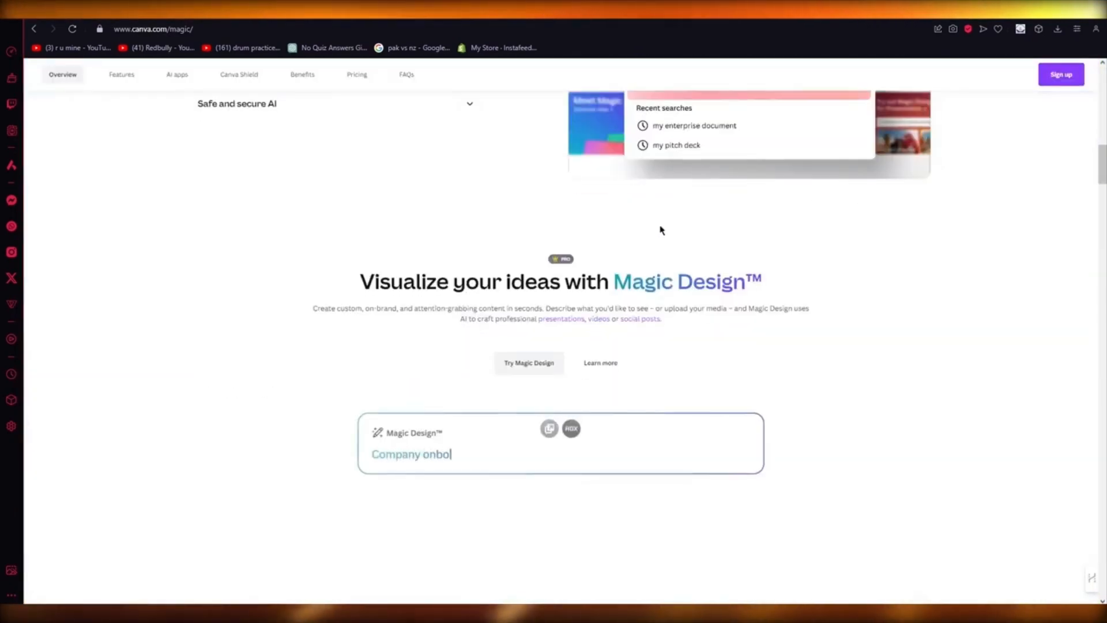
{"action": "scroll", "coordinate": [576, 398], "scroll_direction": "down", "scroll_amount": 3}
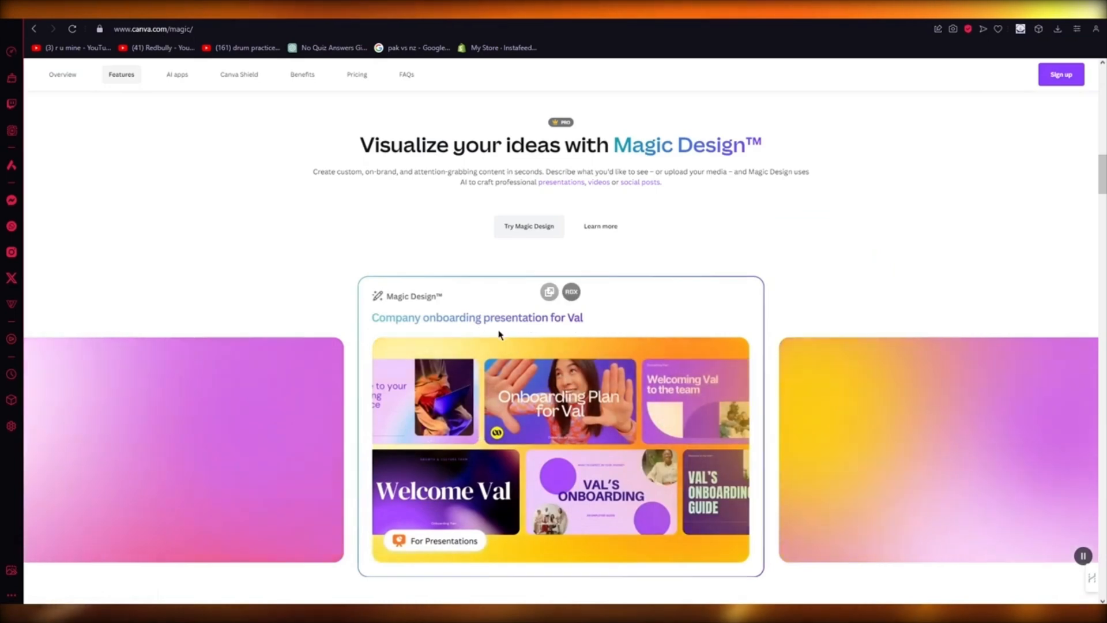
{"action": "scroll", "coordinate": [628, 308], "scroll_direction": "down", "scroll_amount": 10}
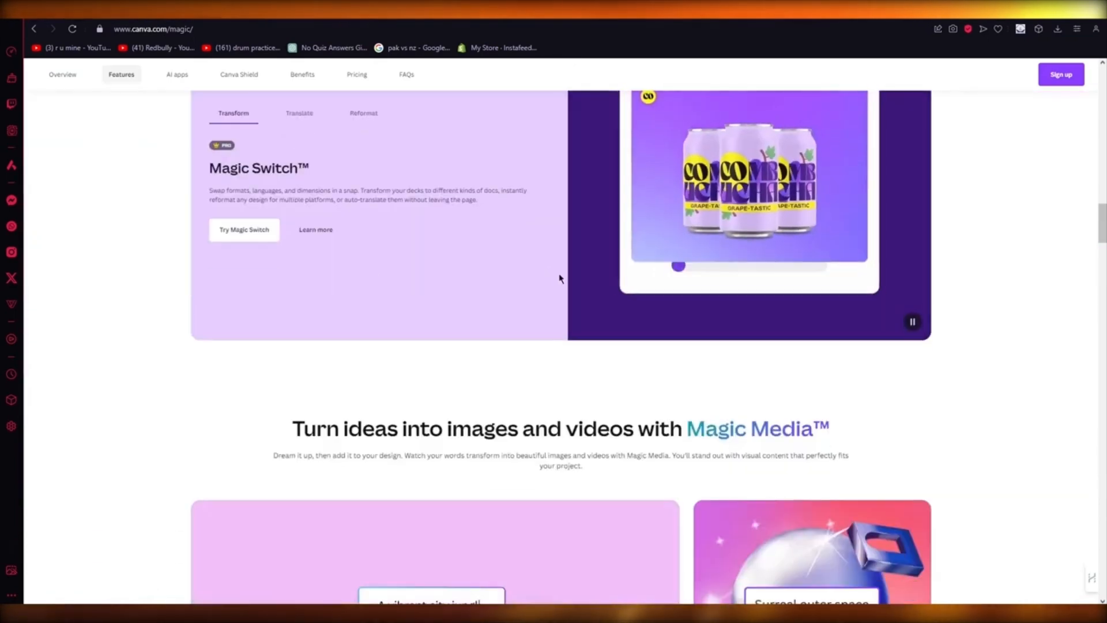
- Preview the Translate, Reformat and Transform demos of Magic Switch
{"action": "scroll", "coordinate": [254, 237], "scroll_direction": "up", "scroll_amount": 2}
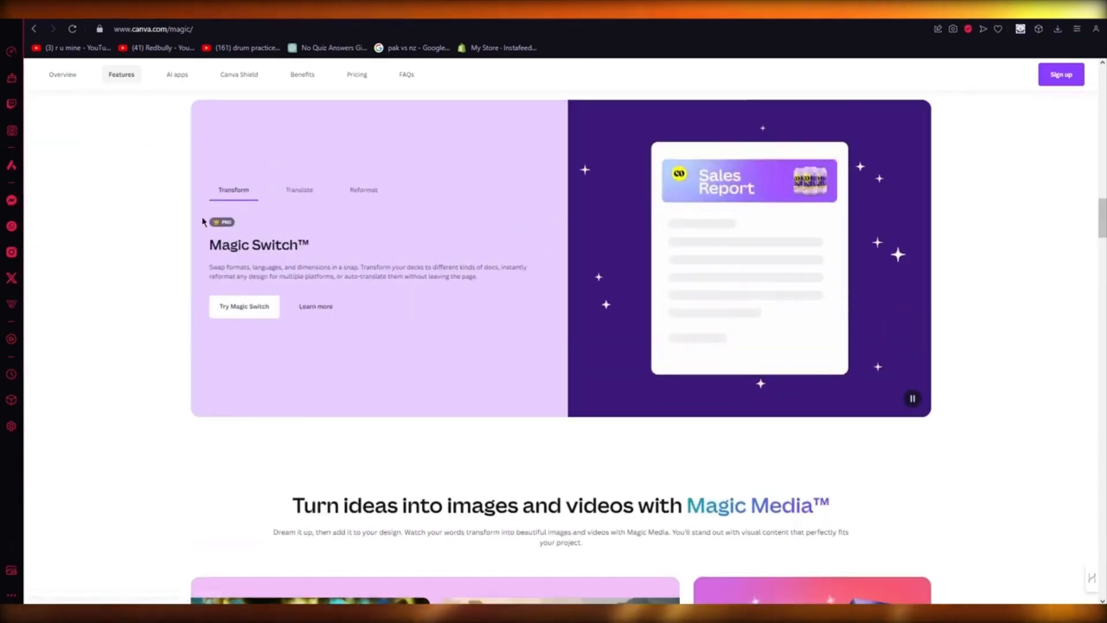
{"action": "left_click", "coordinate": [286, 239]}
{"action": "left_click", "coordinate": [364, 228]}
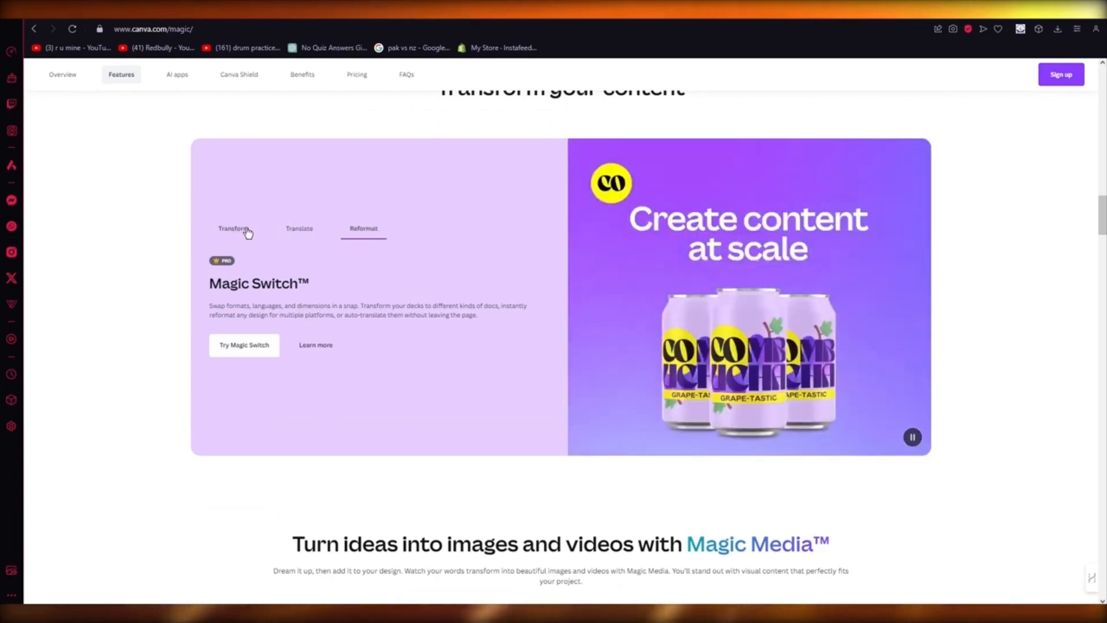
{"action": "left_click", "coordinate": [254, 230]}
{"action": "scroll", "coordinate": [283, 239], "scroll_direction": "up", "scroll_amount": 3}
{"action": "scroll", "coordinate": [380, 346], "scroll_direction": "down", "scroll_amount": 3}
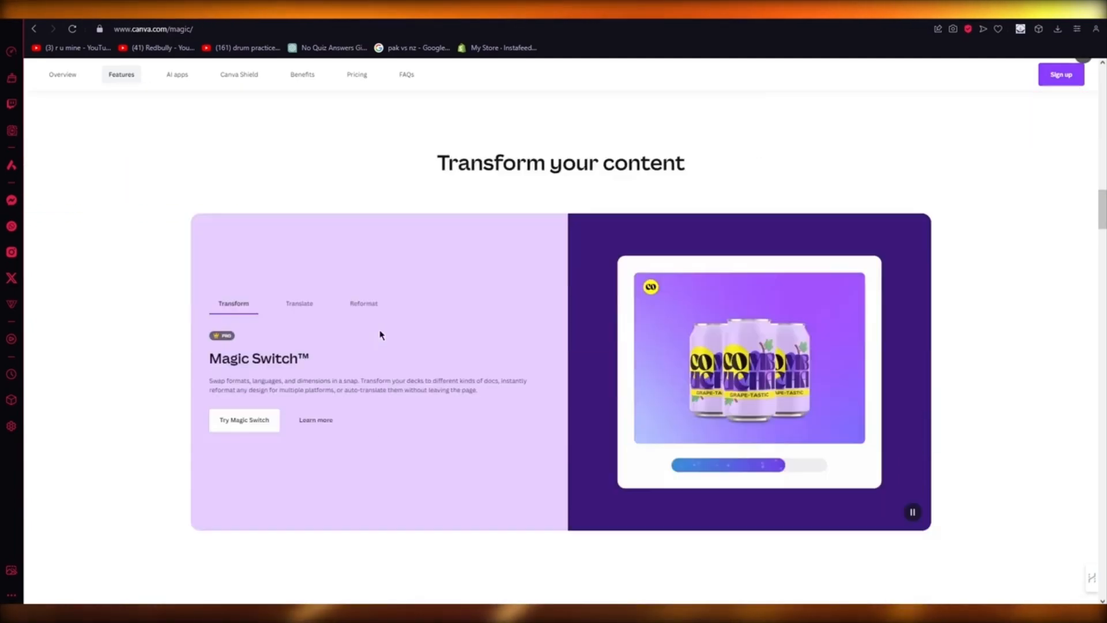
- Review the Magic Design section and the Text to Video and Text to Image features of Magic Media
{"action": "scroll", "coordinate": [275, 323], "scroll_direction": "up", "scroll_amount": 9}
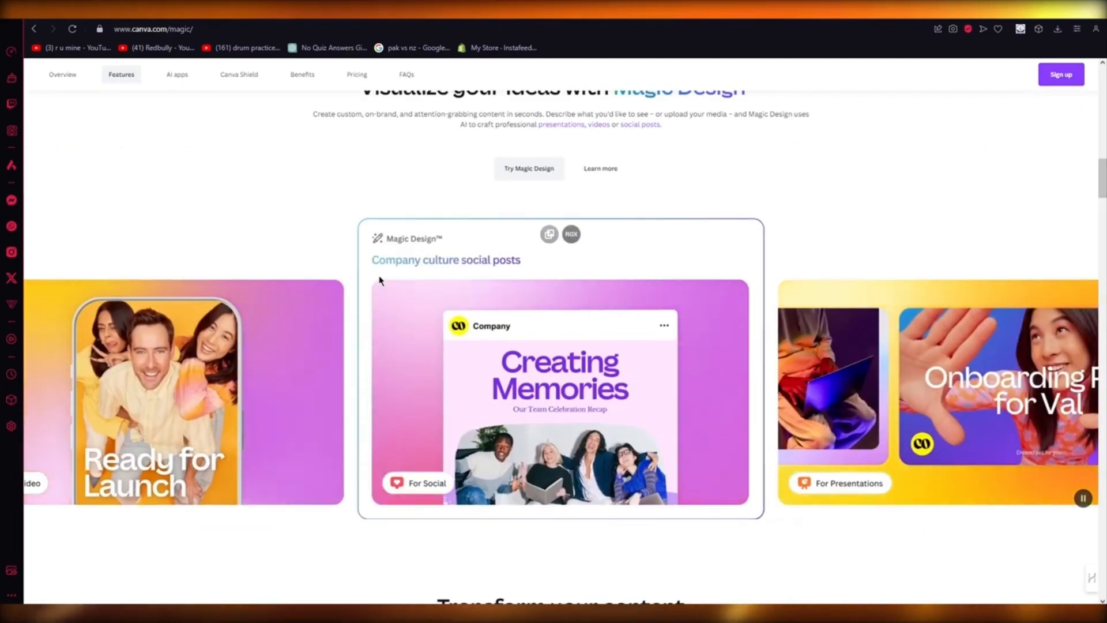
{"action": "scroll", "coordinate": [633, 345], "scroll_direction": "up", "scroll_amount": 4}
{"action": "scroll", "coordinate": [588, 326], "scroll_direction": "down", "scroll_amount": 15}
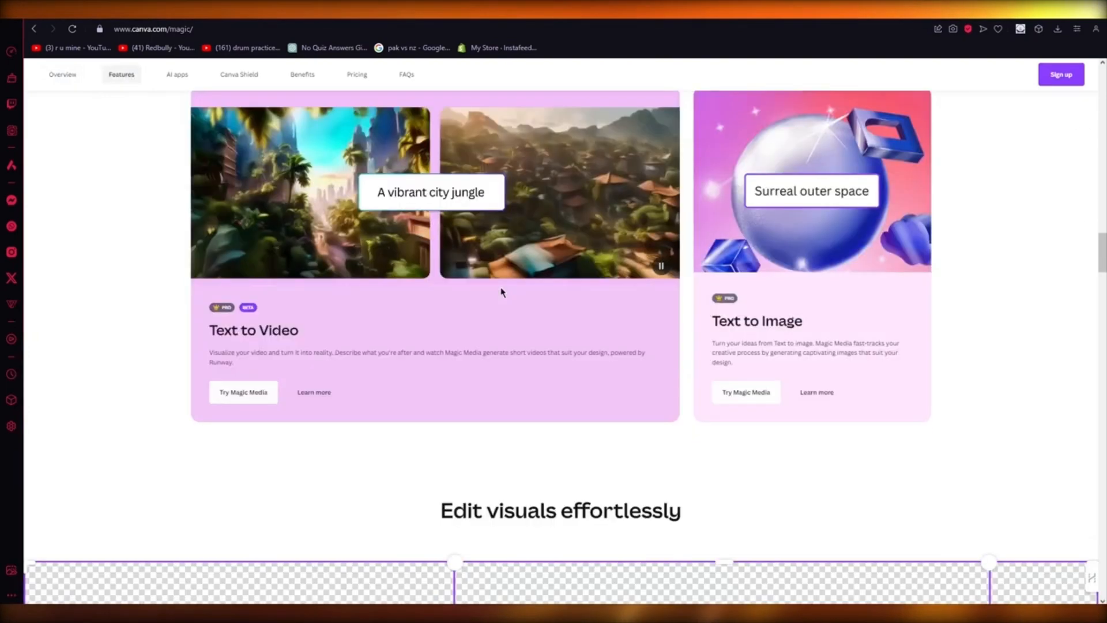
{"action": "scroll", "coordinate": [309, 282], "scroll_direction": "up", "scroll_amount": 3}
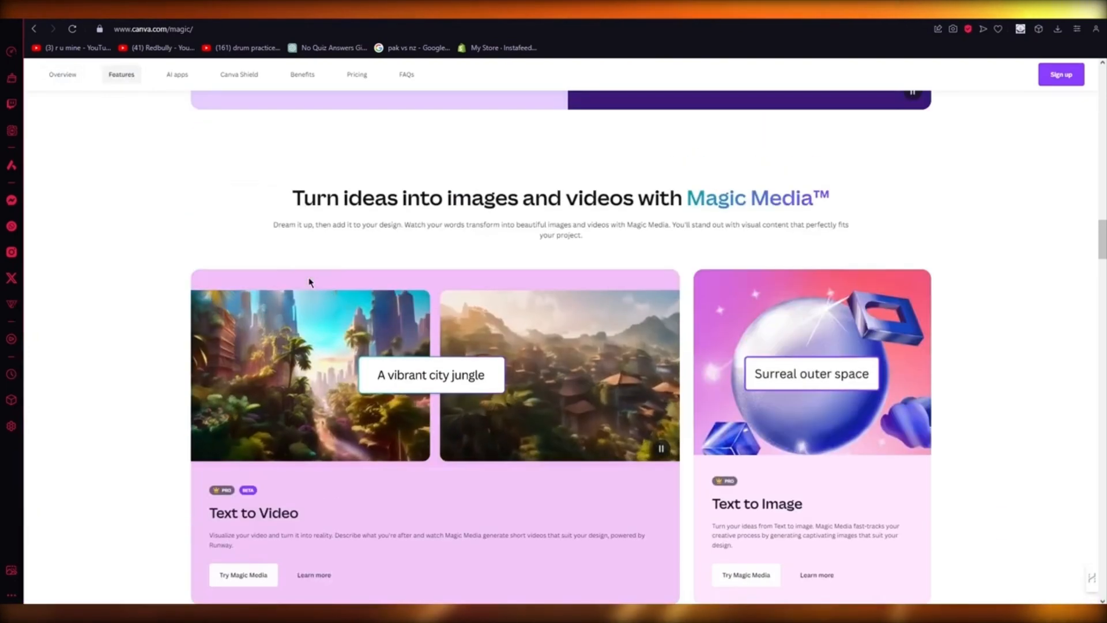
{"action": "scroll", "coordinate": [311, 283], "scroll_direction": "down", "scroll_amount": 1}
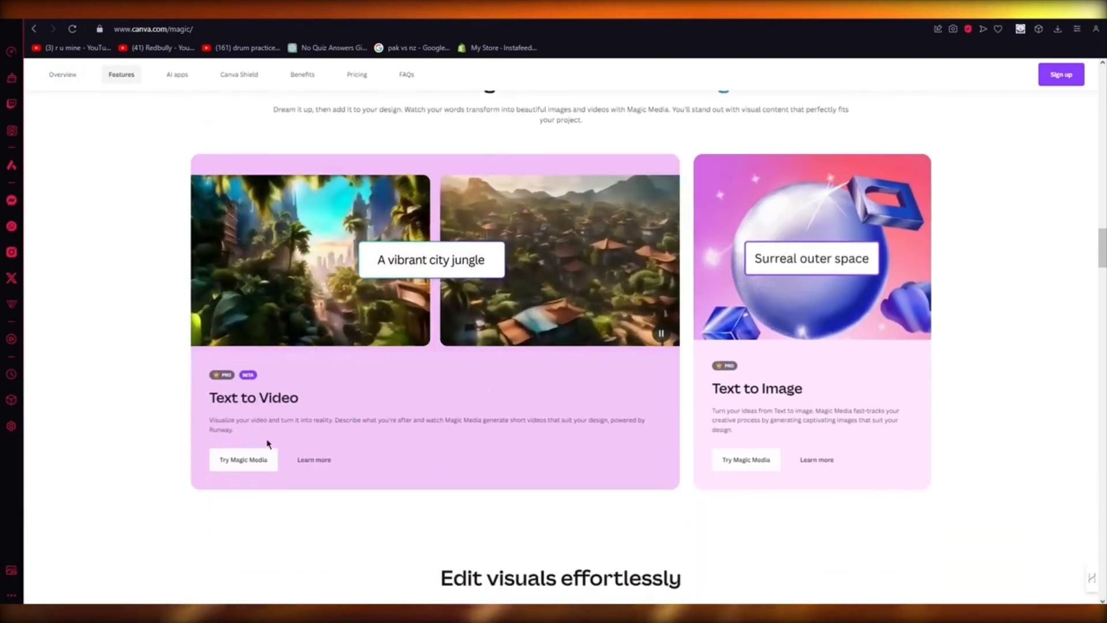
{"action": "left_click_drag", "start_coordinate": [210, 398], "coordinate": [552, 402]}
{"action": "double_click", "coordinate": [729, 389]}
{"action": "left_click", "coordinate": [941, 310]}
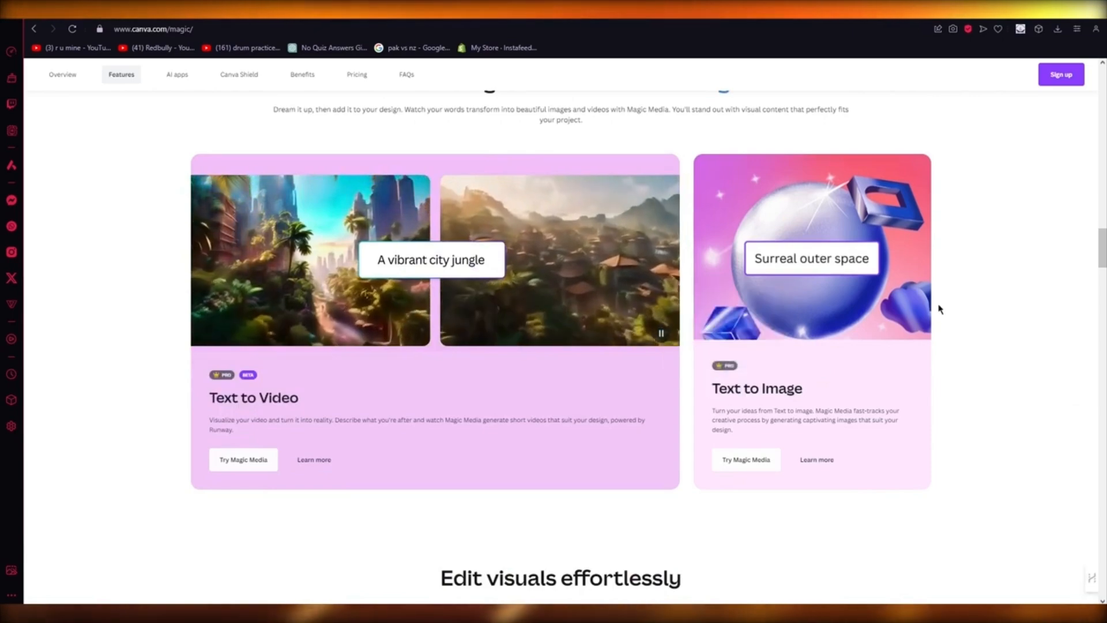
- Return to the Magic Switch feature in the "Transform your content" section
{"action": "scroll", "coordinate": [864, 208], "scroll_direction": "up", "scroll_amount": 7}
{"action": "scroll", "coordinate": [448, 165], "scroll_direction": "up", "scroll_amount": 8}
{"action": "scroll", "coordinate": [465, 165], "scroll_direction": "down", "scroll_amount": 9}
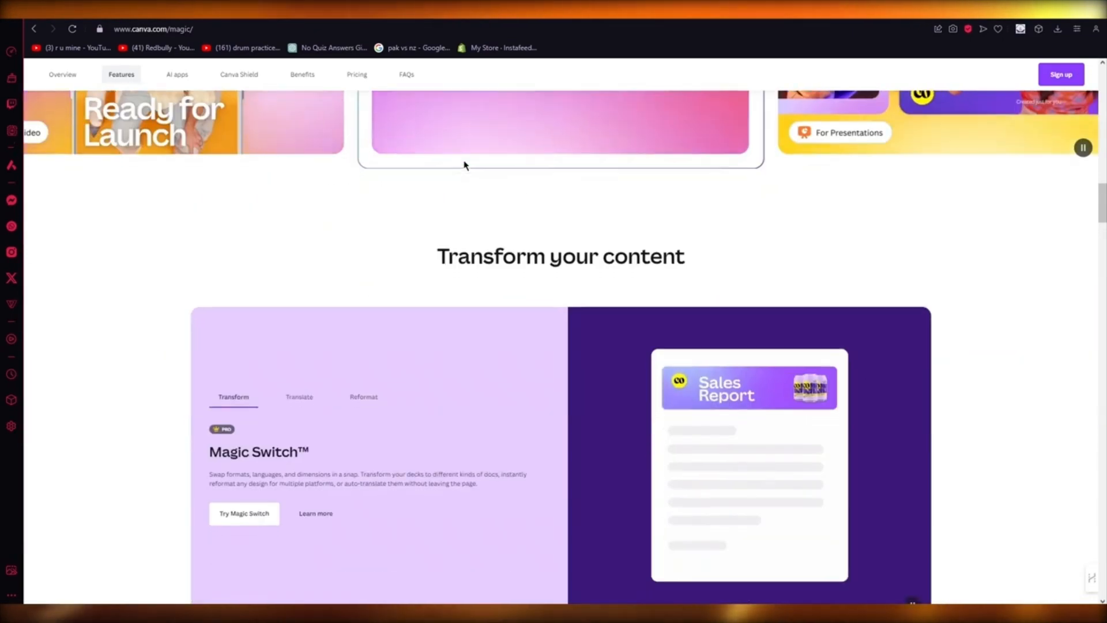
{"action": "scroll", "coordinate": [456, 206], "scroll_direction": "up", "scroll_amount": 3}
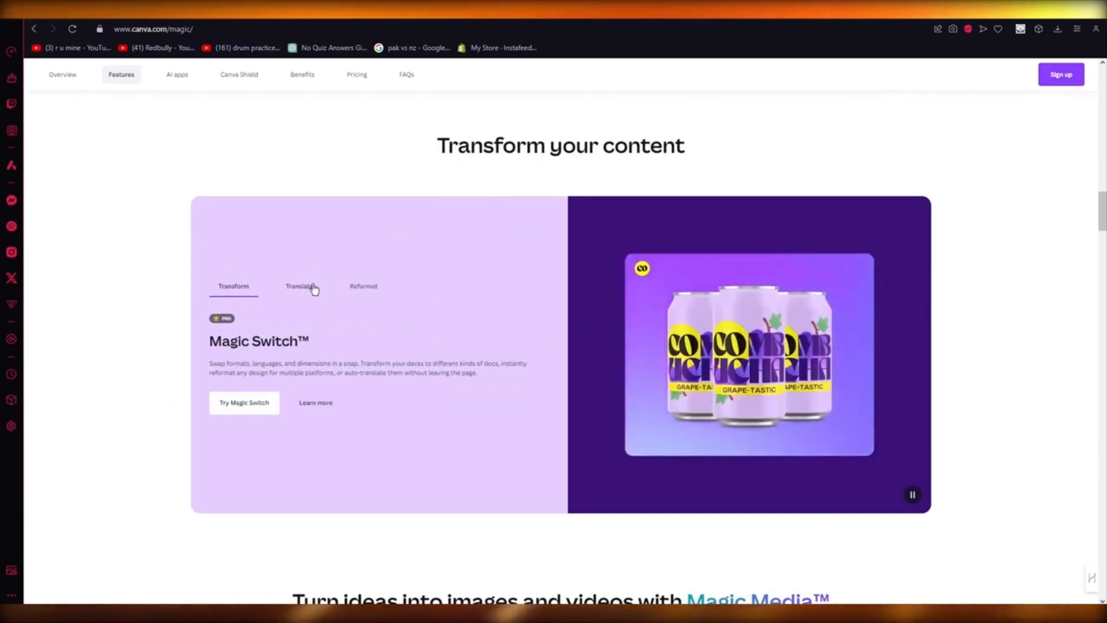
- Preview the Translate and Reformat demos of Magic Switch and review the Magic Media section below them
{"action": "left_click", "coordinate": [313, 287]}
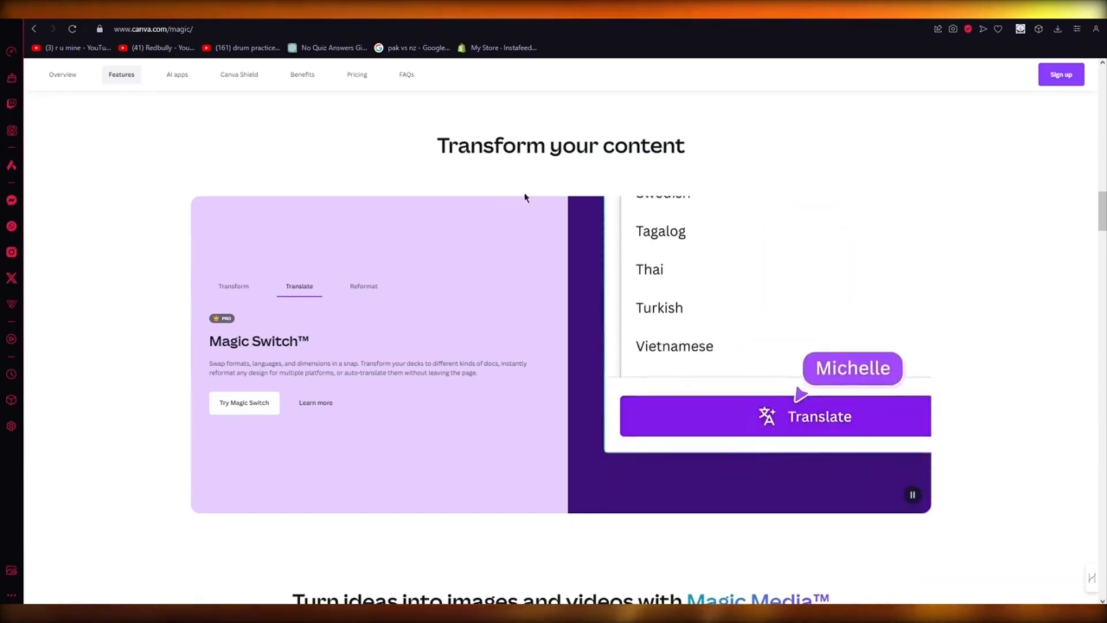
{"action": "left_click", "coordinate": [363, 287]}
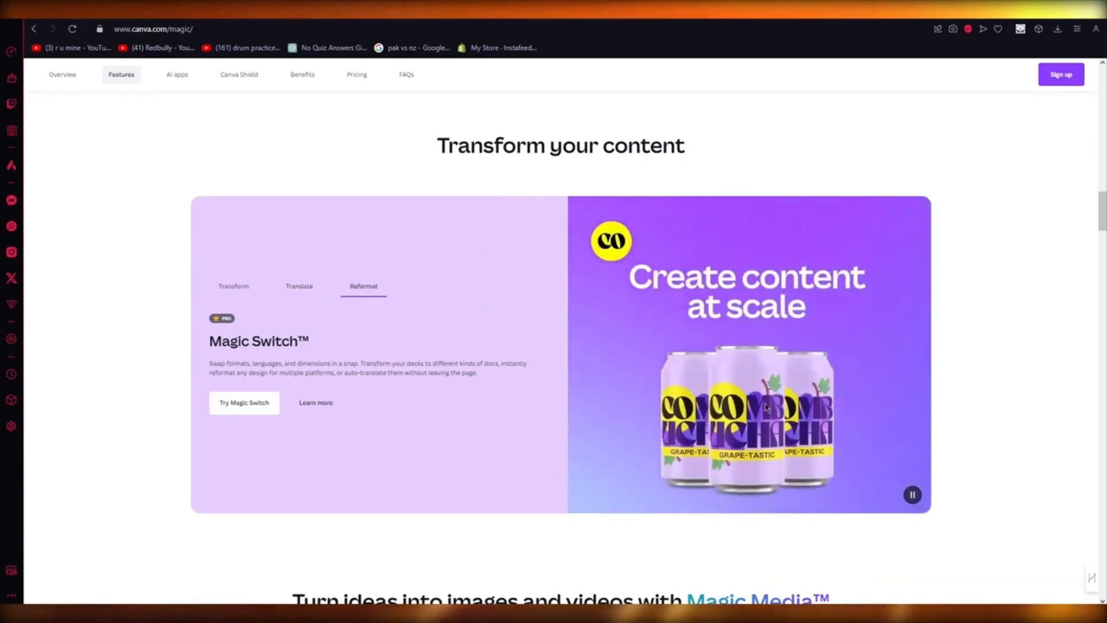
{"action": "scroll", "coordinate": [462, 375], "scroll_direction": "down", "scroll_amount": 9}
{"action": "scroll", "coordinate": [320, 411], "scroll_direction": "up", "scroll_amount": 2}
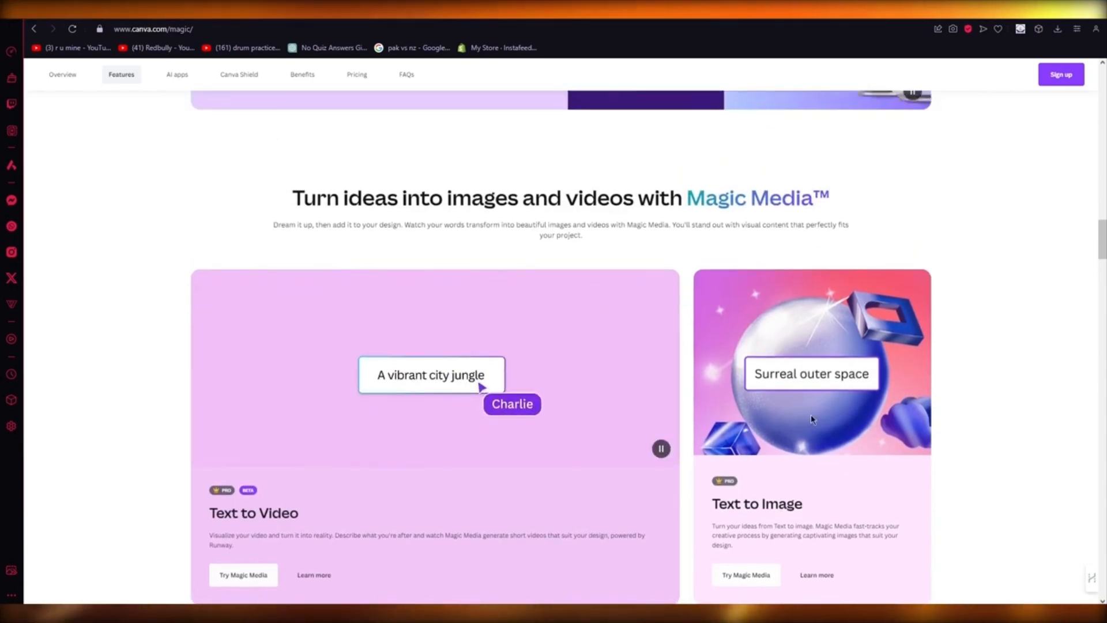
{"action": "scroll", "coordinate": [810, 414], "scroll_direction": "down", "scroll_amount": 1}
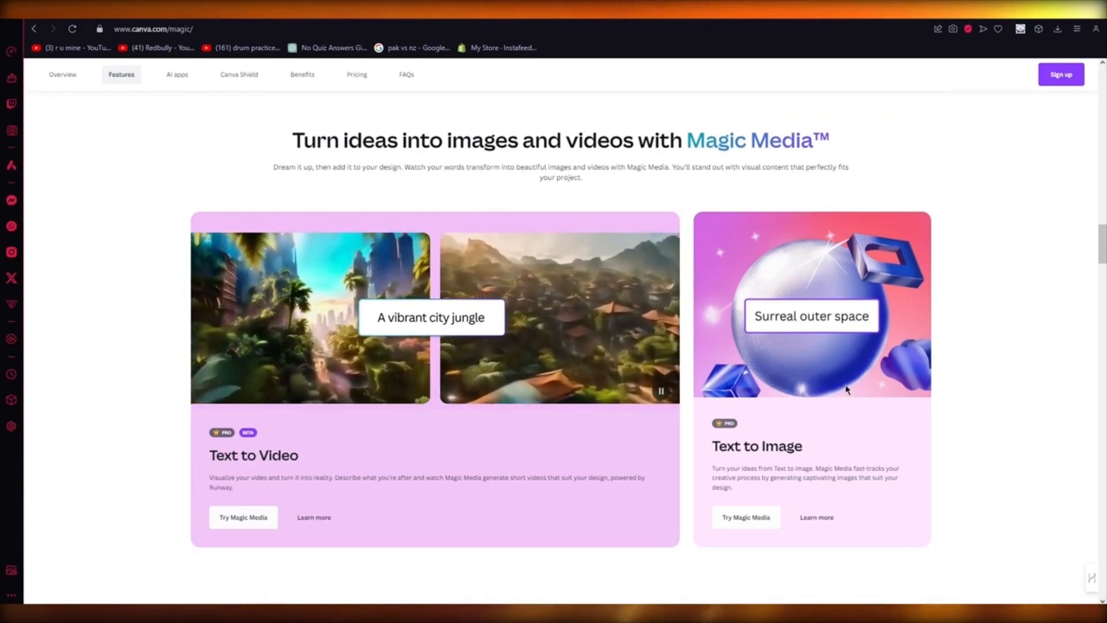
- Review the "Edit visuals effortlessly" tools from Magic Expand to Magic Morph, and return up the Magic Studio page
{"action": "scroll", "coordinate": [843, 345], "scroll_direction": "down", "scroll_amount": 5}
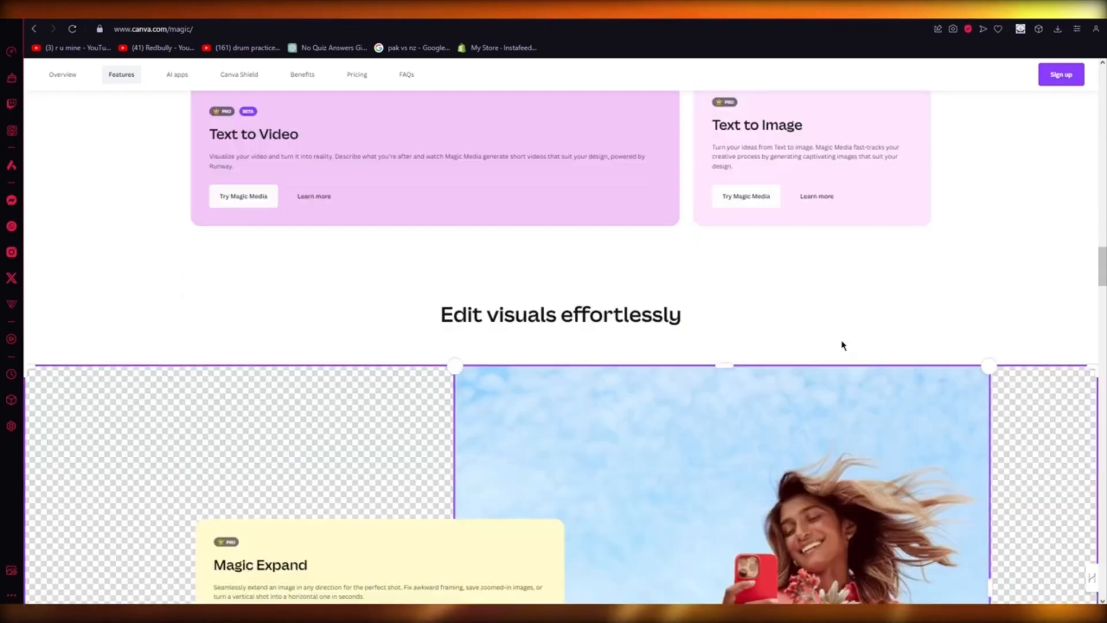
{"action": "scroll", "coordinate": [843, 345], "scroll_direction": "down", "scroll_amount": 4}
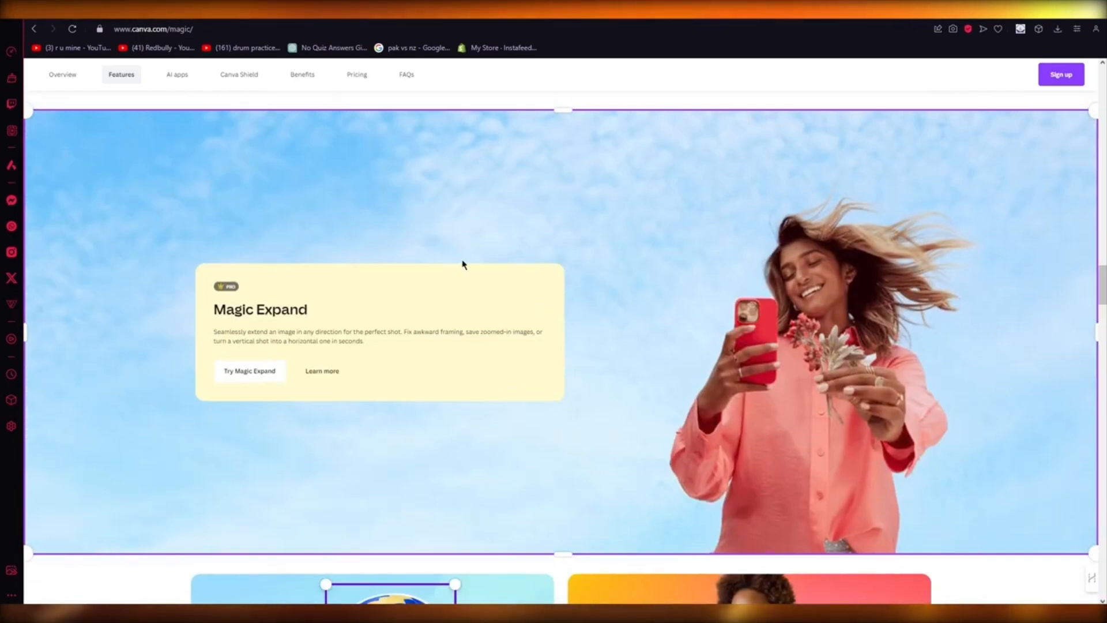
{"action": "scroll", "coordinate": [677, 168], "scroll_direction": "down", "scroll_amount": 7}
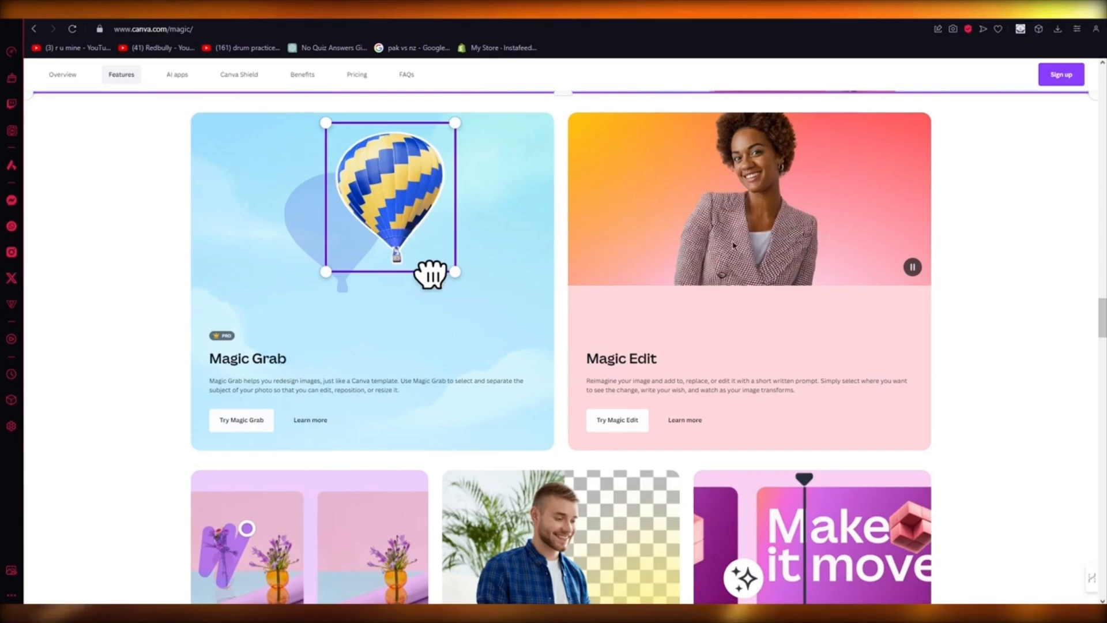
{"action": "scroll", "coordinate": [734, 245], "scroll_direction": "down", "scroll_amount": 5}
{"action": "scroll", "coordinate": [434, 218], "scroll_direction": "down", "scroll_amount": 8}
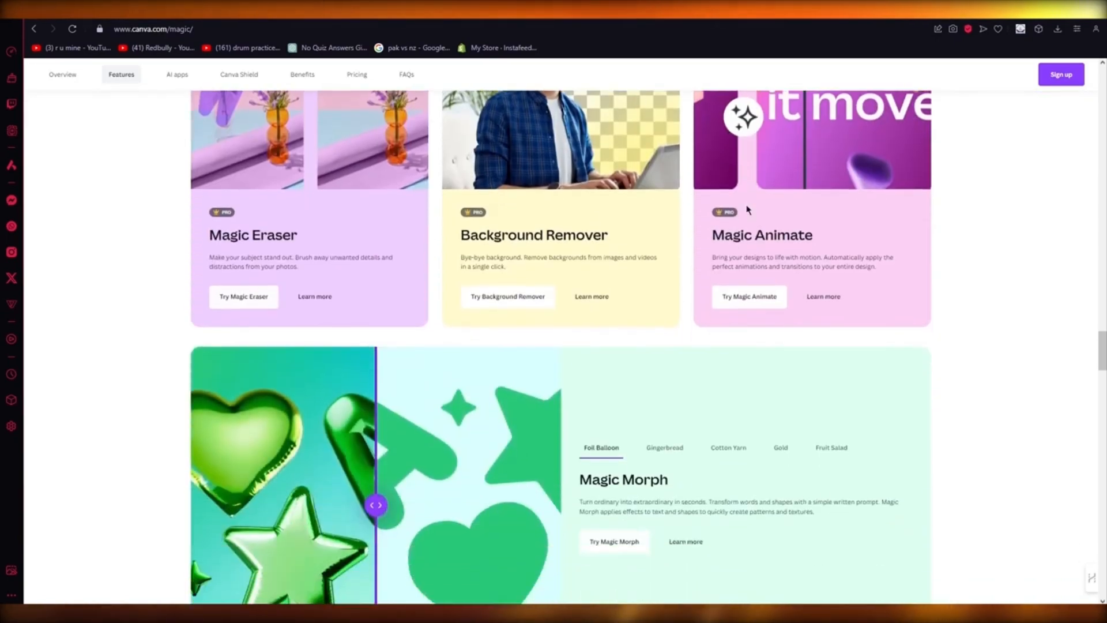
{"action": "scroll", "coordinate": [774, 207], "scroll_direction": "up", "scroll_amount": 12}
{"action": "scroll", "coordinate": [923, 227], "scroll_direction": "up", "scroll_amount": 20}
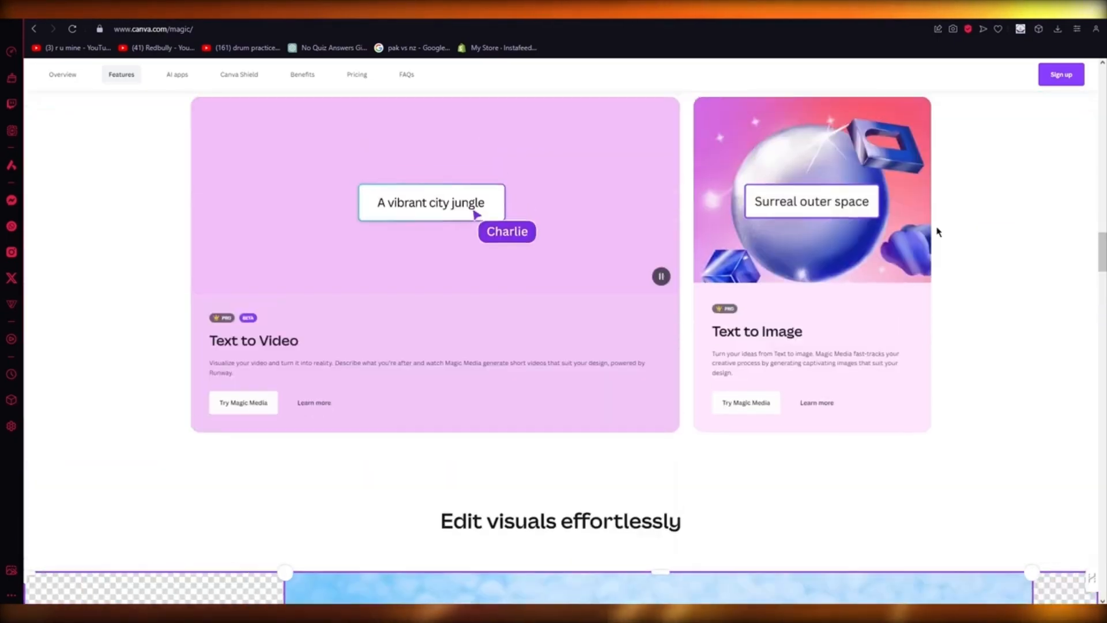
{"action": "scroll", "coordinate": [938, 224], "scroll_direction": "up", "scroll_amount": 12}
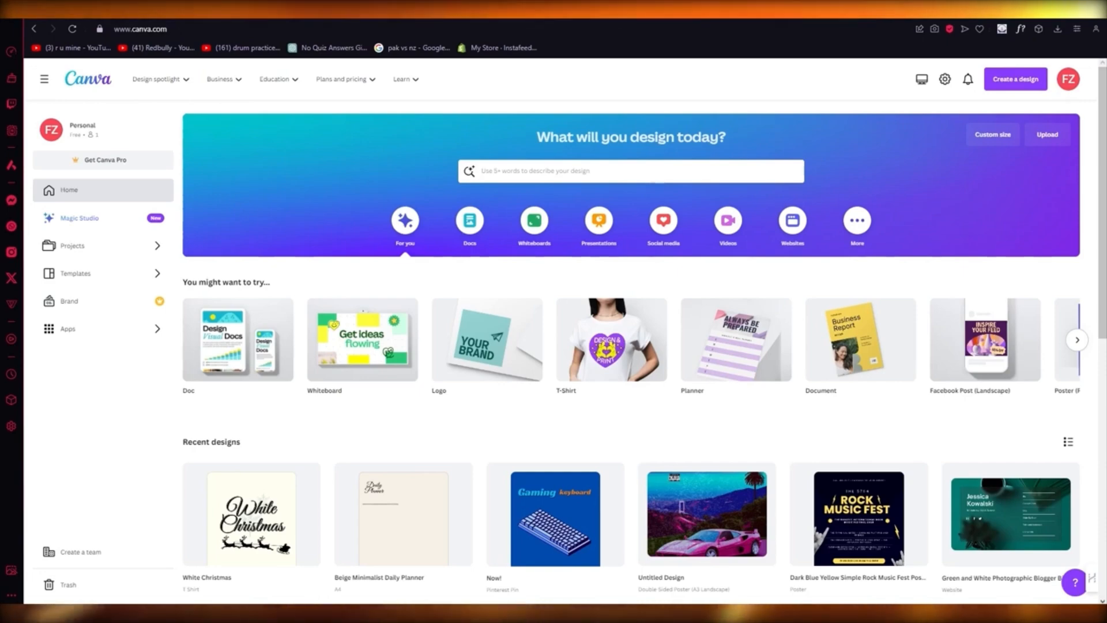
- Open the recent designs White Christmas and Beige Minimalist Daily Planner, each in its own new browser tab
{"action": "scroll", "coordinate": [512, 250], "scroll_direction": "down", "scroll_amount": 6}
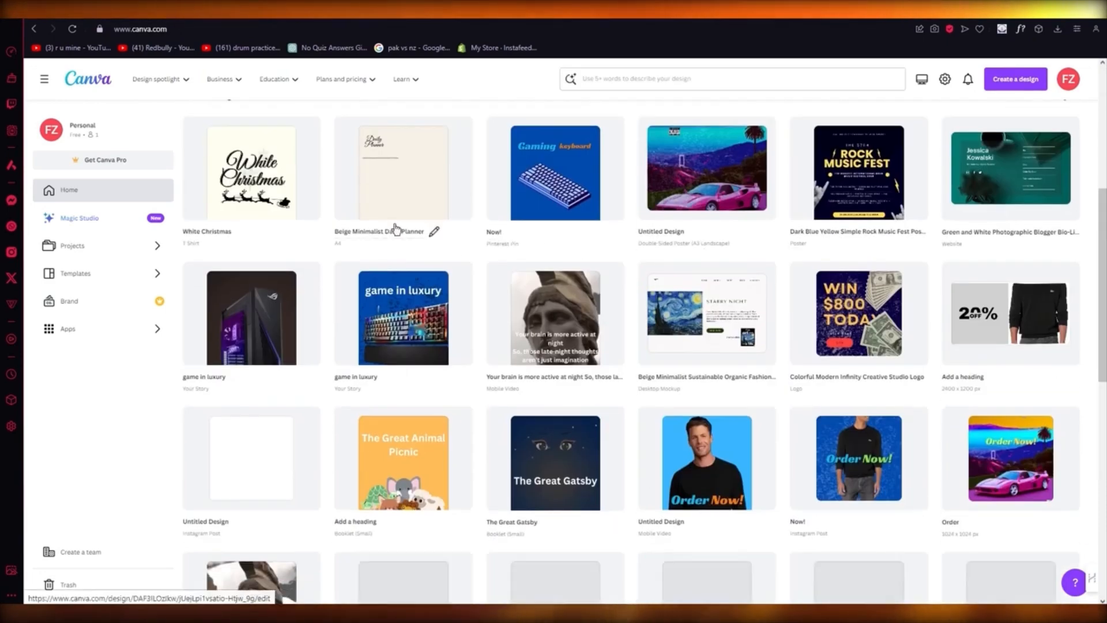
{"action": "scroll", "coordinate": [249, 263], "scroll_direction": "up", "scroll_amount": 2}
{"action": "right_click", "coordinate": [244, 303]}
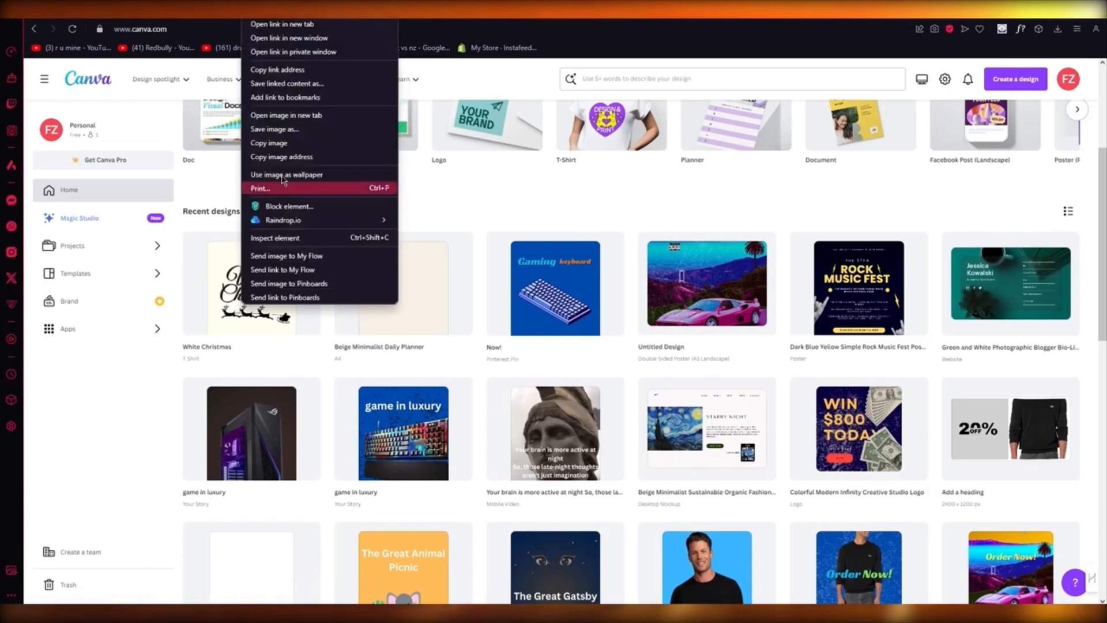
{"action": "left_click", "coordinate": [282, 25]}
{"action": "right_click", "coordinate": [393, 303]}
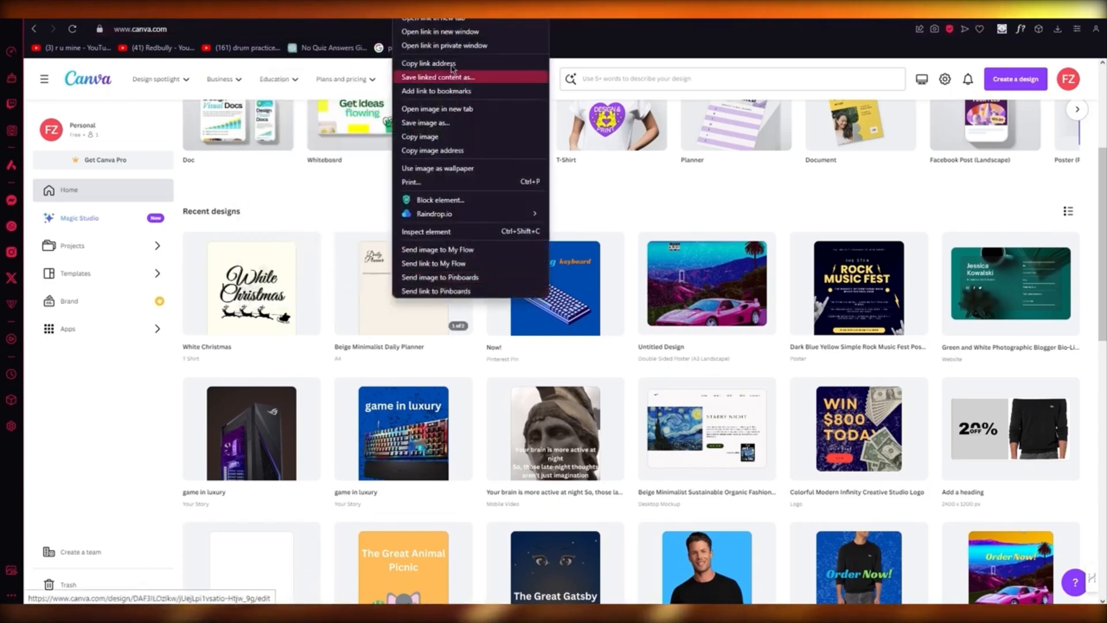
{"action": "left_click", "coordinate": [415, 26]}
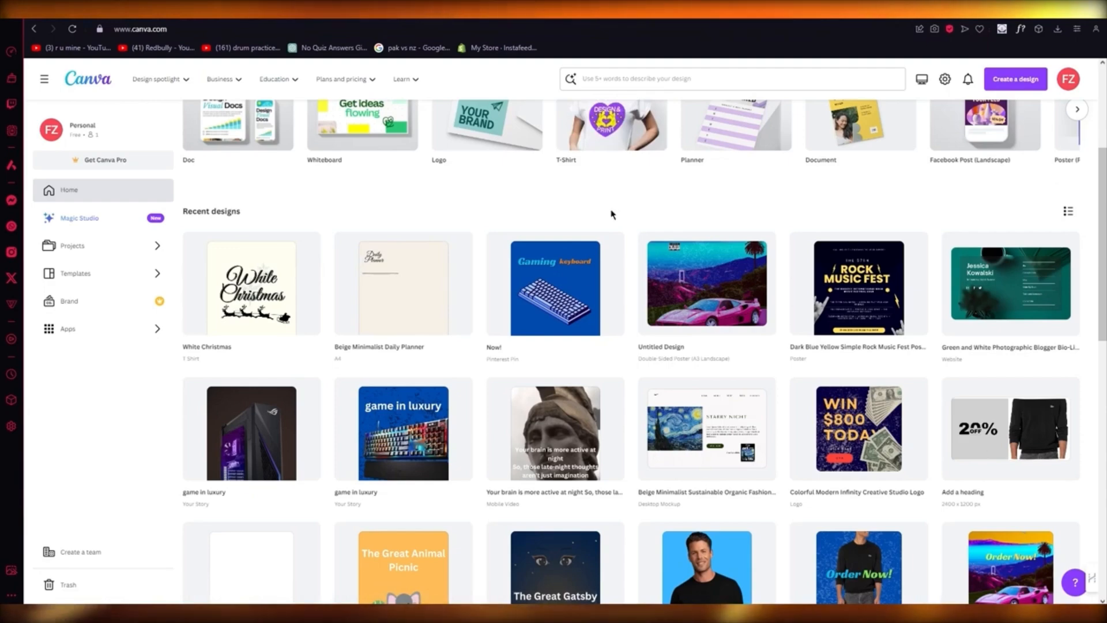
- Browse the rest of the recent designs on the home page
{"action": "scroll", "coordinate": [612, 215], "scroll_direction": "down", "scroll_amount": 3}
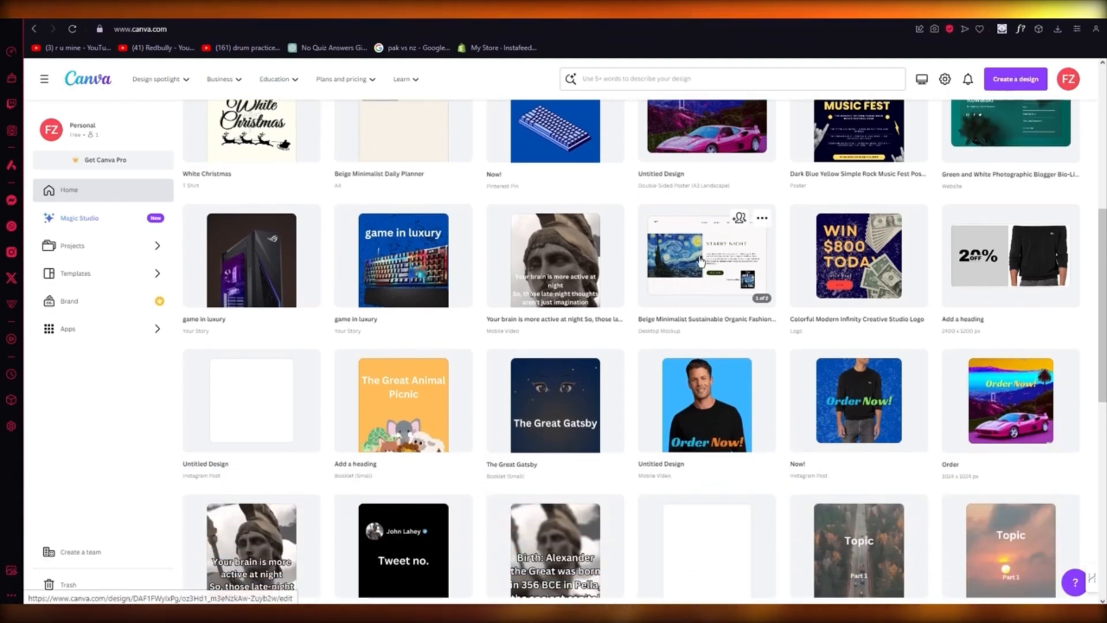
{"action": "scroll", "coordinate": [707, 252], "scroll_direction": "down", "scroll_amount": 2}
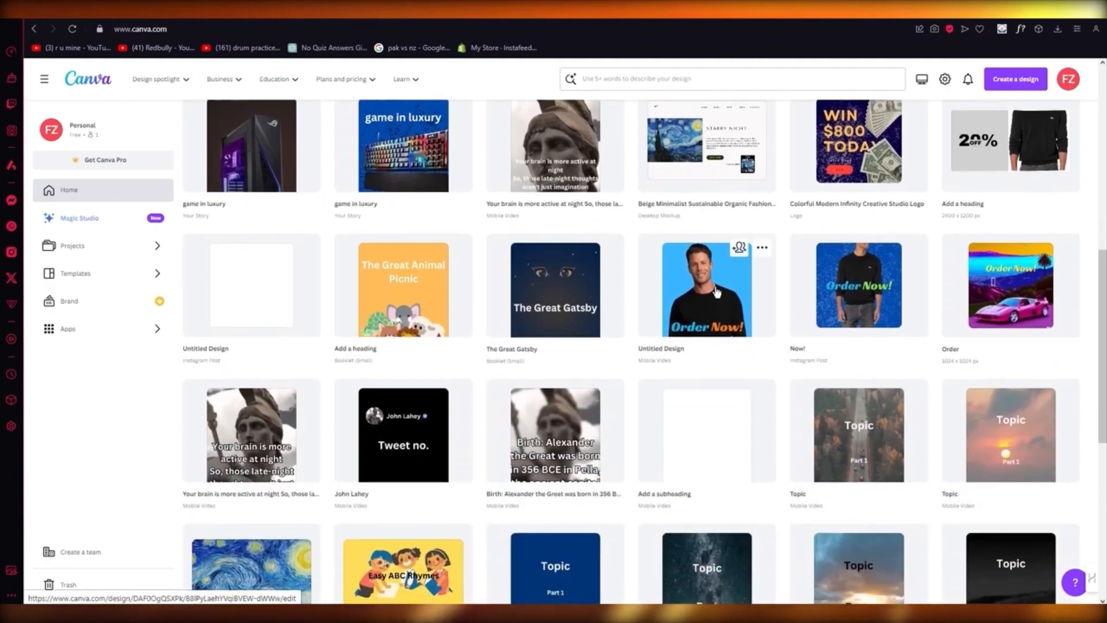
{"action": "scroll", "coordinate": [647, 248], "scroll_direction": "up", "scroll_amount": 3}
{"action": "scroll", "coordinate": [643, 265], "scroll_direction": "down", "scroll_amount": 5}
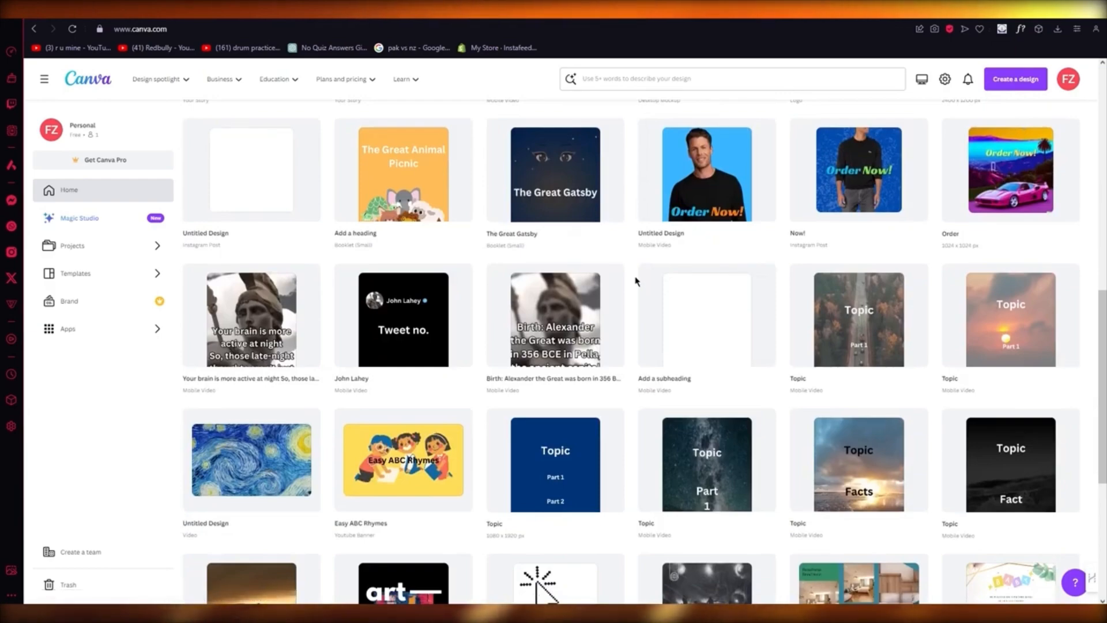
{"action": "scroll", "coordinate": [636, 281], "scroll_direction": "up", "scroll_amount": 8}
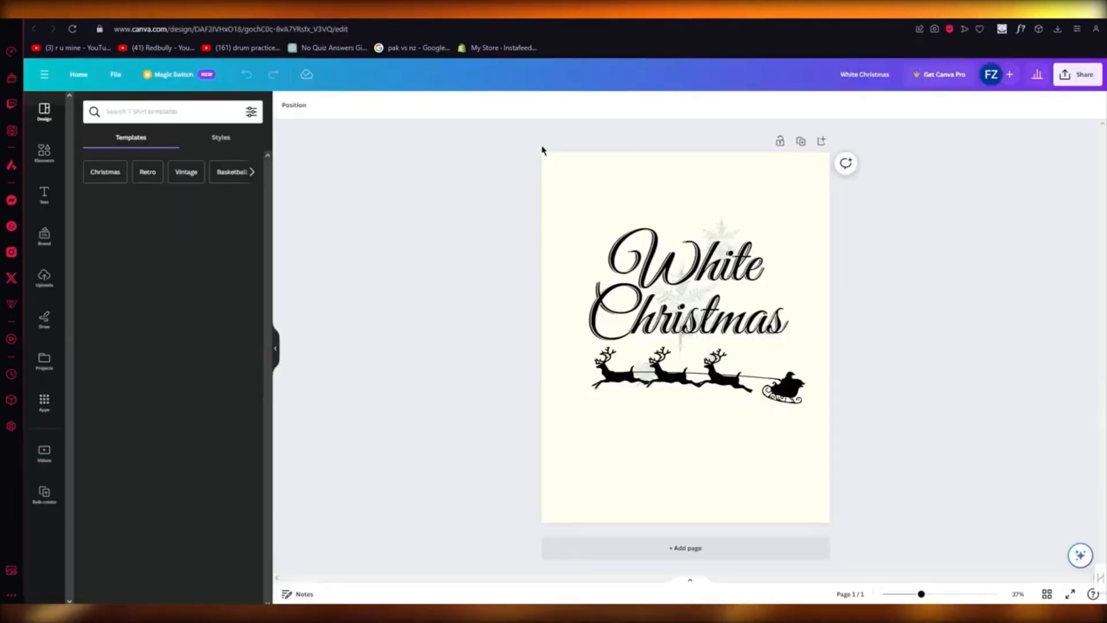
- Show the White Christmas T-shirt design in the editor by sweeping over its artwork, and select the page background
{"action": "left_click_drag", "start_coordinate": [462, 171], "coordinate": [965, 438]}
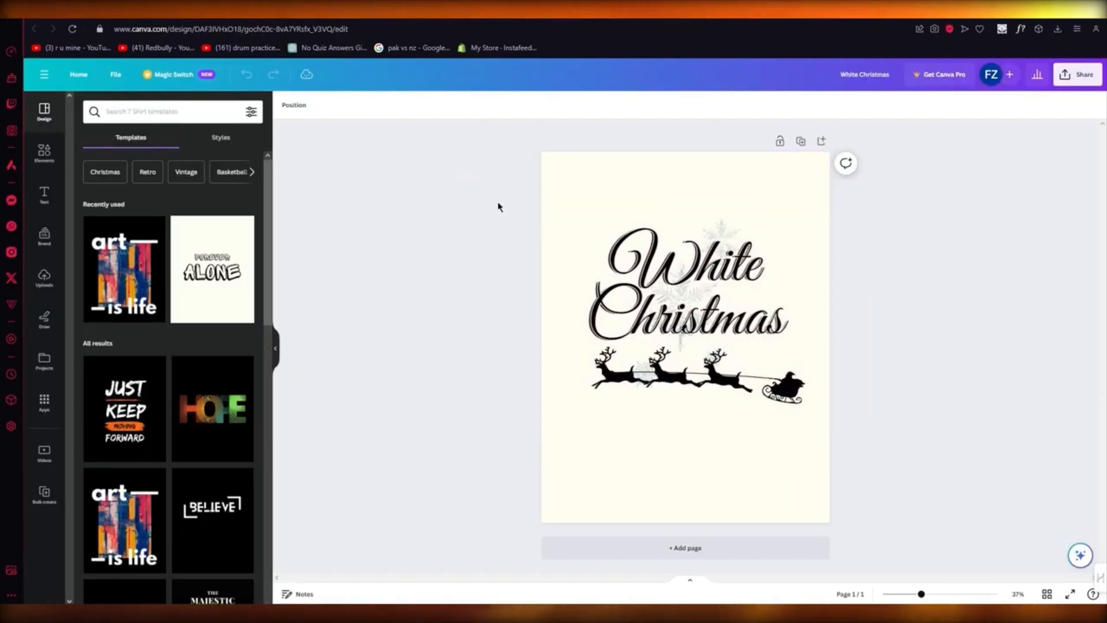
{"action": "left_click_drag", "start_coordinate": [485, 196], "coordinate": [915, 425]}
{"action": "left_click_drag", "start_coordinate": [438, 148], "coordinate": [1081, 513]}
{"action": "left_click", "coordinate": [951, 380]}
{"action": "left_click_drag", "start_coordinate": [452, 198], "coordinate": [956, 479]}
{"action": "left_click", "coordinate": [926, 336]}
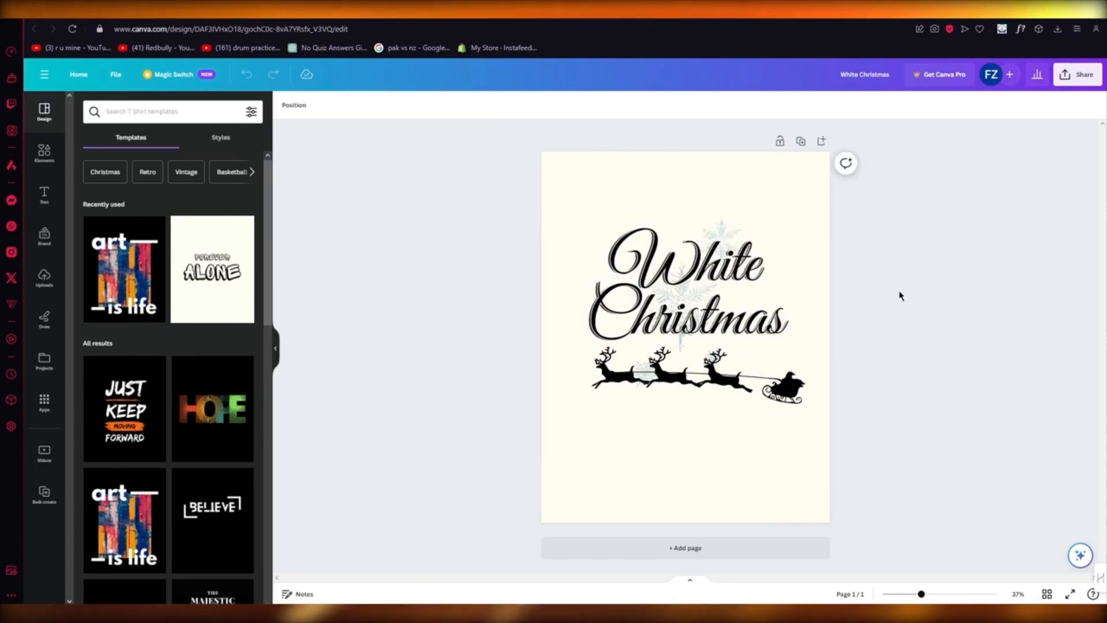
{"action": "left_click", "coordinate": [734, 514]}
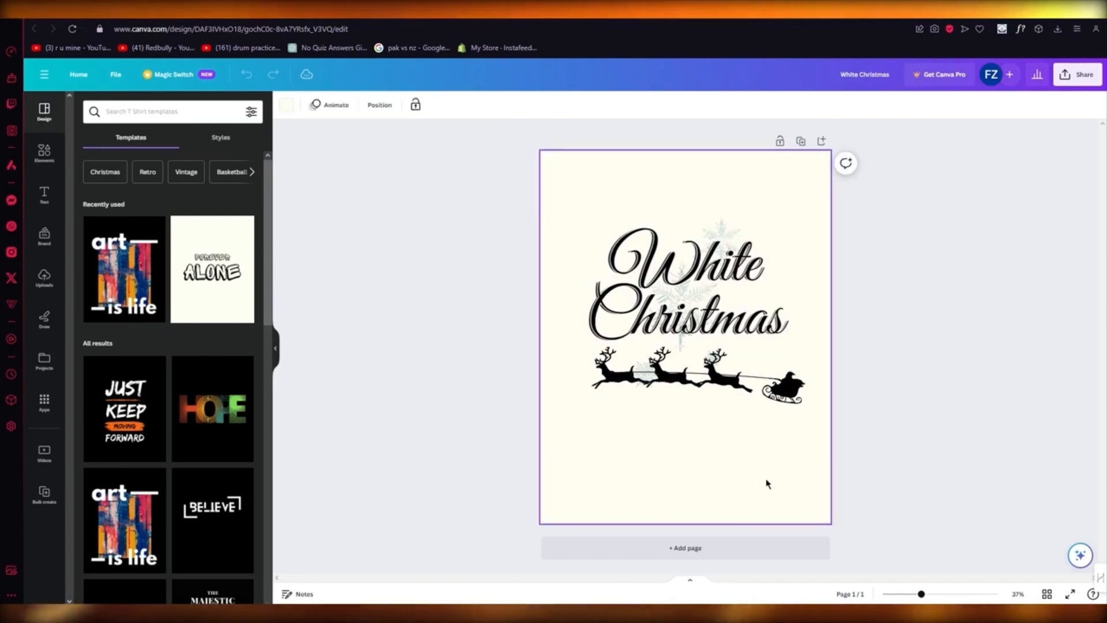
- Select the grouped lettering and reindeer artwork of the White Christmas design, and clear the selection
{"action": "left_click_drag", "start_coordinate": [955, 230], "coordinate": [490, 358]}
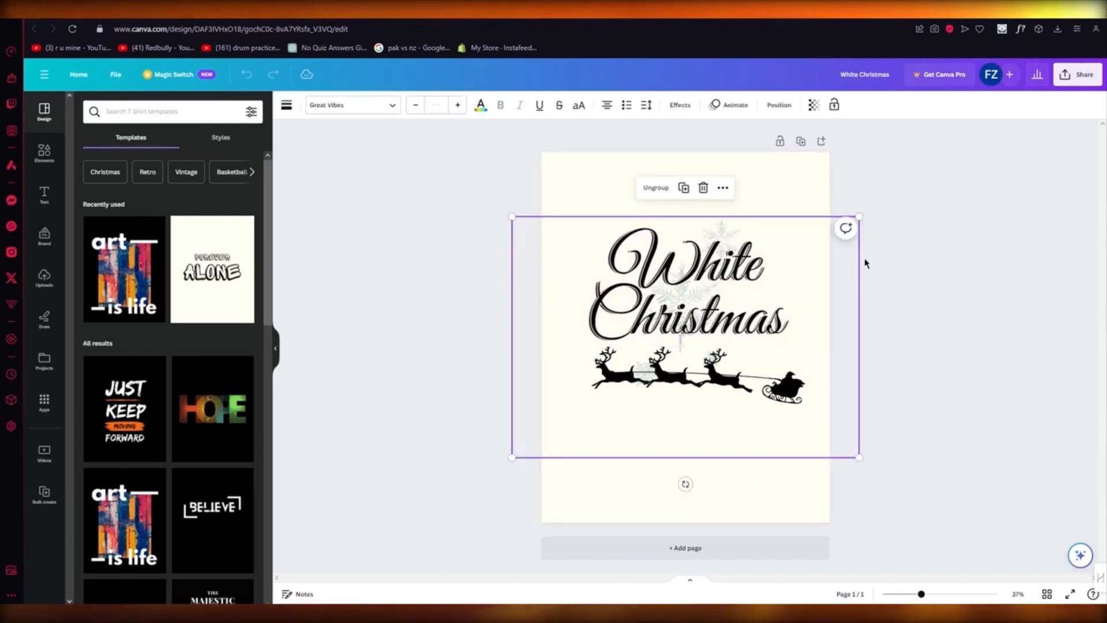
{"action": "left_click", "coordinate": [879, 248]}
{"action": "left_click_drag", "start_coordinate": [898, 152], "coordinate": [275, 480]}
{"action": "left_click", "coordinate": [942, 239]}
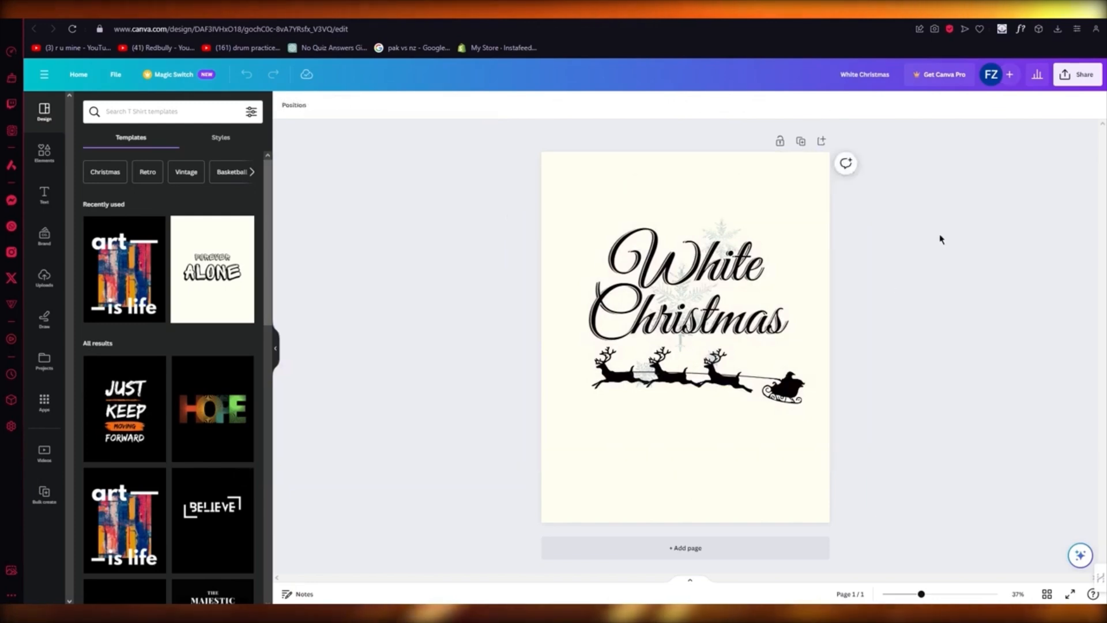
{"action": "left_click_drag", "start_coordinate": [923, 175], "coordinate": [454, 423]}
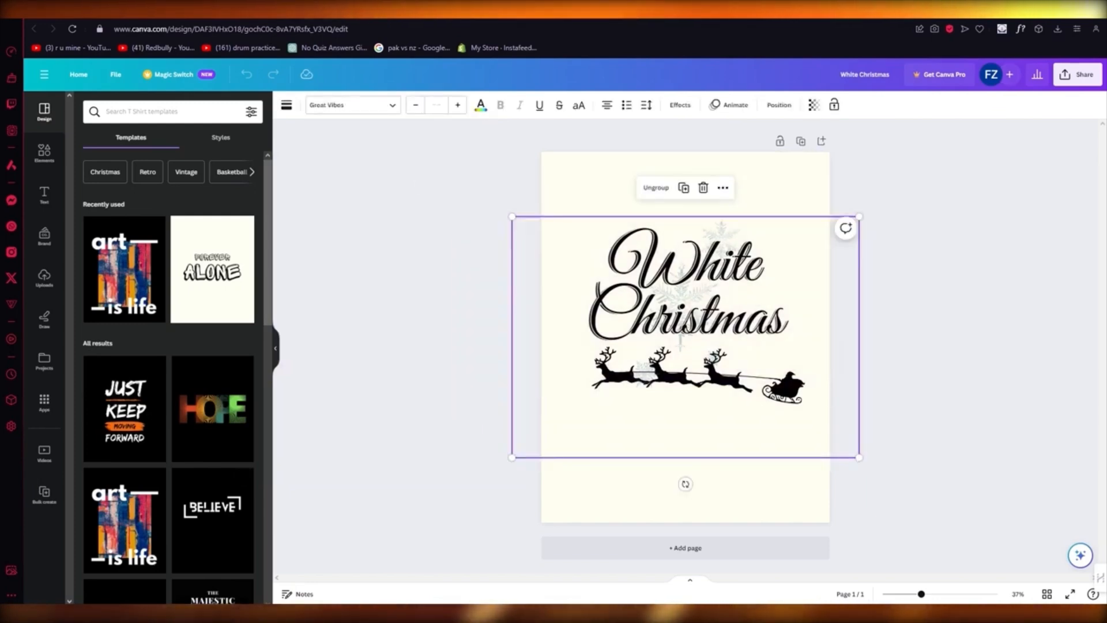
{"action": "left_click", "coordinate": [616, 11]}
{"action": "left_click", "coordinate": [614, 11]}
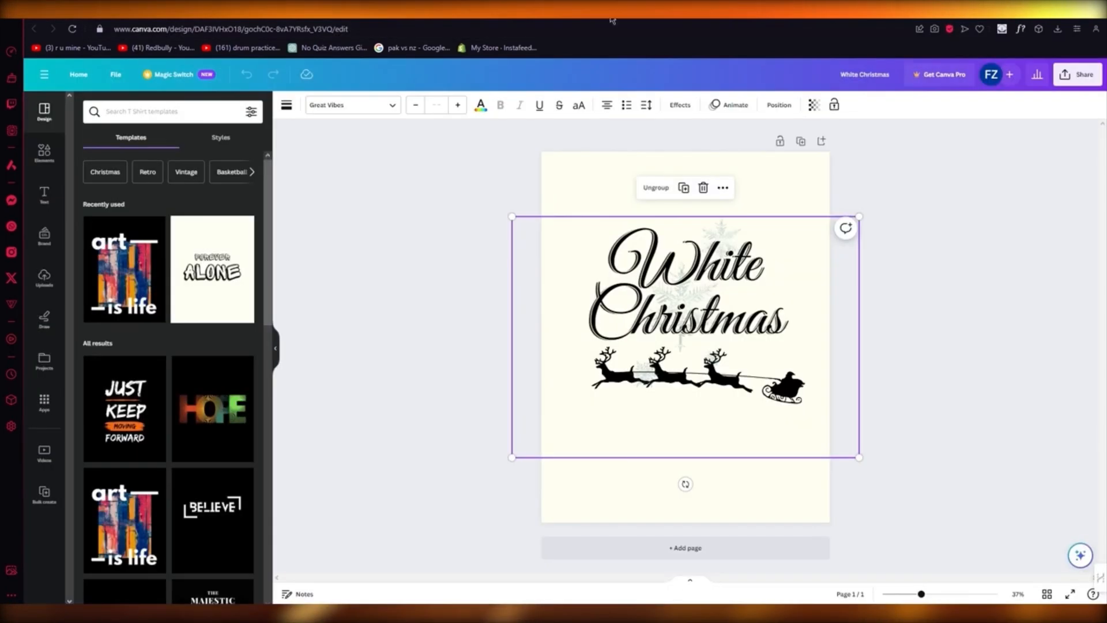
{"action": "left_click_drag", "start_coordinate": [470, 181], "coordinate": [984, 414]}
{"action": "left_click", "coordinate": [995, 392]}
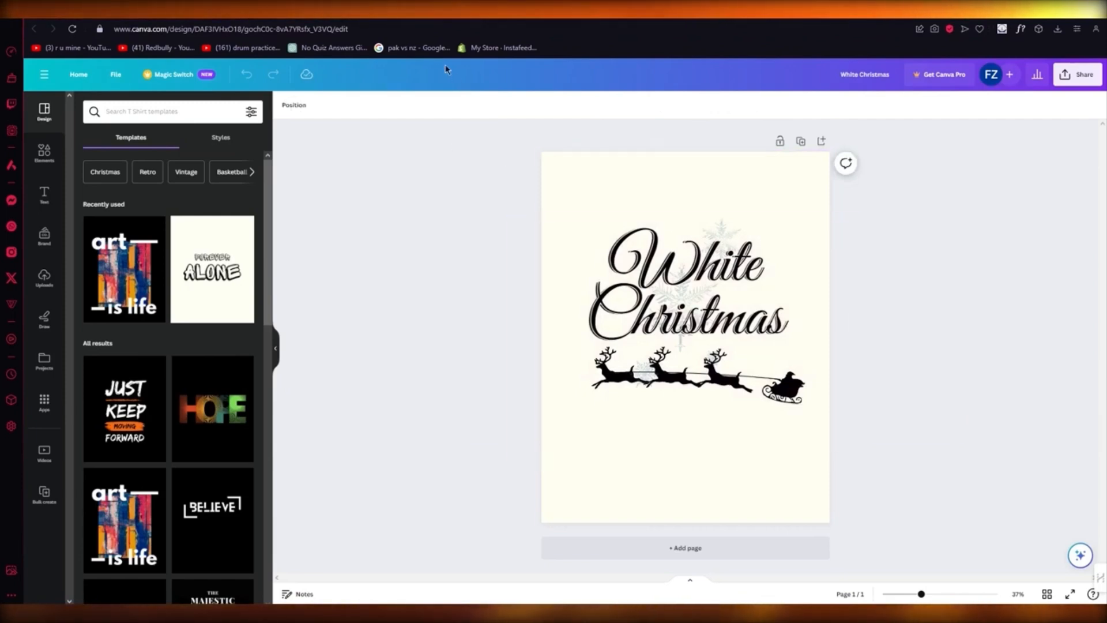
- Switch to the Beige Minimalist Daily Planner design and examine its cover and the planner layout on page 2
{"action": "left_click", "coordinate": [378, 13]}
{"action": "left_click_drag", "start_coordinate": [496, 175], "coordinate": [991, 467]}
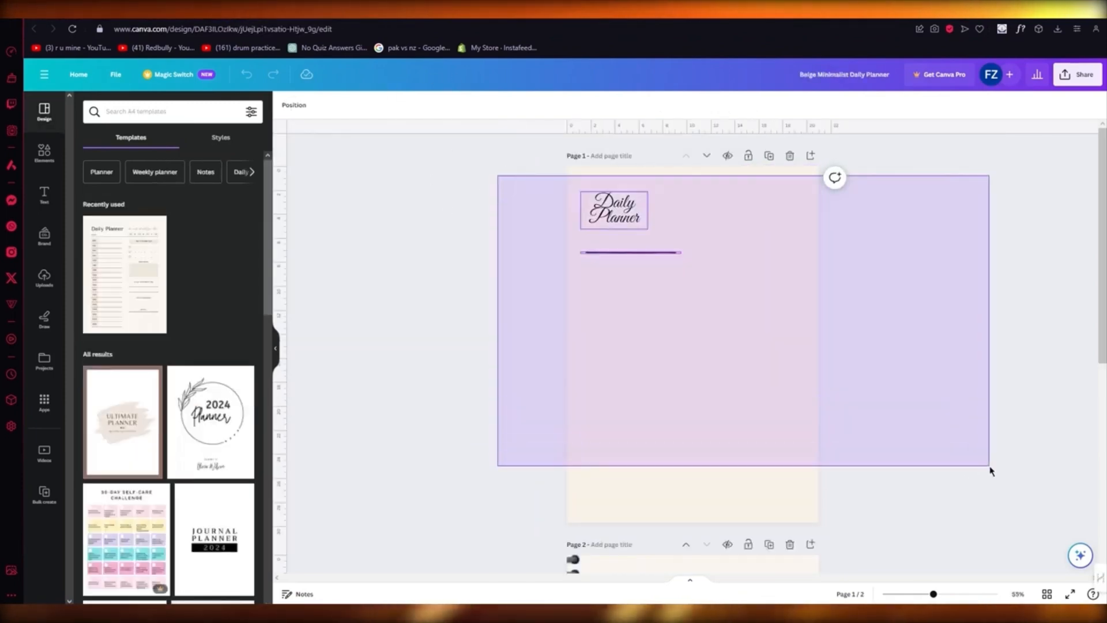
{"action": "left_click", "coordinate": [881, 361]}
{"action": "scroll", "coordinate": [853, 369], "scroll_direction": "down", "scroll_amount": 6}
{"action": "left_click_drag", "start_coordinate": [492, 196], "coordinate": [932, 366]}
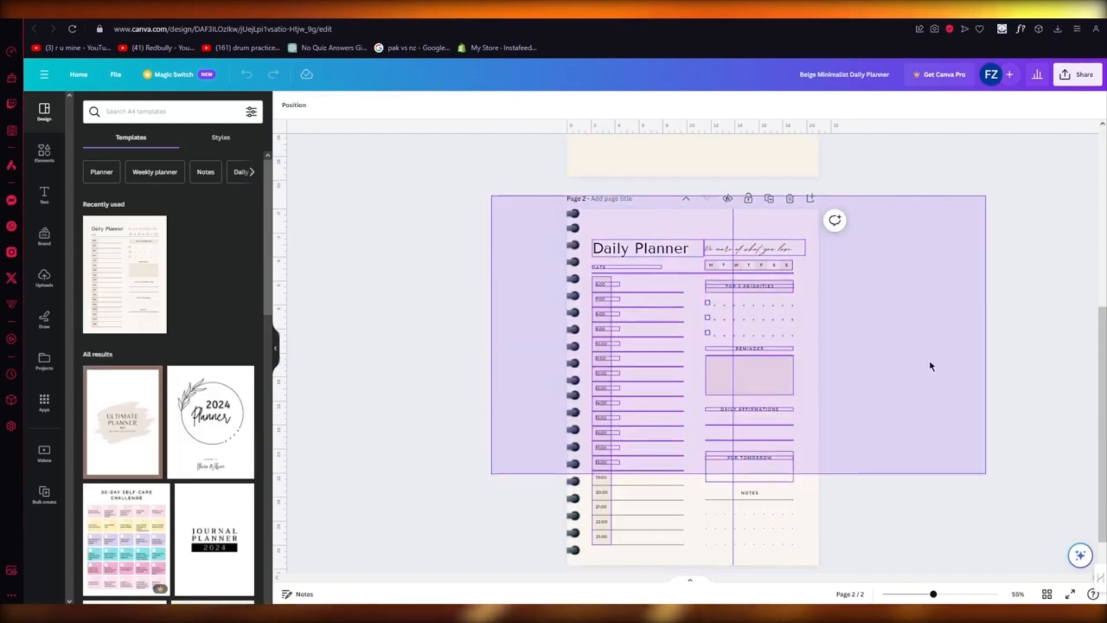
{"action": "left_click_drag", "start_coordinate": [472, 239], "coordinate": [956, 517]}
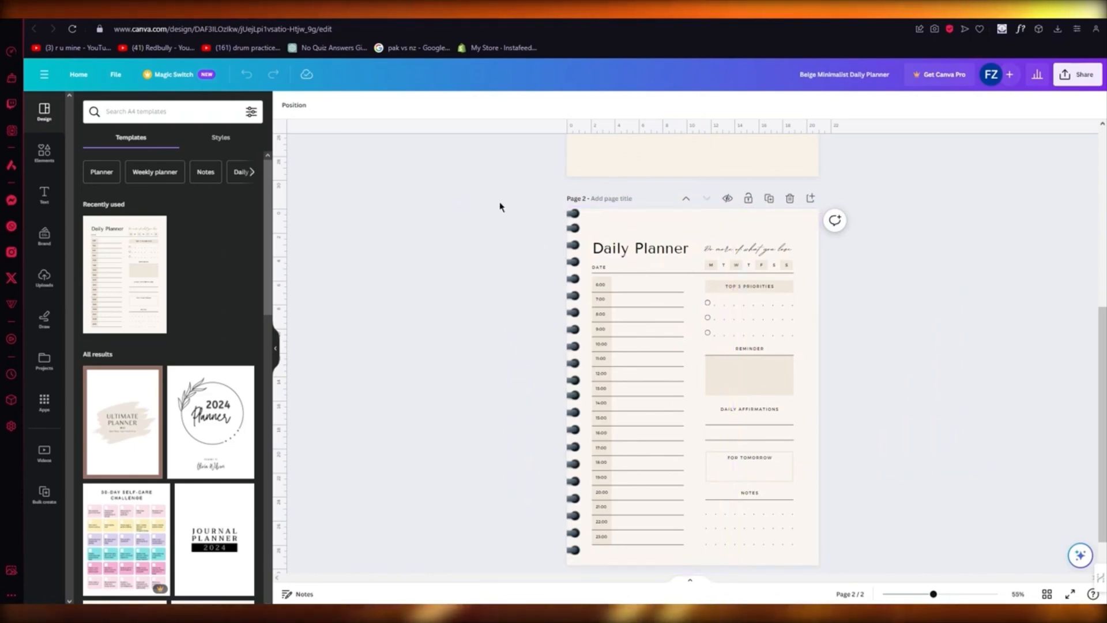
{"action": "left_click_drag", "start_coordinate": [499, 205], "coordinate": [988, 435]}
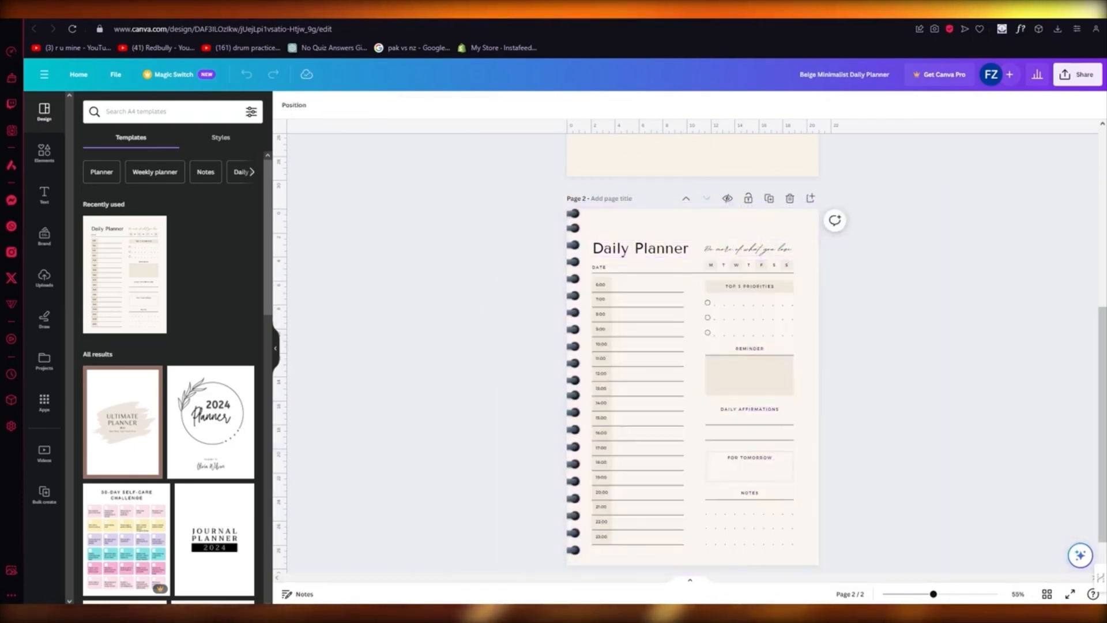
{"action": "scroll", "coordinate": [956, 360], "scroll_direction": "up", "scroll_amount": 5}
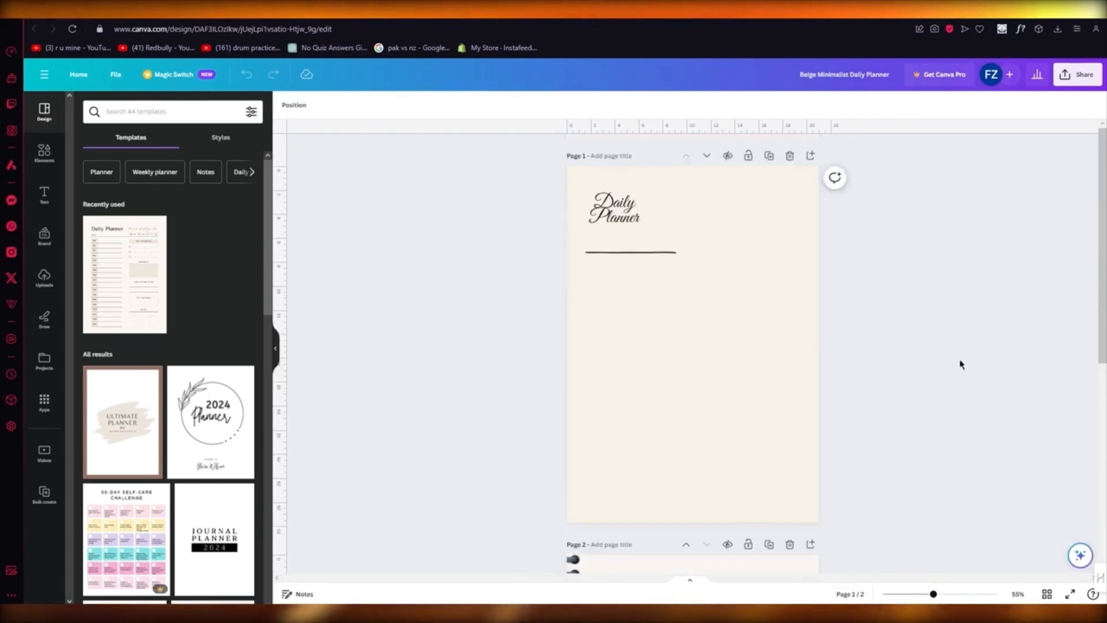
{"action": "left_click_drag", "start_coordinate": [440, 237], "coordinate": [638, 274]}
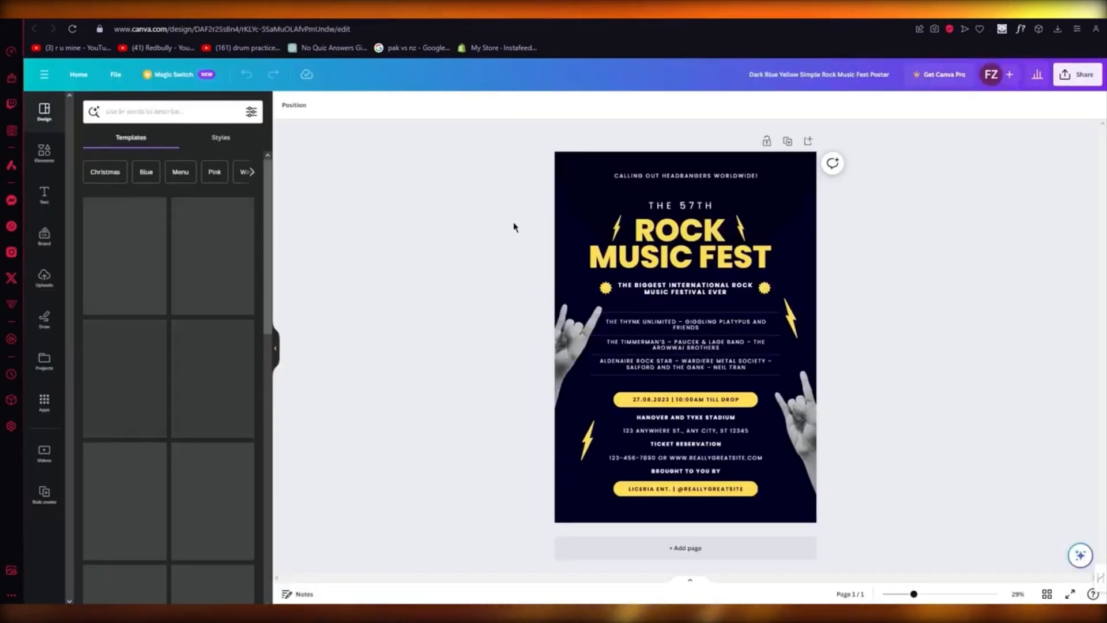
- Select all the text and graphic elements of the Dark Blue Yellow Simple Rock Music Fest Poster
{"action": "left_click_drag", "start_coordinate": [491, 176], "coordinate": [945, 405]}
{"action": "left_click_drag", "start_coordinate": [472, 183], "coordinate": [1008, 474]}
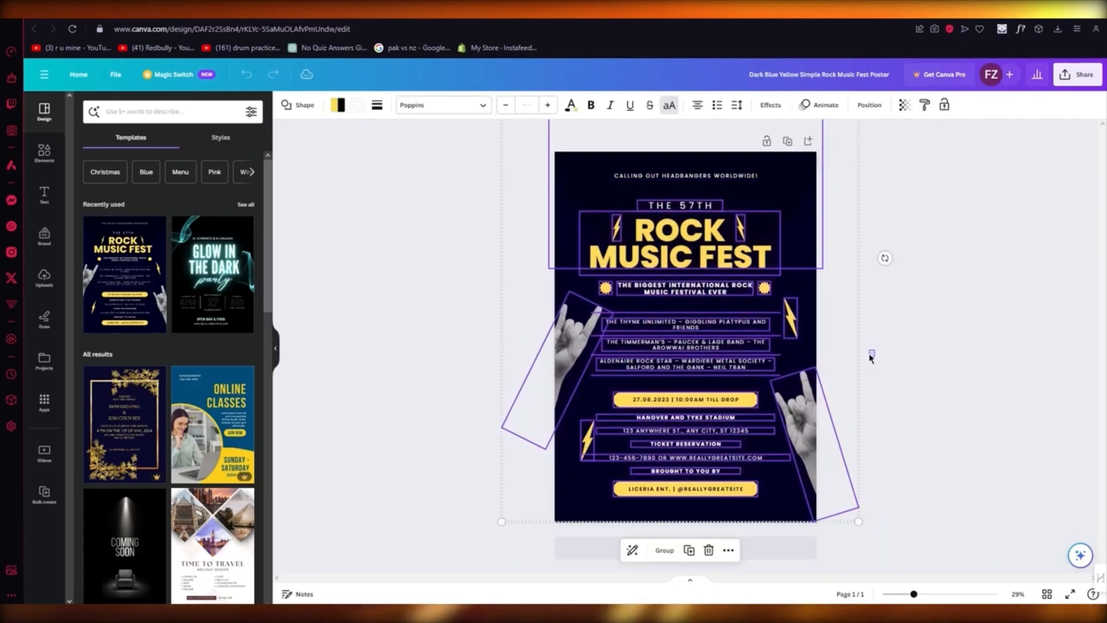
{"action": "left_click", "coordinate": [490, 310]}
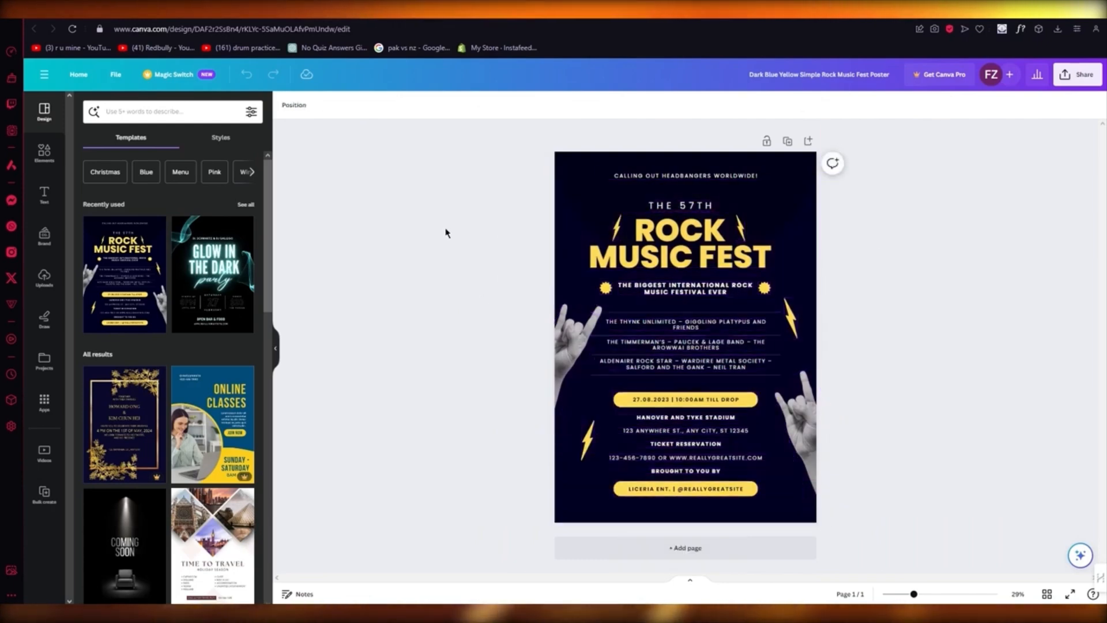
{"action": "left_click_drag", "start_coordinate": [482, 129], "coordinate": [995, 472]}
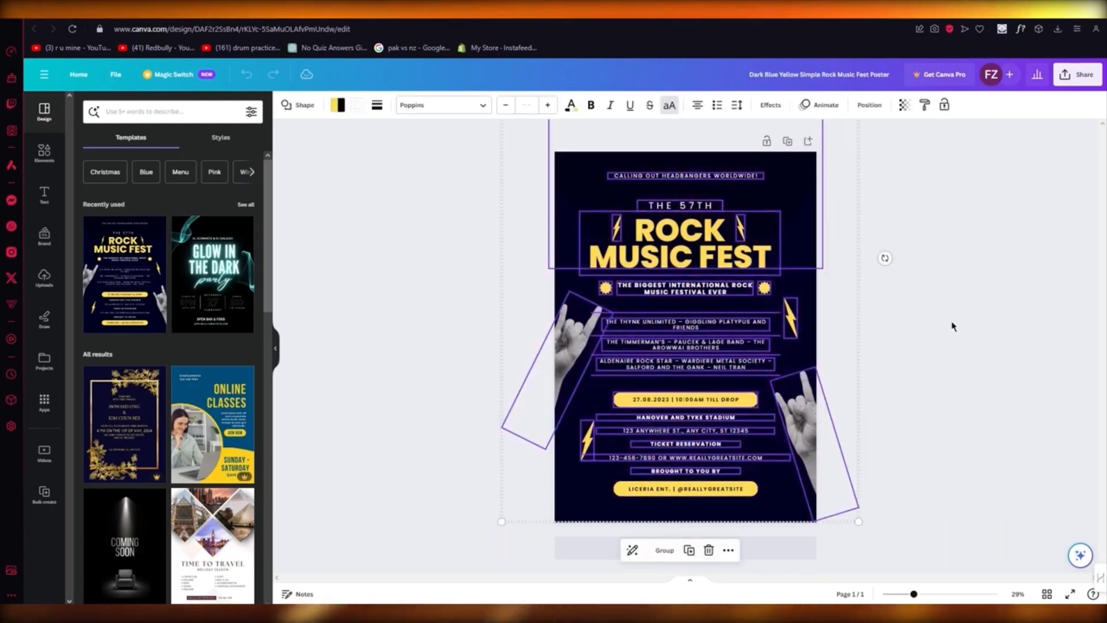
- Show the Rock Music Fest poster's separate text and graphic elements by repeatedly clearing the selection and selecting everything on the page
{"action": "left_click", "coordinate": [487, 153]}
{"action": "left_click_drag", "start_coordinate": [486, 155], "coordinate": [1018, 457]}
{"action": "left_click", "coordinate": [407, 132]}
{"action": "left_click_drag", "start_coordinate": [406, 132], "coordinate": [1018, 463]}
{"action": "left_click", "coordinate": [427, 173]}
{"action": "left_click_drag", "start_coordinate": [419, 153], "coordinate": [987, 534]}
{"action": "left_click", "coordinate": [935, 479]}
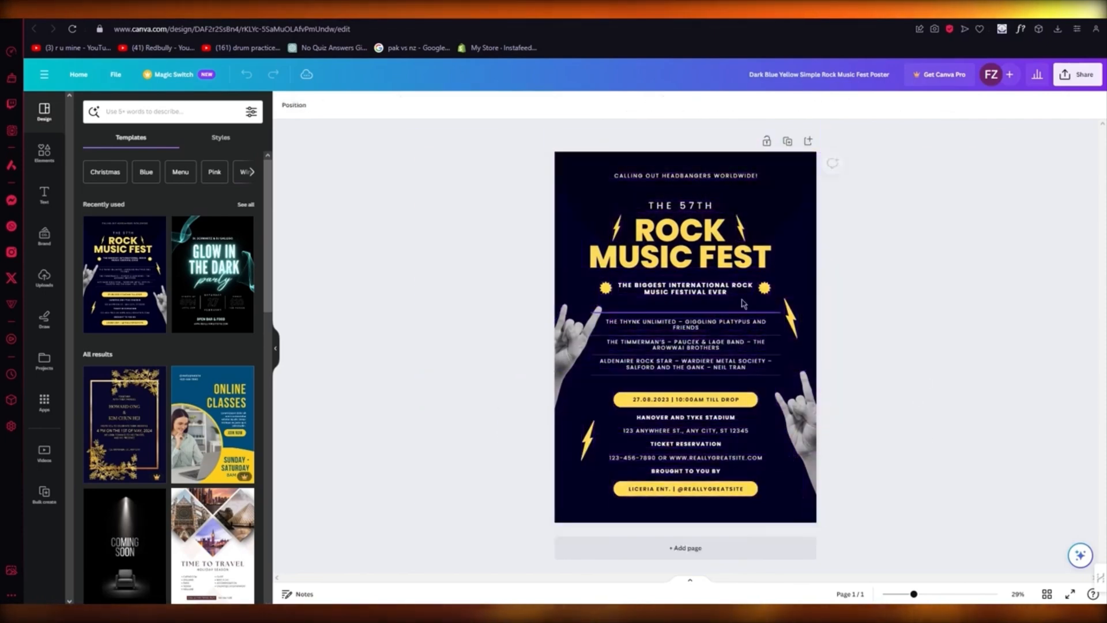
{"action": "left_click_drag", "start_coordinate": [552, 220], "coordinate": [882, 254]}
{"action": "left_click", "coordinate": [427, 167]}
{"action": "left_click_drag", "start_coordinate": [428, 168], "coordinate": [883, 255]}
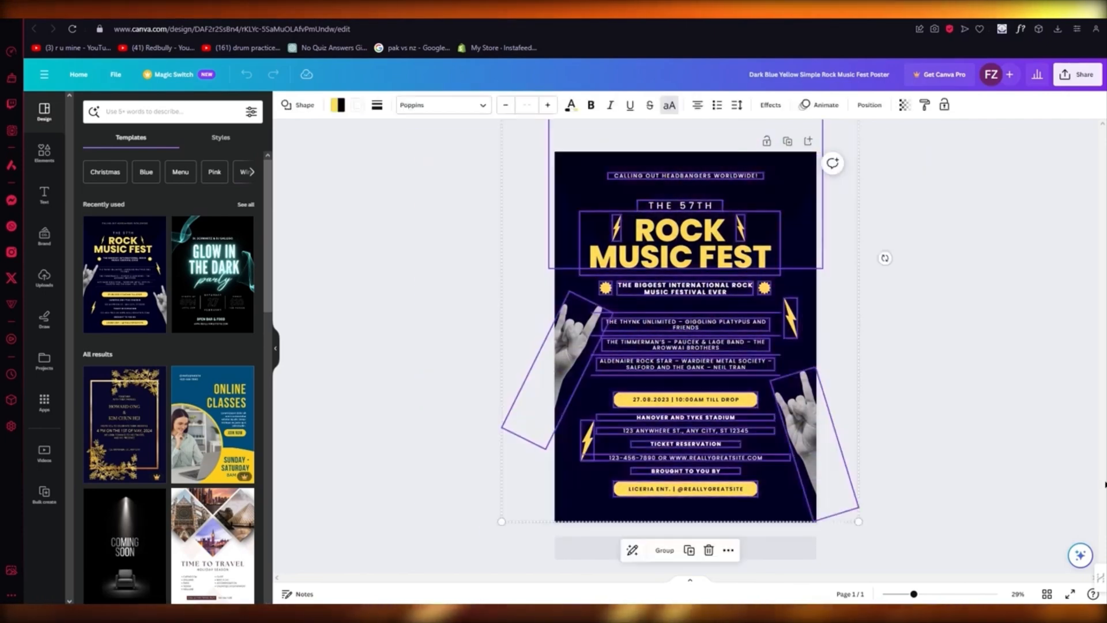
{"action": "left_click", "coordinate": [907, 292]}
{"action": "left_click_drag", "start_coordinate": [448, 173], "coordinate": [1034, 445]}
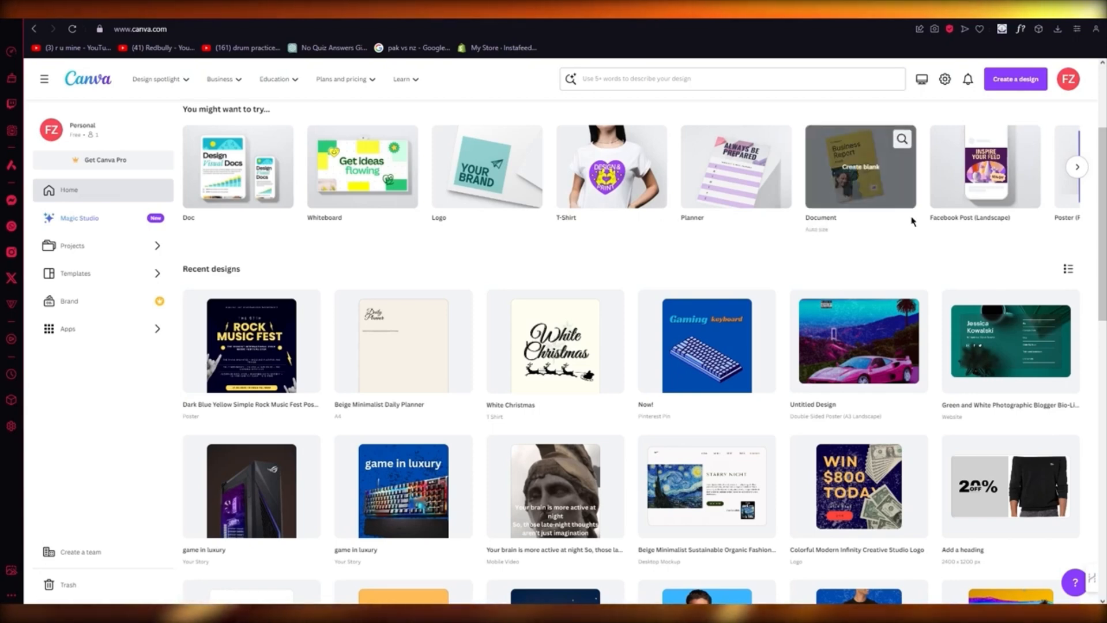
- Open the Canva Pro page, view the plan choices behind its 50% off offer, and dismiss them
{"action": "mouse_move", "coordinate": [356, 87]}
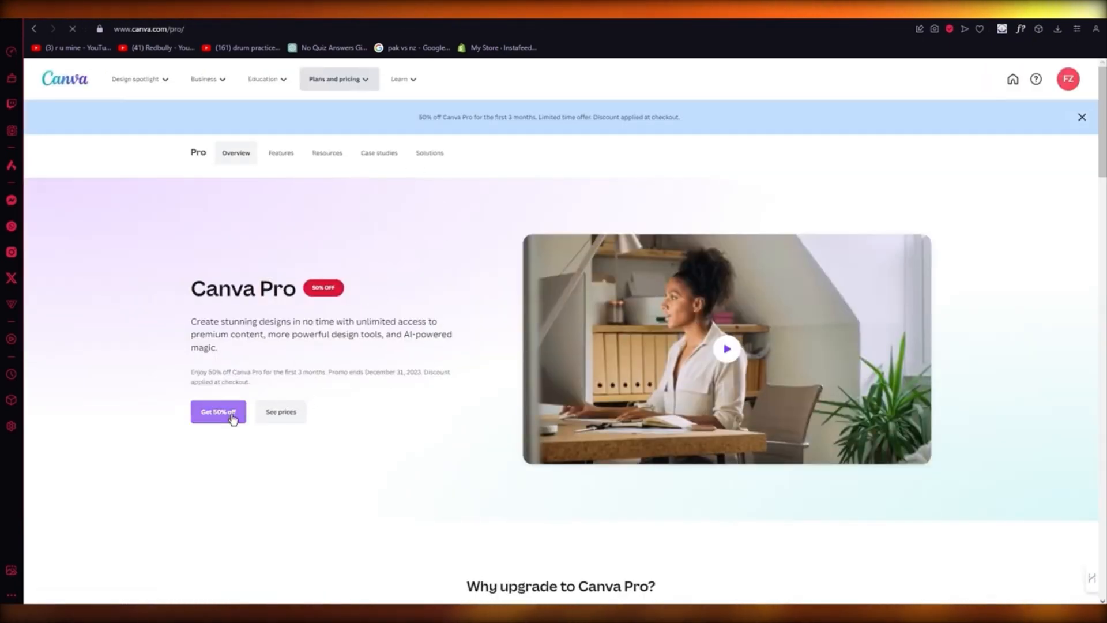
{"action": "left_click", "coordinate": [233, 414]}
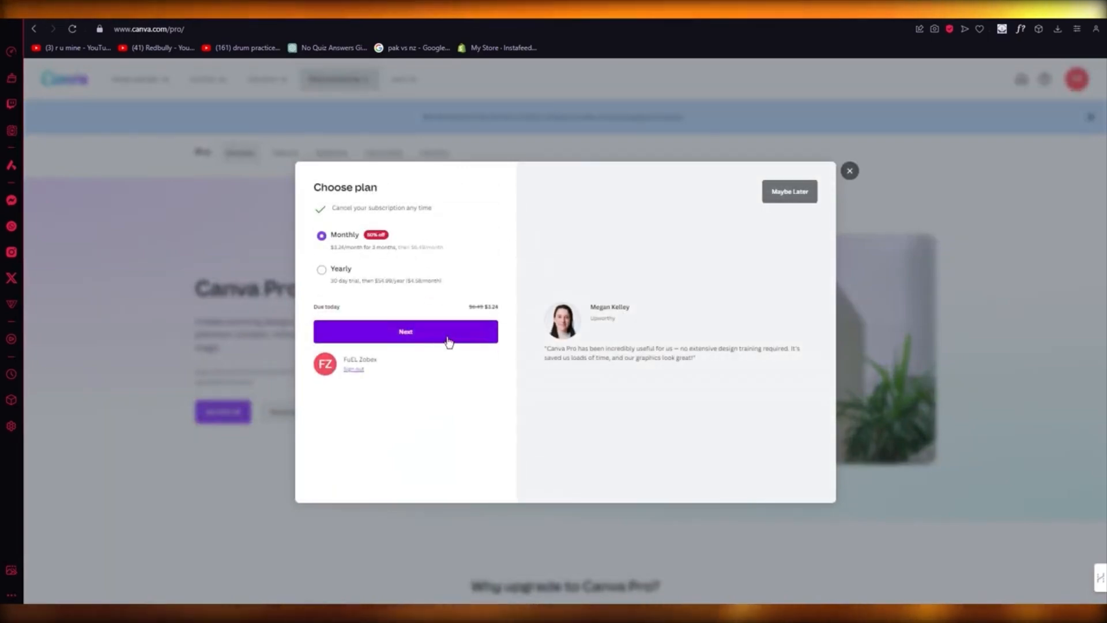
{"action": "left_click", "coordinate": [851, 171]}
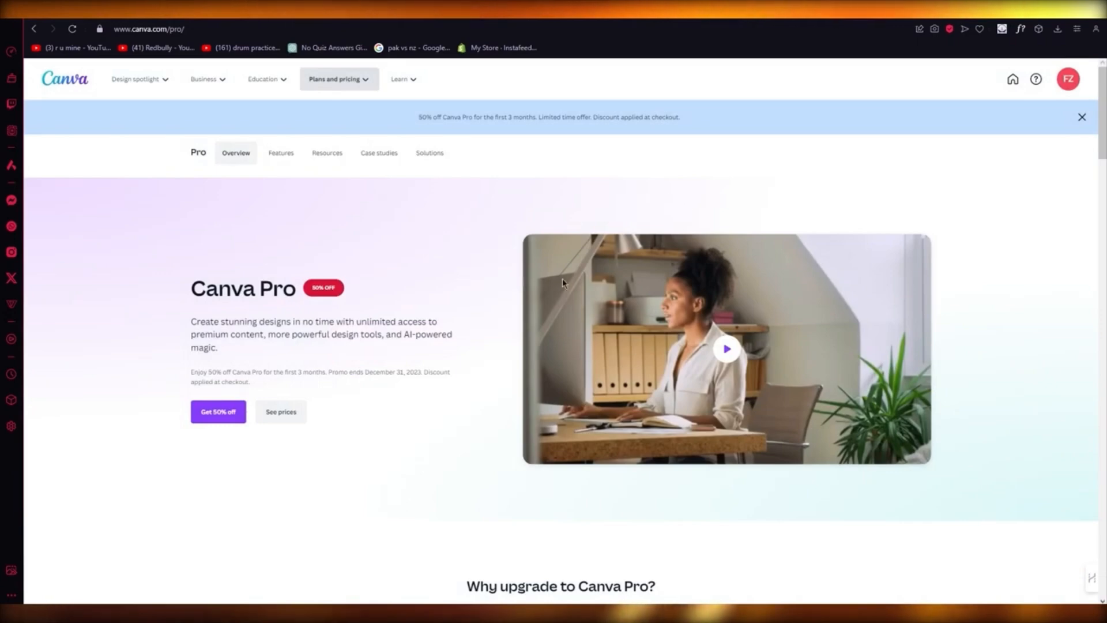
- Search the web for "envat elements"
{"action": "left_click", "coordinate": [297, 23]}
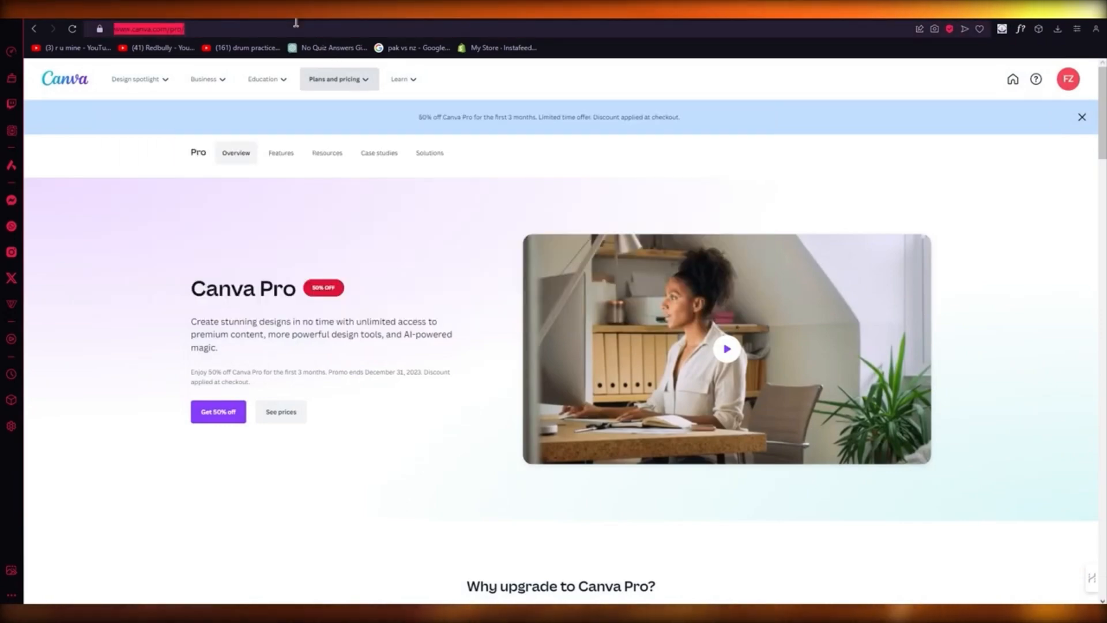
{"action": "type", "text": "envat"}
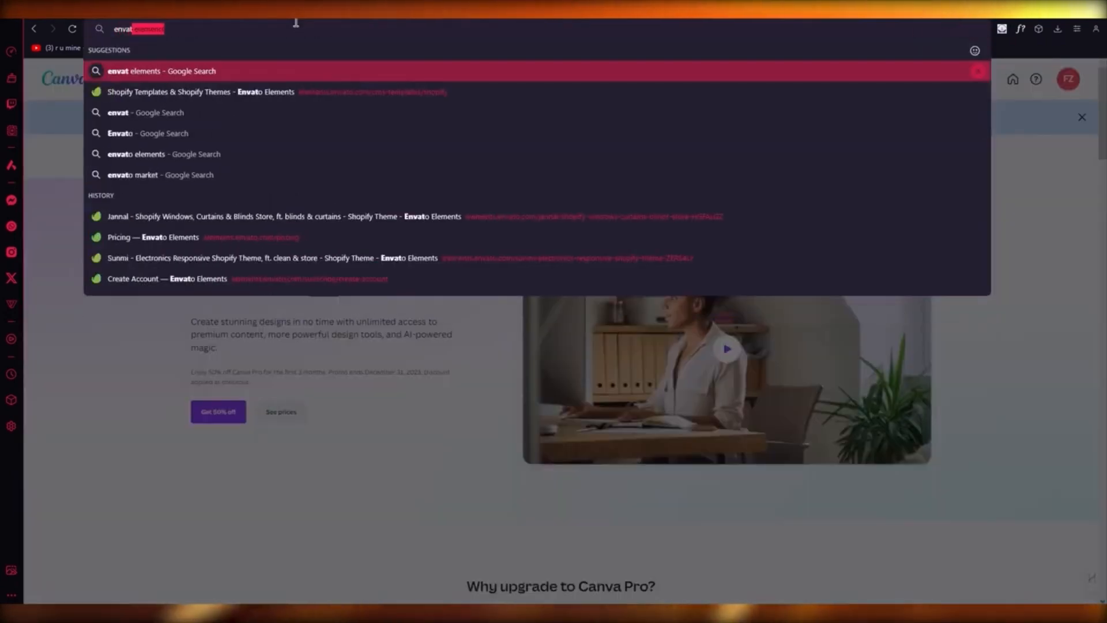
{"action": "key", "text": "Return"}
- Open creativefabrica.com in a new browser tab, and open Envato Elements from its sponsored search result
{"action": "key", "text": "ctrl+t"}
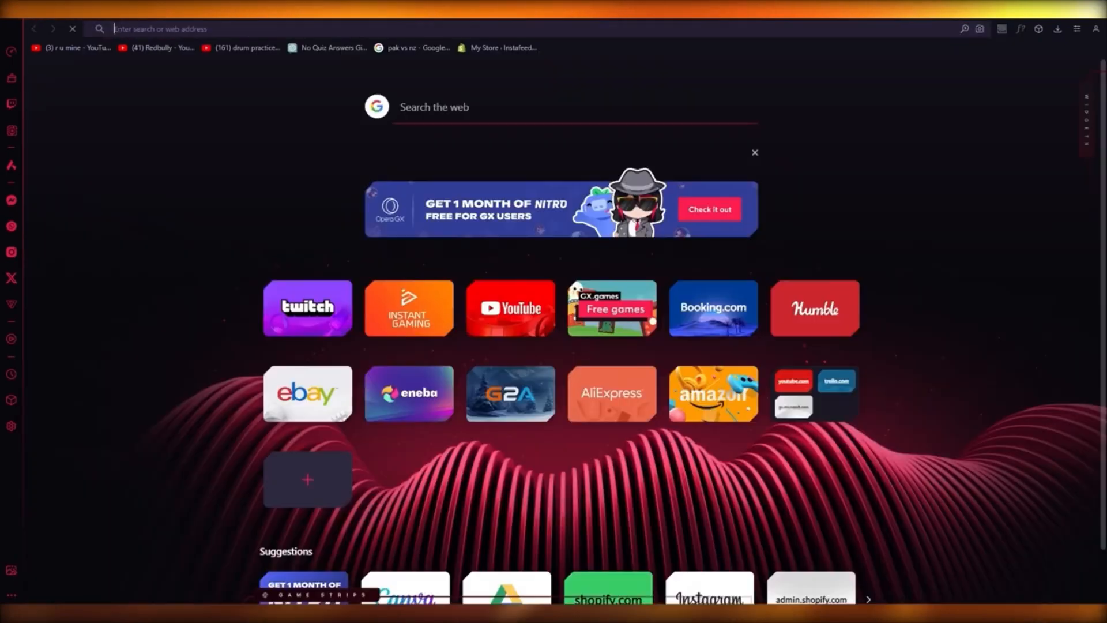
{"action": "type", "text": "creat"}
{"action": "key", "text": "Return"}
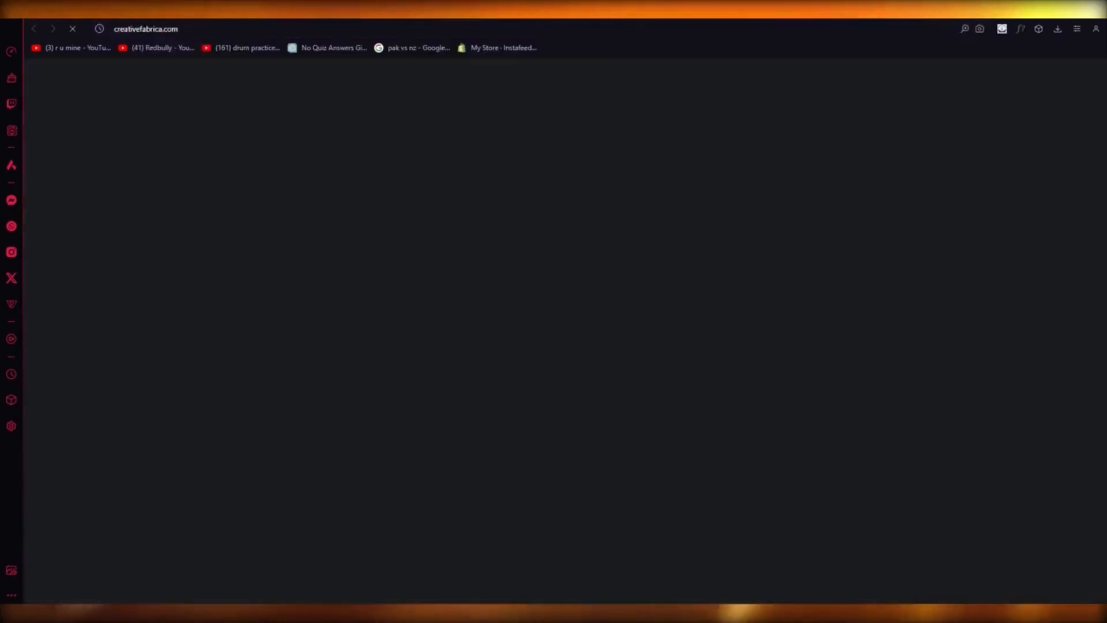
{"action": "key", "text": "ctrl+Tab"}
{"action": "left_click", "coordinate": [310, 253]}
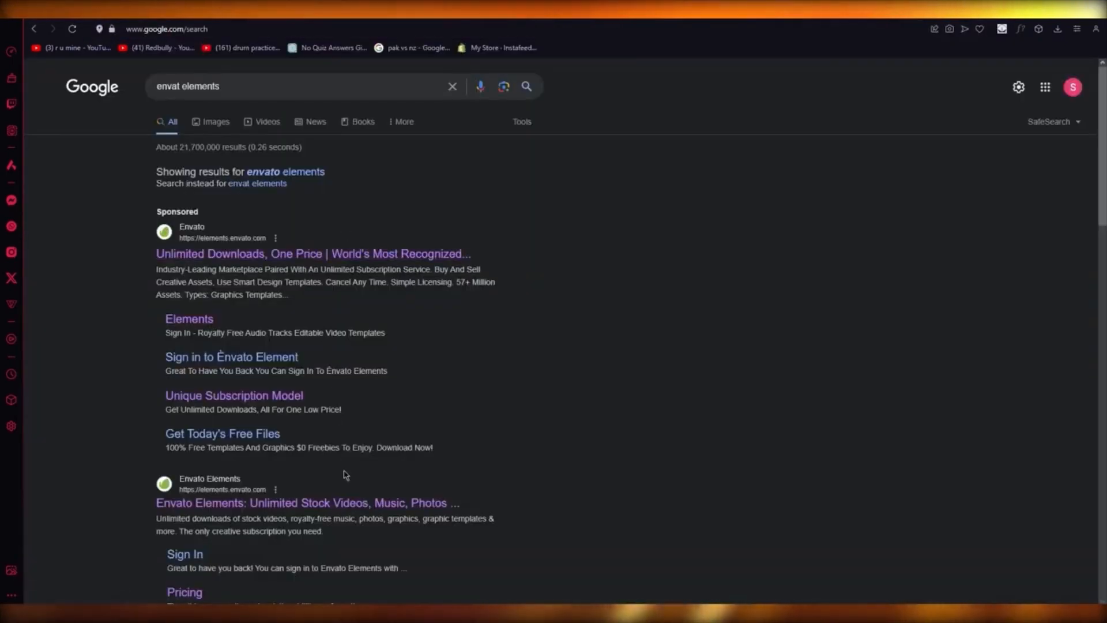
- Examine the trending products on the Creative Fabrica site and the asset categories and subscription benefits on the Envato Elements home page
{"action": "left_click", "coordinate": [191, 10]}
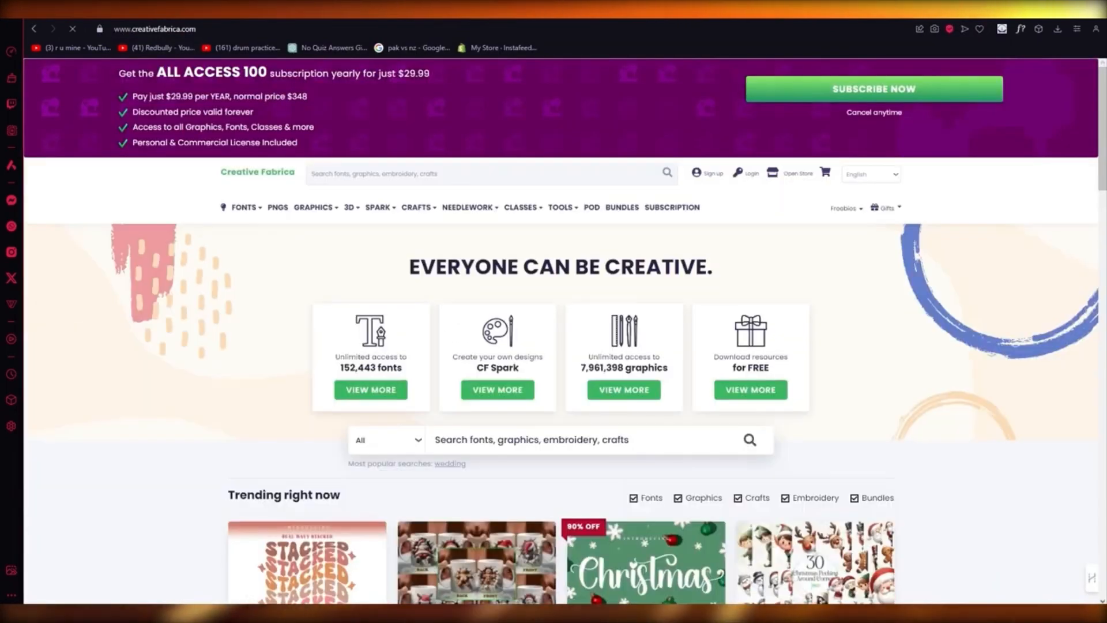
{"action": "left_click", "coordinate": [190, 11]}
{"action": "left_click", "coordinate": [190, 10]}
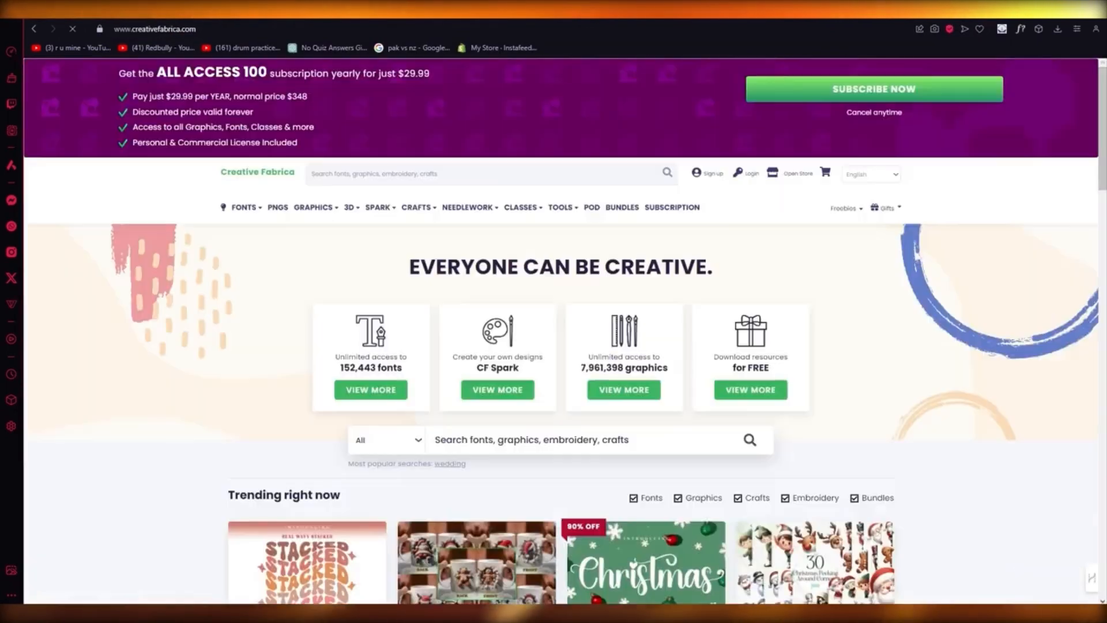
{"action": "scroll", "coordinate": [173, 316], "scroll_direction": "down", "scroll_amount": 5}
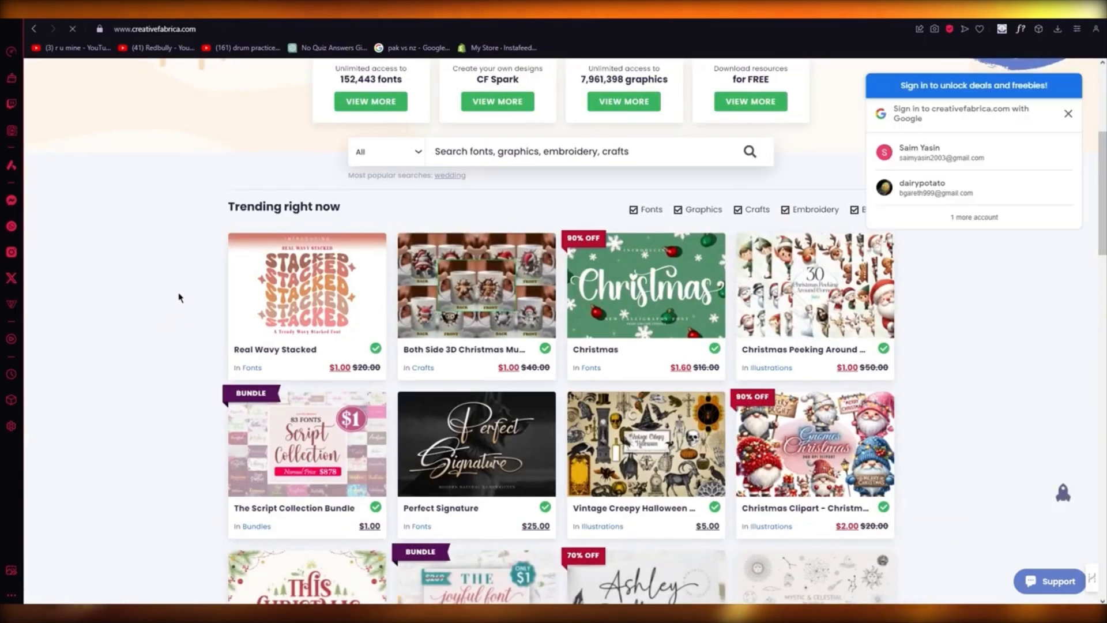
{"action": "scroll", "coordinate": [178, 279], "scroll_direction": "down", "scroll_amount": 10}
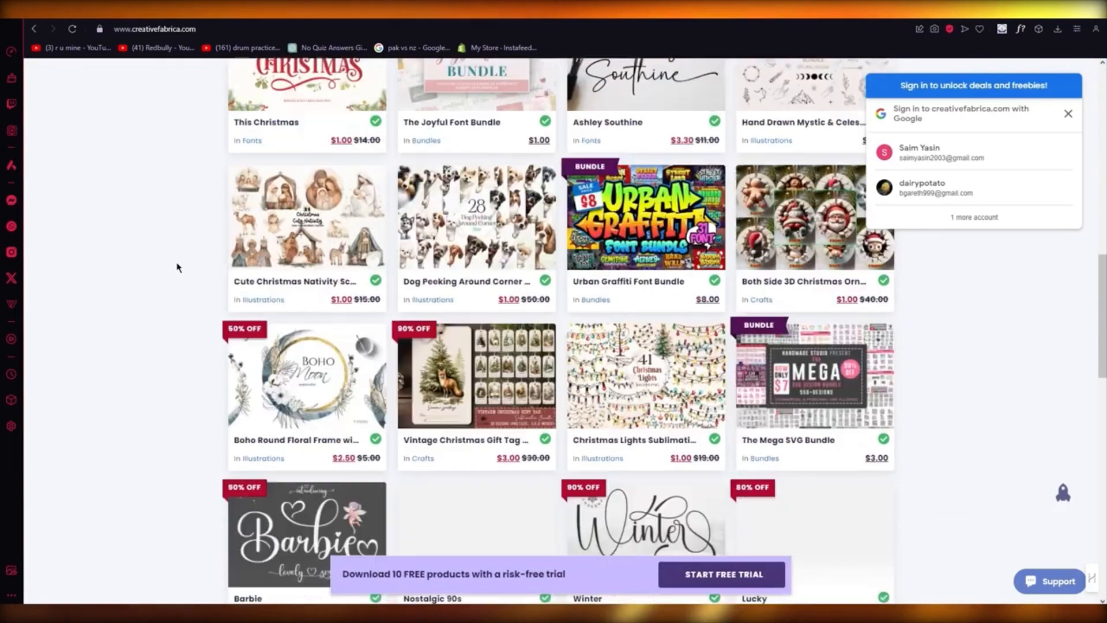
{"action": "scroll", "coordinate": [237, 236], "scroll_direction": "up", "scroll_amount": 5}
{"action": "scroll", "coordinate": [183, 247], "scroll_direction": "up", "scroll_amount": 10}
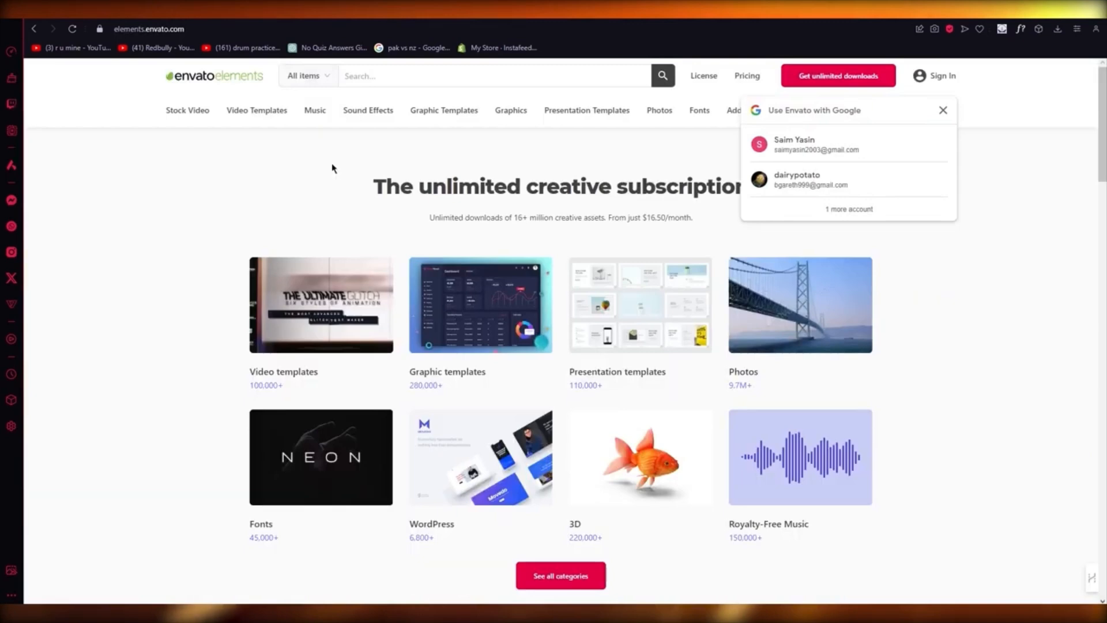
{"action": "scroll", "coordinate": [215, 255], "scroll_direction": "down", "scroll_amount": 6}
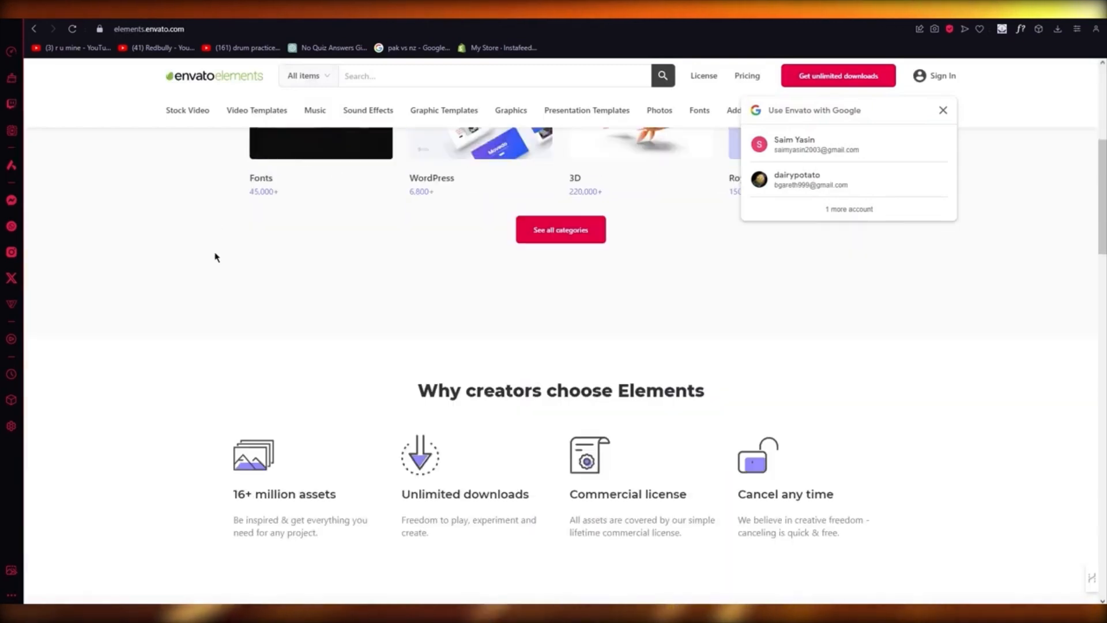
{"action": "scroll", "coordinate": [215, 254], "scroll_direction": "up", "scroll_amount": 6}
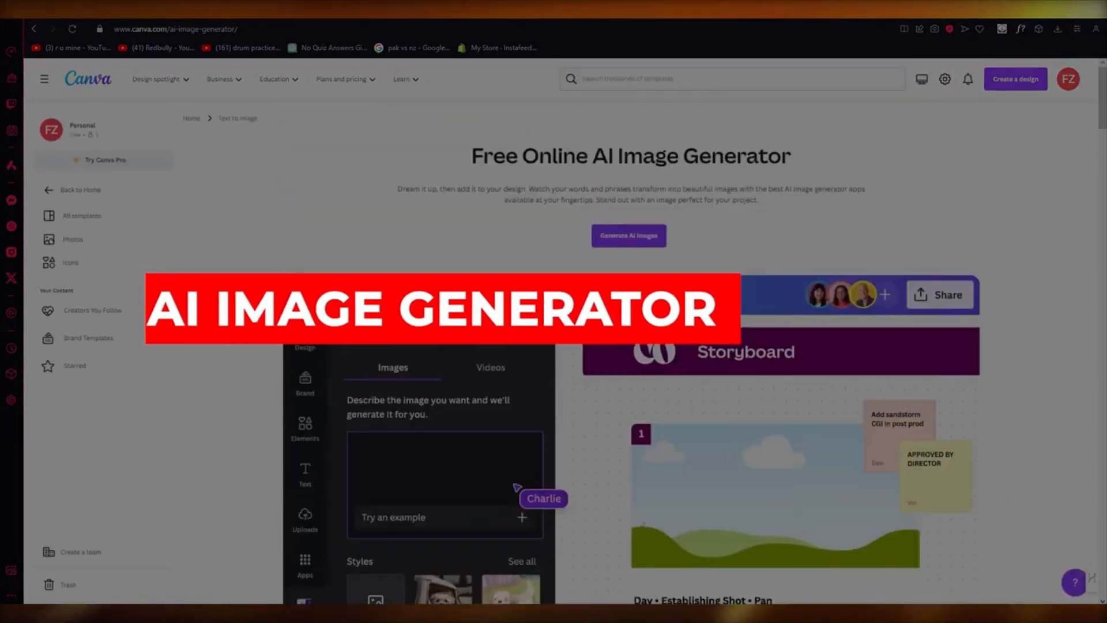
- Examine Canva's Free Online AI Image Generator page and launch its image generation in a separate tab
{"action": "scroll", "coordinate": [389, 291], "scroll_direction": "down", "scroll_amount": 2}
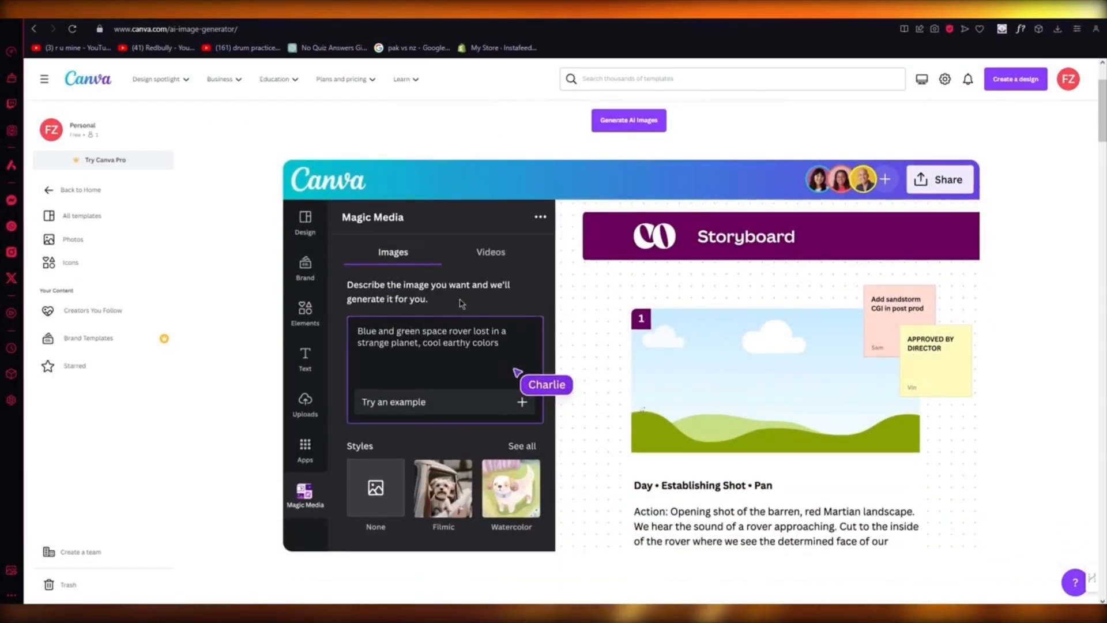
{"action": "scroll", "coordinate": [461, 302], "scroll_direction": "up", "scroll_amount": 2}
{"action": "left_click", "coordinate": [632, 238]}
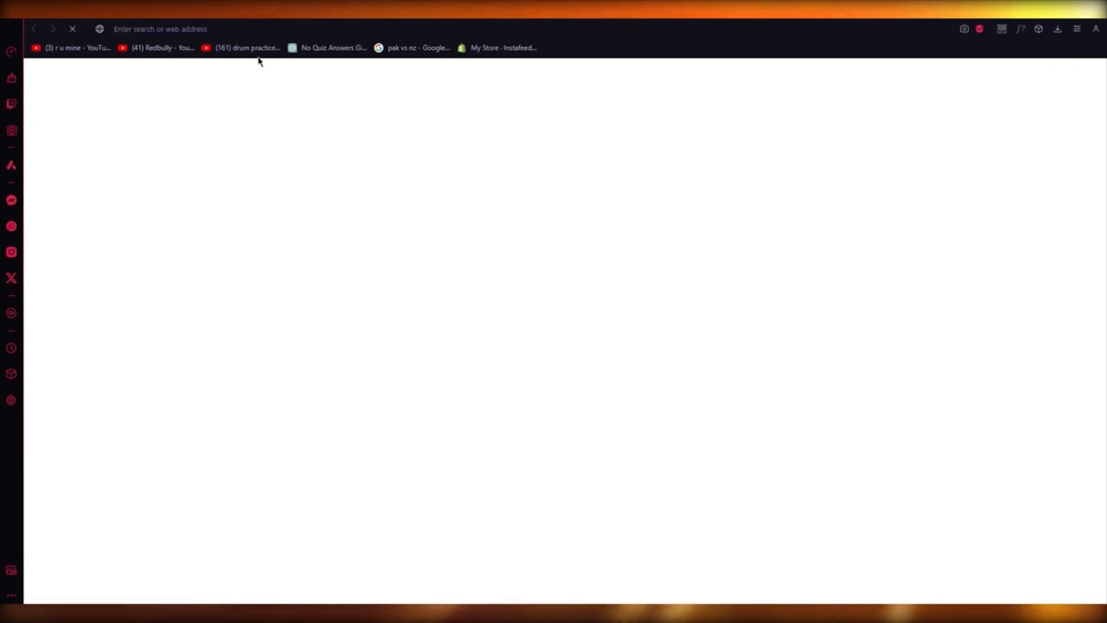
{"action": "left_click", "coordinate": [231, 9]}
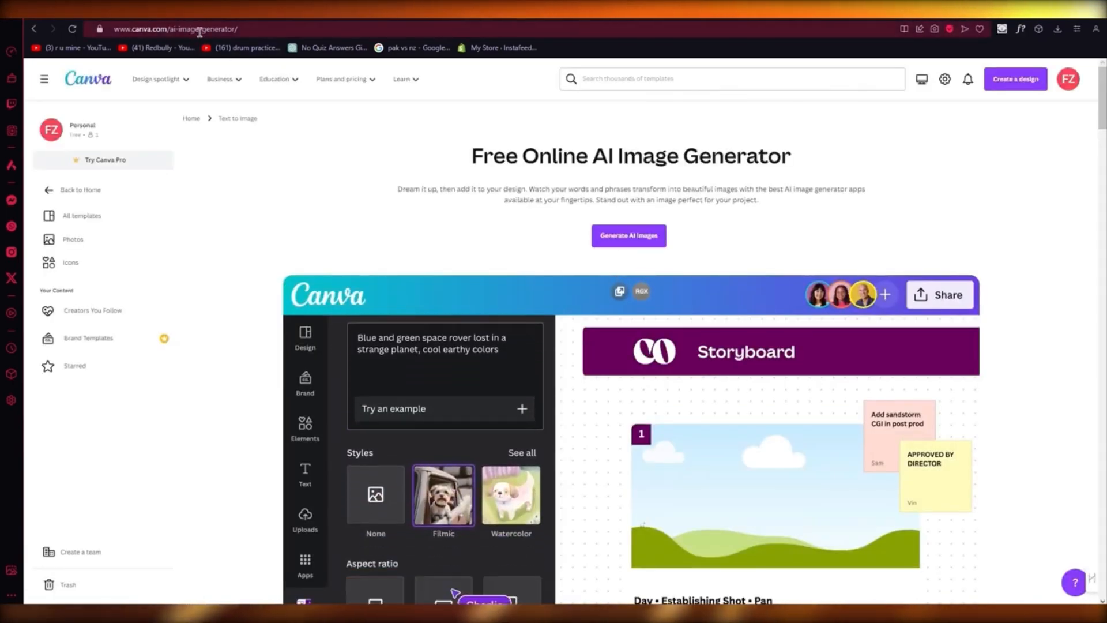
{"action": "left_click", "coordinate": [260, 9]}
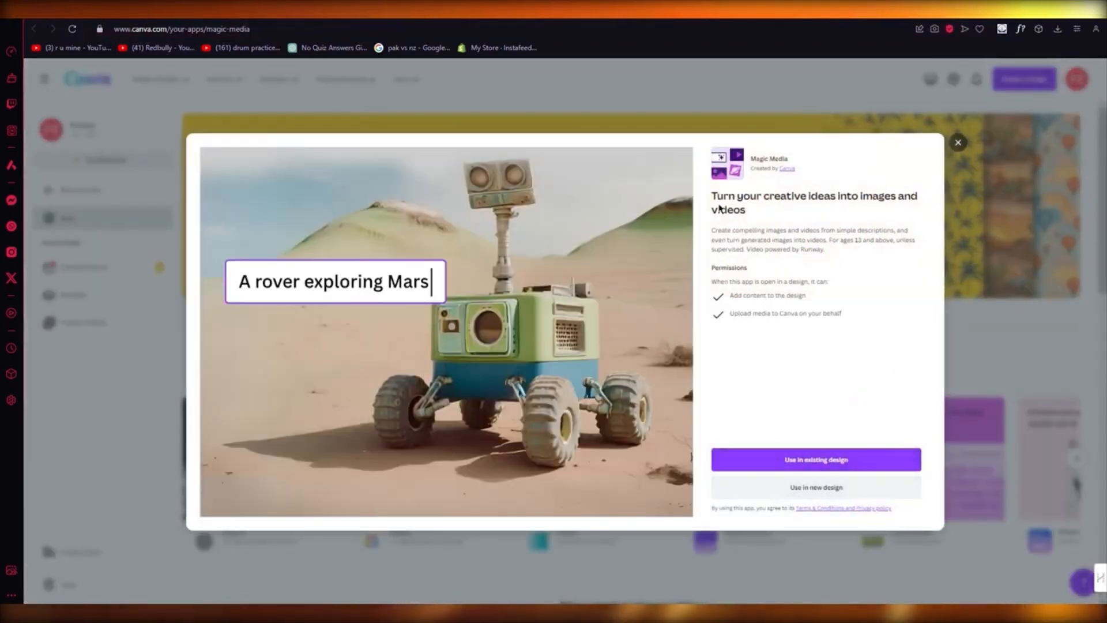
{"action": "left_click", "coordinate": [818, 457]}
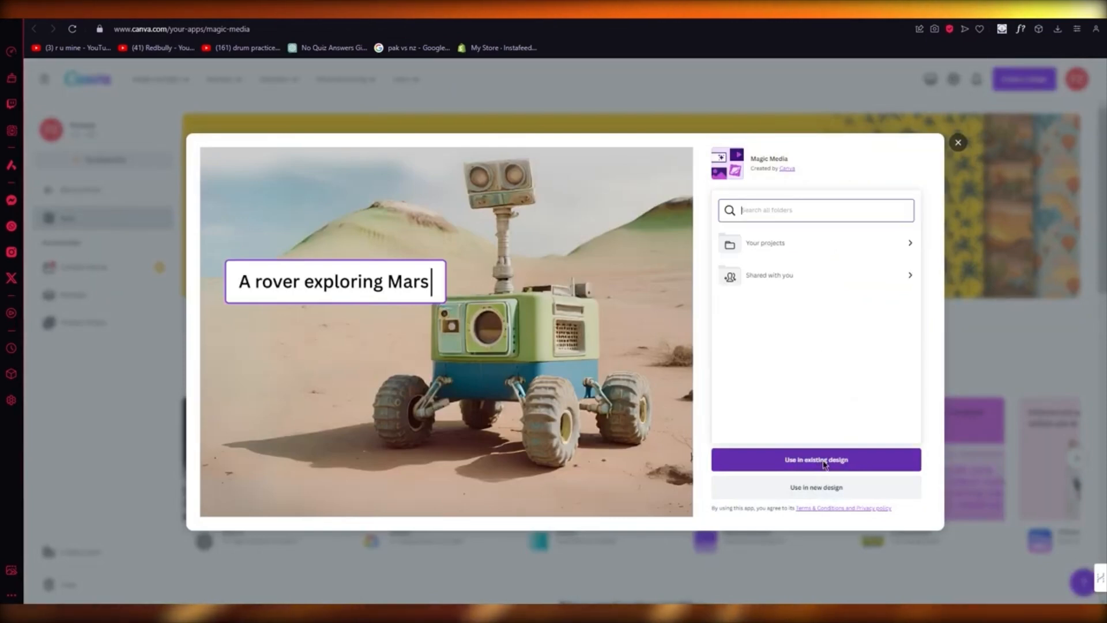
{"action": "left_click", "coordinate": [790, 254]}
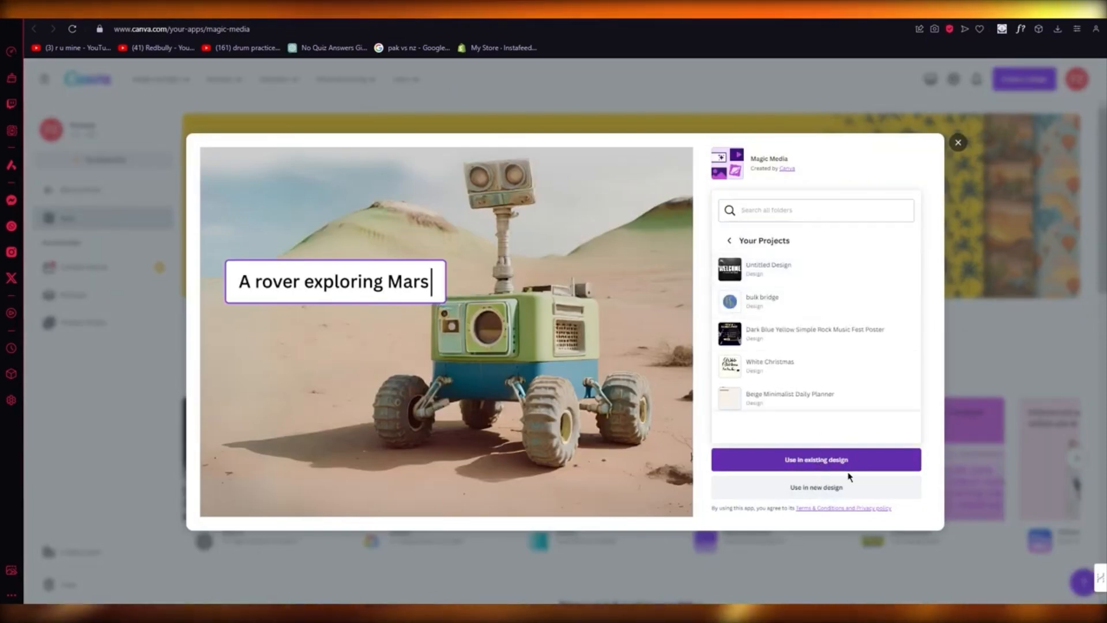
{"action": "left_click", "coordinate": [831, 489]}
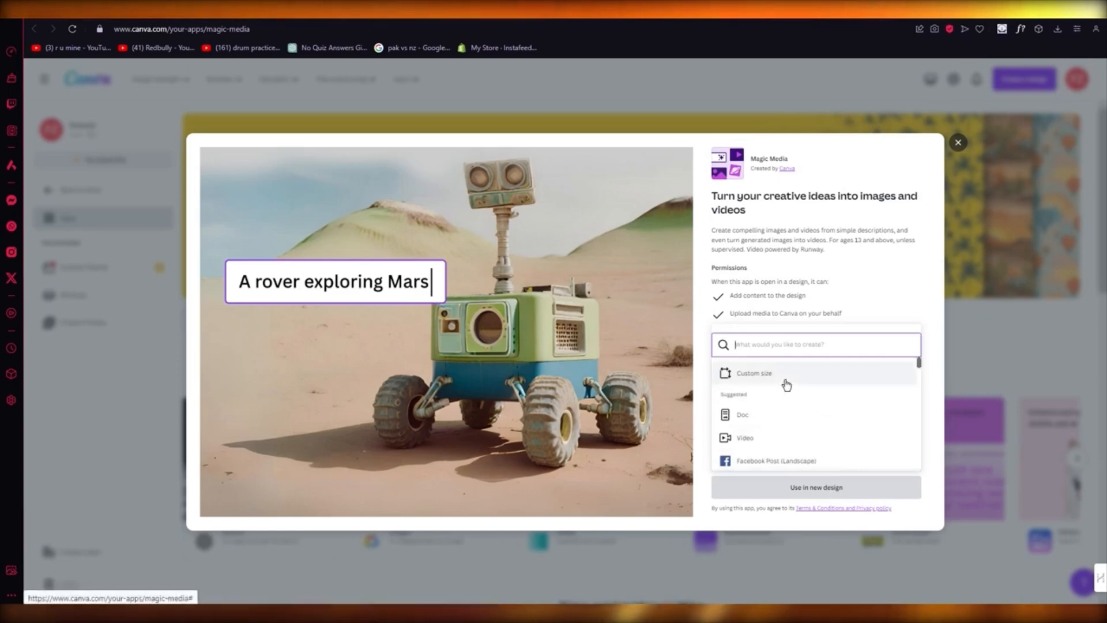
{"action": "left_click", "coordinate": [786, 383]}
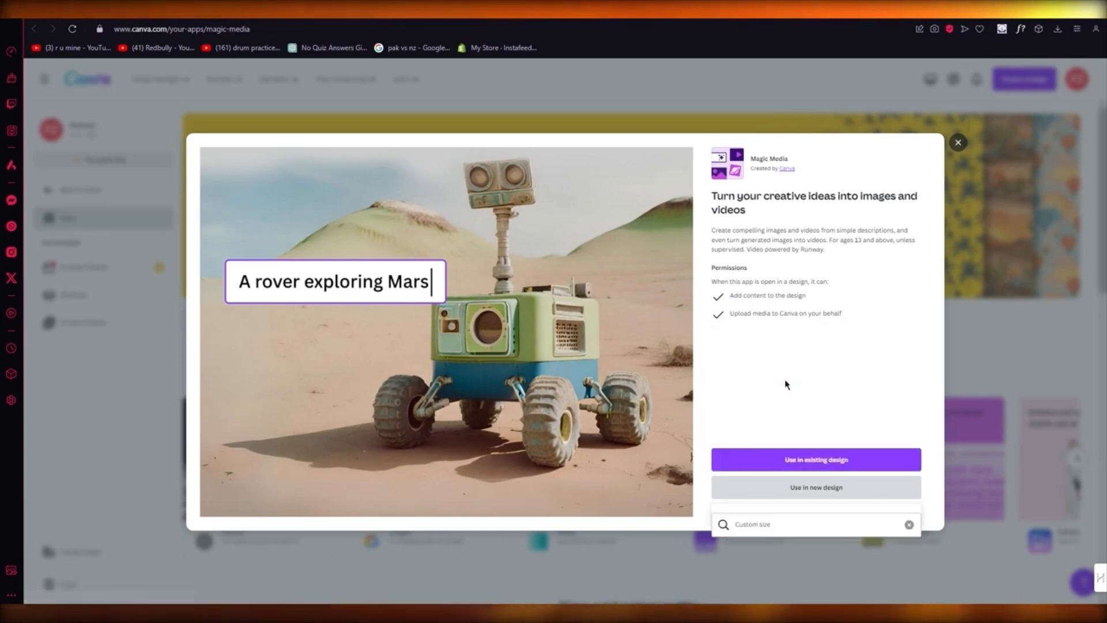
- Use Magic Media in a new Your Story design
{"action": "left_click", "coordinate": [811, 489]}
{"action": "left_click", "coordinate": [805, 486]}
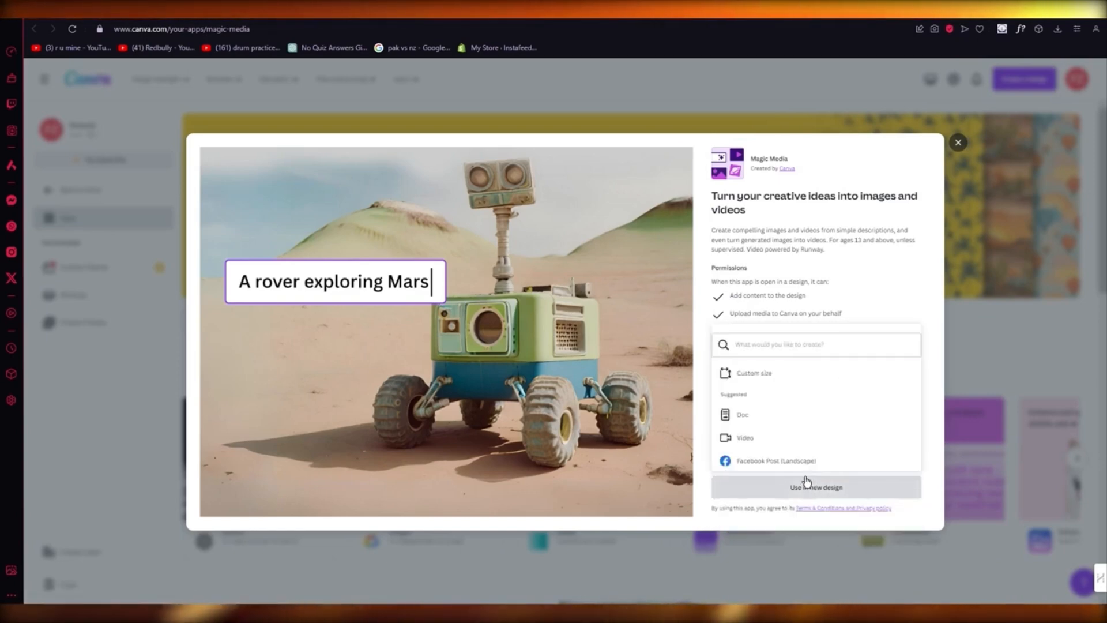
{"action": "scroll", "coordinate": [774, 417], "scroll_direction": "down", "scroll_amount": 2}
{"action": "left_click", "coordinate": [782, 425]}
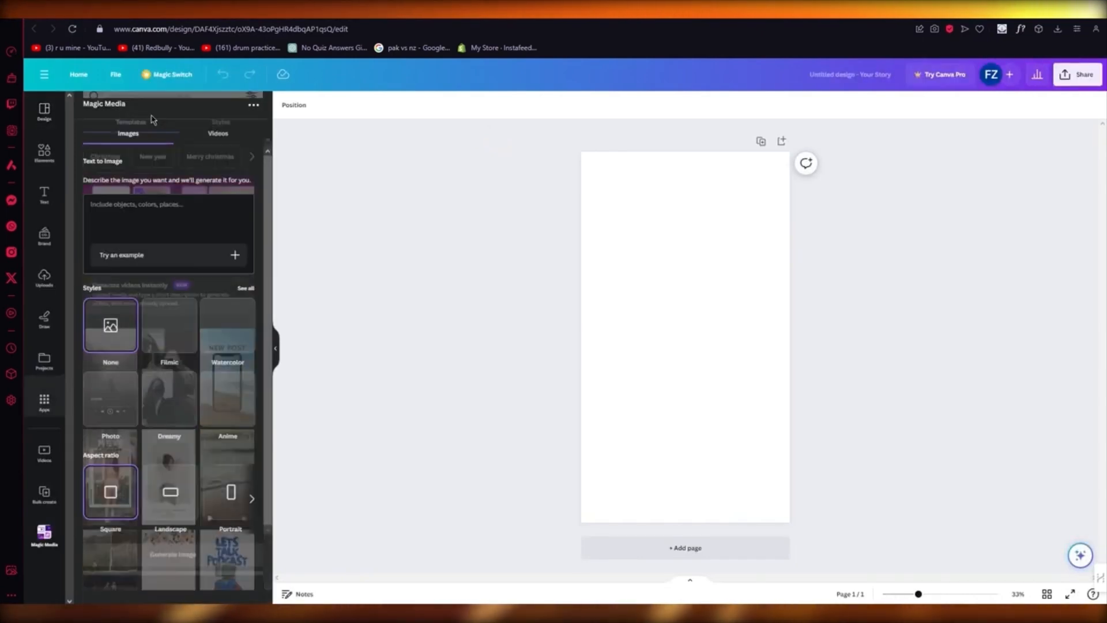
- Generate Magic Media images from the description "toy car driving an actual car", keeping the style at None
{"action": "left_click", "coordinate": [135, 288]}
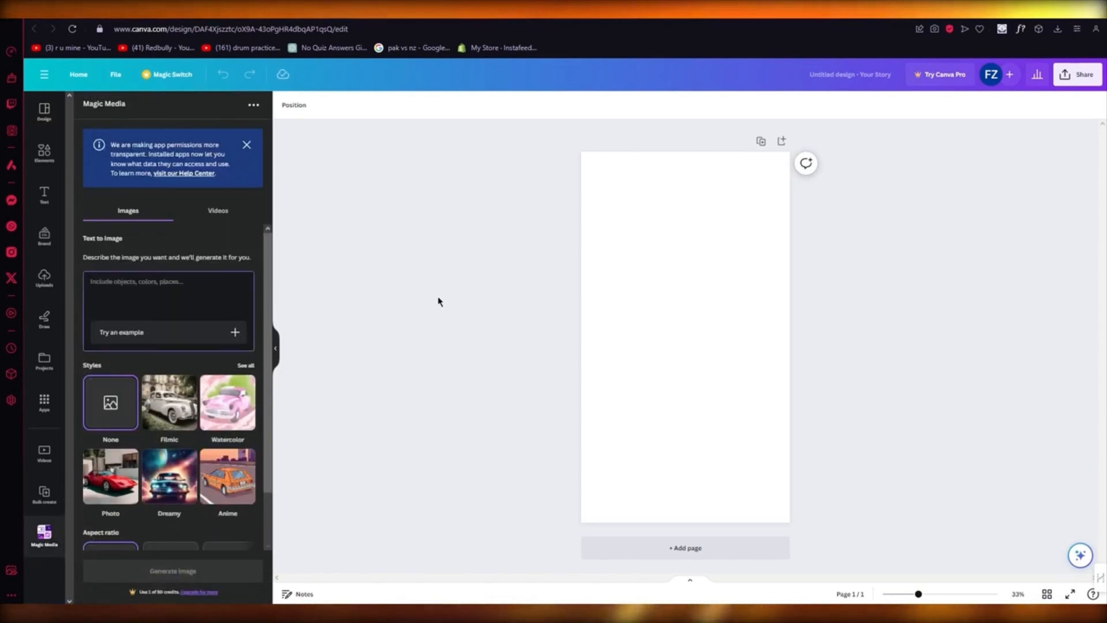
{"action": "type", "text": "toy car driving a"}
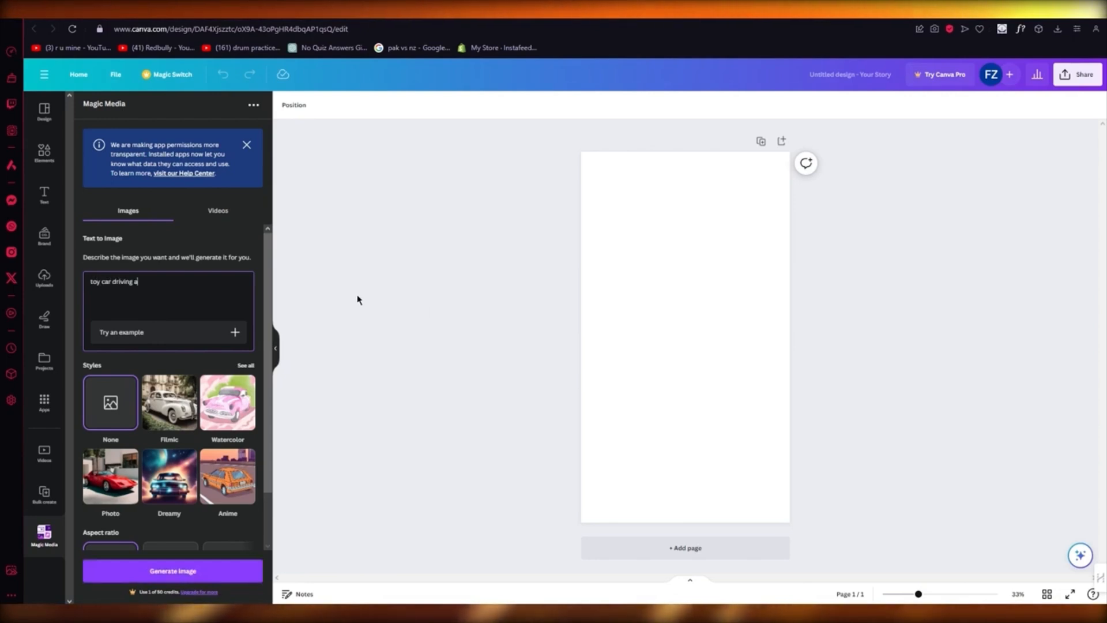
{"action": "type", "text": "n actu"}
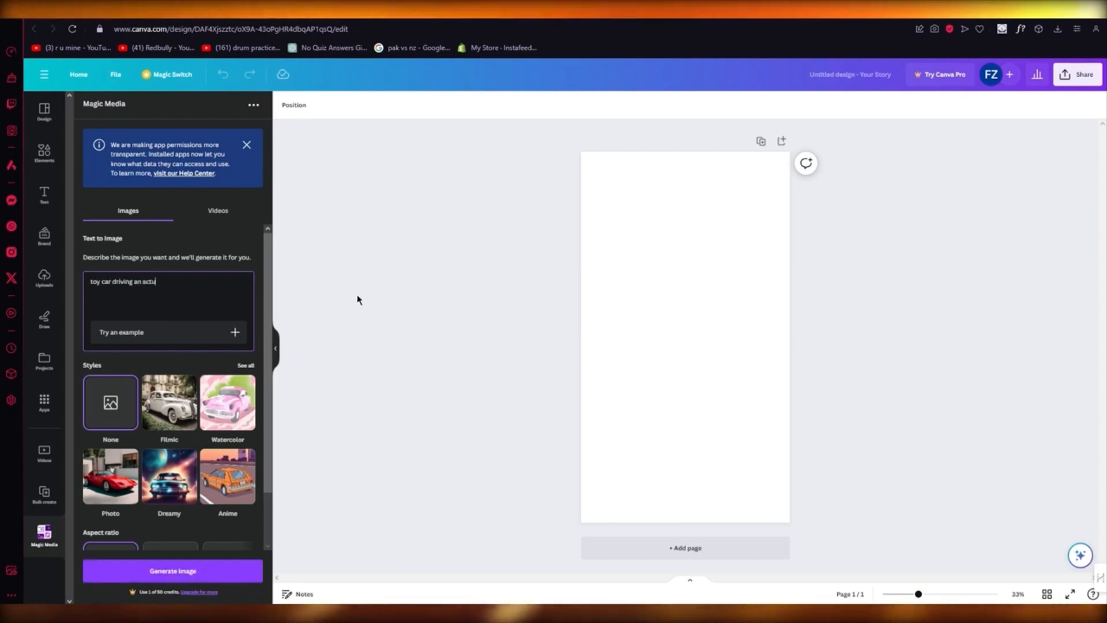
{"action": "type", "text": "al car"}
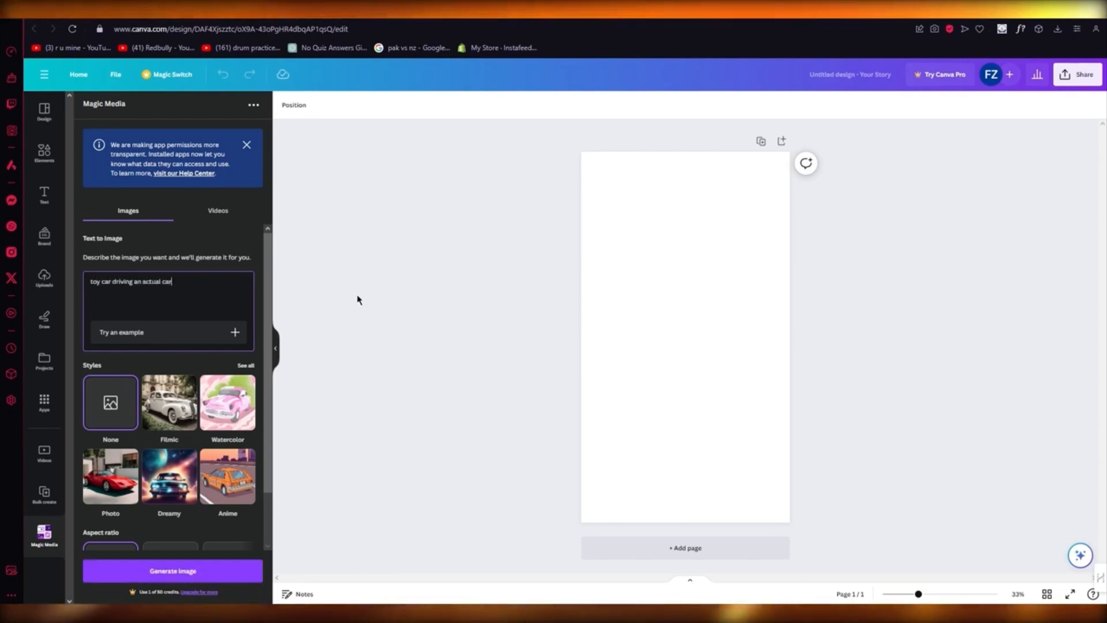
{"action": "key", "text": "Return"}
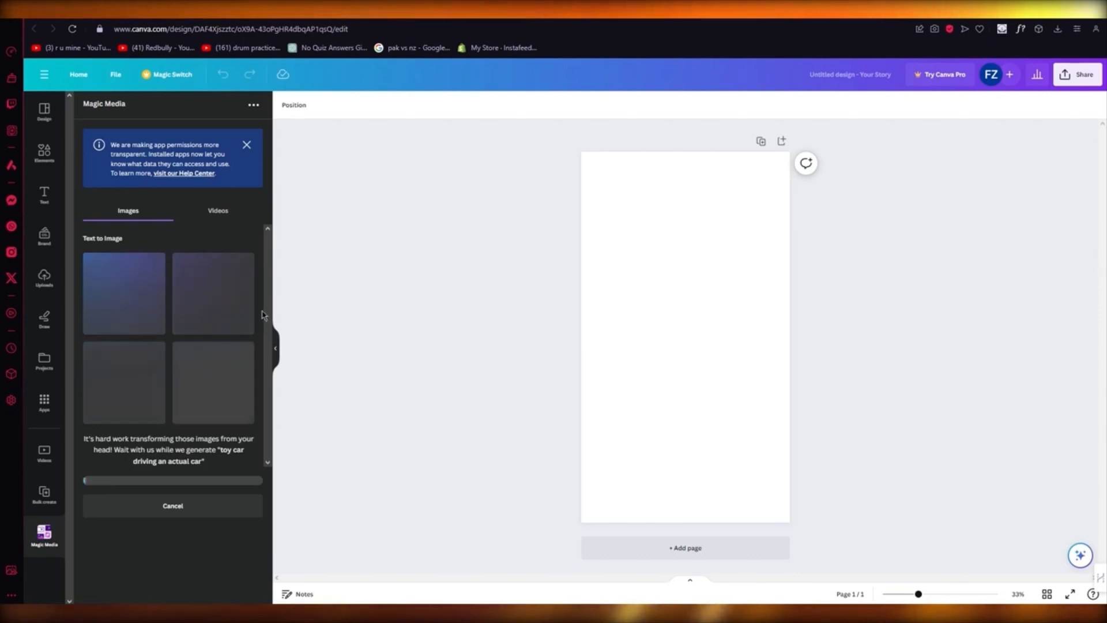
- Place the generated image of the red toy car in the middle of the blank Your Story page
{"action": "left_click", "coordinate": [606, 297]}
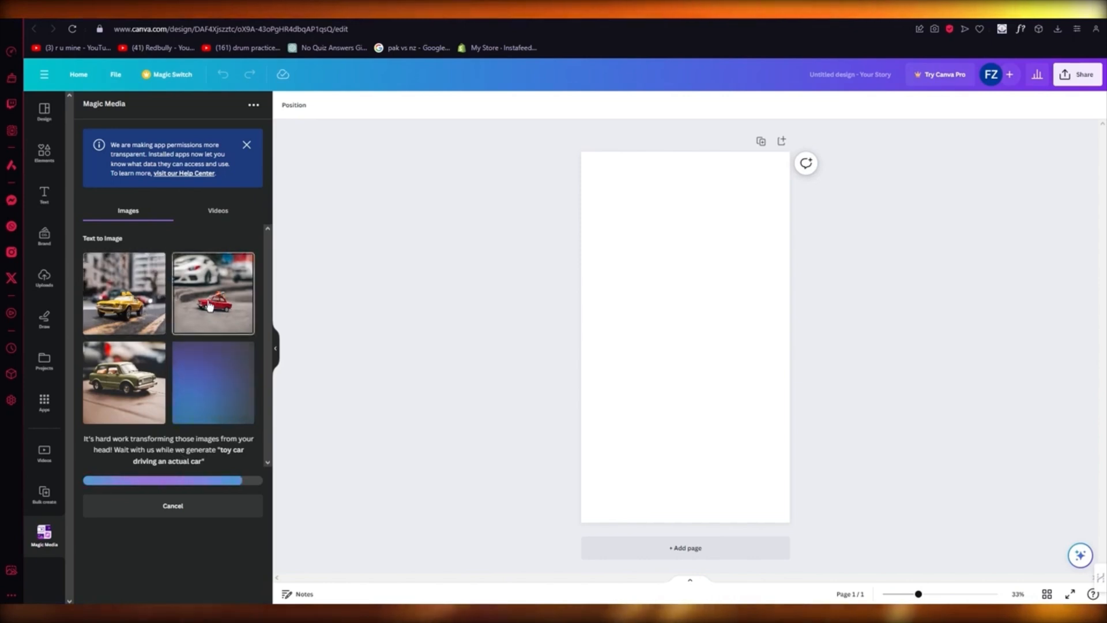
{"action": "left_click_drag", "start_coordinate": [209, 306], "coordinate": [668, 321]}
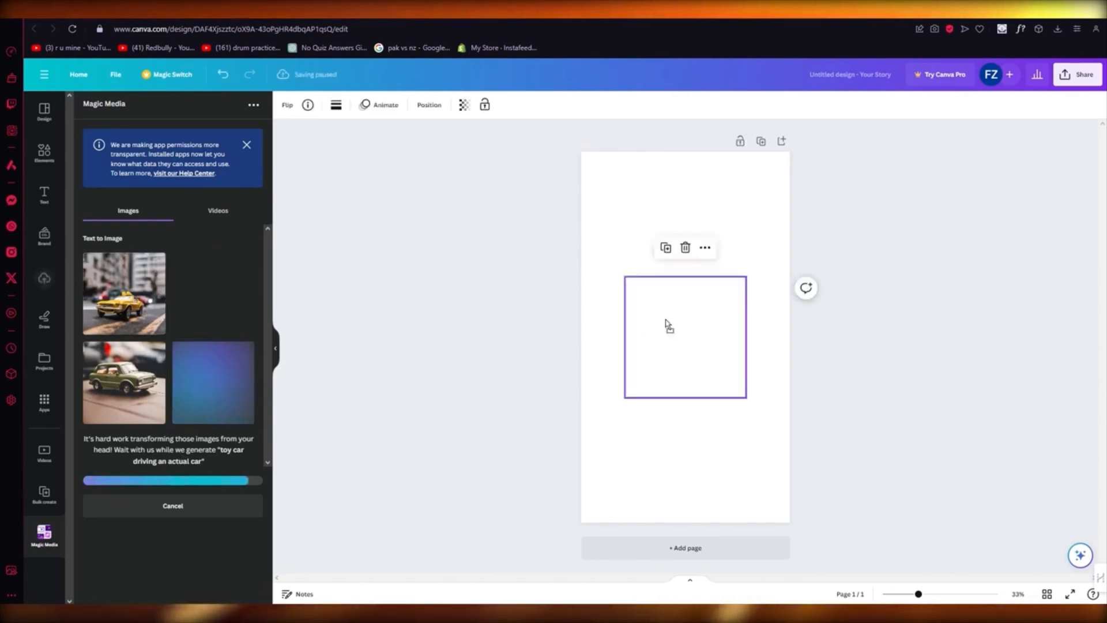
{"action": "left_click", "coordinate": [853, 331]}
{"action": "left_click", "coordinate": [724, 323]}
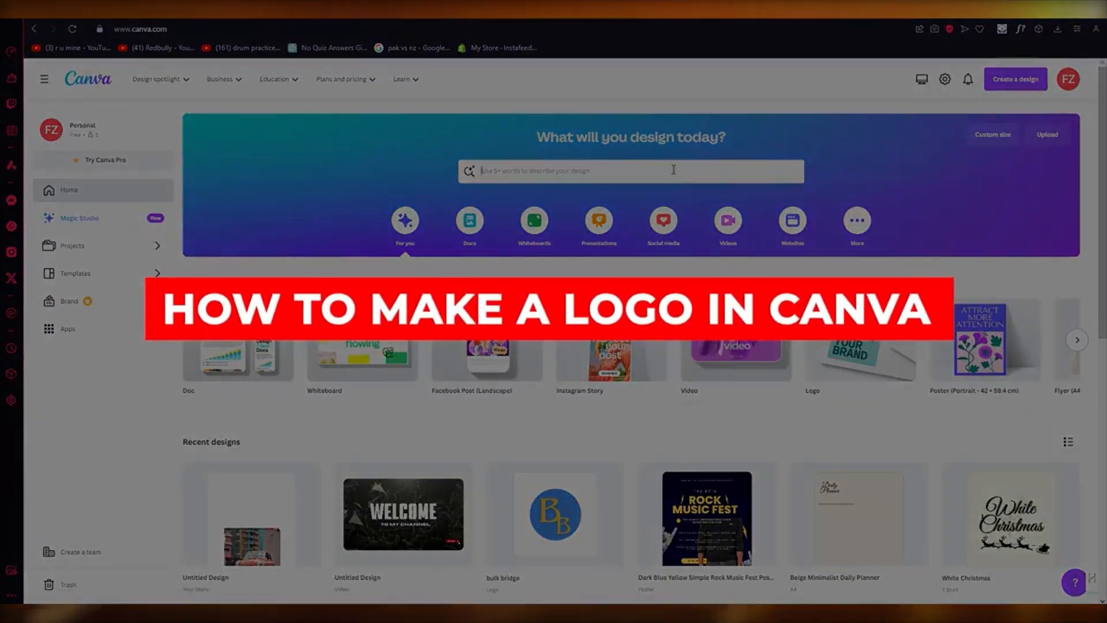
- Search for logo templates and open the Black & White Minimalist Business Logo from the results
{"action": "type", "text": "logo"}
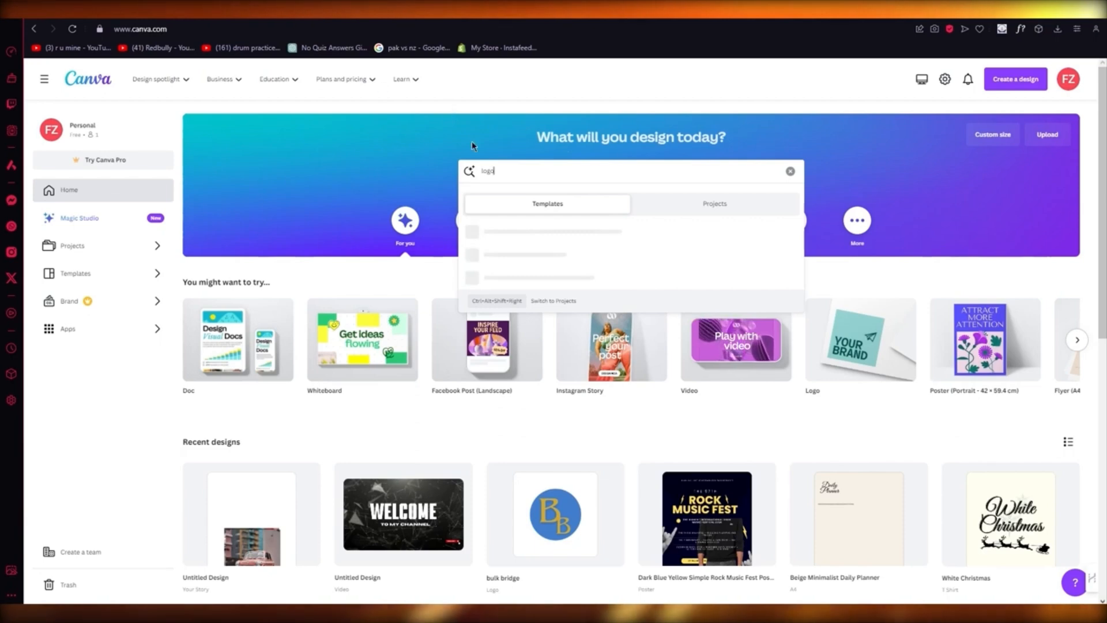
{"action": "left_click", "coordinate": [517, 321]}
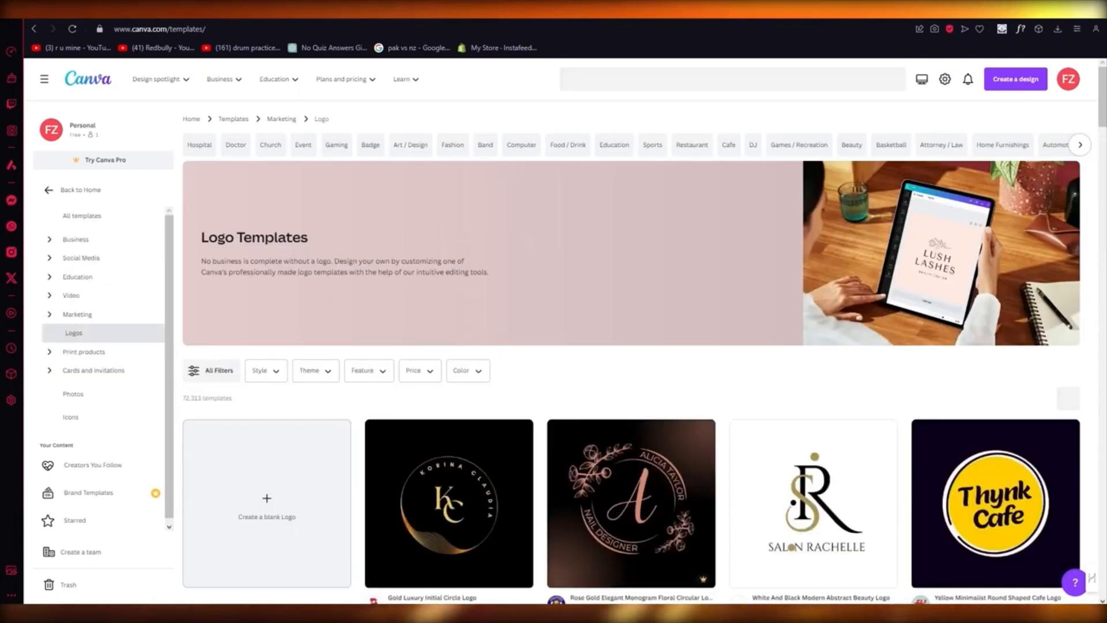
{"action": "scroll", "coordinate": [482, 329], "scroll_direction": "down", "scroll_amount": 3}
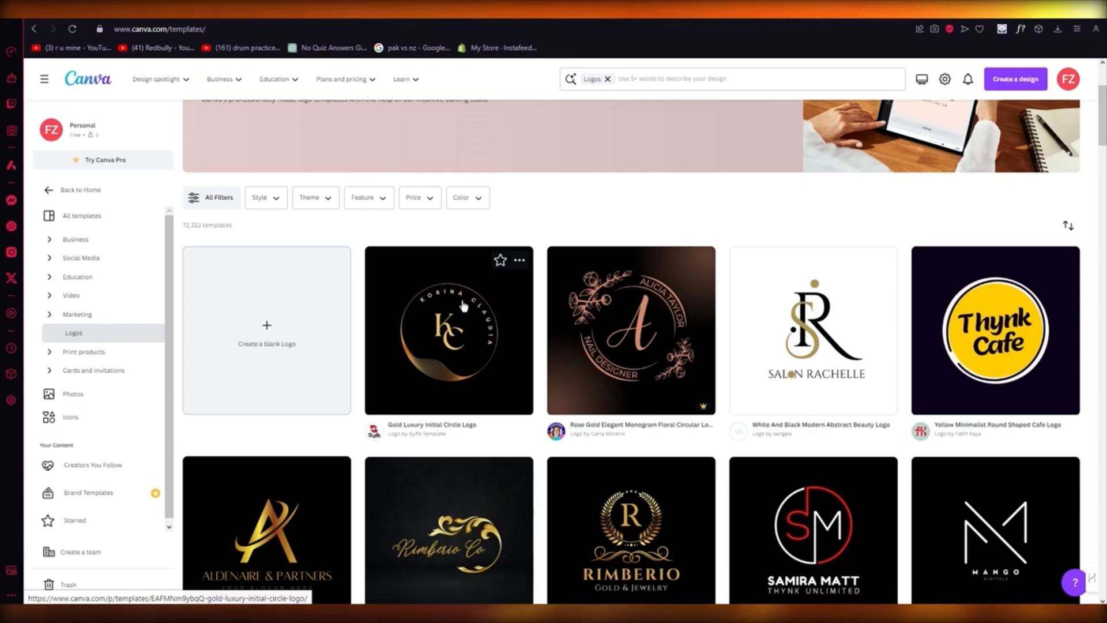
{"action": "scroll", "coordinate": [464, 306], "scroll_direction": "down", "scroll_amount": 6}
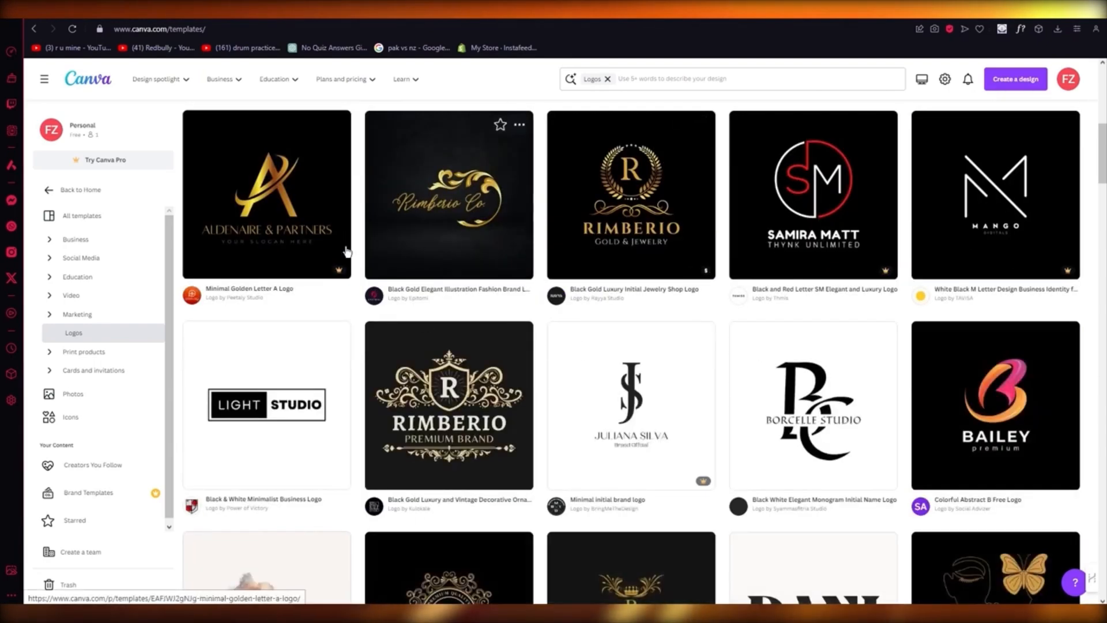
{"action": "left_click", "coordinate": [272, 416]}
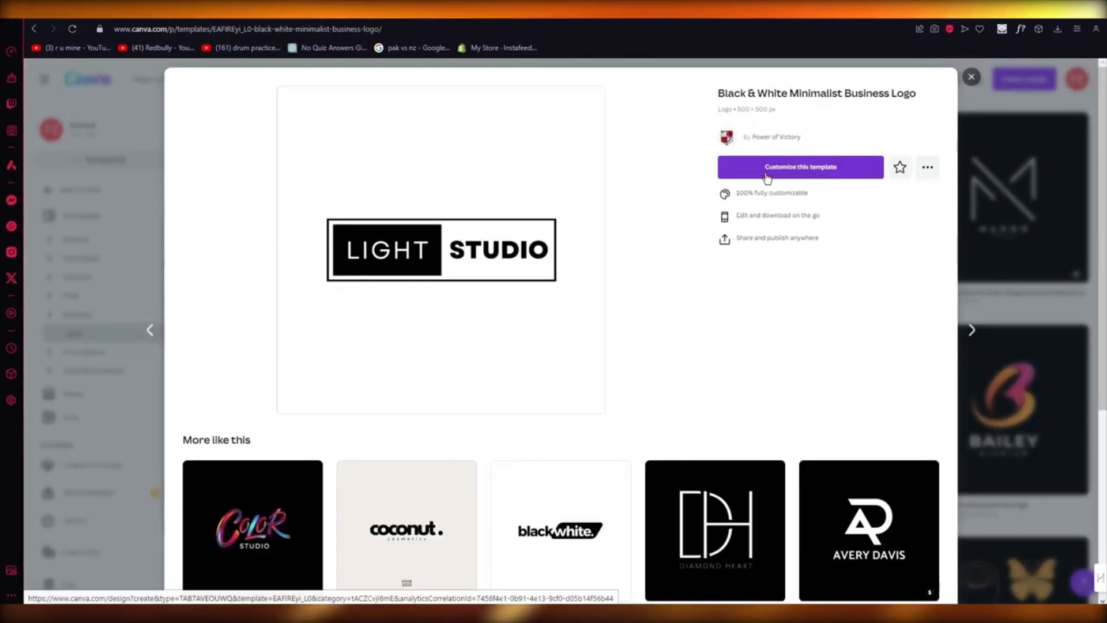
- Customize the Black & White Minimalist Business Logo template and delete all of its elements to leave a blank page
{"action": "left_click", "coordinate": [767, 173]}
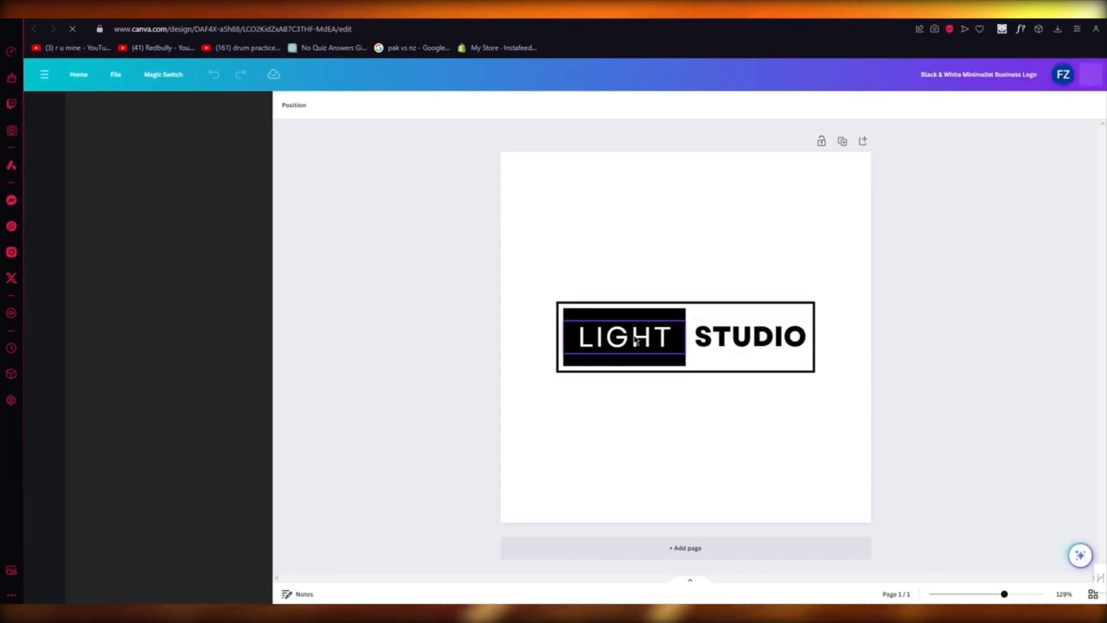
{"action": "left_click_drag", "start_coordinate": [524, 258], "coordinate": [515, 230]}
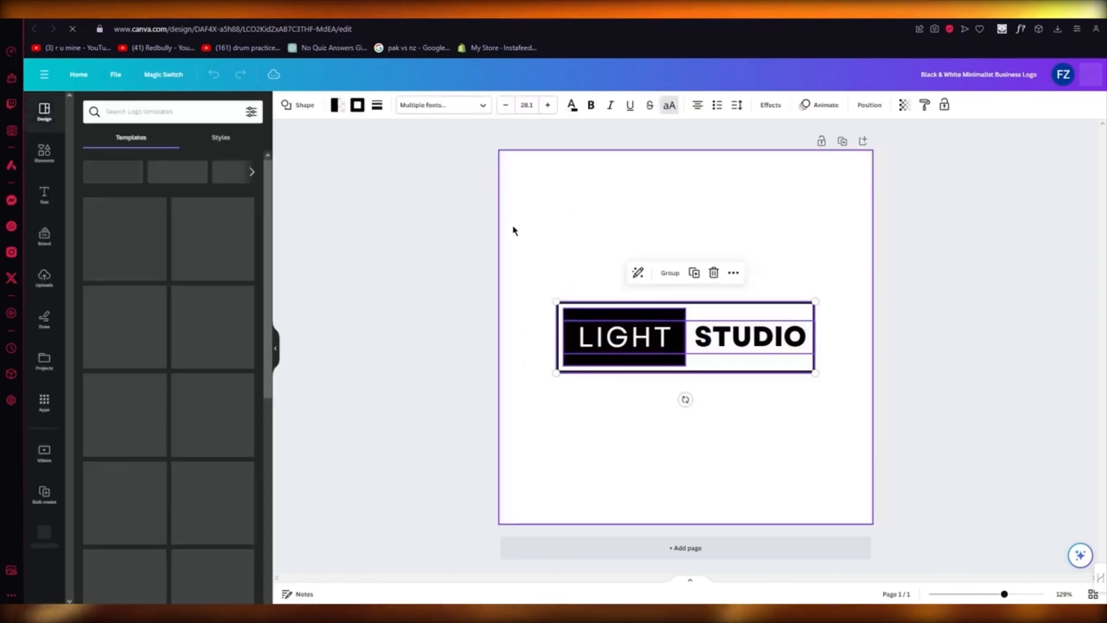
{"action": "key", "text": "Delete"}
- Add a circle shape to the blank logo page and enlarge it to about two thirds of the page width, centred
{"action": "left_click", "coordinate": [45, 152]}
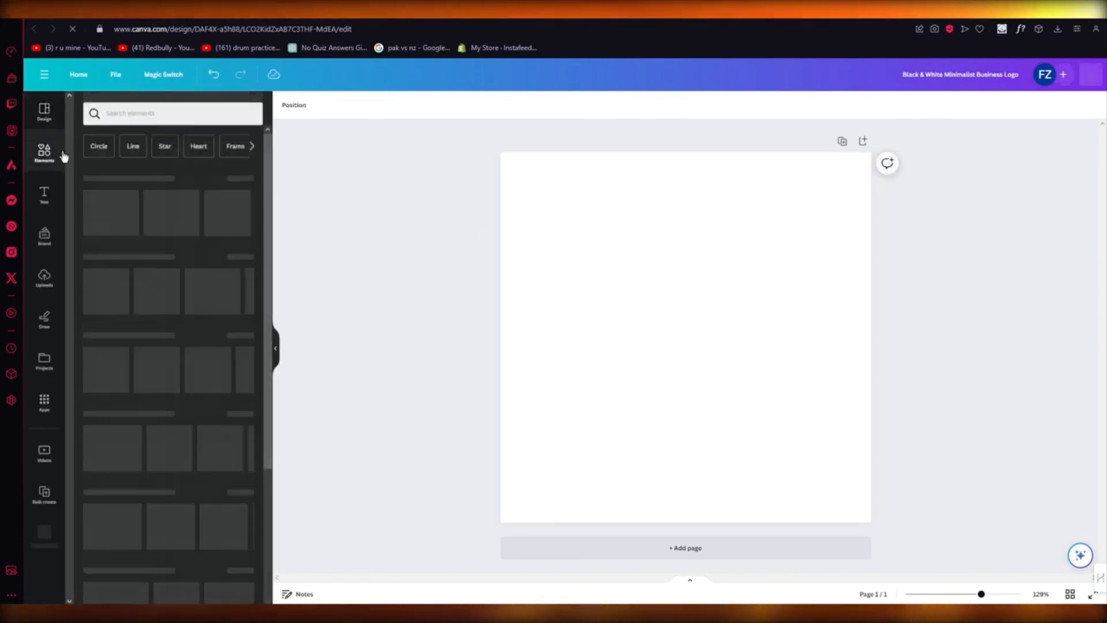
{"action": "left_click", "coordinate": [145, 113]}
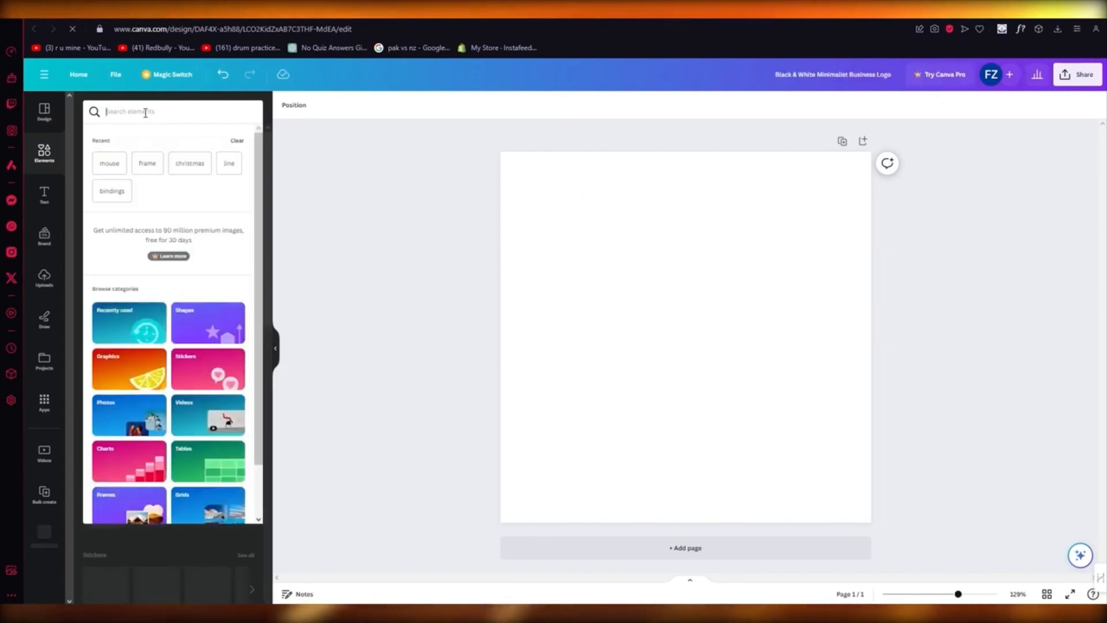
{"action": "type", "text": "circ"}
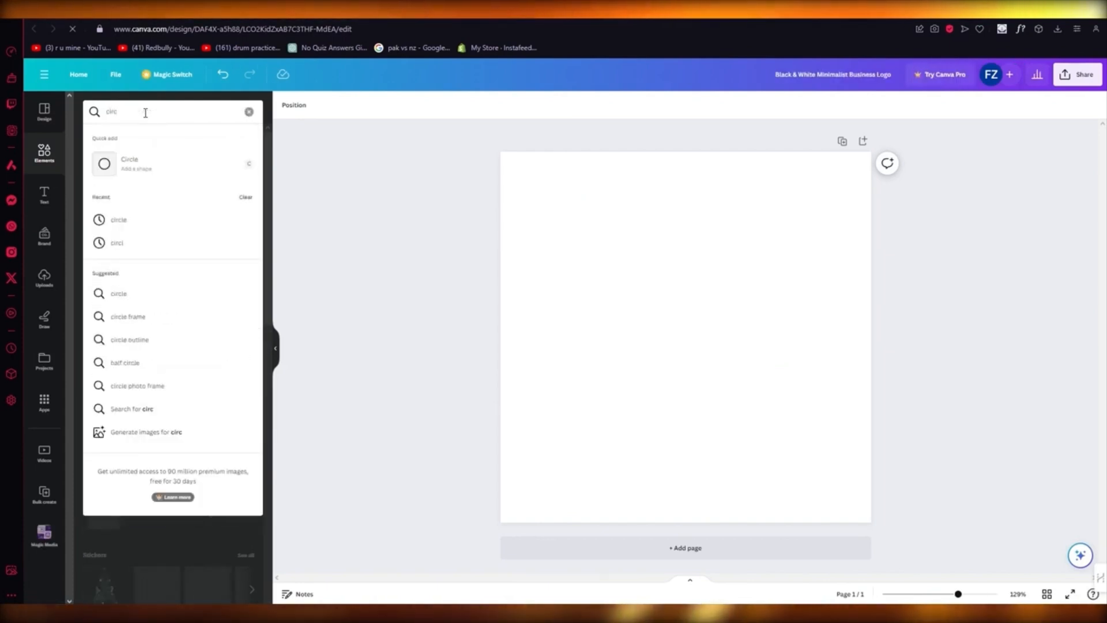
{"action": "left_click", "coordinate": [143, 169]}
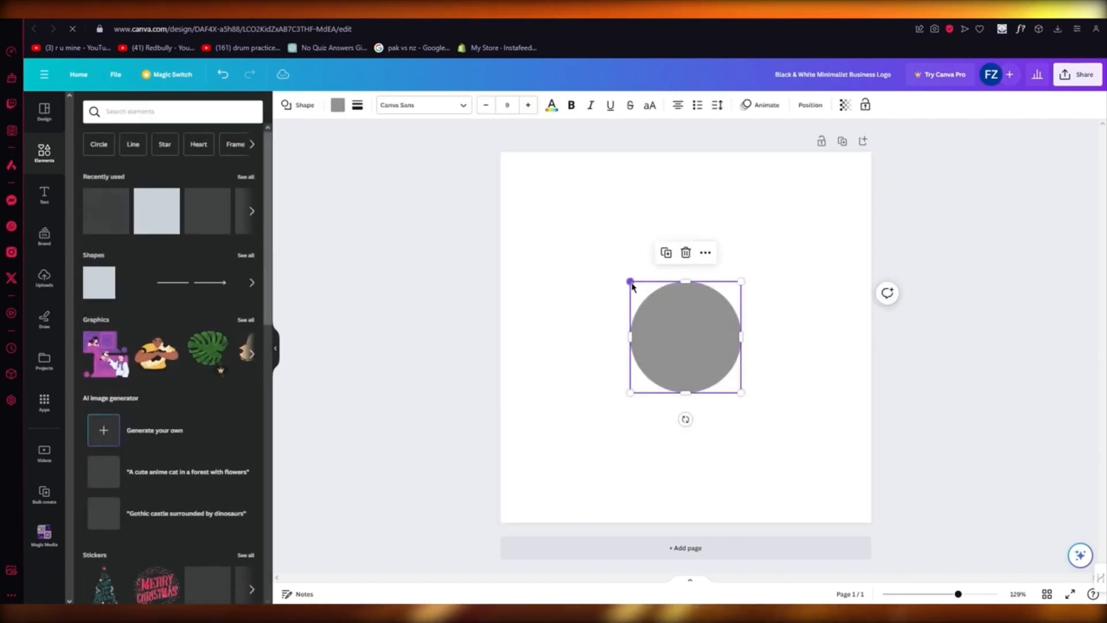
{"action": "left_click_drag", "start_coordinate": [630, 282], "coordinate": [463, 174]}
{"action": "left_click_drag", "start_coordinate": [634, 267], "coordinate": [700, 334]}
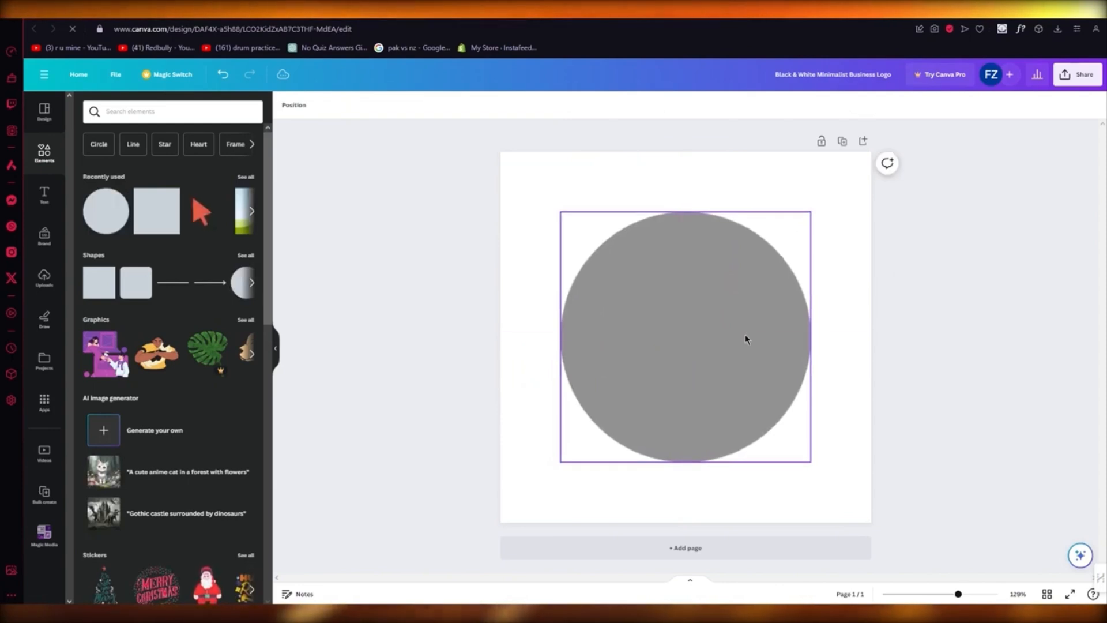
- Fill the circle with dark blue from the default solid colors
{"action": "left_click", "coordinate": [337, 105]}
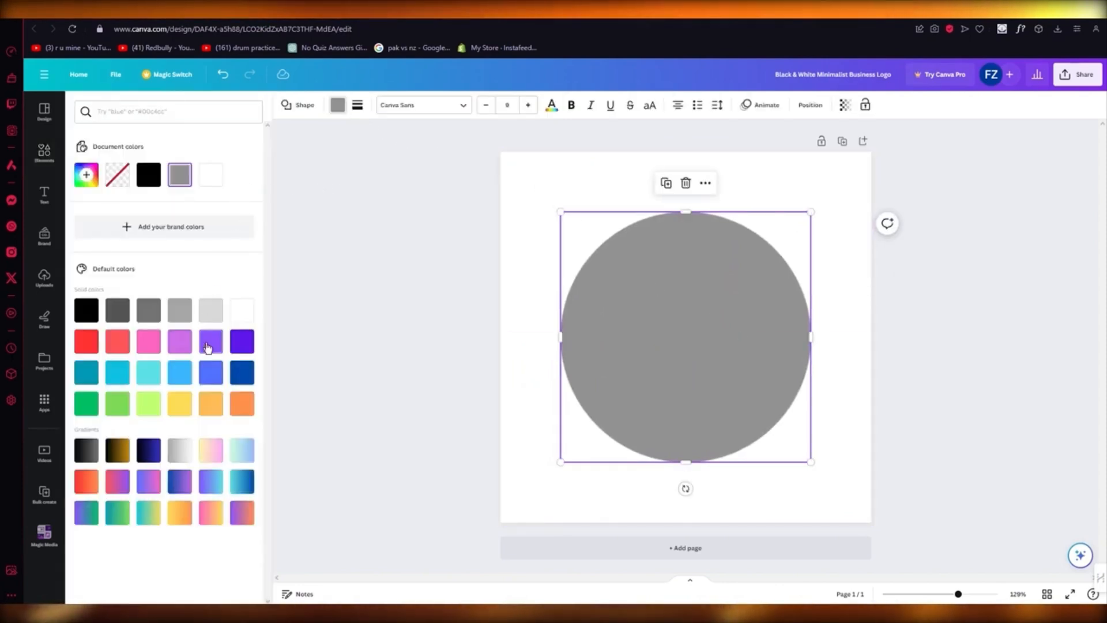
{"action": "left_click", "coordinate": [248, 378]}
{"action": "left_click", "coordinate": [390, 323]}
- Set the page background behind the circle to solid green
{"action": "left_click", "coordinate": [519, 193]}
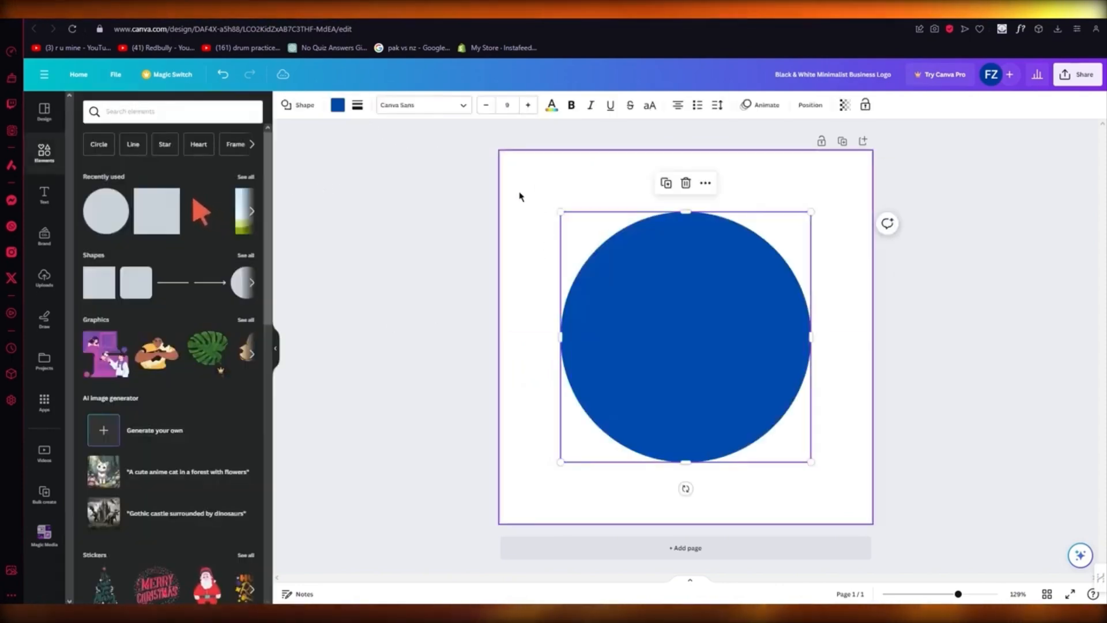
{"action": "left_click", "coordinate": [287, 105]}
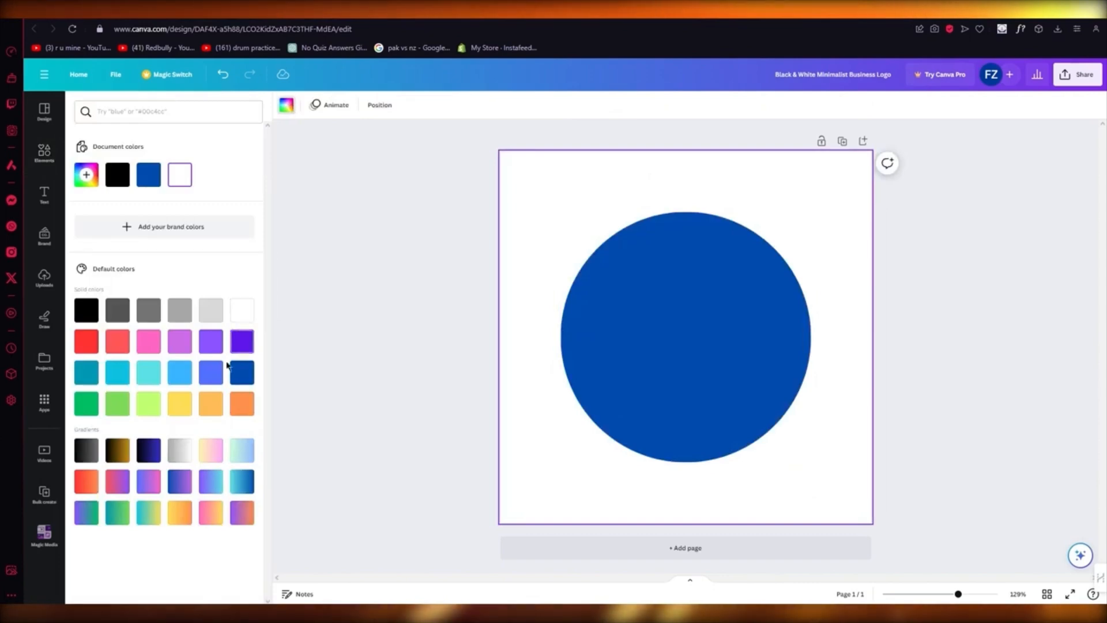
{"action": "left_click", "coordinate": [208, 375]}
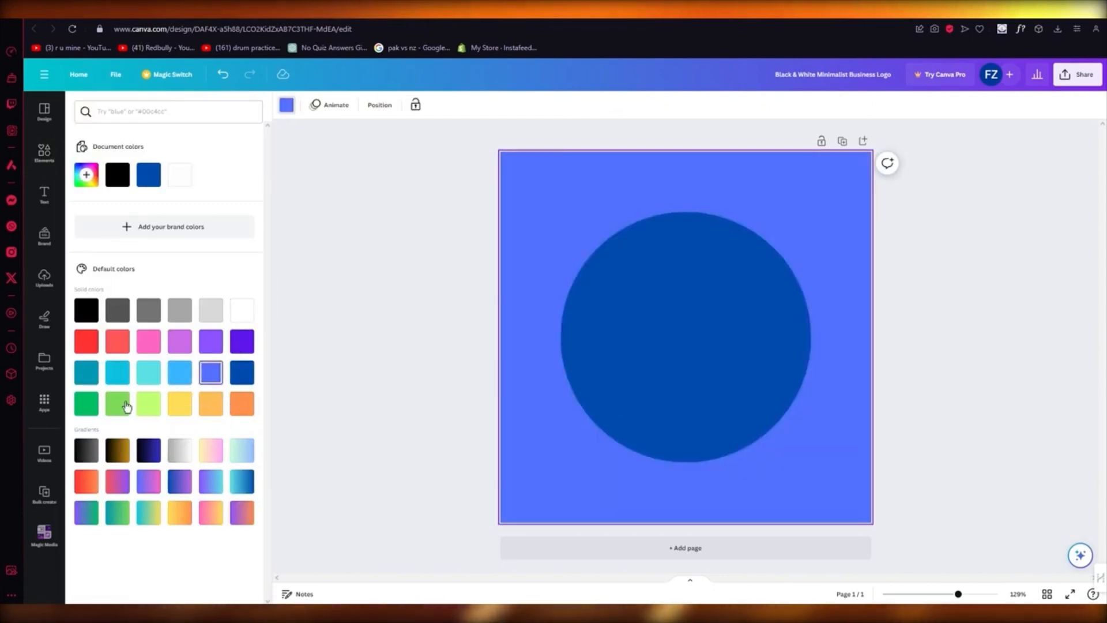
{"action": "left_click", "coordinate": [86, 403]}
{"action": "left_click", "coordinate": [406, 360]}
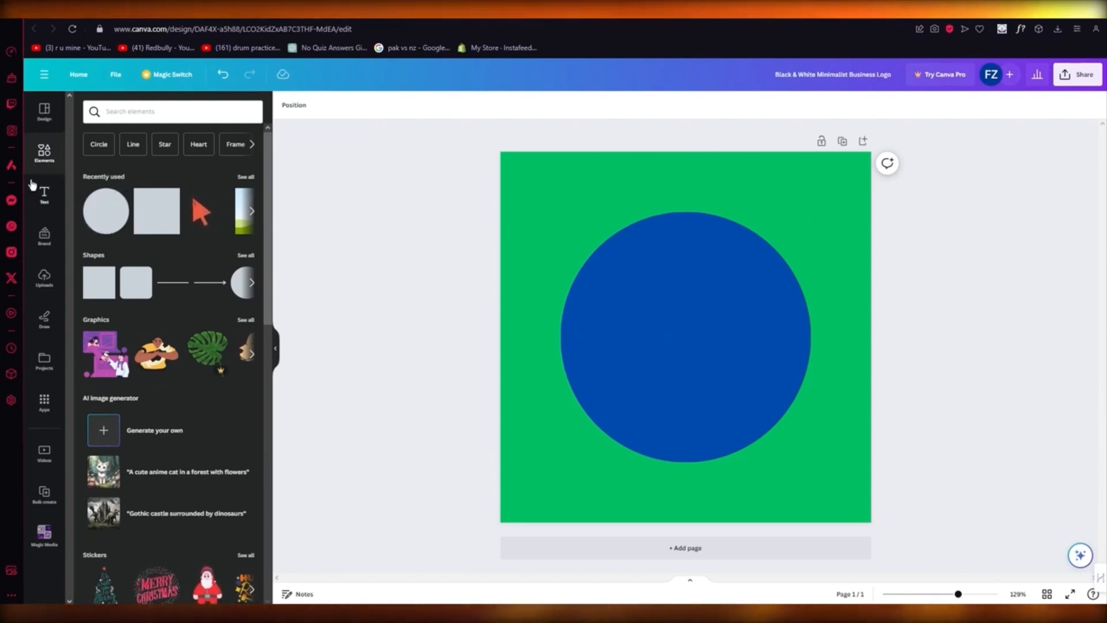
- Add the recently used "GOLDEN HOUR" text style and shrink it to size 56, centred inside the blue circle
{"action": "left_click", "coordinate": [43, 194]}
{"action": "scroll", "coordinate": [222, 314], "scroll_direction": "down", "scroll_amount": 5}
{"action": "scroll", "coordinate": [210, 302], "scroll_direction": "up", "scroll_amount": 3}
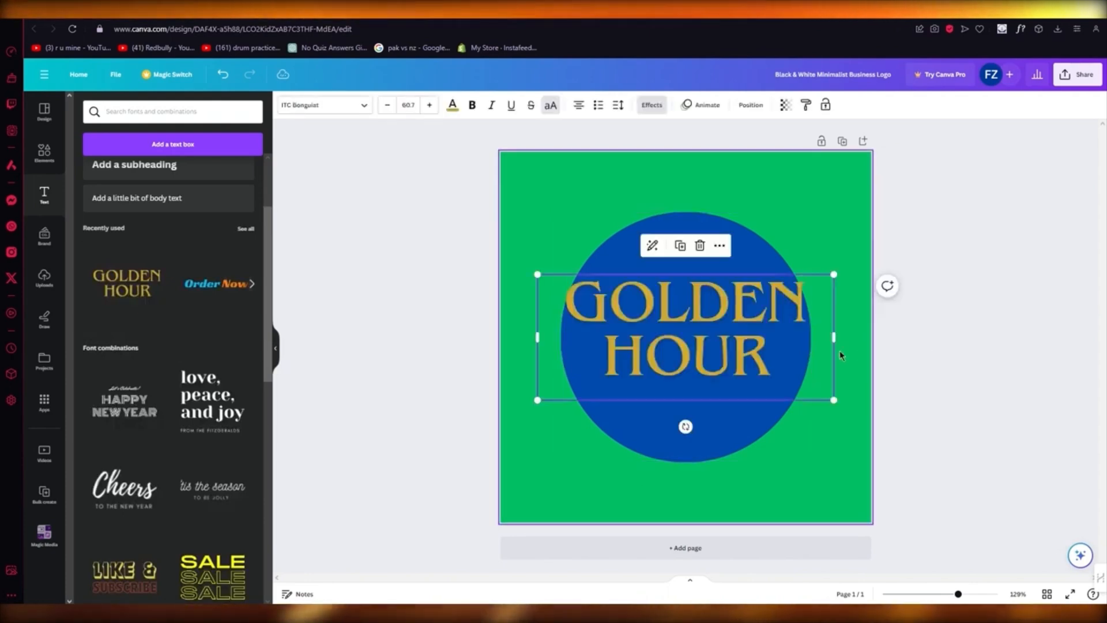
{"action": "left_click_drag", "start_coordinate": [833, 276], "coordinate": [812, 284]}
{"action": "mouse_move", "coordinate": [720, 302]}
{"action": "left_mouse_down"}
{"action": "mouse_move", "coordinate": [735, 308]}
{"action": "mouse_move", "coordinate": [734, 298]}
{"action": "left_mouse_up"}
{"action": "left_click", "coordinate": [950, 313]}
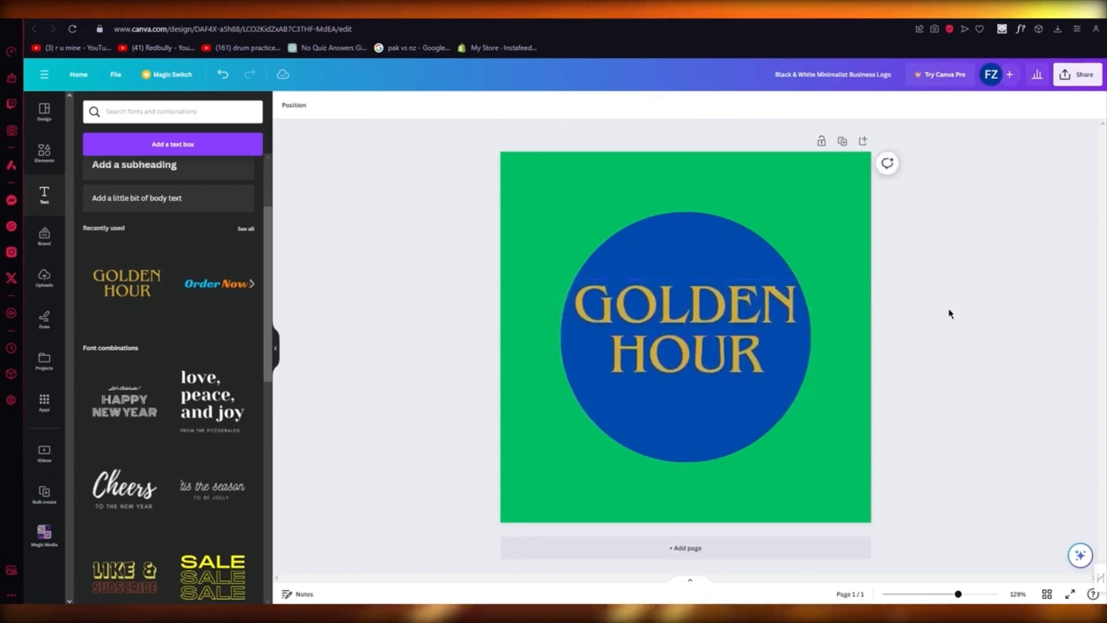
- Replace the text in the blue circle with "JOHN SHOES"
{"action": "left_click", "coordinate": [759, 320]}
{"action": "left_click", "coordinate": [768, 321]}
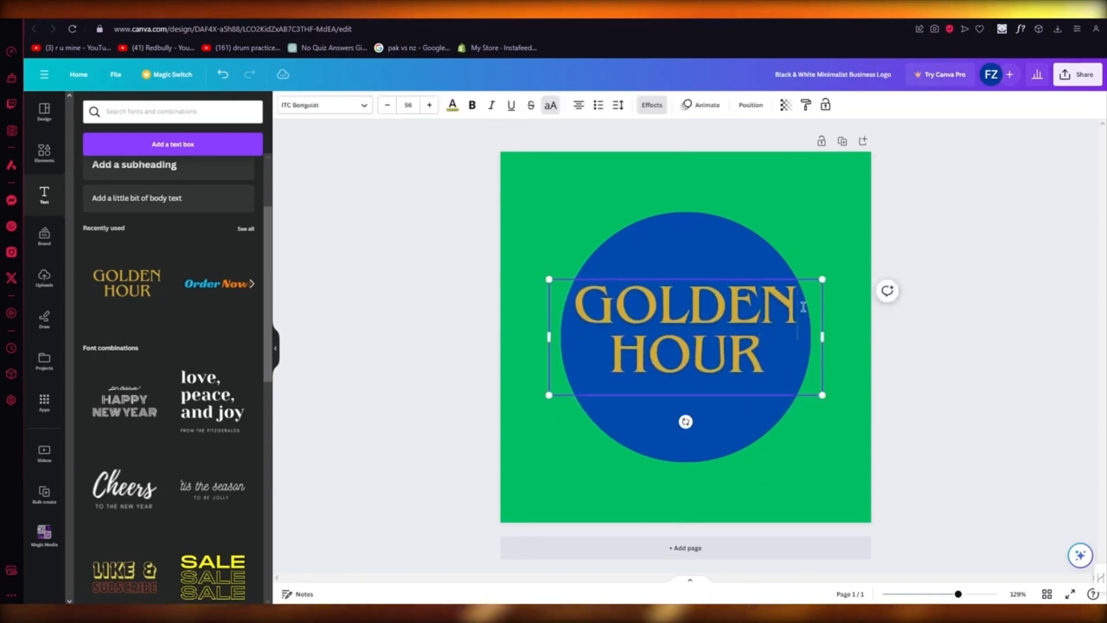
{"action": "left_click_drag", "start_coordinate": [803, 306], "coordinate": [597, 325]}
{"action": "left_click_drag", "start_coordinate": [765, 356], "coordinate": [634, 339]}
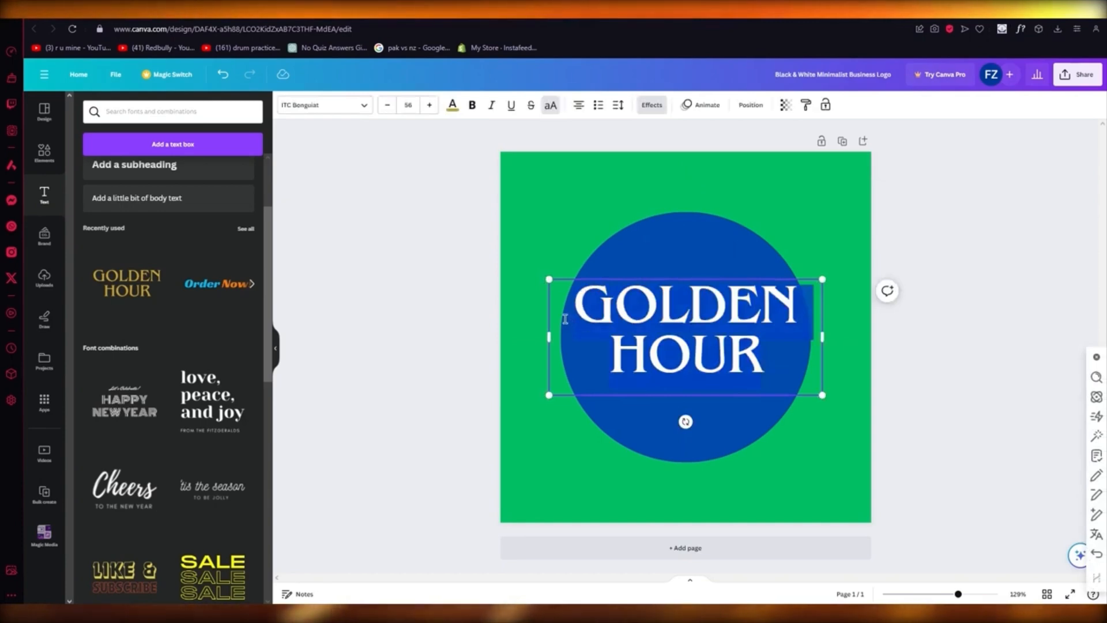
{"action": "left_click_drag", "start_coordinate": [565, 319], "coordinate": [576, 297]}
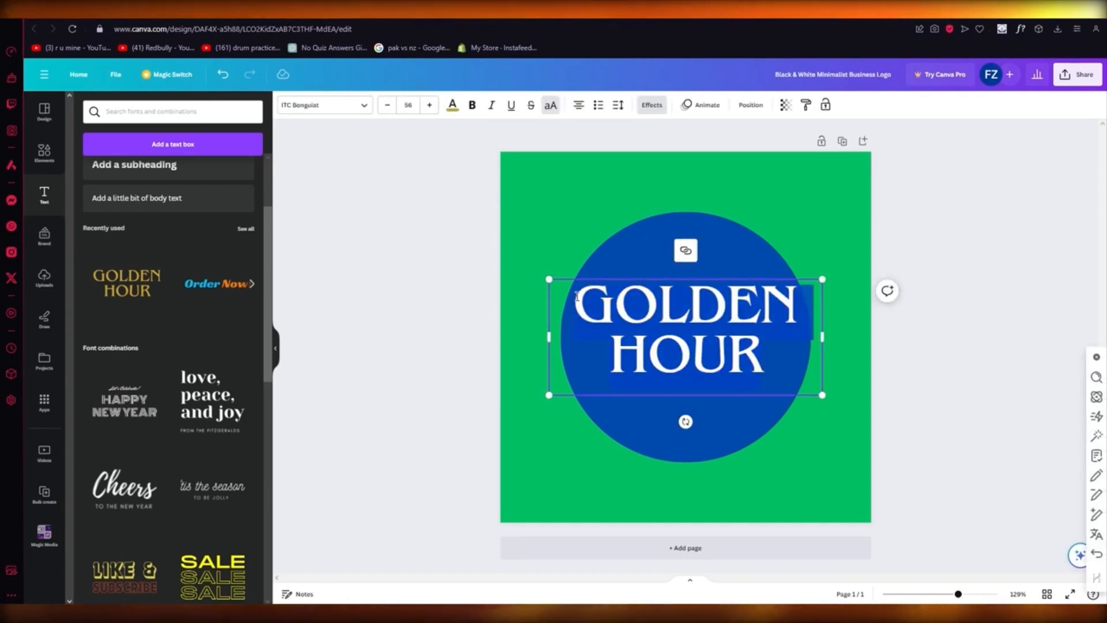
{"action": "type", "text": "JOHN SHOES"}
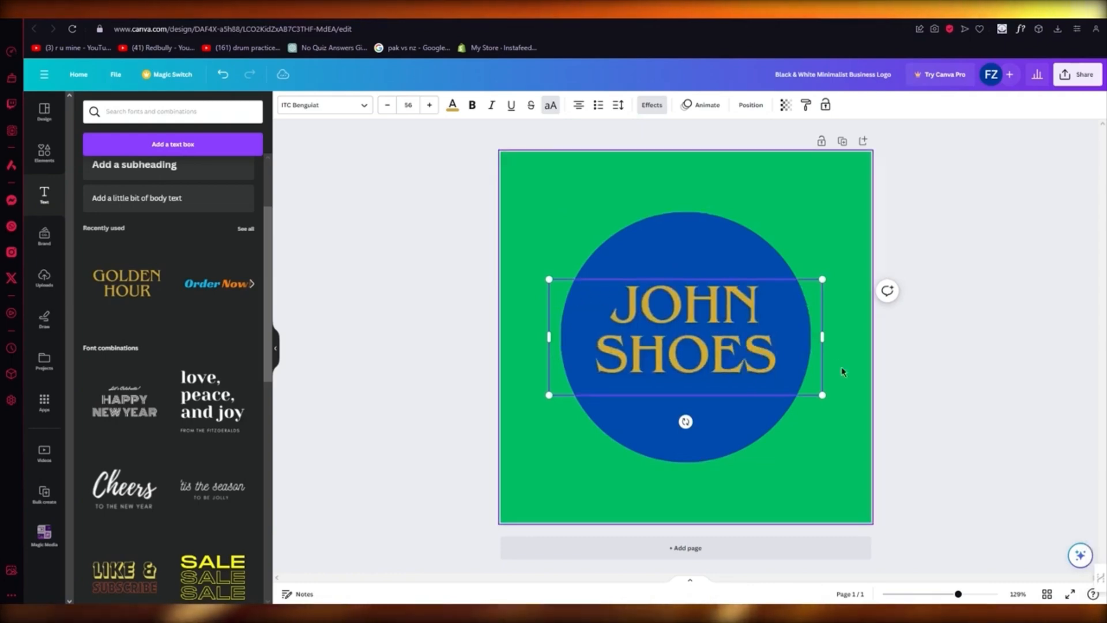
{"action": "left_click", "coordinate": [924, 403]}
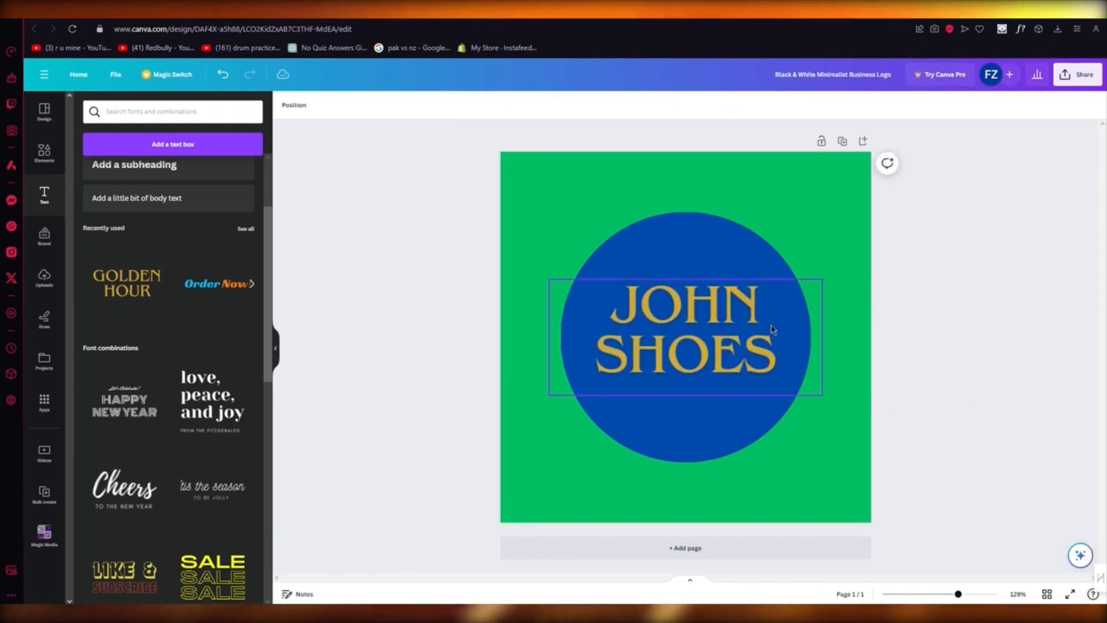
- Open the download options for the finished logo design
{"action": "left_click", "coordinate": [1078, 74]}
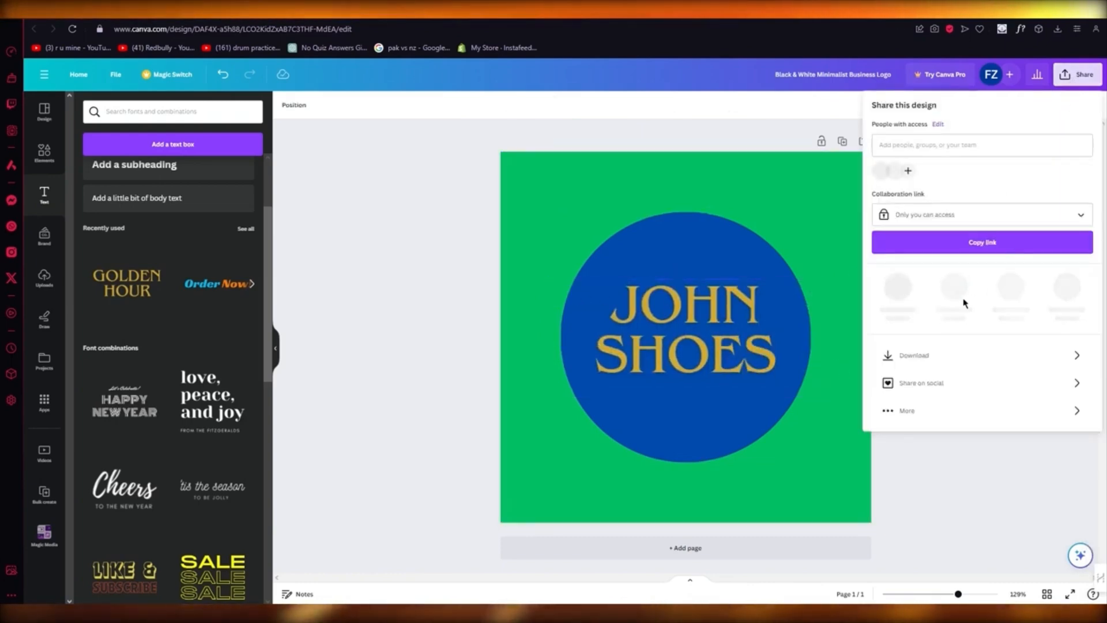
{"action": "left_click", "coordinate": [950, 348]}
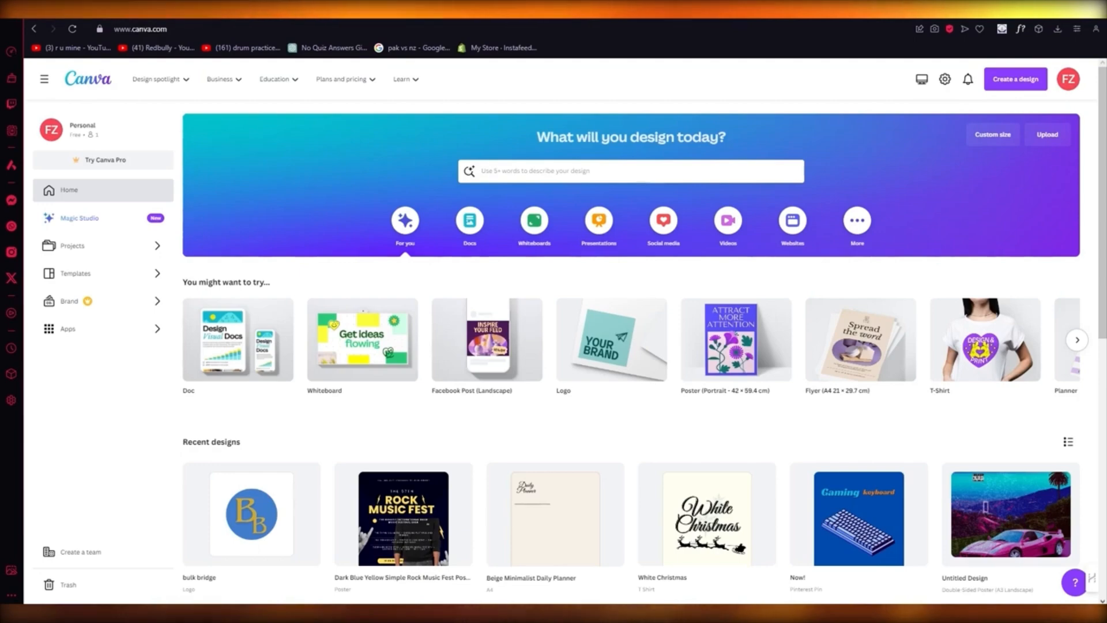
- Find the Video design type and create a new blank Video design
{"action": "scroll", "coordinate": [525, 394], "scroll_direction": "down", "scroll_amount": 8}
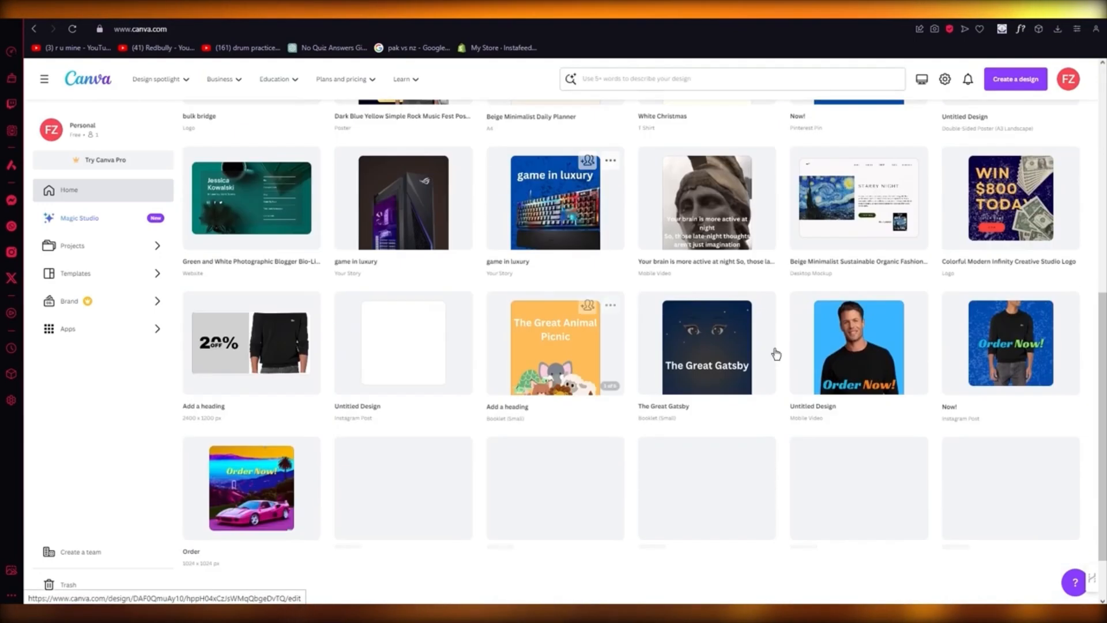
{"action": "scroll", "coordinate": [774, 354], "scroll_direction": "up", "scroll_amount": 8}
{"action": "left_click", "coordinate": [1018, 77]}
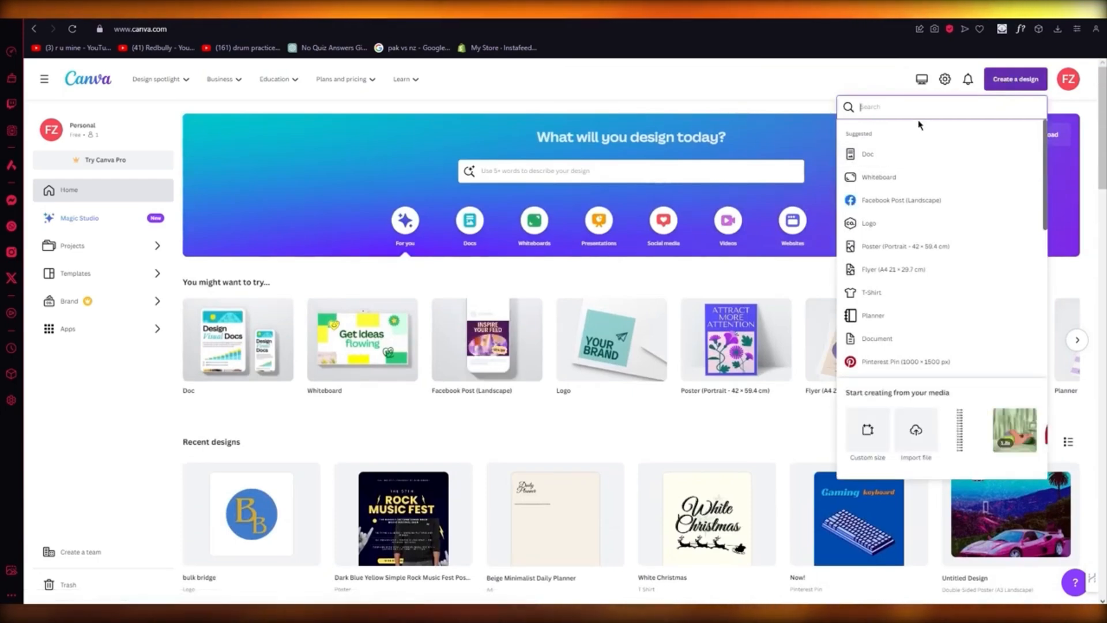
{"action": "type", "text": "video"}
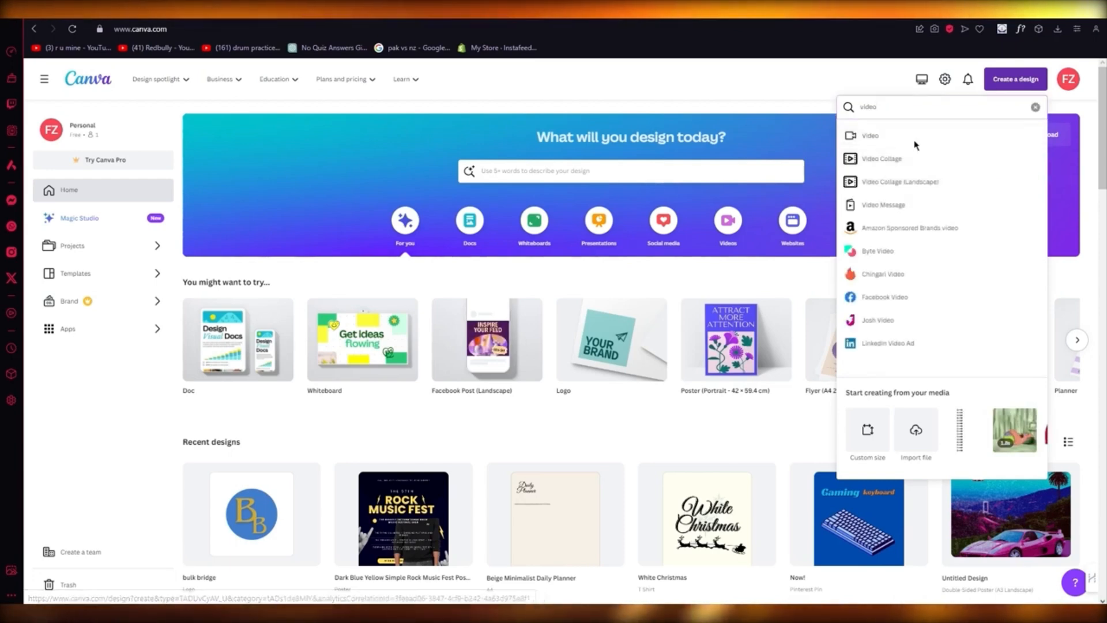
{"action": "left_click", "coordinate": [883, 137]}
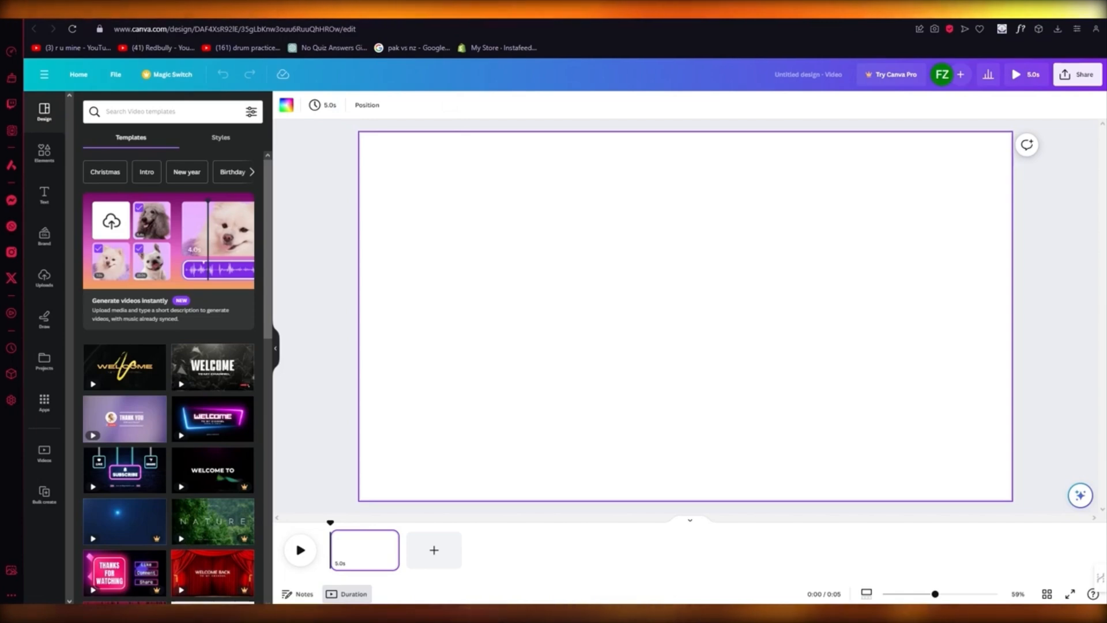
- Open the D-ID website in a new browser tab and examine its home page
{"action": "left_click", "coordinate": [481, 11]}
{"action": "type", "text": "d-id"}
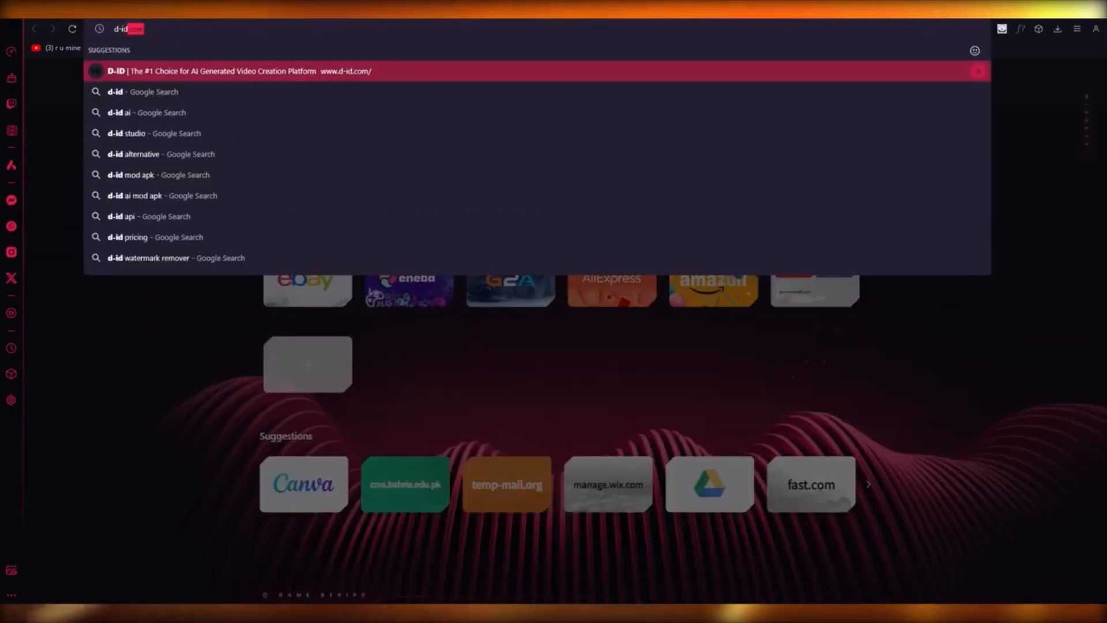
{"action": "key", "text": "Return"}
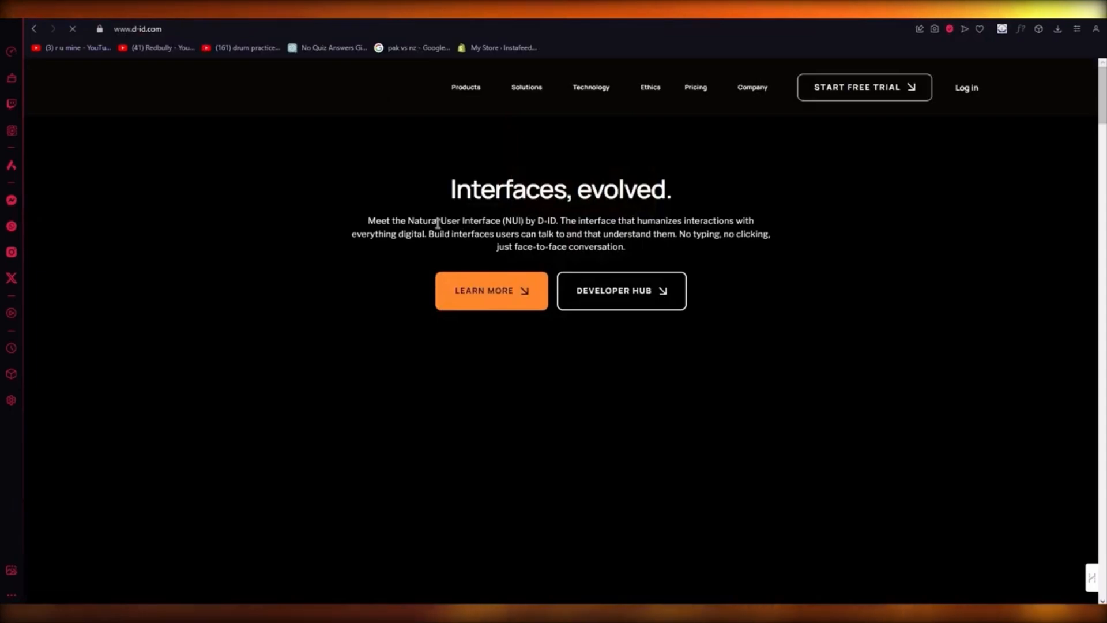
{"action": "left_click_drag", "start_coordinate": [420, 196], "coordinate": [814, 224]}
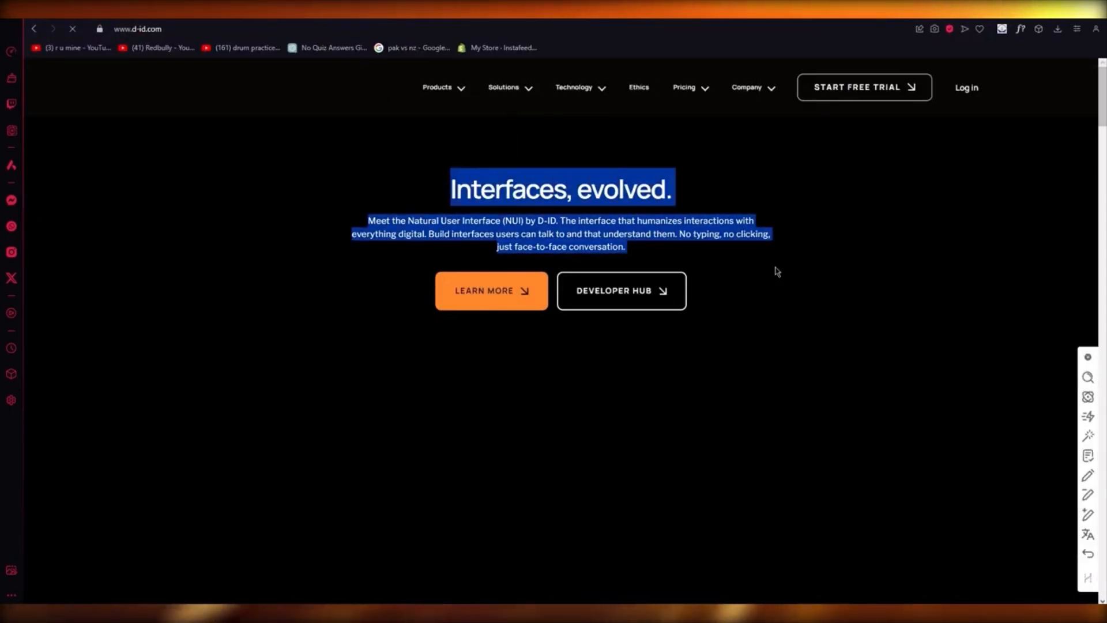
{"action": "scroll", "coordinate": [777, 271], "scroll_direction": "down", "scroll_amount": 10}
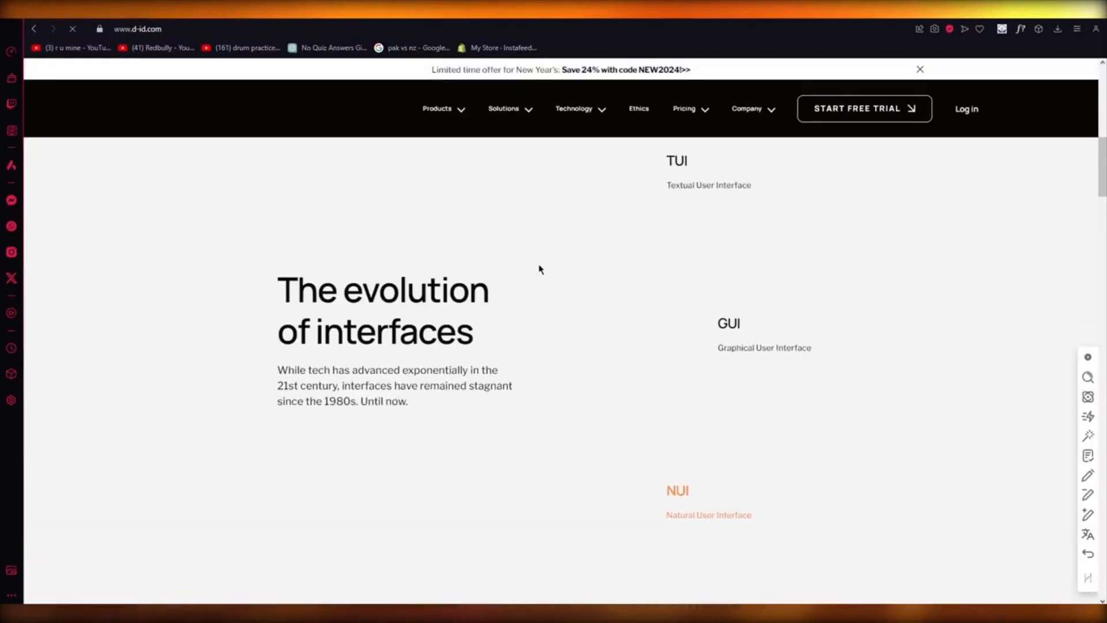
- Examine the D-ID home page sections on the evolution of interfaces and the example use cases
{"action": "scroll", "coordinate": [541, 269], "scroll_direction": "down", "scroll_amount": 4}
{"action": "scroll", "coordinate": [664, 245], "scroll_direction": "up", "scroll_amount": 3}
{"action": "scroll", "coordinate": [512, 260], "scroll_direction": "down", "scroll_amount": 10}
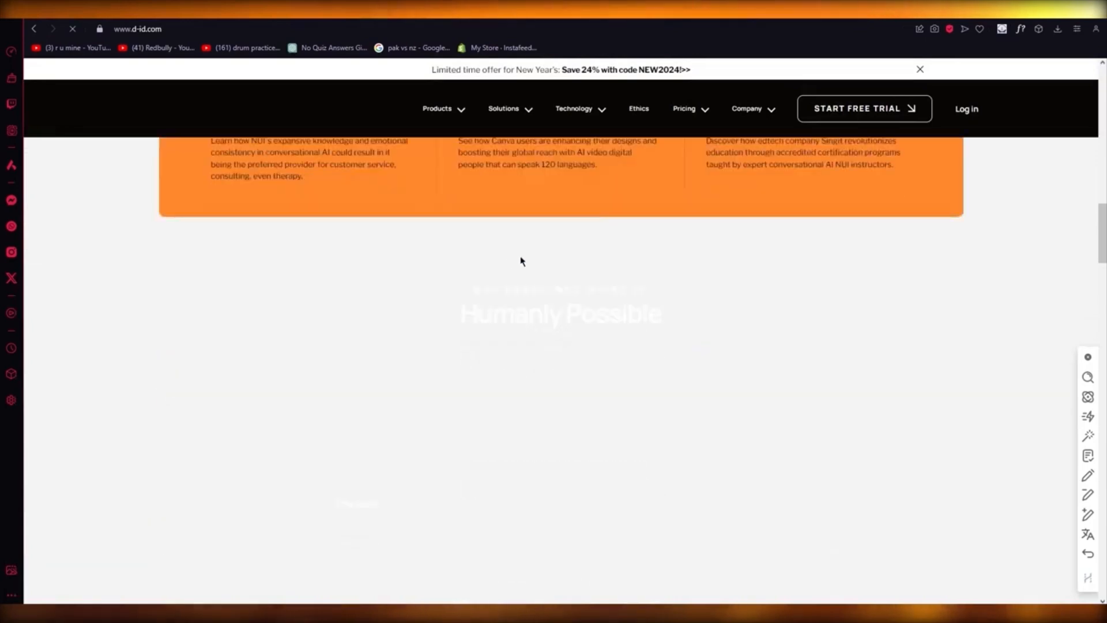
{"action": "scroll", "coordinate": [522, 261], "scroll_direction": "up", "scroll_amount": 15}
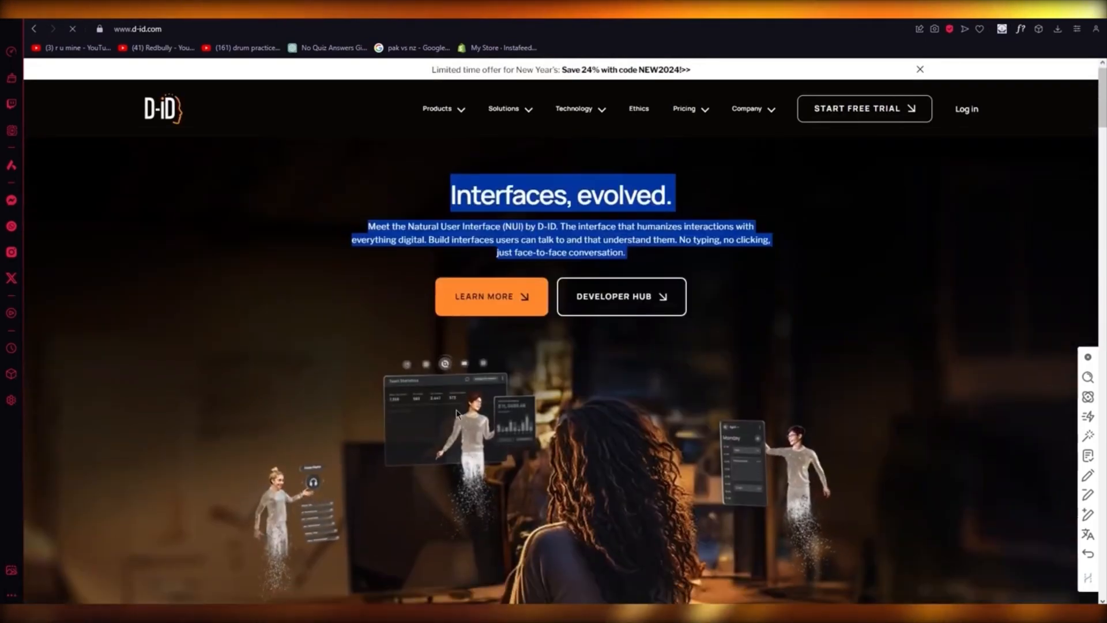
{"action": "scroll", "coordinate": [455, 414], "scroll_direction": "down", "scroll_amount": 2}
{"action": "scroll", "coordinate": [474, 335], "scroll_direction": "up", "scroll_amount": 2}
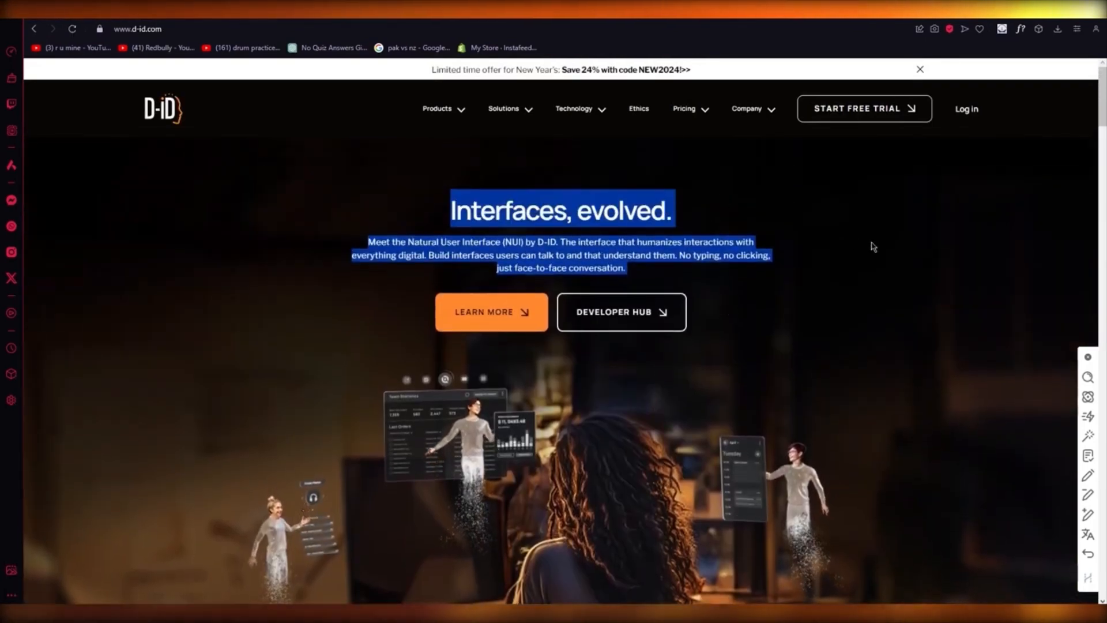
{"action": "left_click", "coordinate": [744, 228]}
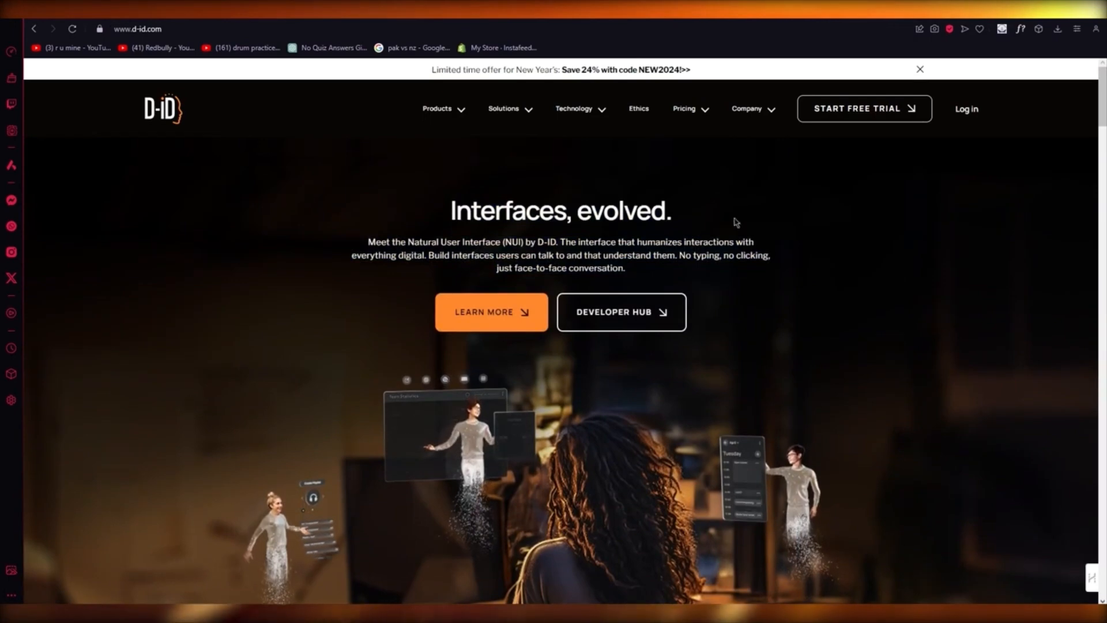
{"action": "scroll", "coordinate": [612, 289], "scroll_direction": "down", "scroll_amount": 2}
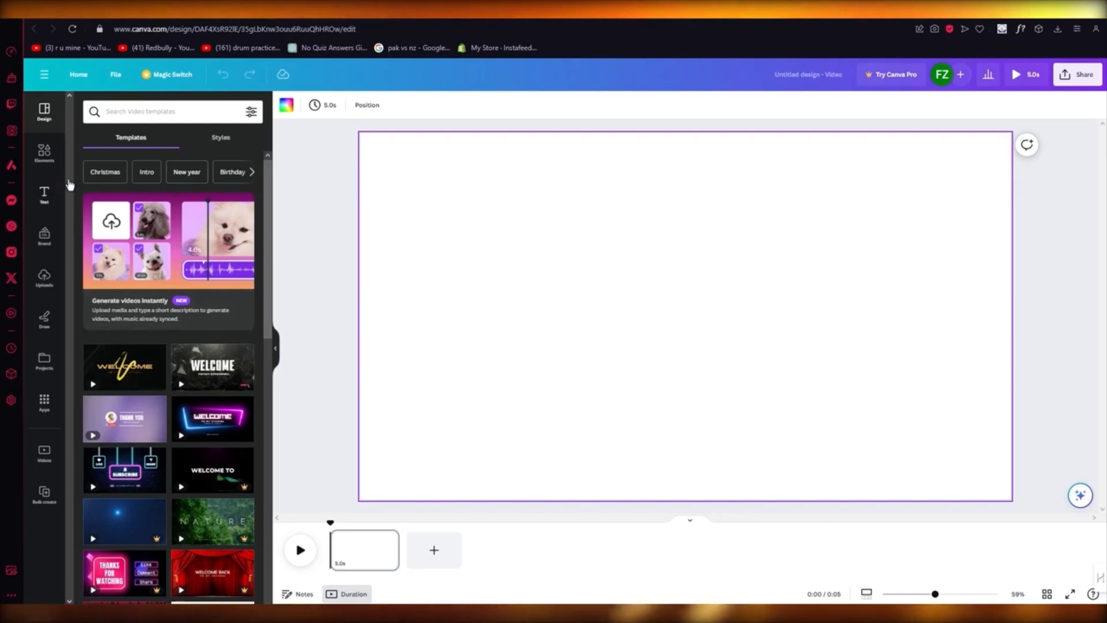
- Apply the black "Welcome to my channel" template to the blank Canva video and review its video editing and Magic Switch options
{"action": "left_click", "coordinate": [213, 380]}
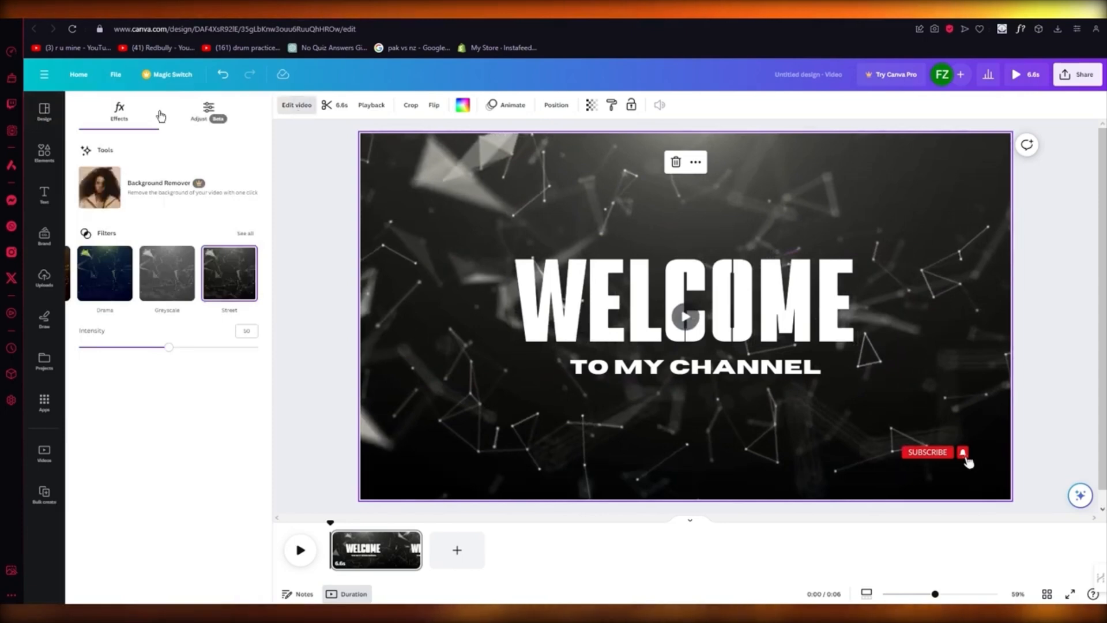
{"action": "left_click", "coordinate": [217, 117]}
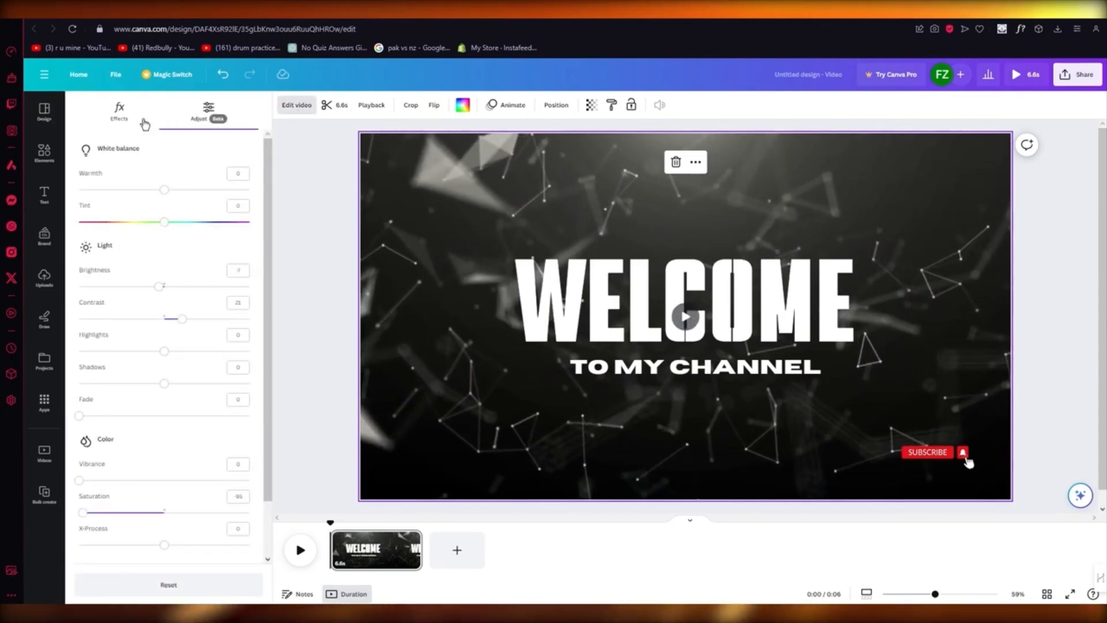
{"action": "left_click", "coordinate": [121, 112]}
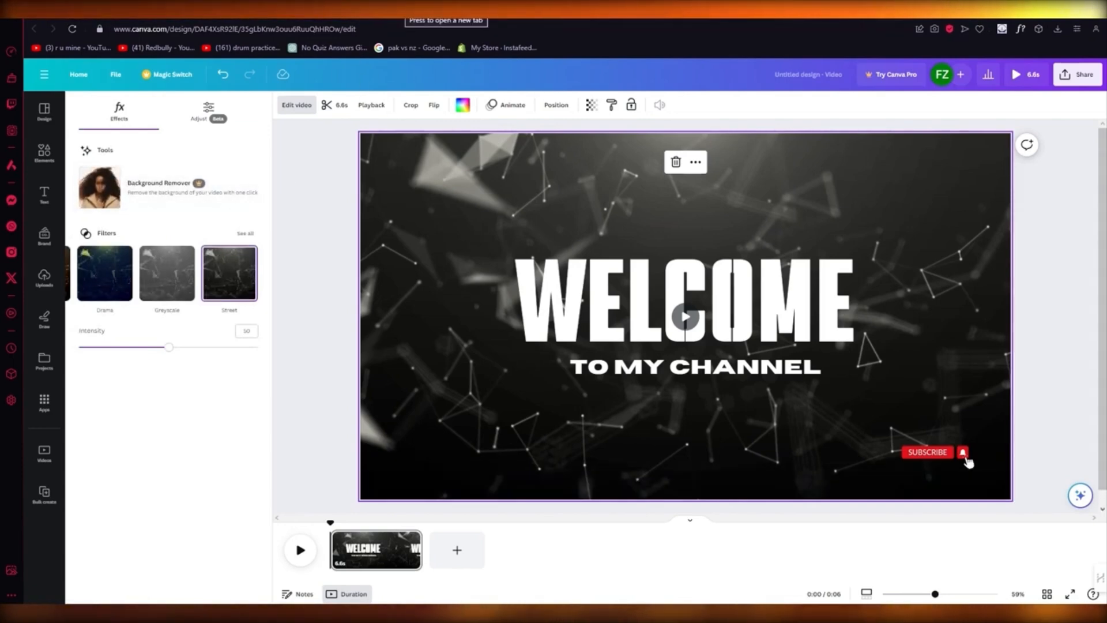
{"action": "left_click", "coordinate": [179, 74]}
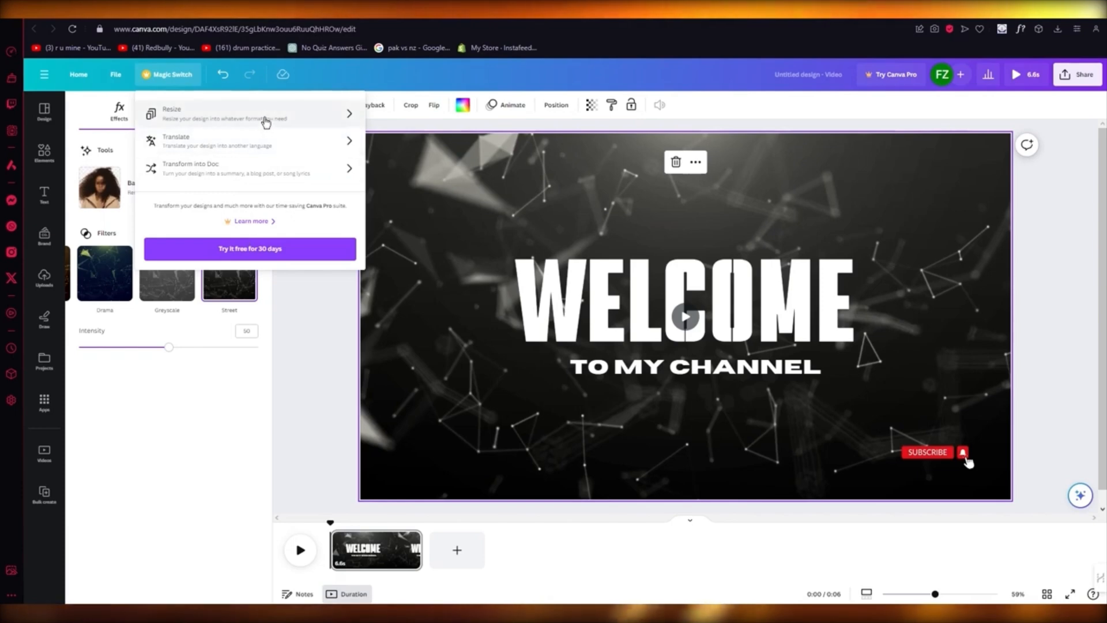
{"action": "left_click", "coordinate": [336, 273]}
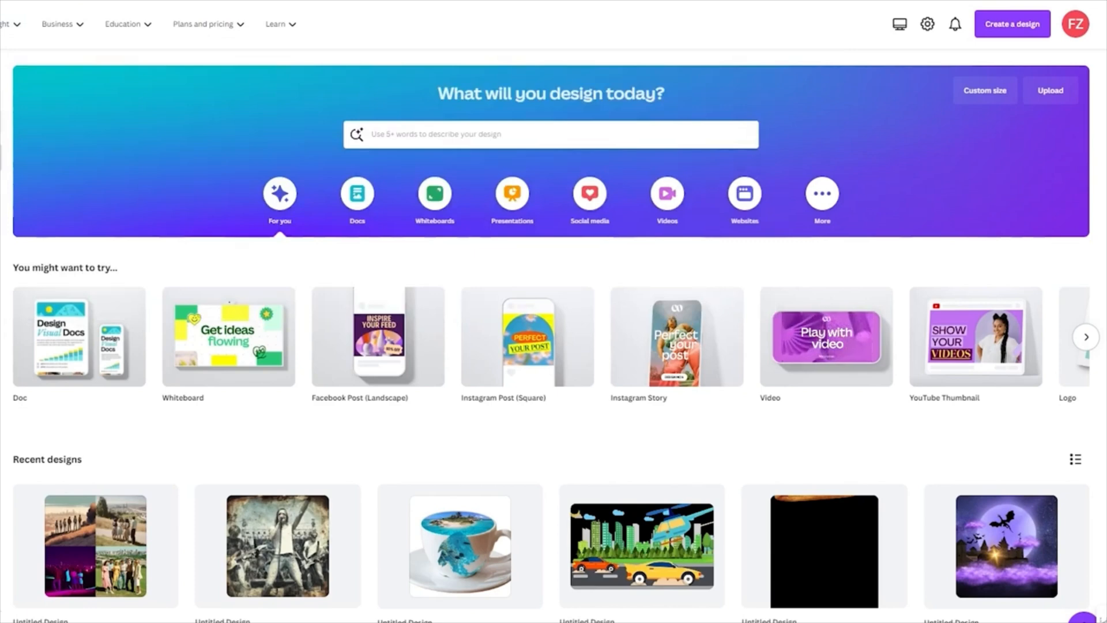
- Find the Logo design type and create a new blank Logo design
{"action": "mouse_move", "coordinate": [10, 24]}
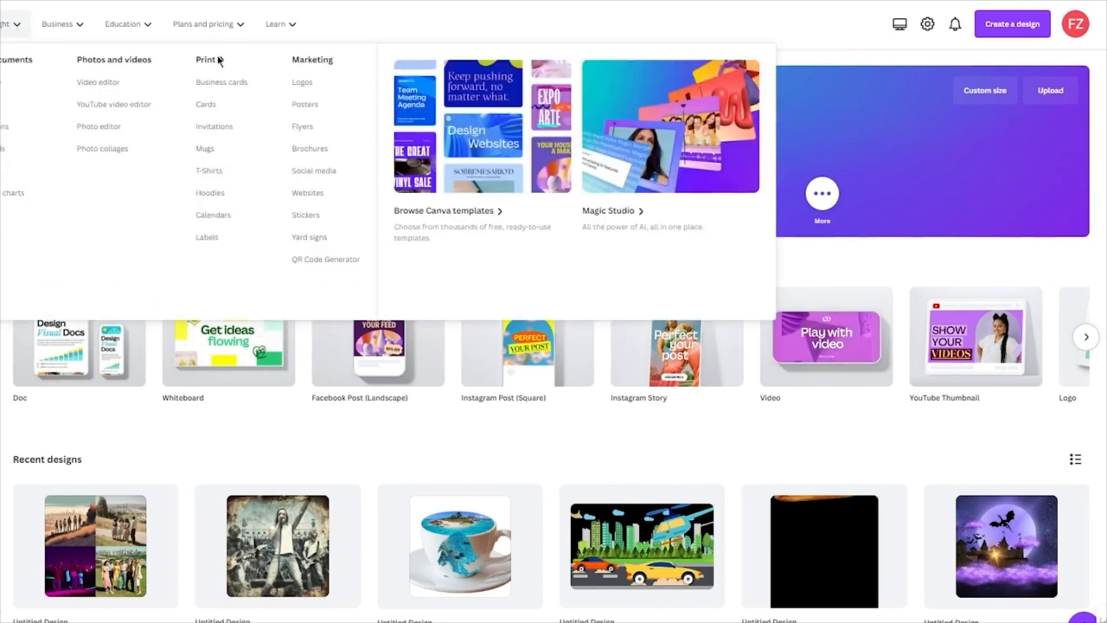
{"action": "left_click", "coordinate": [1014, 26]}
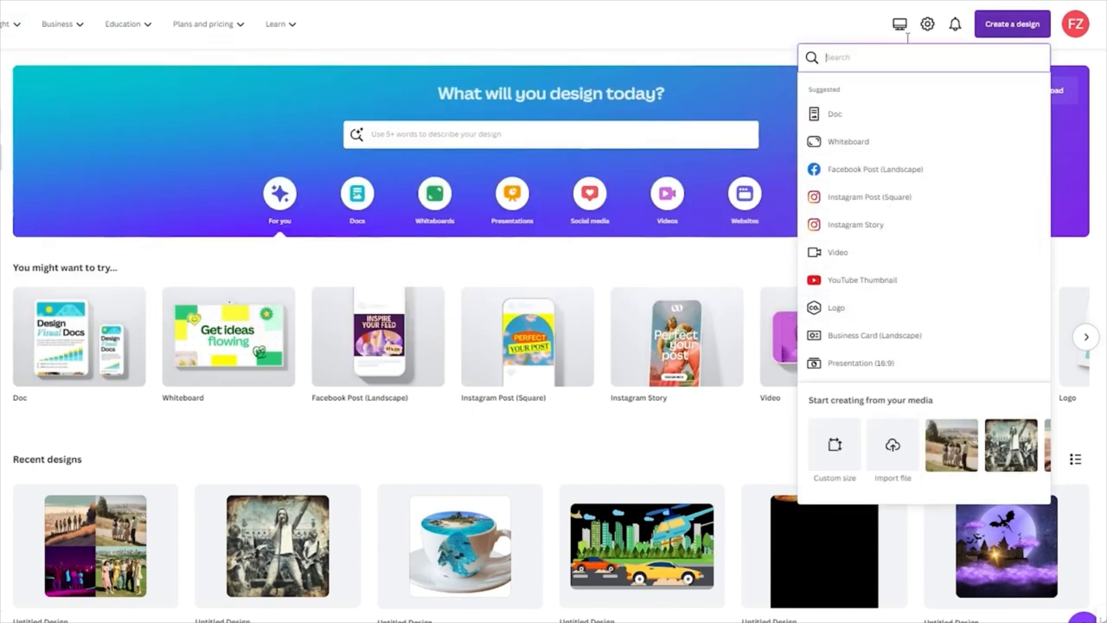
{"action": "type", "text": "logo"}
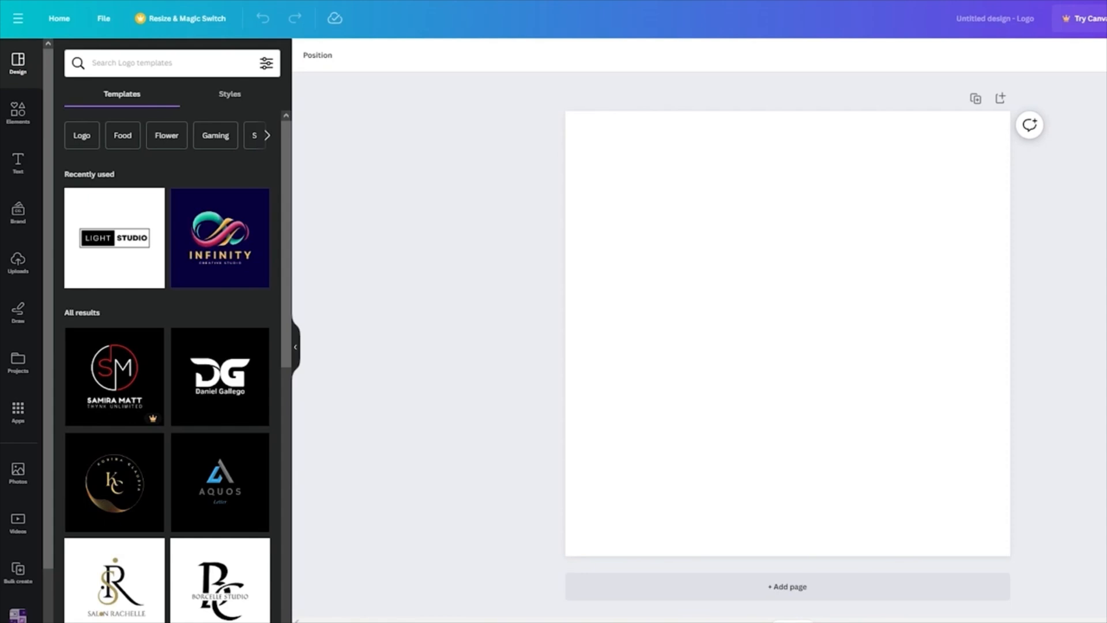
- Fill the blank logo page's background with solid dark blue from the default colors
{"action": "left_click", "coordinate": [779, 282]}
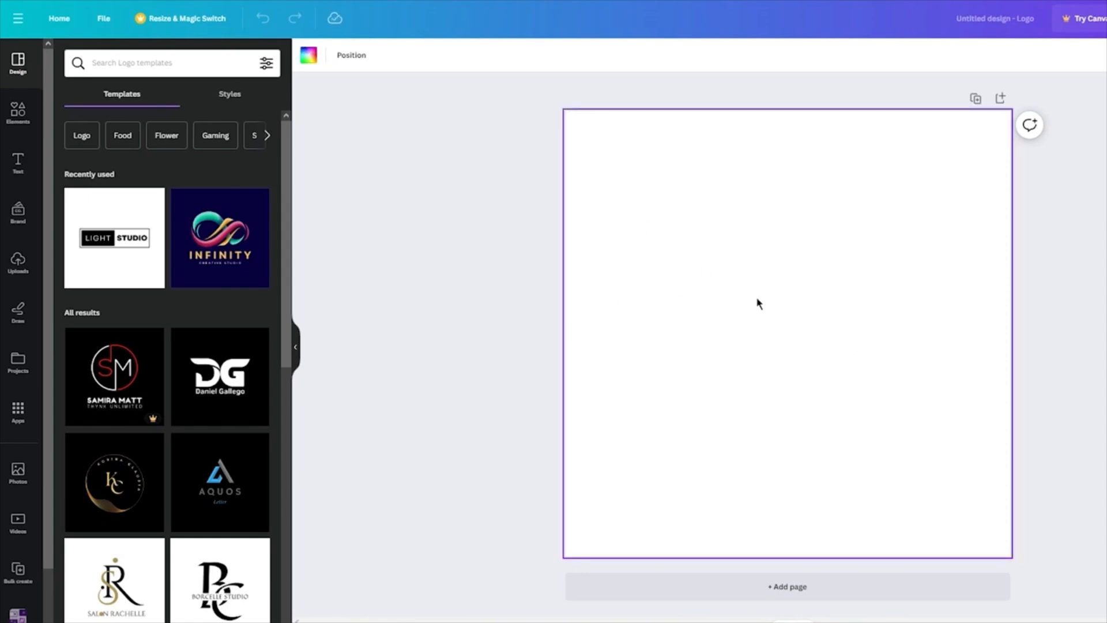
{"action": "left_click", "coordinate": [760, 251]}
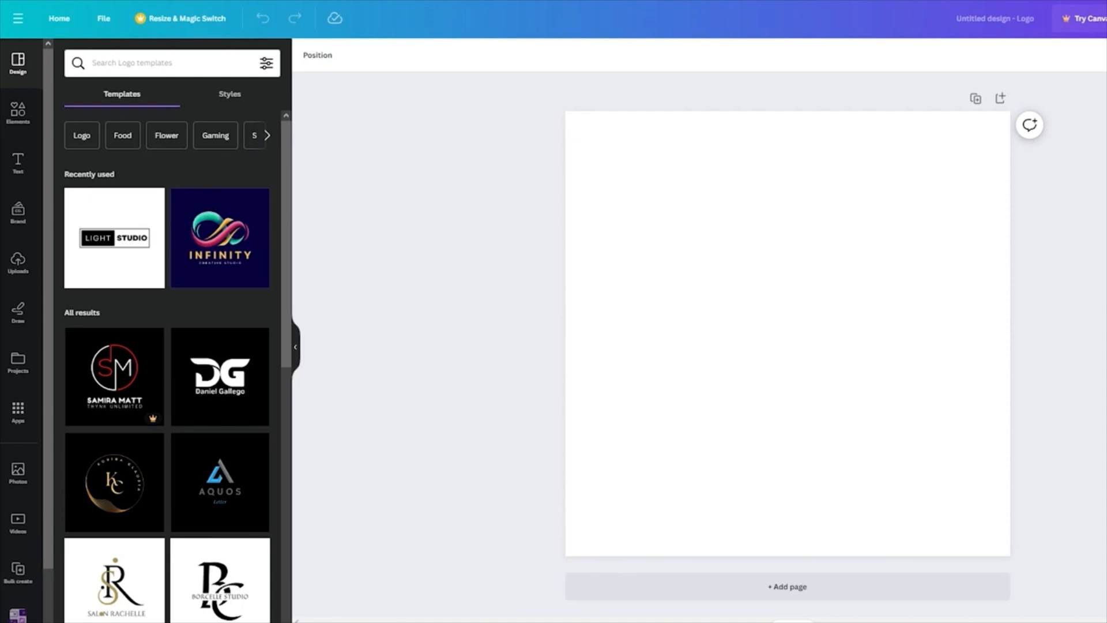
{"action": "left_click", "coordinate": [830, 264]}
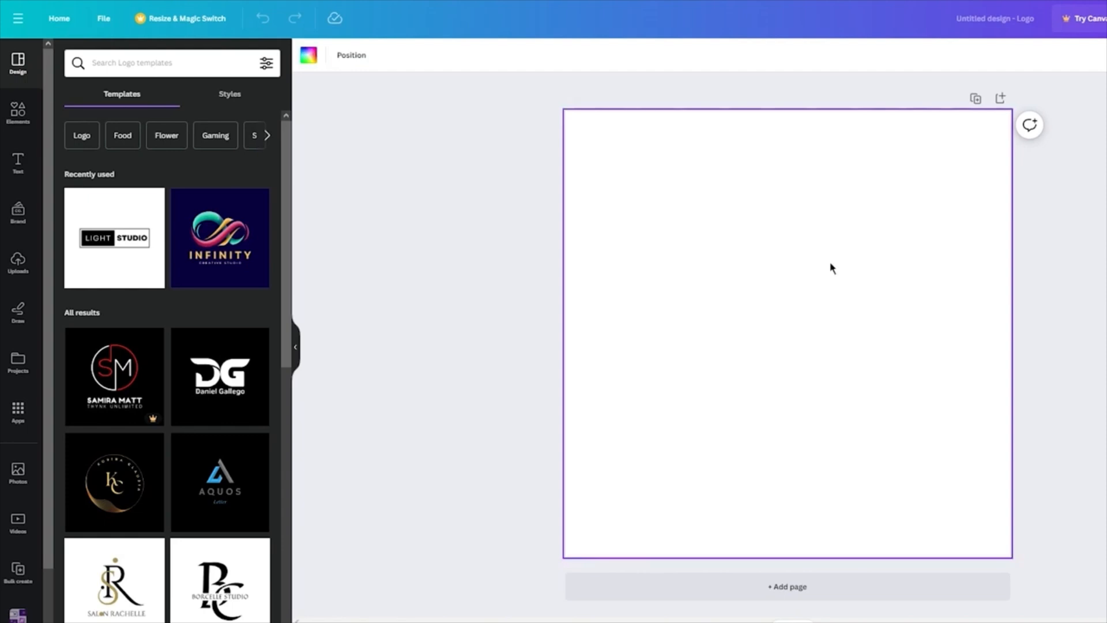
{"action": "left_click", "coordinate": [308, 55]}
{"action": "left_click", "coordinate": [255, 374]}
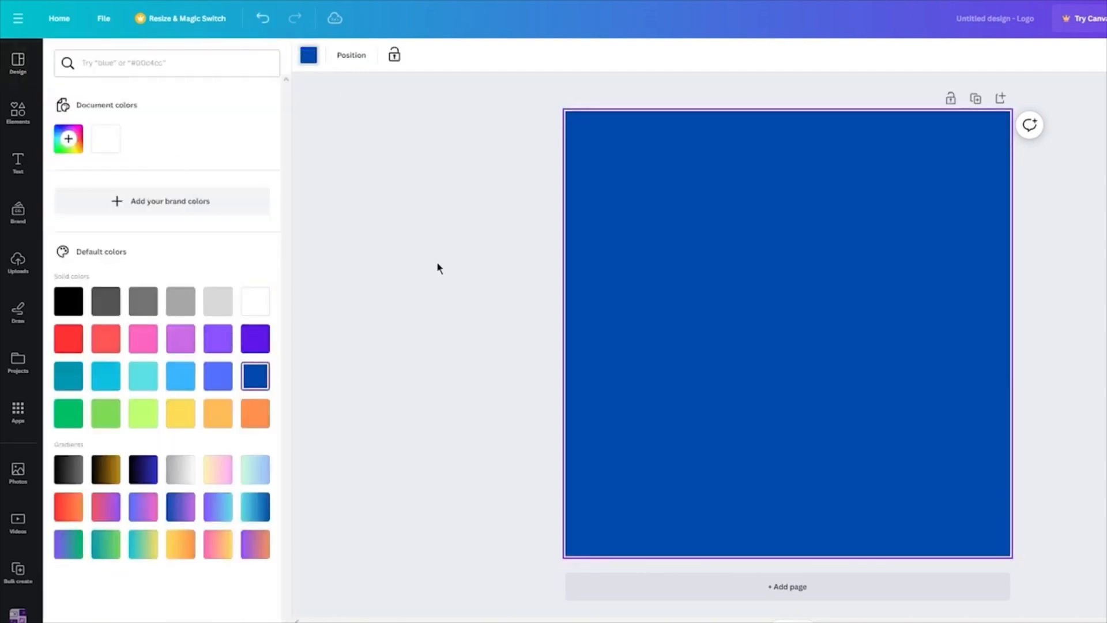
{"action": "left_click", "coordinate": [437, 261]}
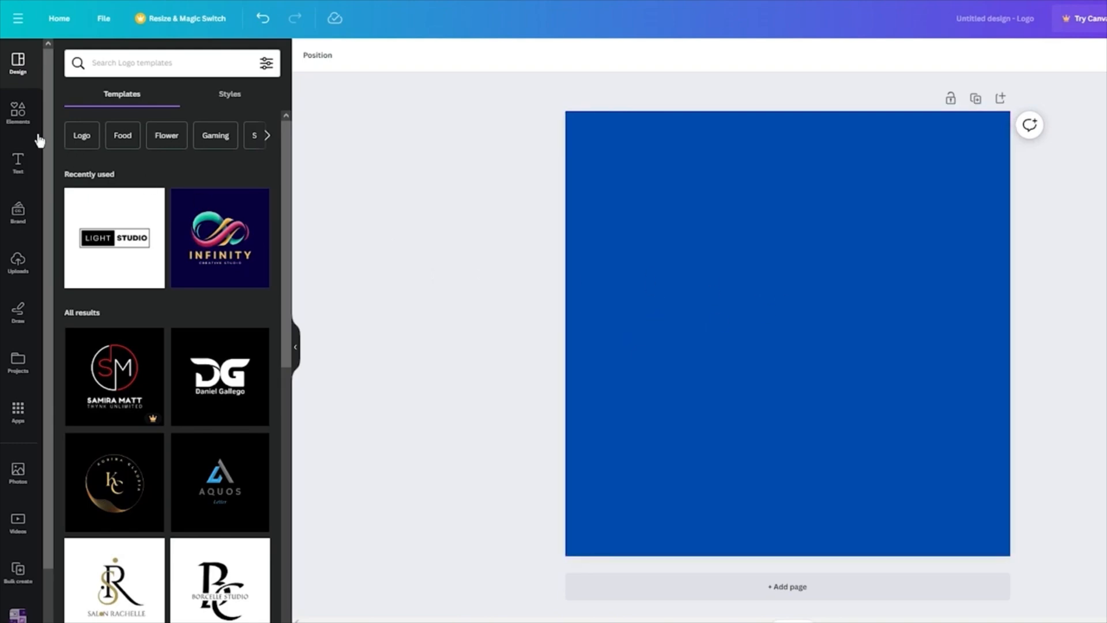
- Search the elements for "texture" and show all matching graphics
{"action": "left_click", "coordinate": [18, 111]}
{"action": "left_click", "coordinate": [175, 65]}
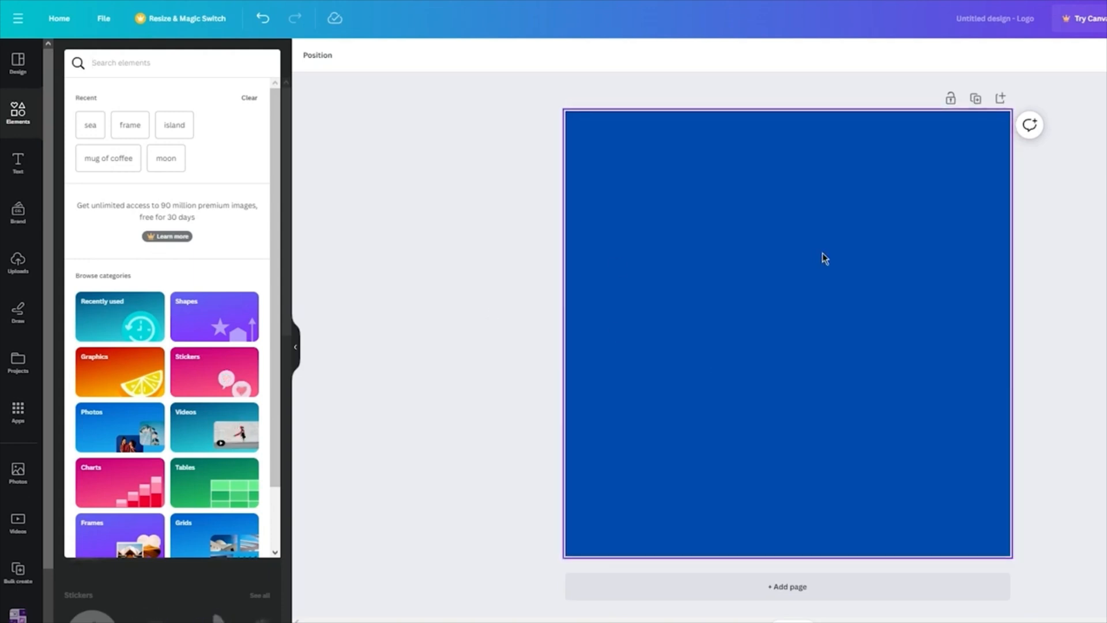
{"action": "type", "text": "t"}
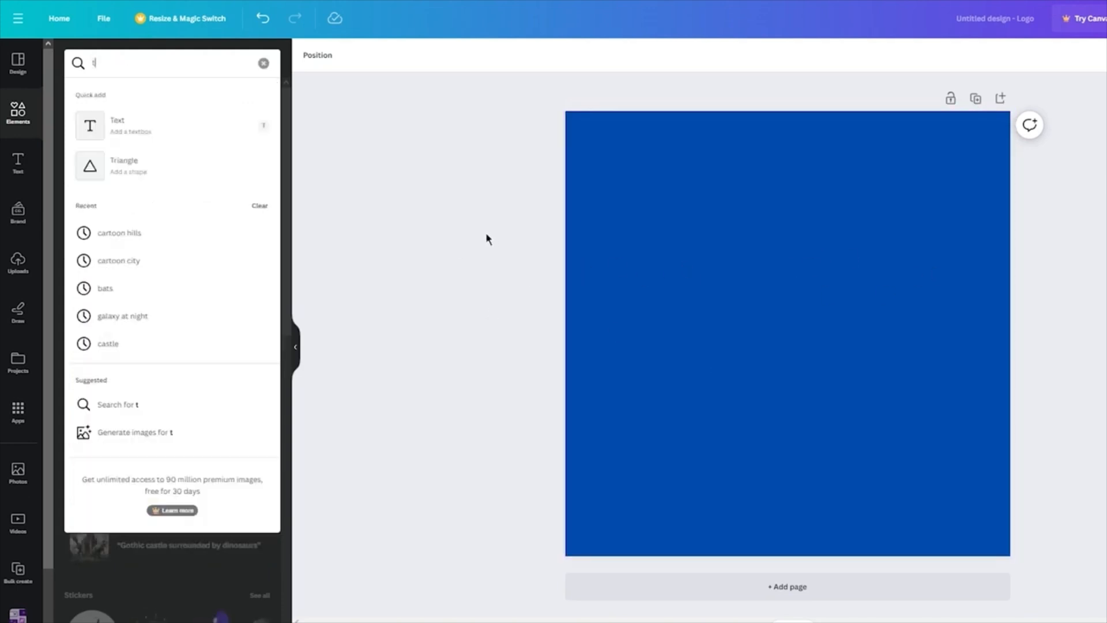
{"action": "type", "text": "exture"}
{"action": "key", "text": "Return"}
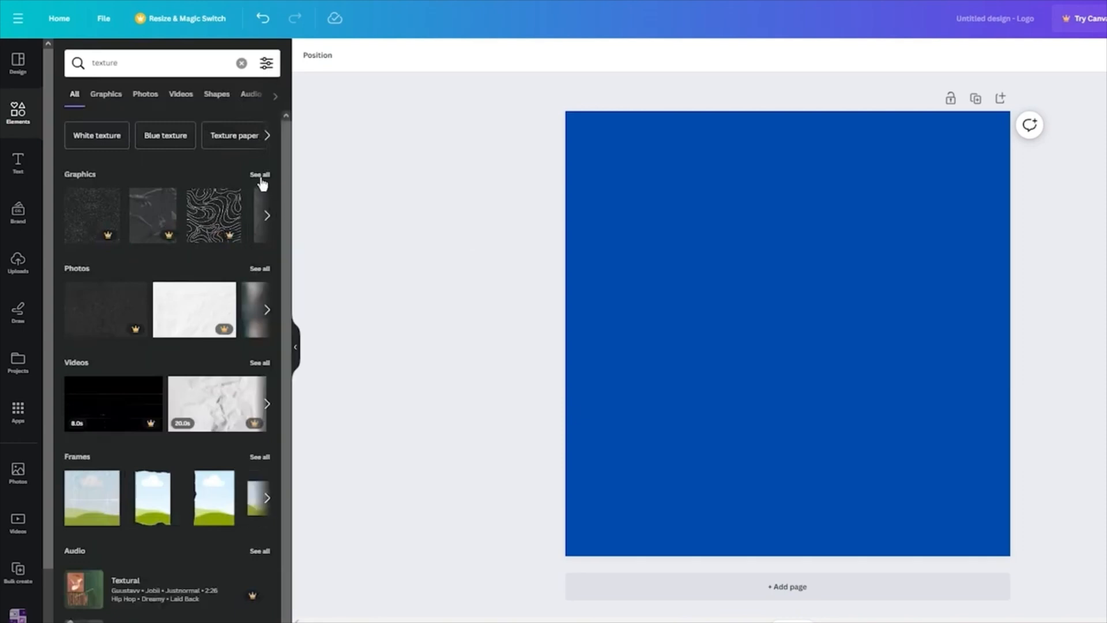
{"action": "left_click", "coordinate": [259, 175]}
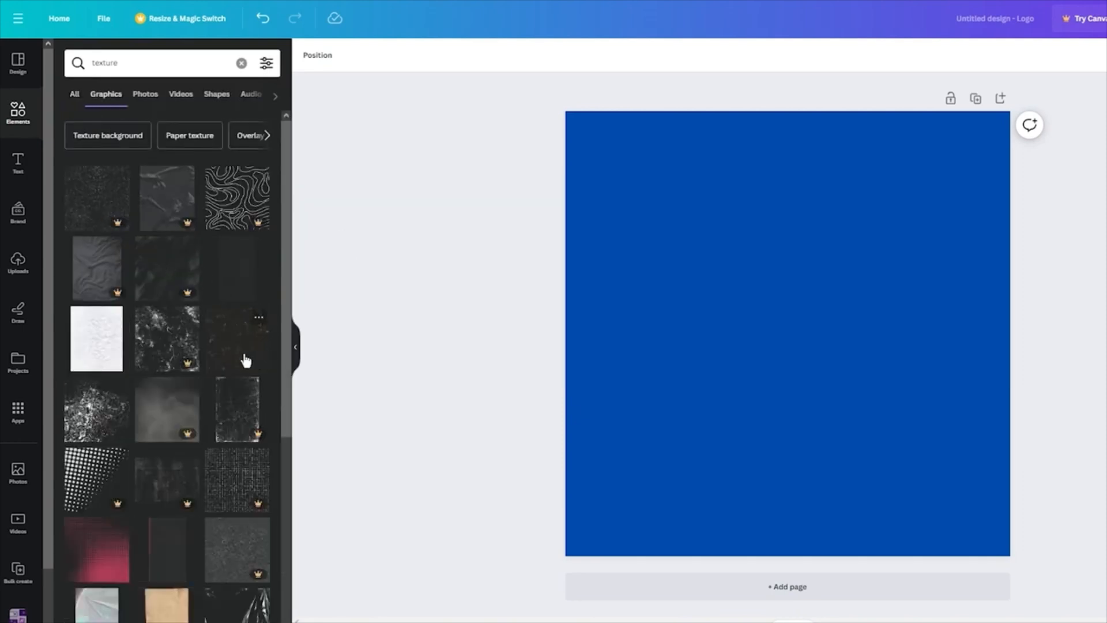
- Add the dark speckled texture with the thin red edge line and enlarge it to cover the whole blue page
{"action": "scroll", "coordinate": [237, 436], "scroll_direction": "down", "scroll_amount": 2}
{"action": "scroll", "coordinate": [237, 438], "scroll_direction": "down", "scroll_amount": 2}
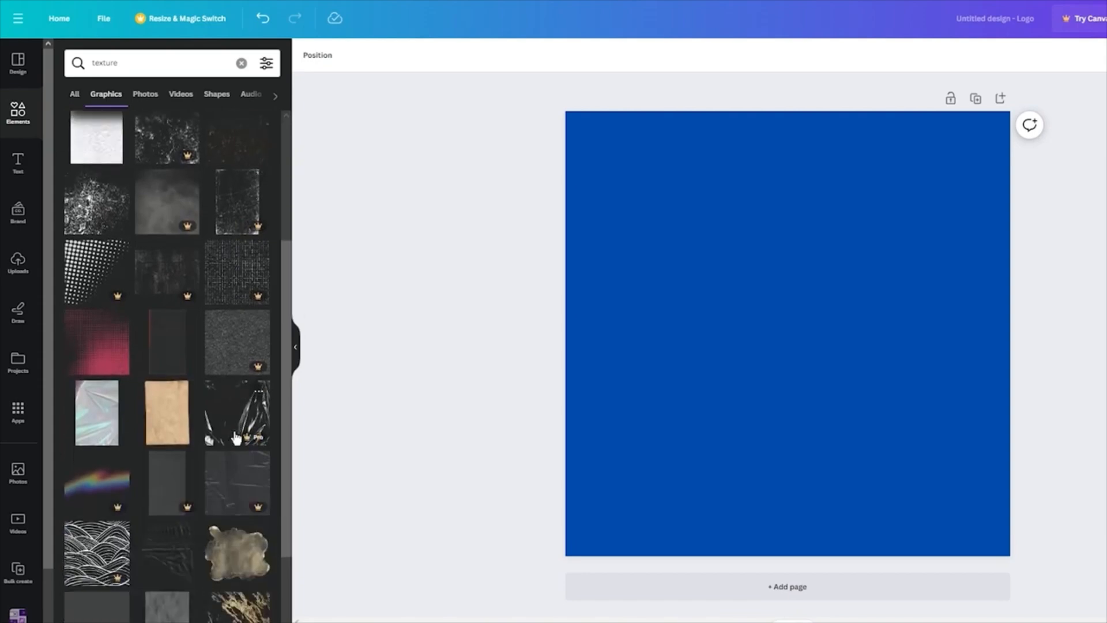
{"action": "left_click", "coordinate": [183, 341]}
{"action": "left_click", "coordinate": [677, 335]}
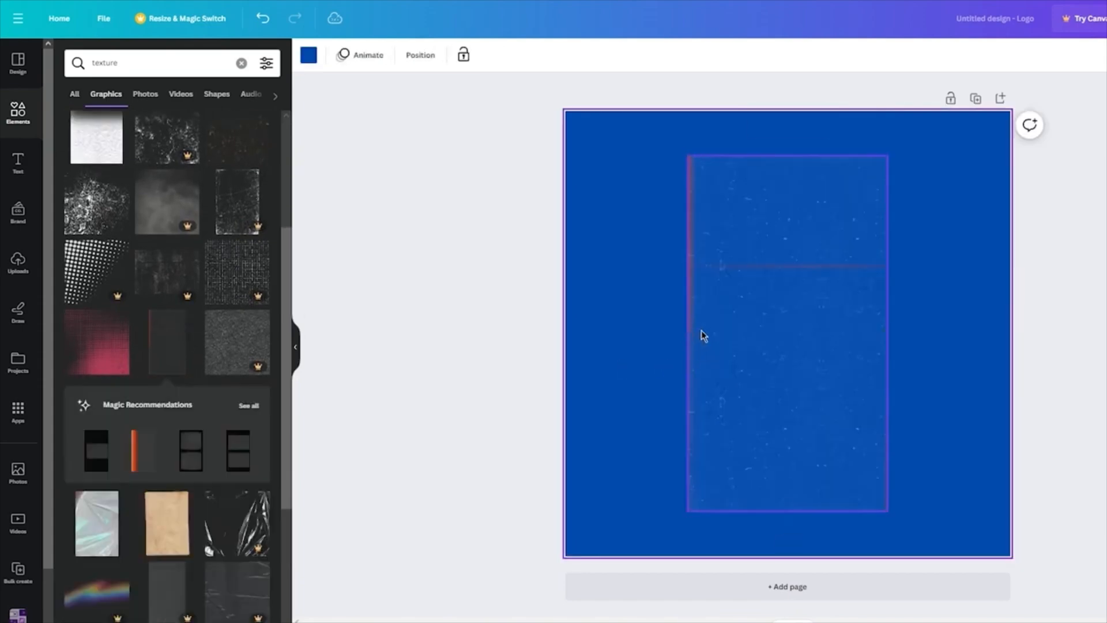
{"action": "left_click", "coordinate": [704, 335]}
{"action": "left_click_drag", "start_coordinate": [688, 334], "coordinate": [324, 335]}
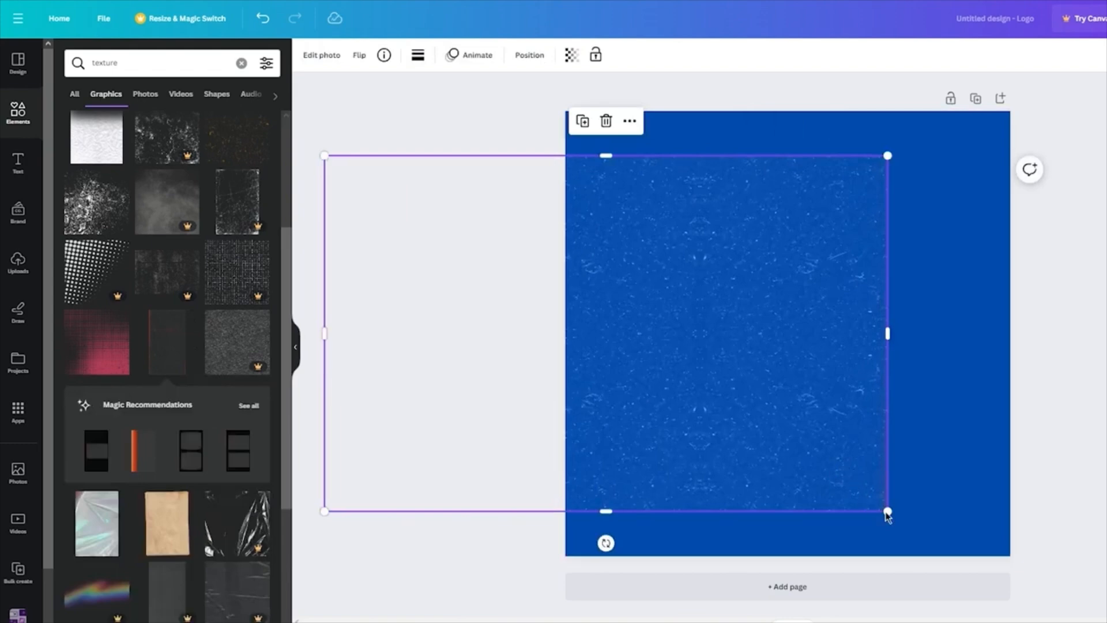
{"action": "left_click", "coordinate": [895, 520]}
{"action": "left_click", "coordinate": [865, 505]}
{"action": "left_click_drag", "start_coordinate": [888, 511], "coordinate": [1106, 622]}
{"action": "left_click_drag", "start_coordinate": [924, 516], "coordinate": [919, 436]}
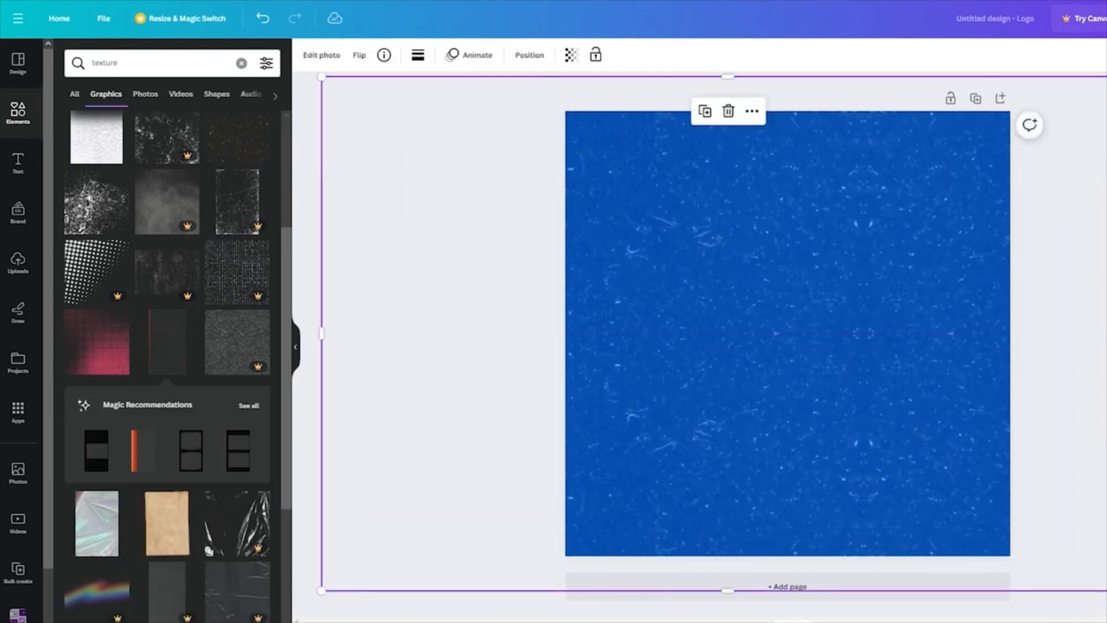
{"action": "left_click", "coordinate": [1051, 424]}
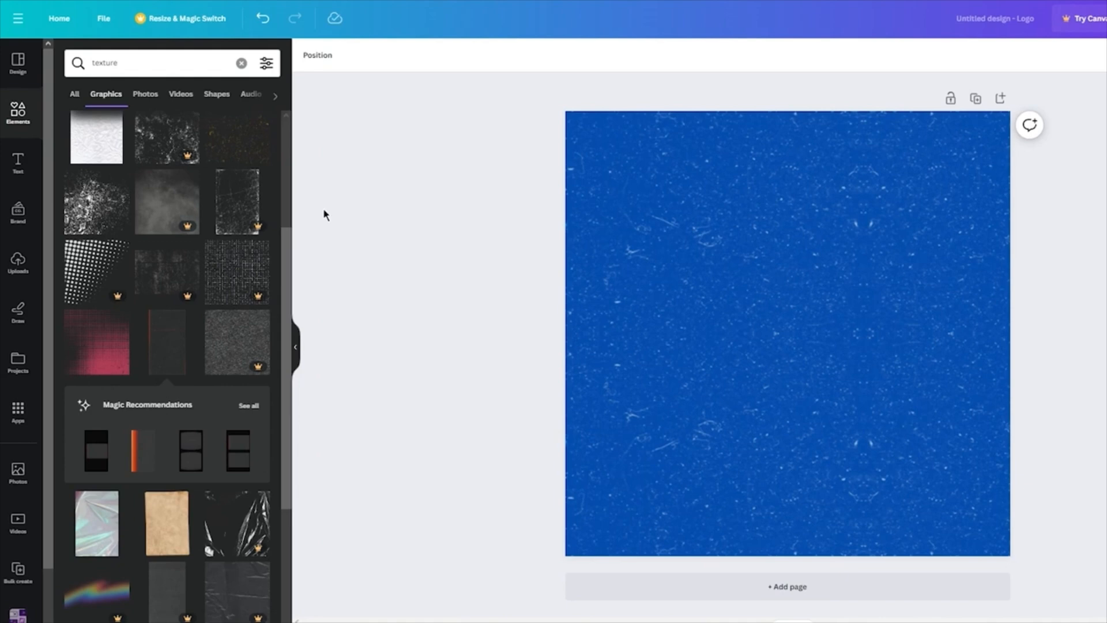
- Search the graphics for "shoes" and add the pair of white sneakers hanging by their laces
{"action": "scroll", "coordinate": [248, 164], "scroll_direction": "up", "scroll_amount": 4}
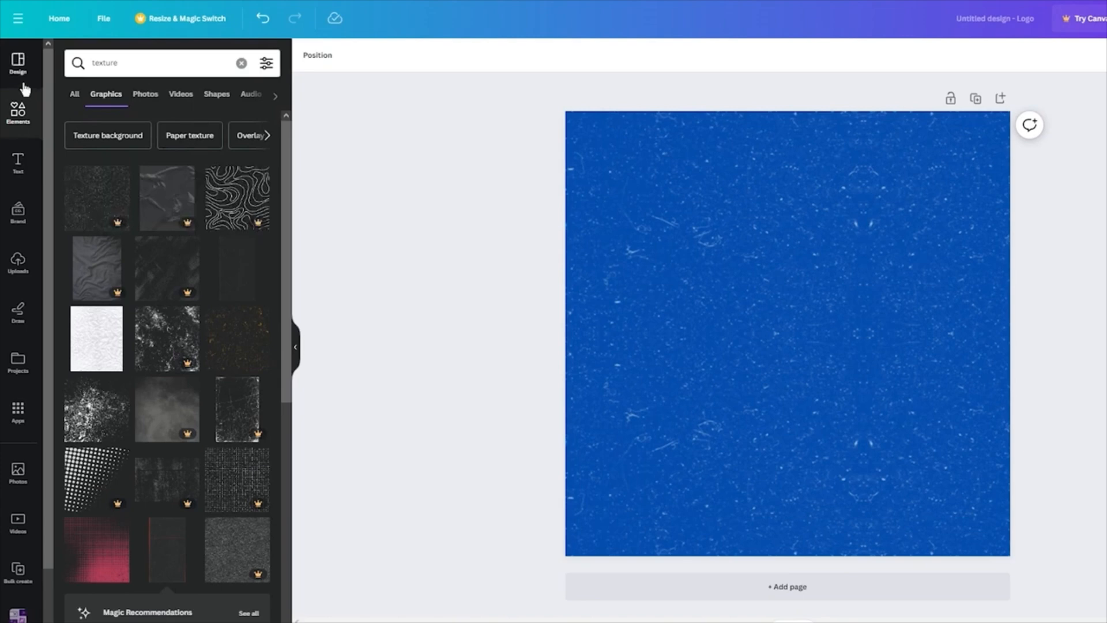
{"action": "left_click", "coordinate": [128, 64]}
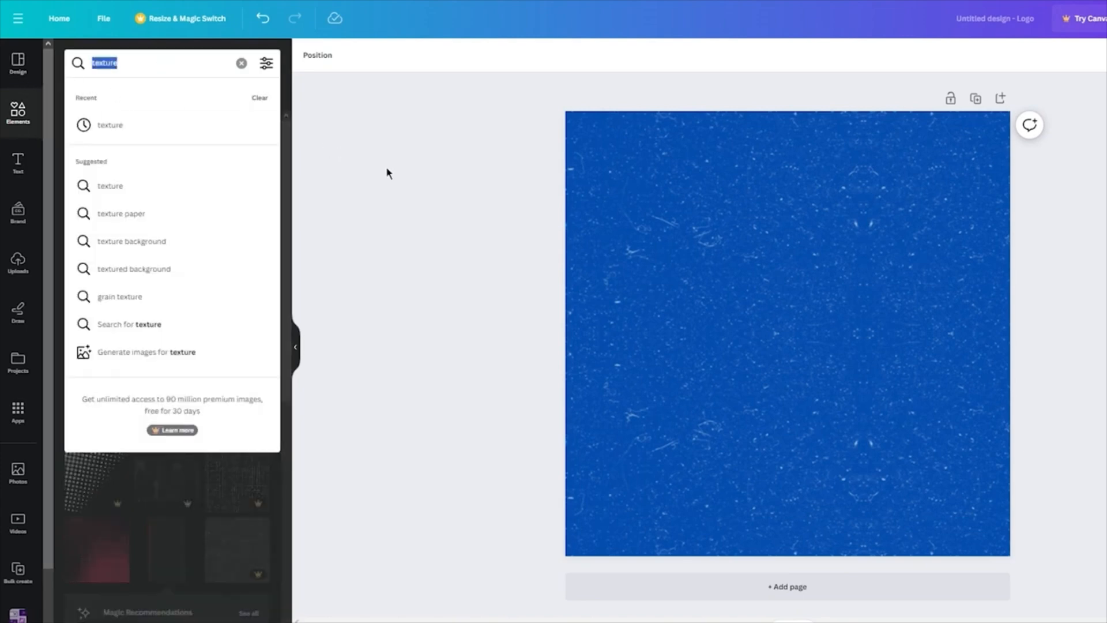
{"action": "type", "text": "shoes"}
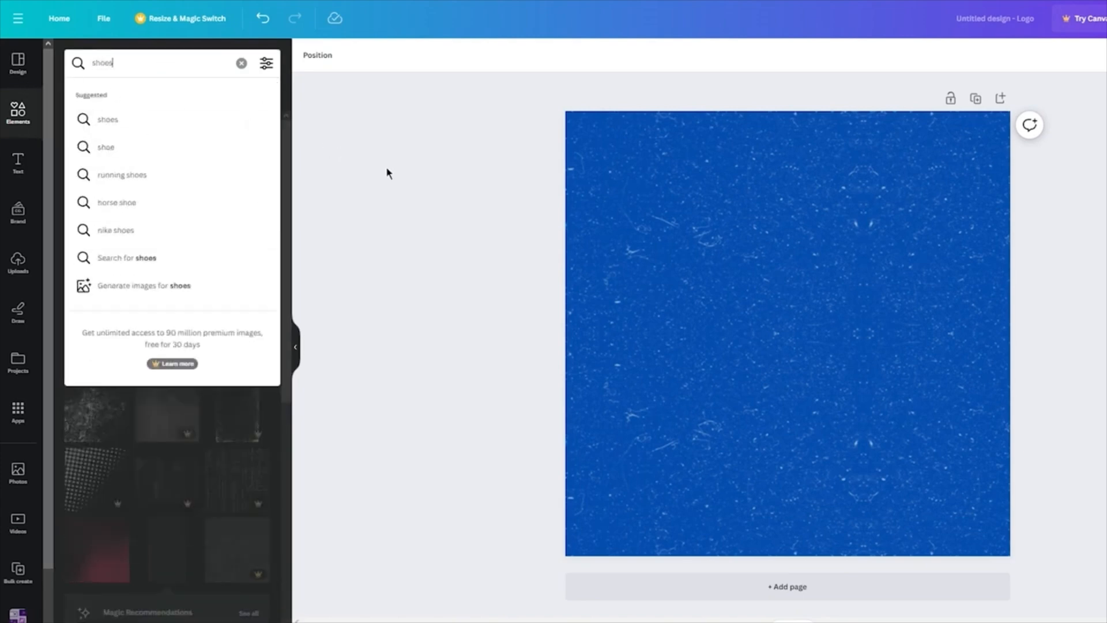
{"action": "key", "text": "Return"}
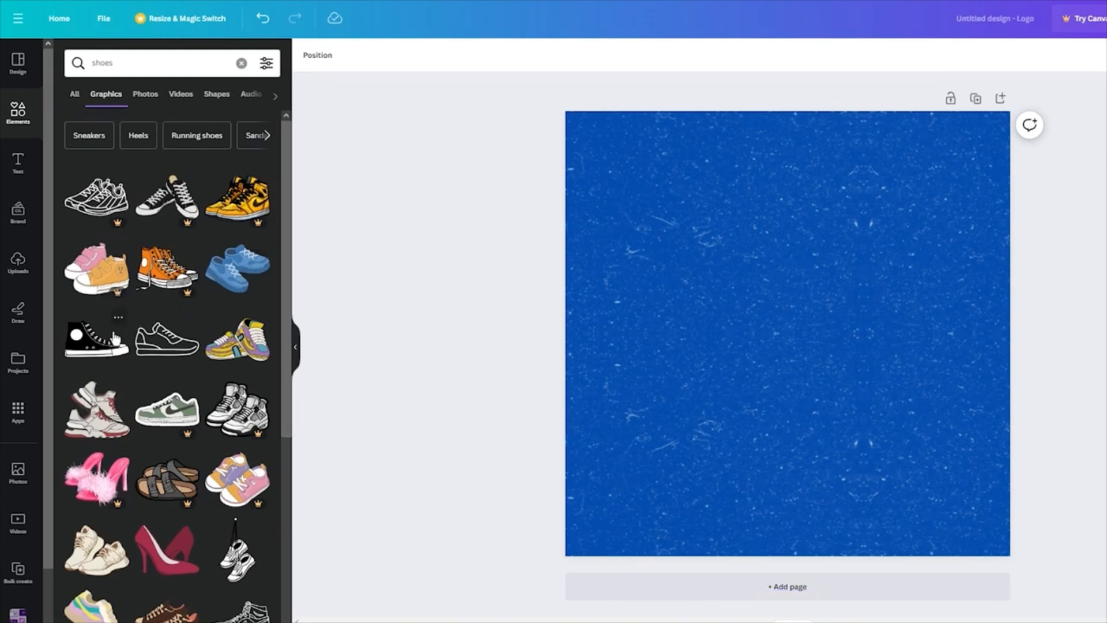
{"action": "scroll", "coordinate": [115, 338], "scroll_direction": "down", "scroll_amount": 3}
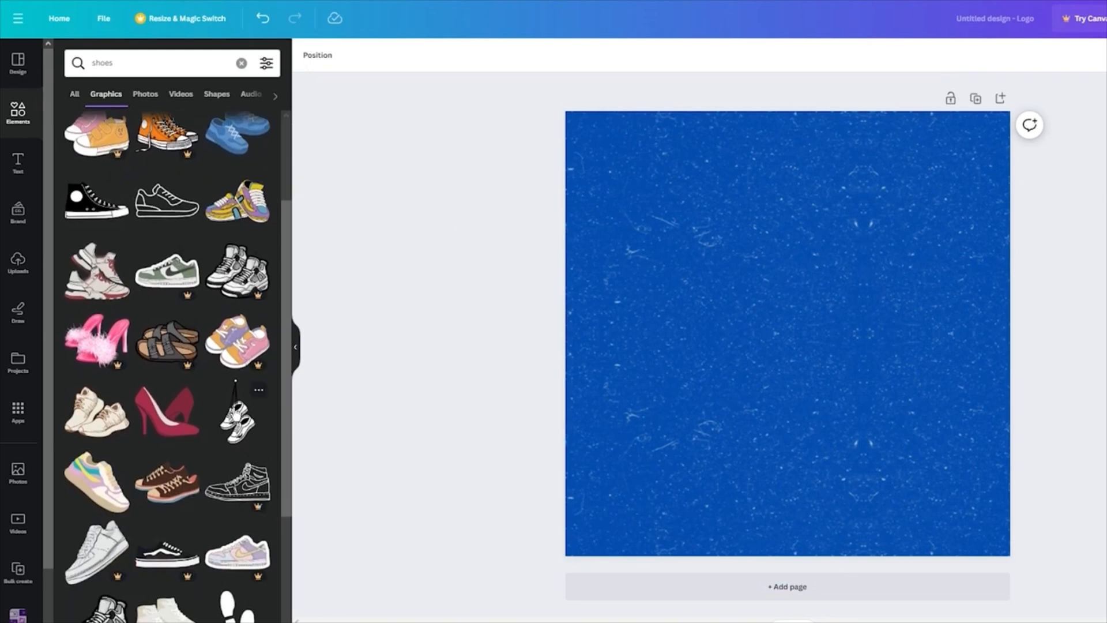
{"action": "left_click", "coordinate": [237, 413]}
- Resize the hanging sneakers to about half the page height and centre them on the blue page
{"action": "left_click_drag", "start_coordinate": [850, 247], "coordinate": [981, 138]}
{"action": "left_click_drag", "start_coordinate": [867, 280], "coordinate": [844, 286]}
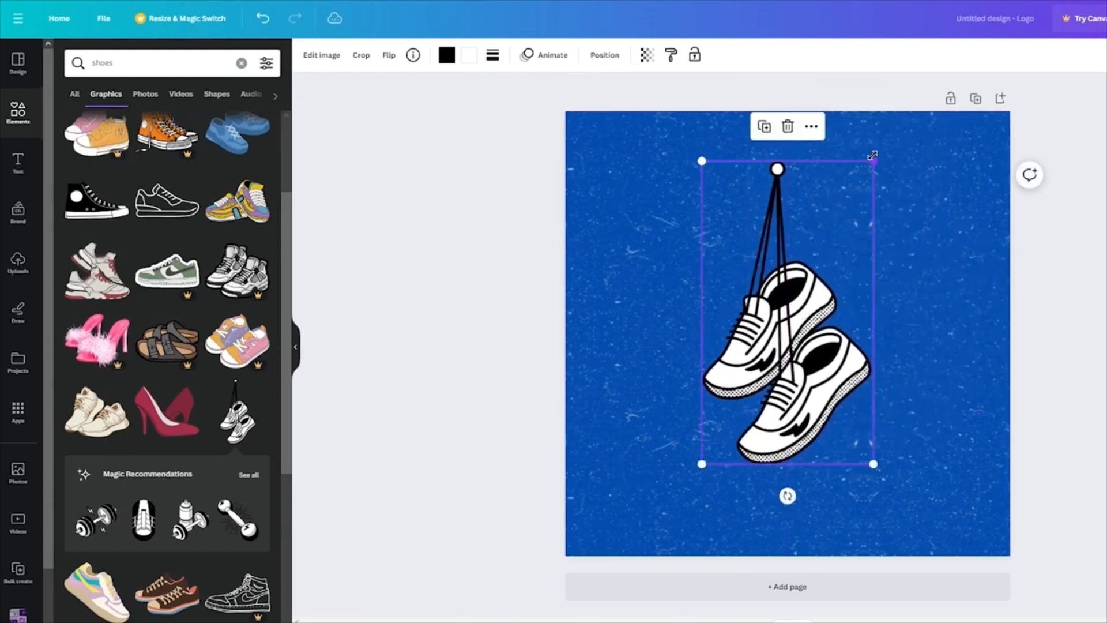
{"action": "left_click_drag", "start_coordinate": [867, 163], "coordinate": [824, 239]}
{"action": "left_click_drag", "start_coordinate": [769, 334], "coordinate": [790, 316]}
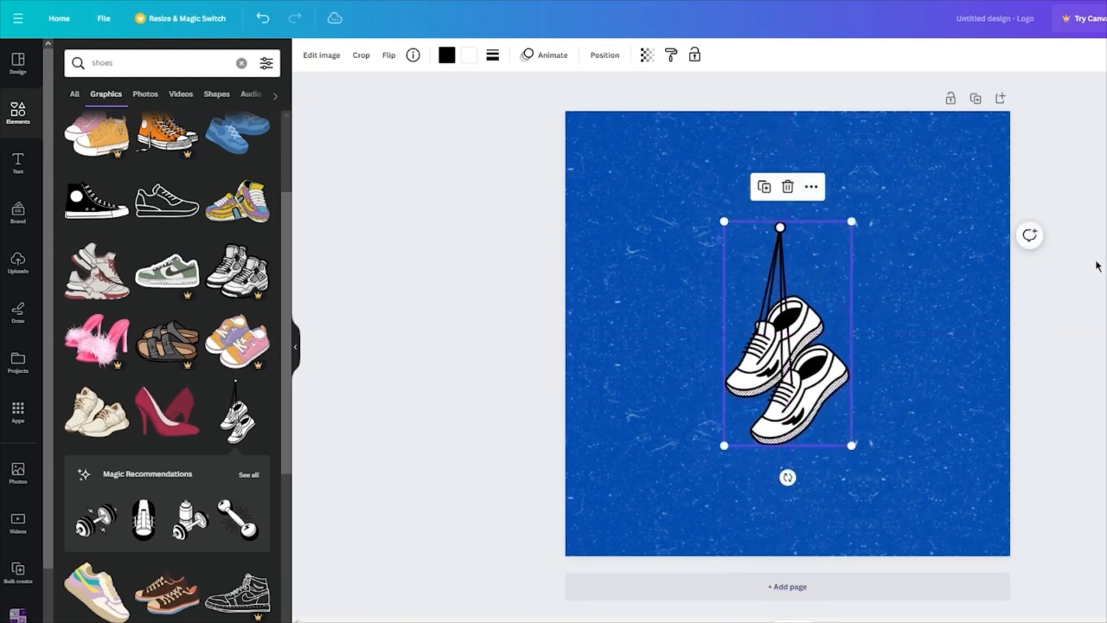
{"action": "left_click", "coordinate": [1097, 263]}
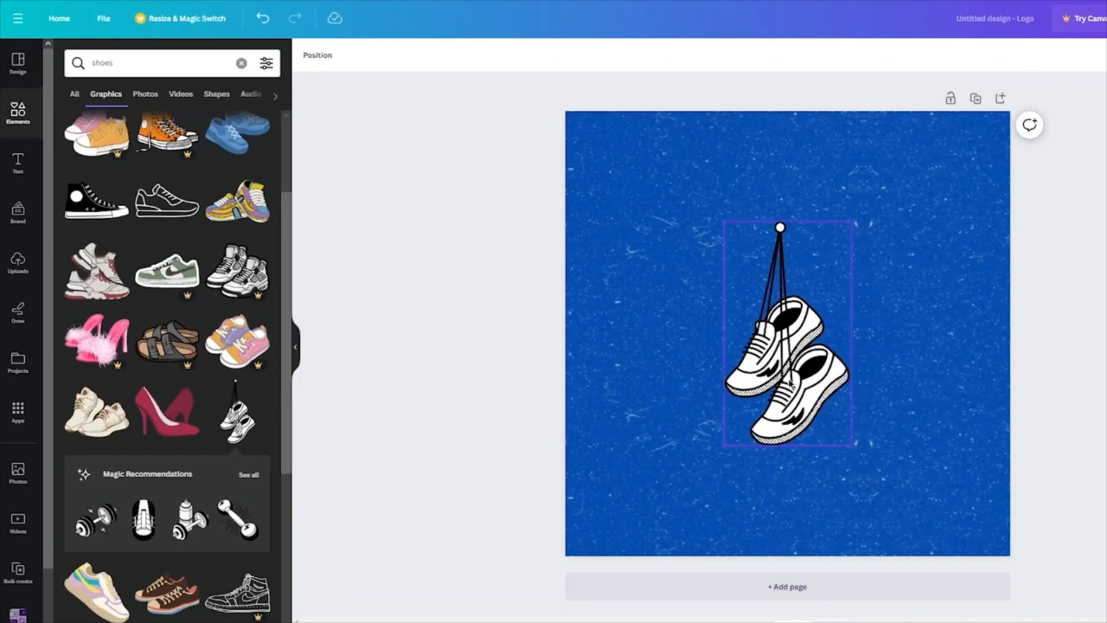
- Add the black high-top sneaker from the shoes graphics and delete the pair of hanging white sneakers
{"action": "scroll", "coordinate": [188, 466], "scroll_direction": "down", "scroll_amount": 3}
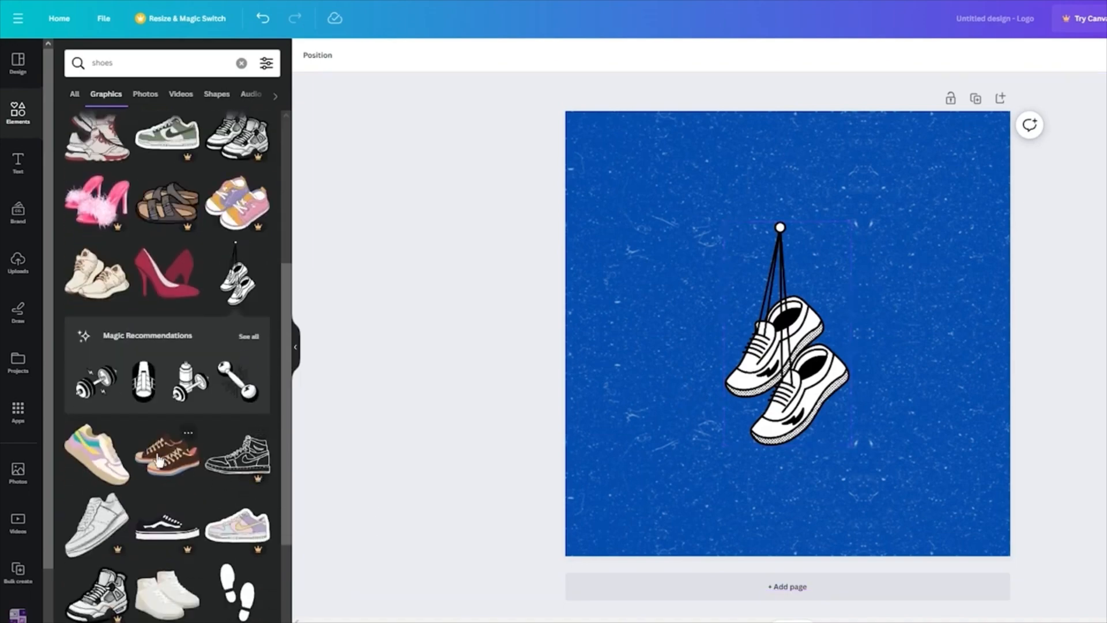
{"action": "scroll", "coordinate": [157, 460], "scroll_direction": "up", "scroll_amount": 5}
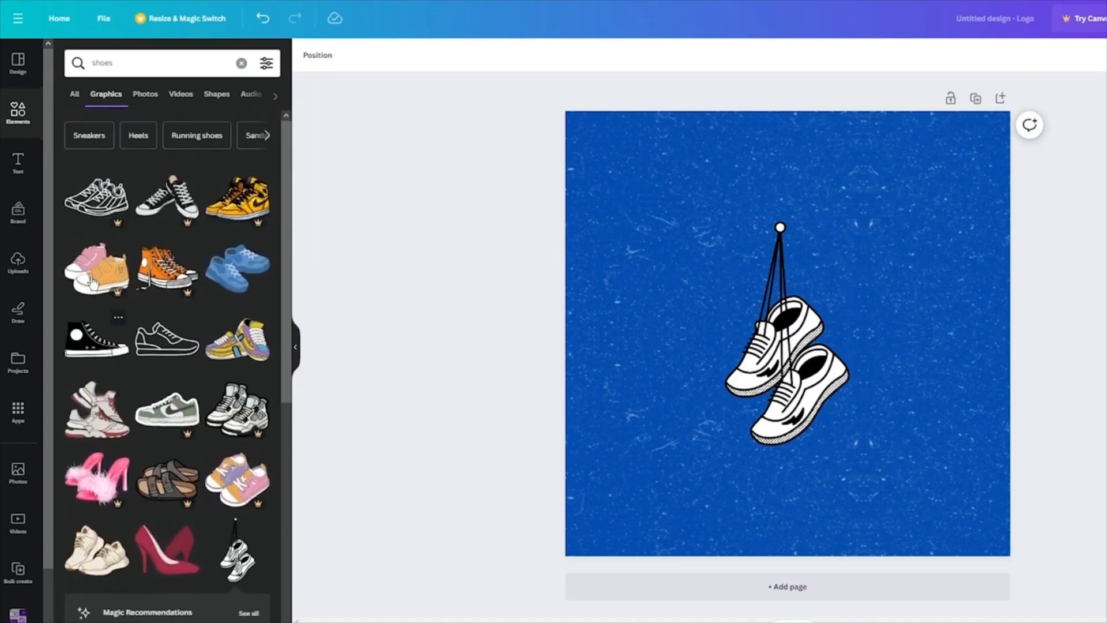
{"action": "left_click", "coordinate": [90, 340]}
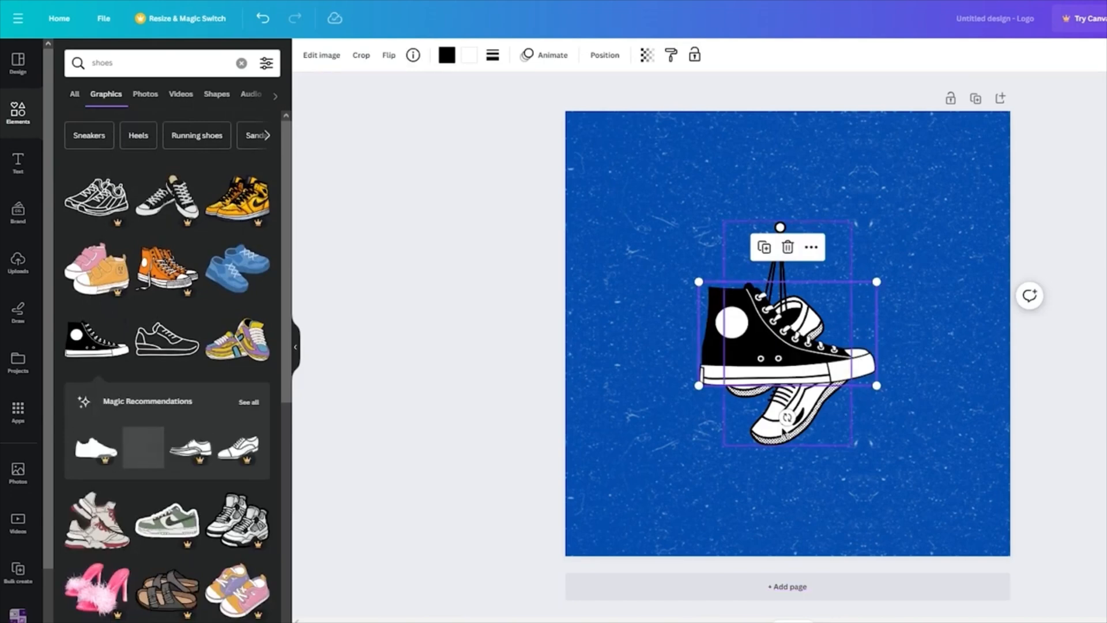
{"action": "key", "text": "Delete"}
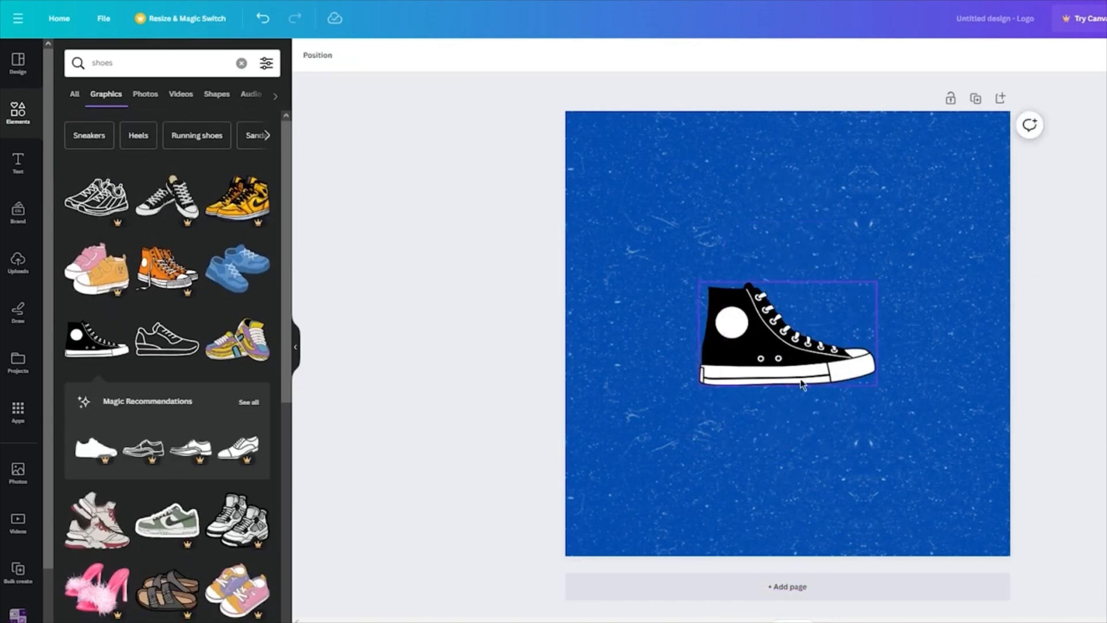
- Enlarge the black high-top sneaker to about 60% of the page width and centre it on the page
{"action": "left_click", "coordinate": [802, 369]}
{"action": "left_click_drag", "start_coordinate": [871, 280], "coordinate": [964, 223]}
{"action": "left_click_drag", "start_coordinate": [888, 341], "coordinate": [839, 367]}
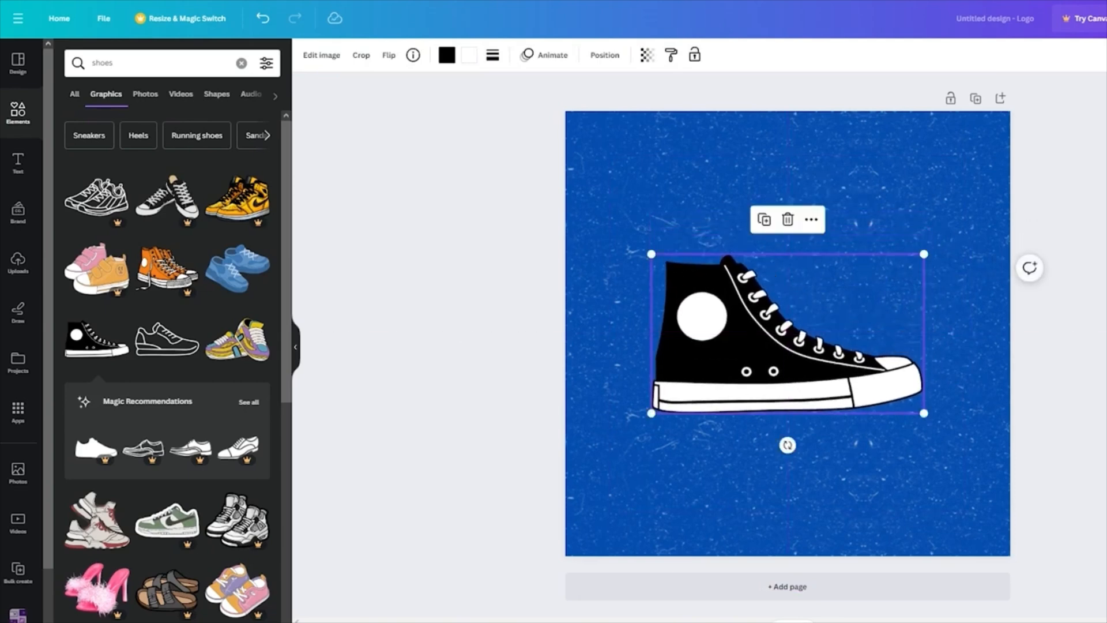
{"action": "key", "text": "Escape"}
{"action": "left_click", "coordinate": [739, 330]}
{"action": "left_click", "coordinate": [438, 286]}
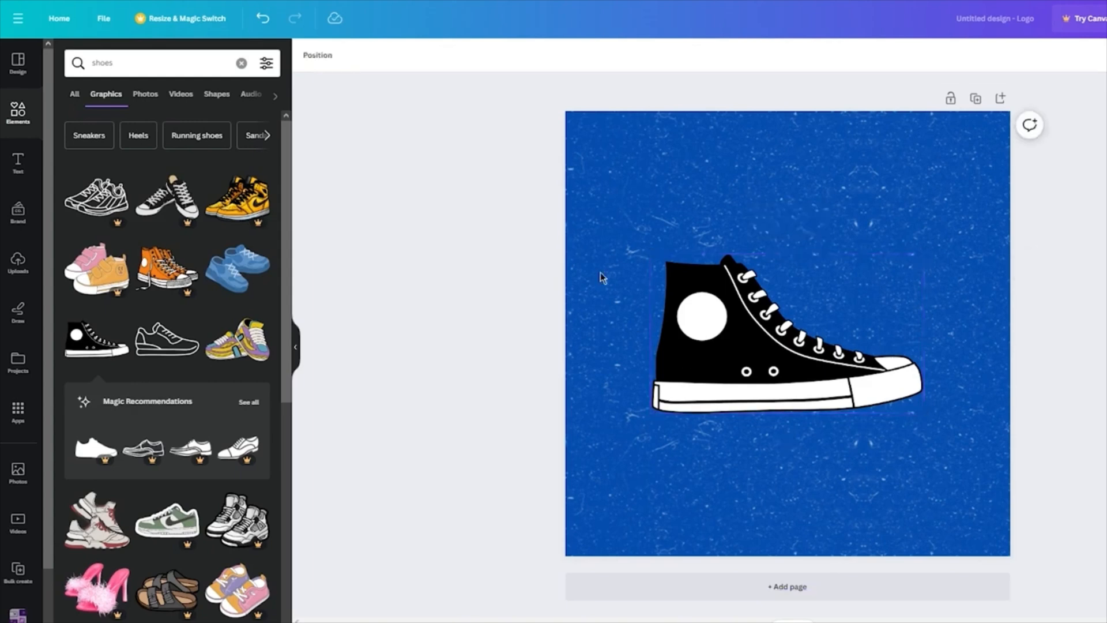
- Browse the font combinations and add the blue and red "FREE DELIVERY" one to the page
{"action": "left_click", "coordinate": [18, 163]}
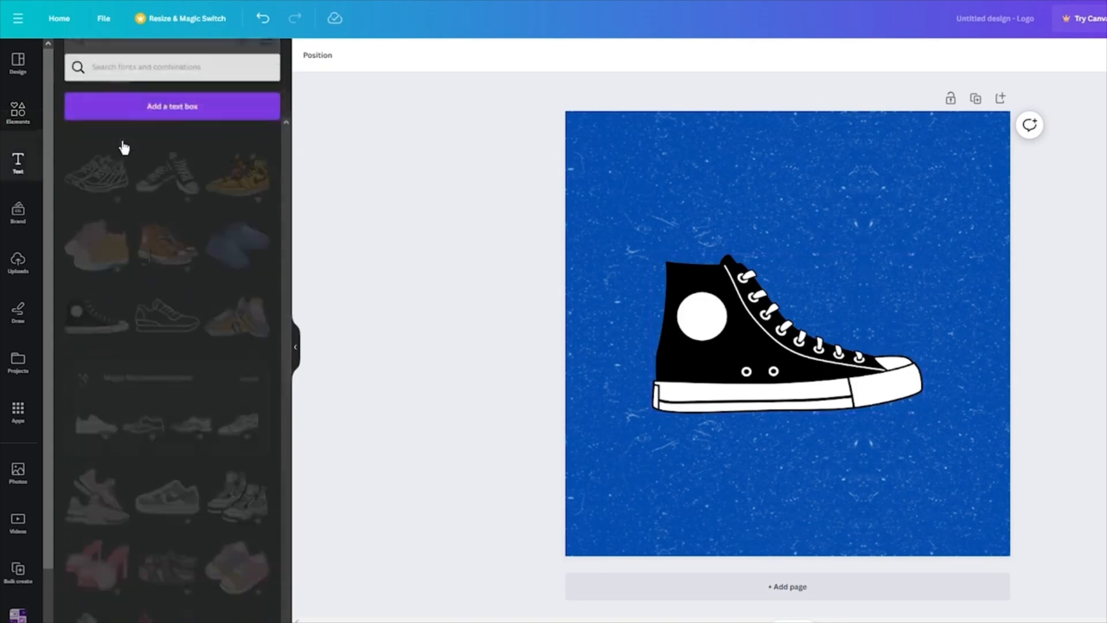
{"action": "scroll", "coordinate": [190, 329], "scroll_direction": "down", "scroll_amount": 3}
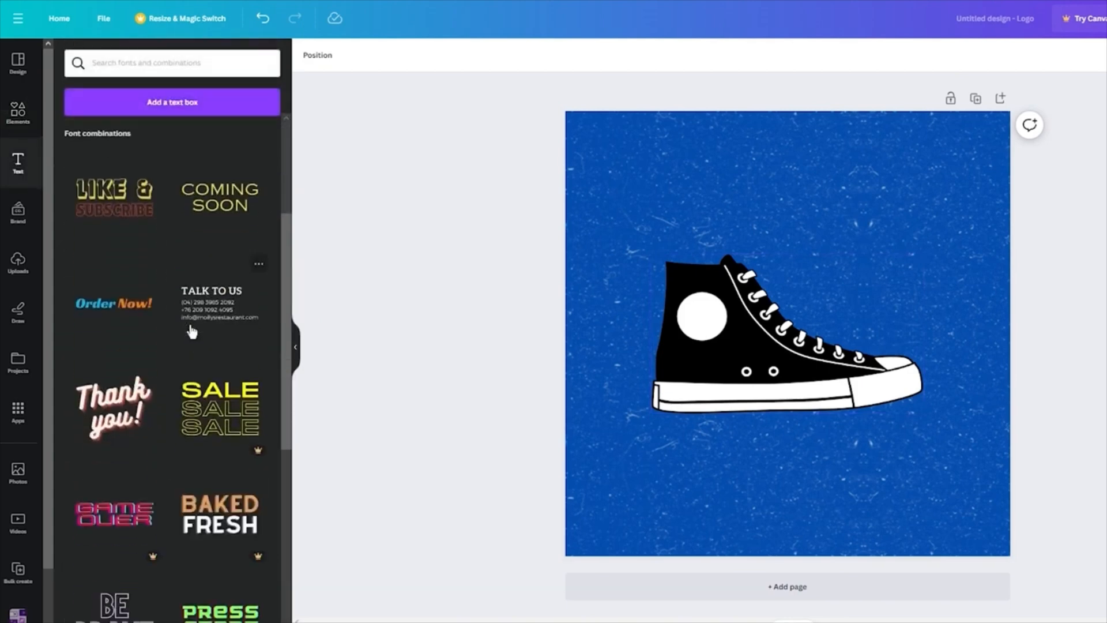
{"action": "scroll", "coordinate": [227, 360], "scroll_direction": "down", "scroll_amount": 5}
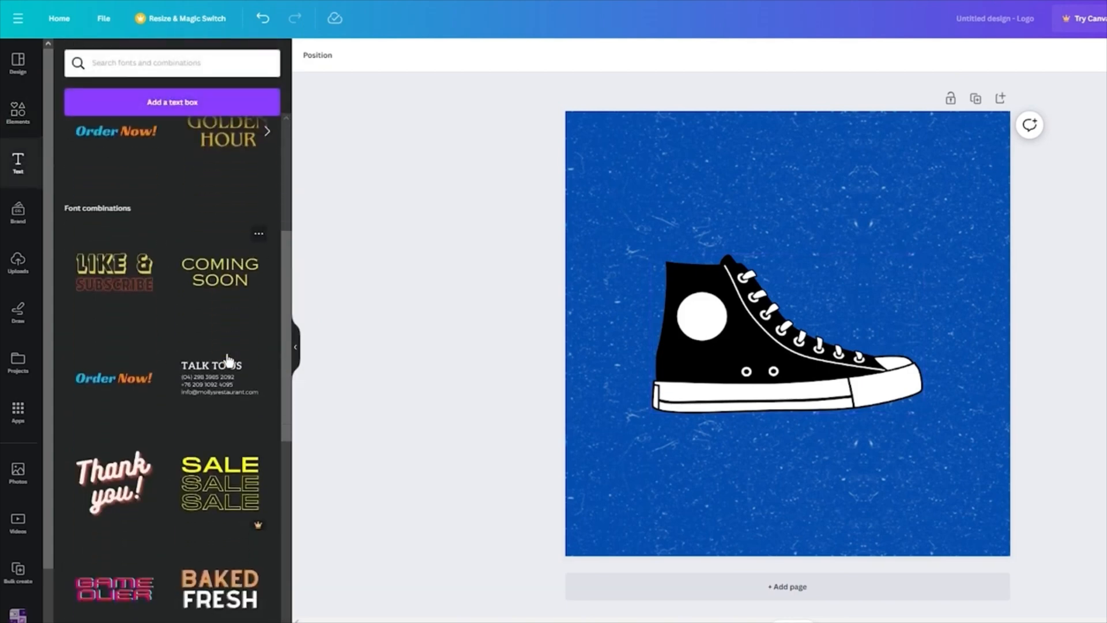
{"action": "scroll", "coordinate": [227, 414], "scroll_direction": "down", "scroll_amount": 5}
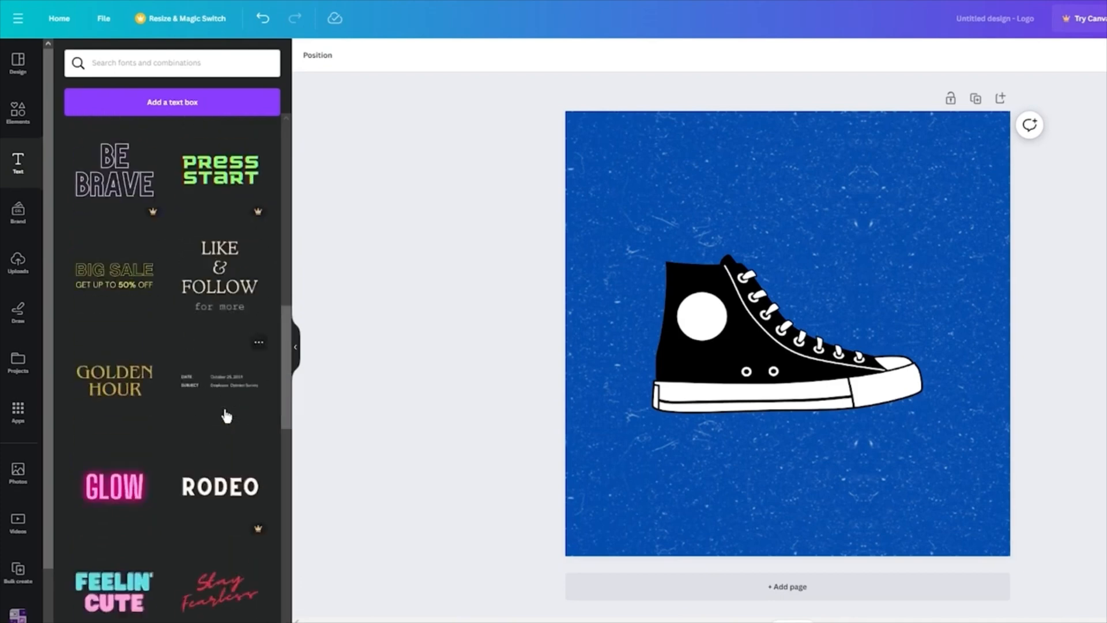
{"action": "scroll", "coordinate": [167, 404], "scroll_direction": "down", "scroll_amount": 2}
{"action": "scroll", "coordinate": [219, 355], "scroll_direction": "down", "scroll_amount": 4}
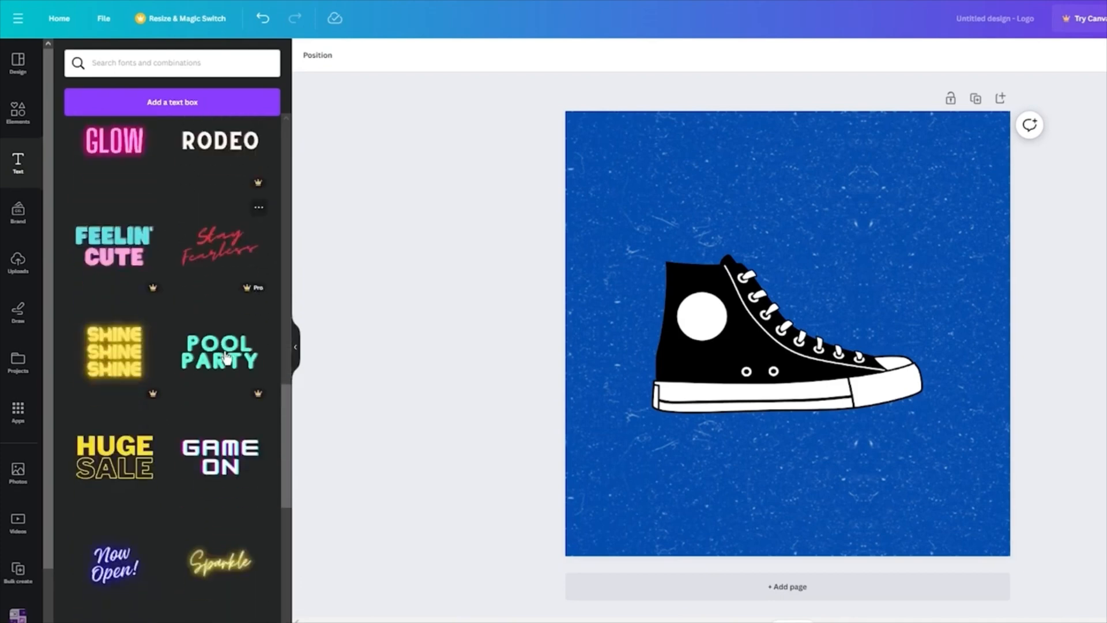
{"action": "scroll", "coordinate": [216, 380], "scroll_direction": "down", "scroll_amount": 1}
{"action": "scroll", "coordinate": [211, 403], "scroll_direction": "down", "scroll_amount": 5}
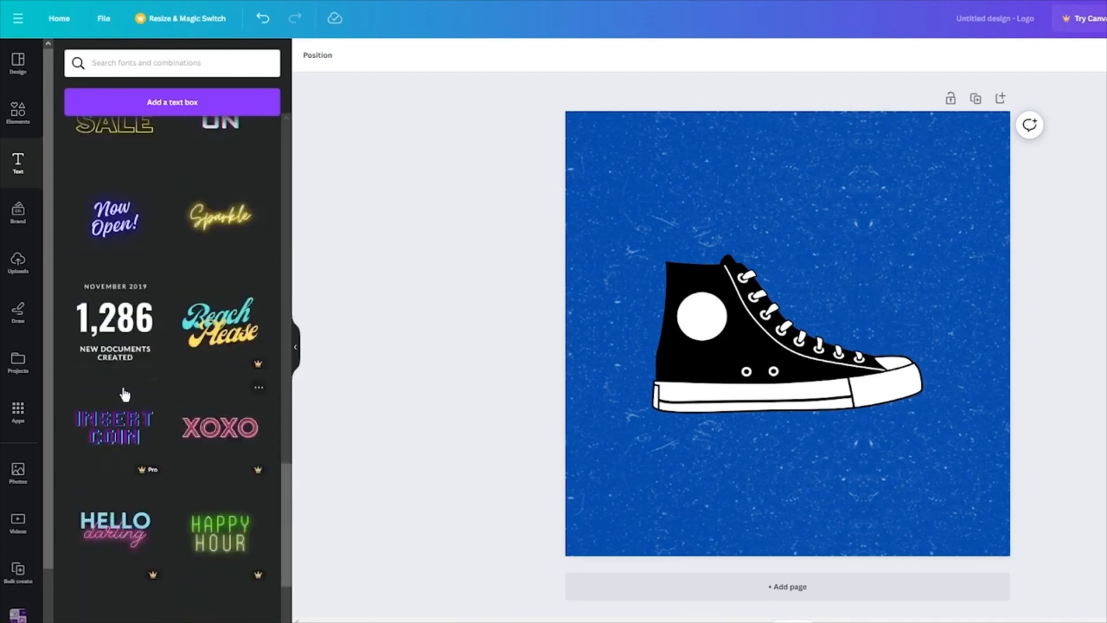
{"action": "scroll", "coordinate": [123, 393], "scroll_direction": "down", "scroll_amount": 4}
{"action": "scroll", "coordinate": [122, 394], "scroll_direction": "down", "scroll_amount": 3}
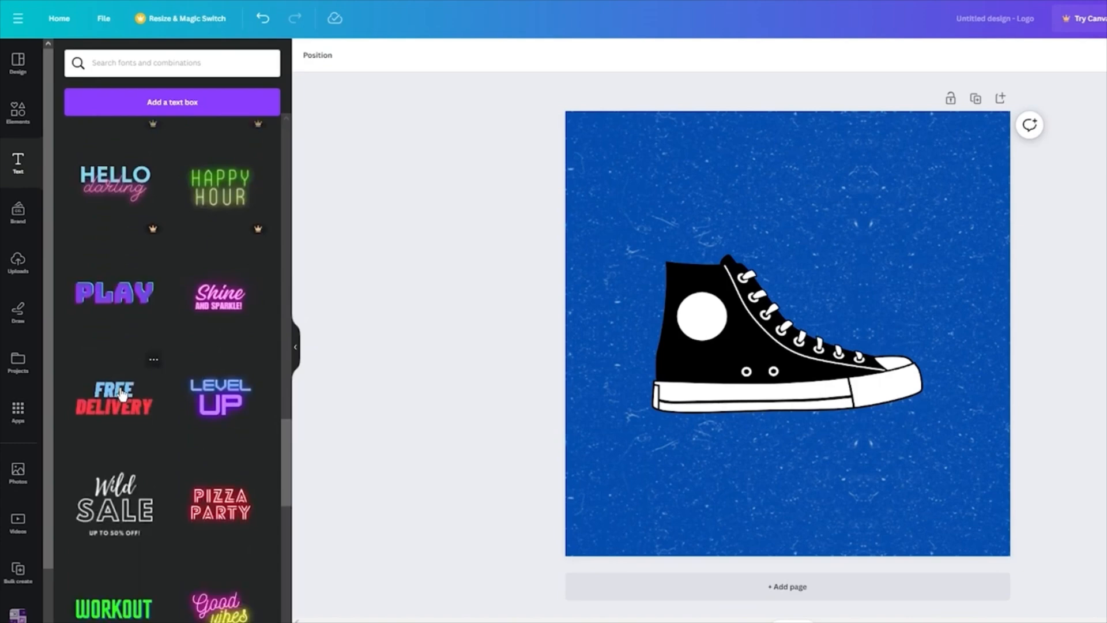
{"action": "scroll", "coordinate": [122, 393], "scroll_direction": "down", "scroll_amount": 3}
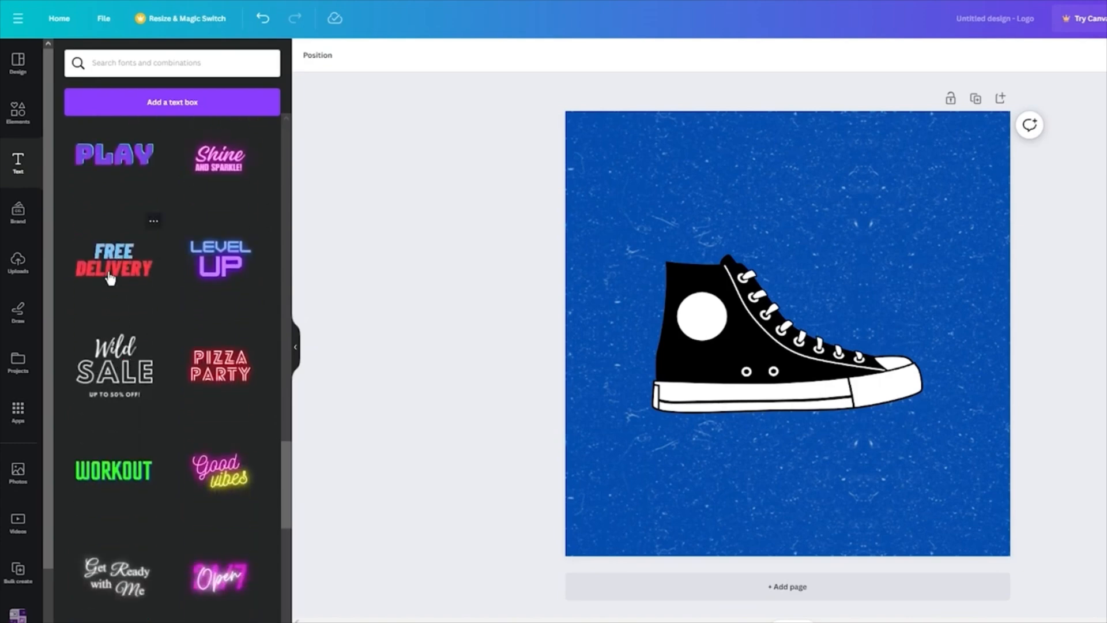
{"action": "left_click", "coordinate": [110, 278]}
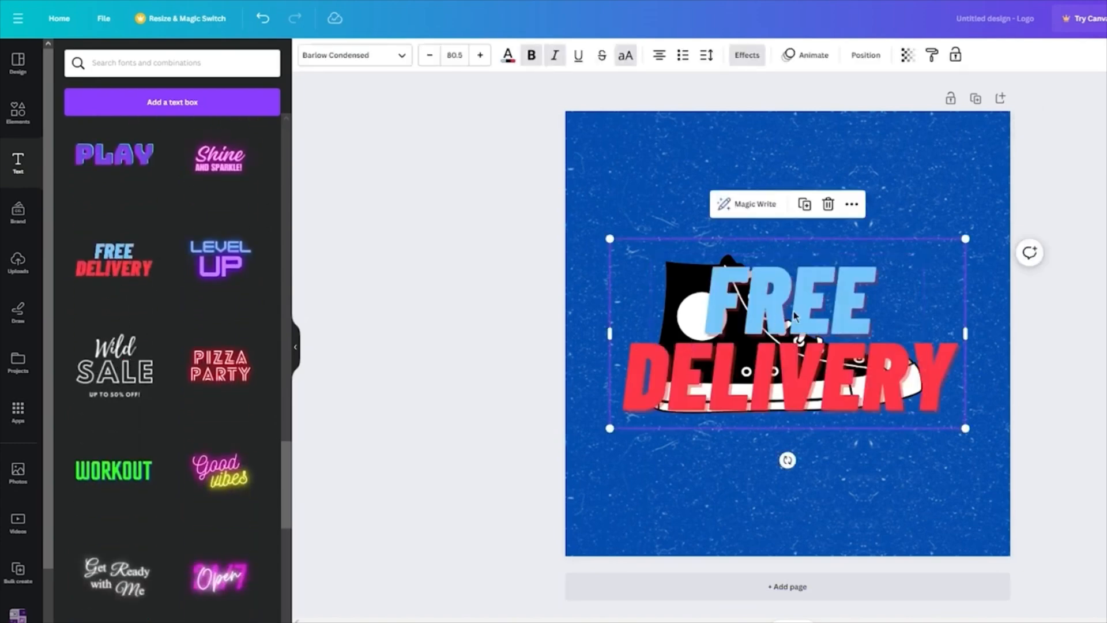
- Replace "FREE" with "SWAG" and "DELIVERY" with "KICKS" in the added text
{"action": "double_click", "coordinate": [892, 299]}
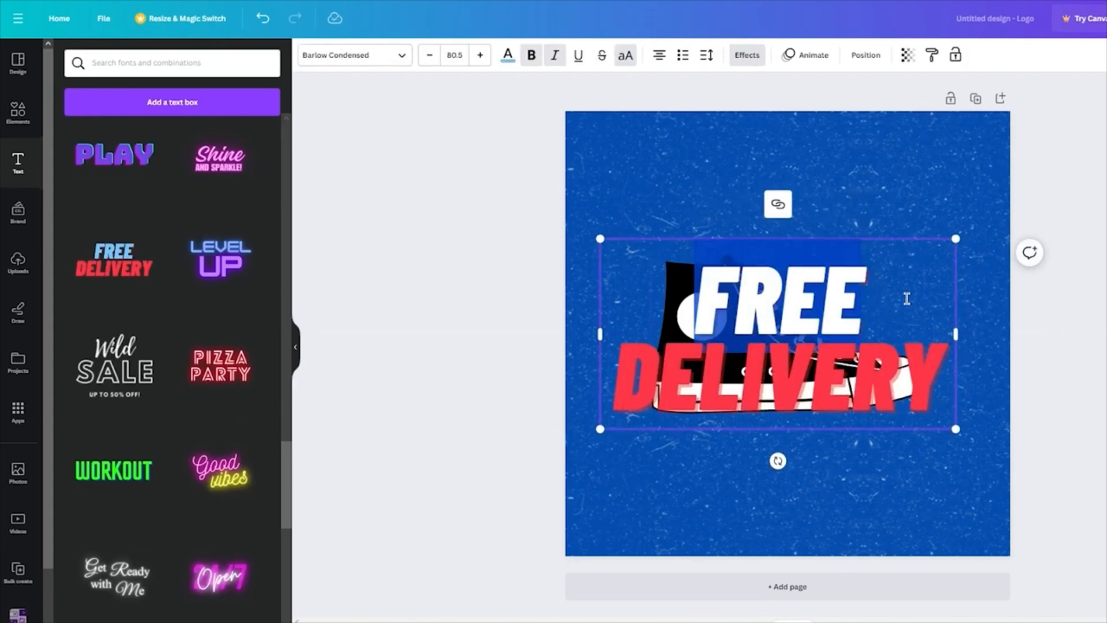
{"action": "type", "text": "SWAG"}
{"action": "double_click", "coordinate": [939, 418]}
{"action": "type", "text": "K"}
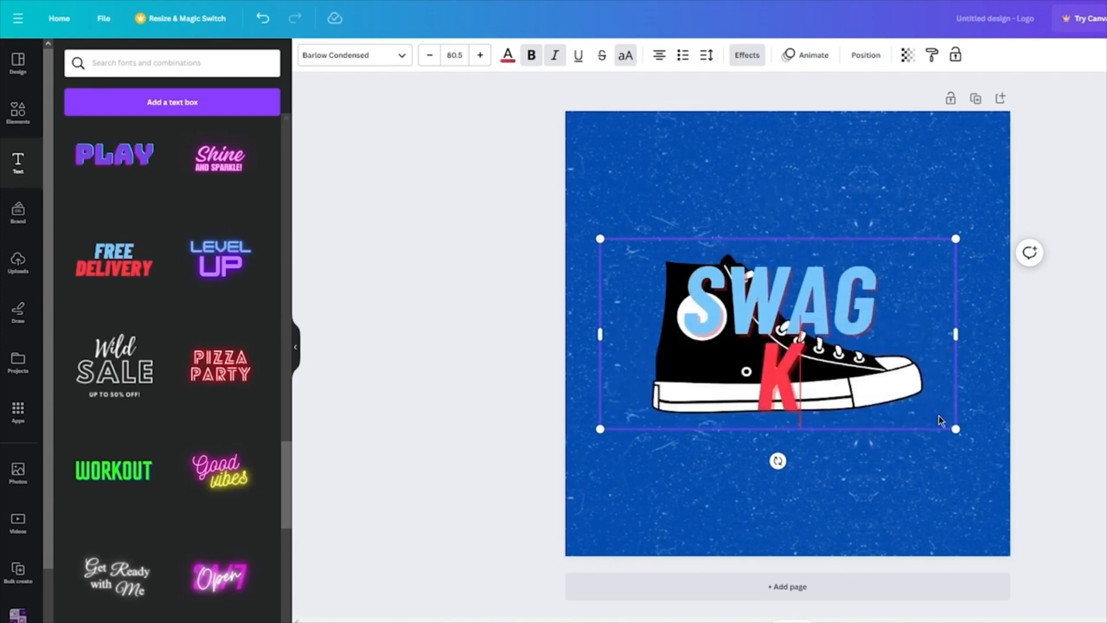
{"action": "type", "text": "ICKS"}
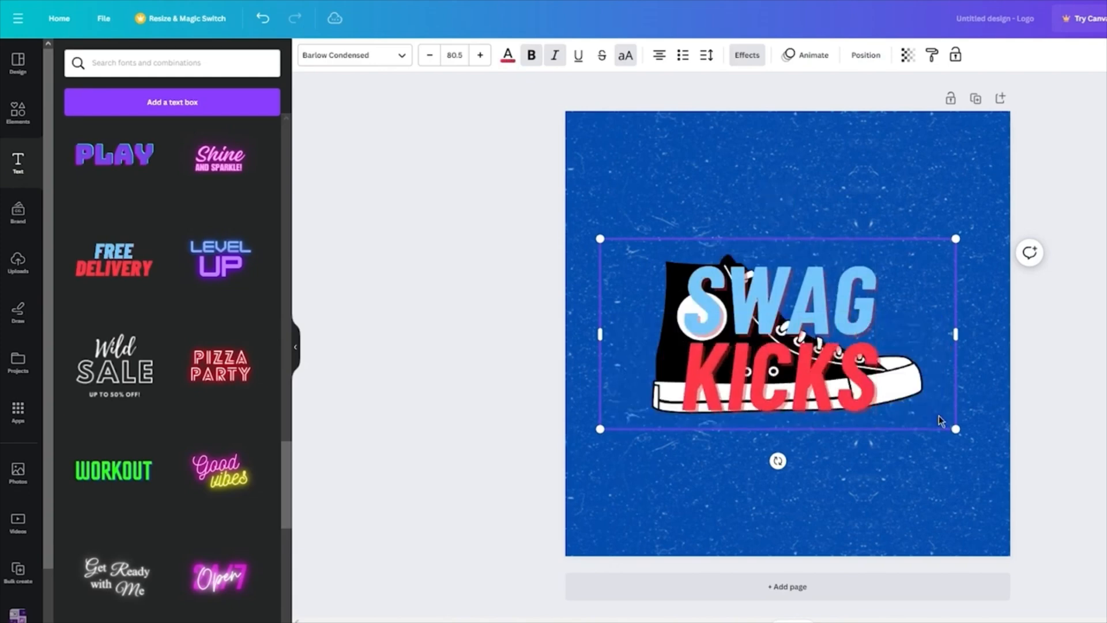
{"action": "left_click", "coordinate": [1031, 412]}
- Recolour the word SWAG green and the word KICKS light orange using the default solid colours
{"action": "left_click", "coordinate": [835, 332]}
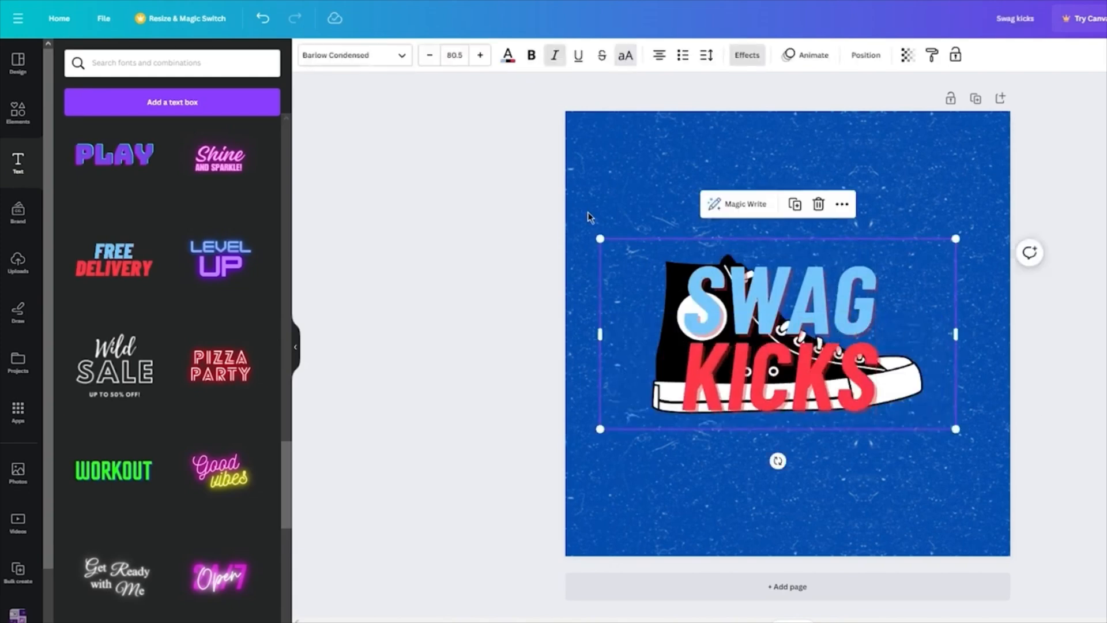
{"action": "double_click", "coordinate": [900, 294]}
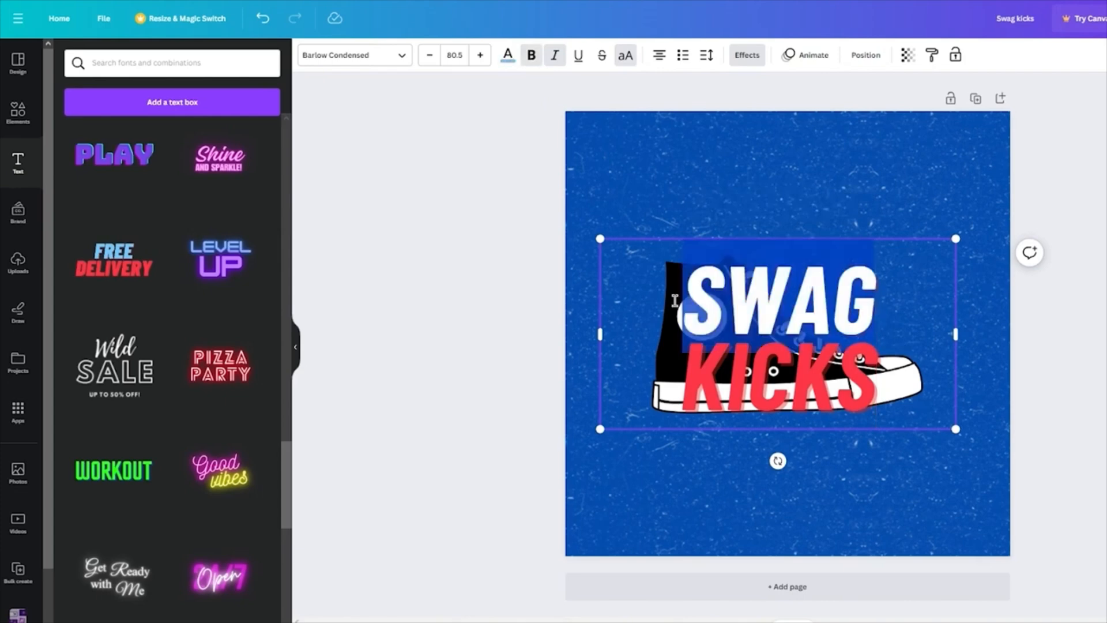
{"action": "left_click", "coordinate": [508, 56]}
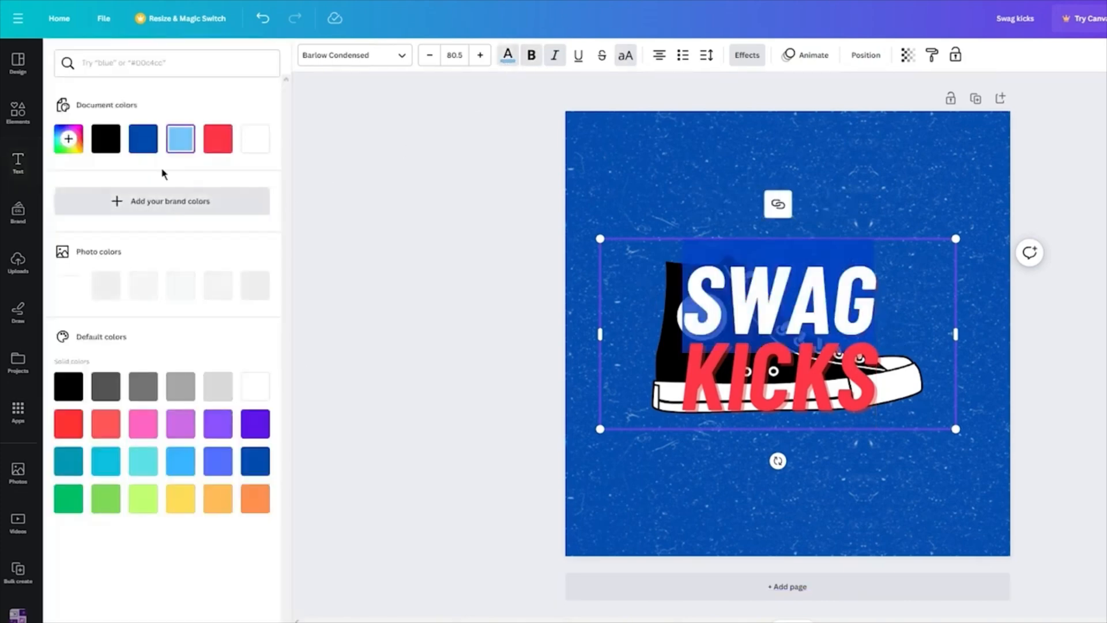
{"action": "left_click", "coordinate": [68, 499]}
{"action": "left_click", "coordinate": [897, 376]}
{"action": "double_click", "coordinate": [897, 376]}
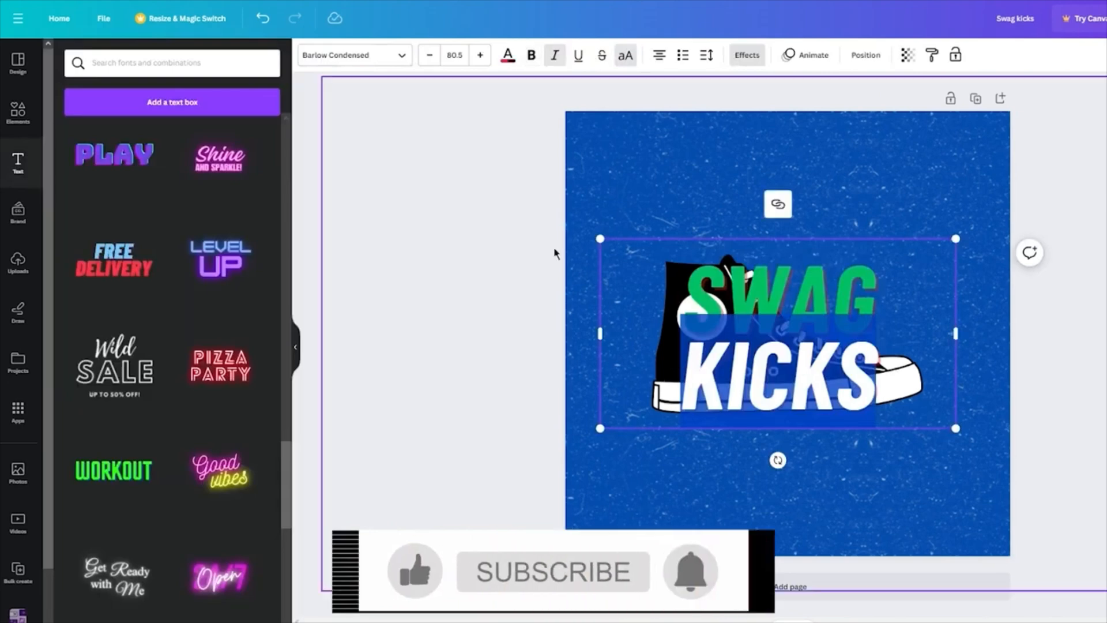
{"action": "left_click", "coordinate": [508, 56]}
{"action": "left_click", "coordinate": [218, 498]}
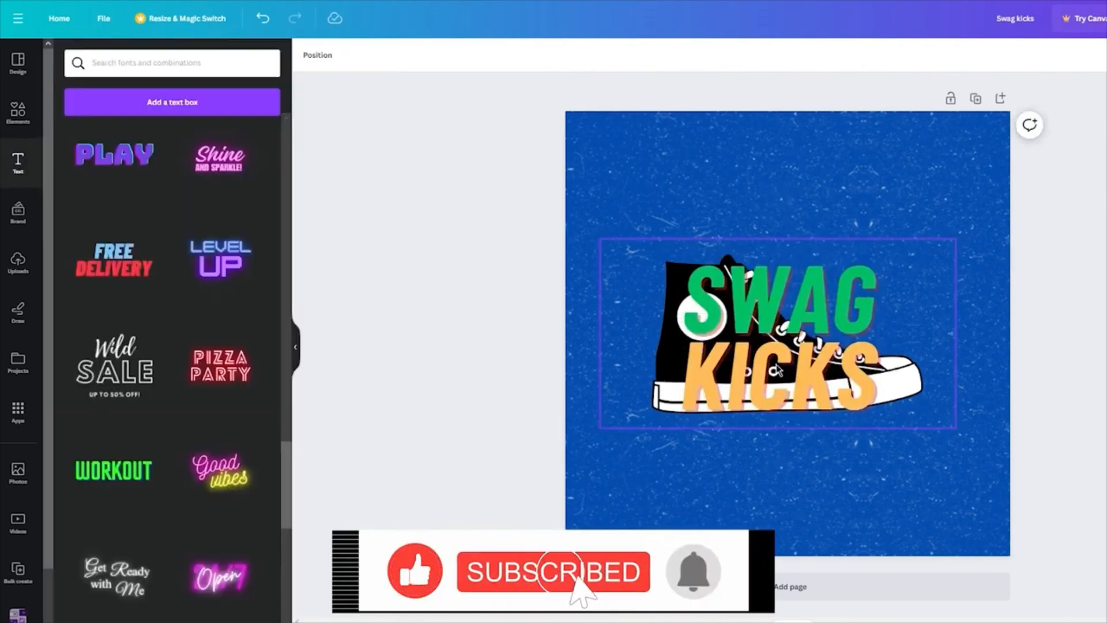
- Send the SWAG KICKS text behind the sneaker, and shrink the sneaker to about 40% of the page width just below the text
{"action": "left_click", "coordinate": [848, 58]}
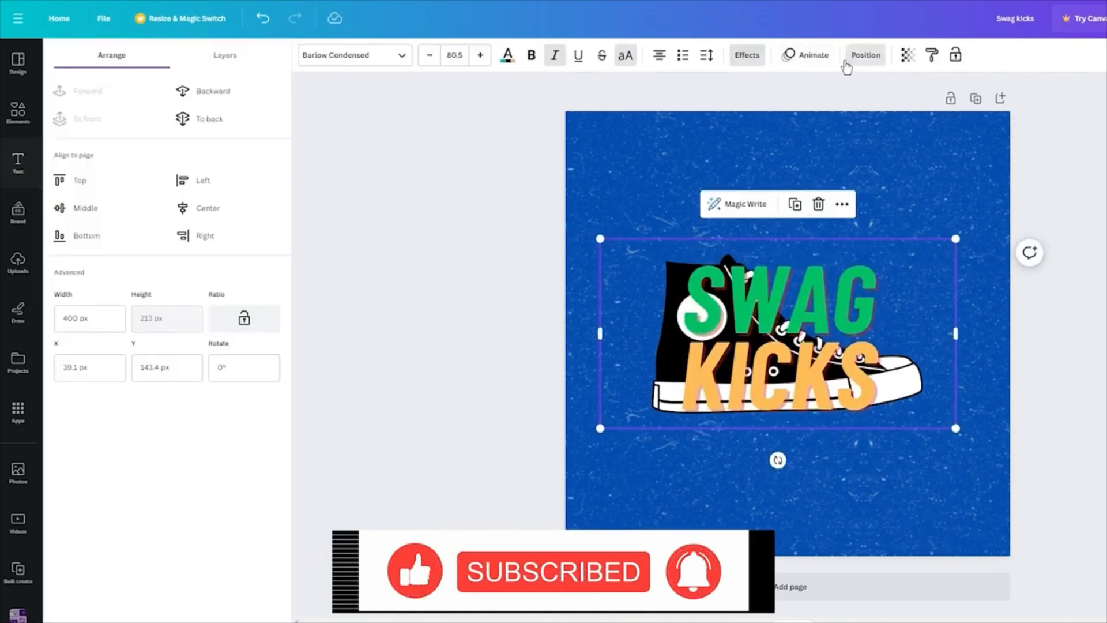
{"action": "left_click", "coordinate": [209, 122]}
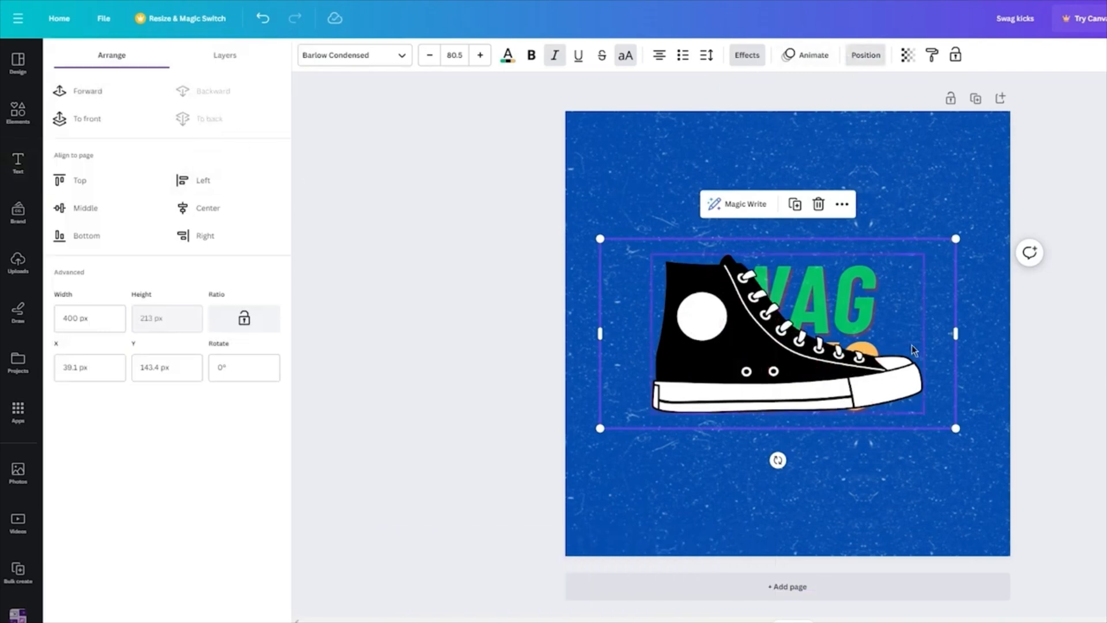
{"action": "left_click", "coordinate": [877, 305]}
{"action": "left_click_drag", "start_coordinate": [927, 249], "coordinate": [823, 314]}
{"action": "left_click", "coordinate": [879, 270]}
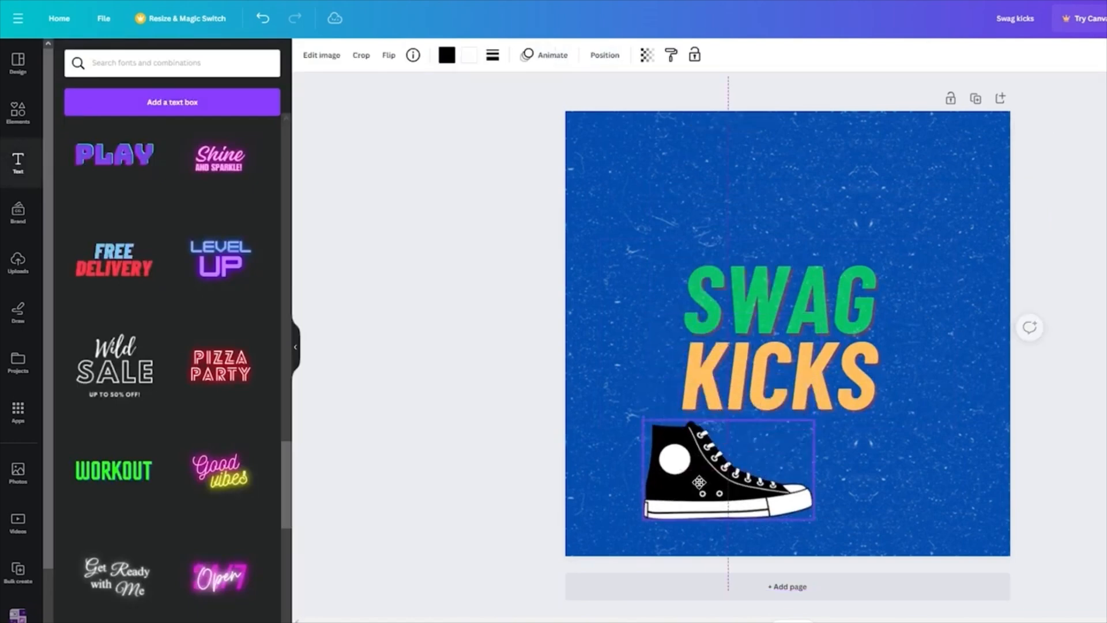
- Bring the speckled background texture to the front, over the text and the sneaker
{"action": "left_click", "coordinate": [915, 316]}
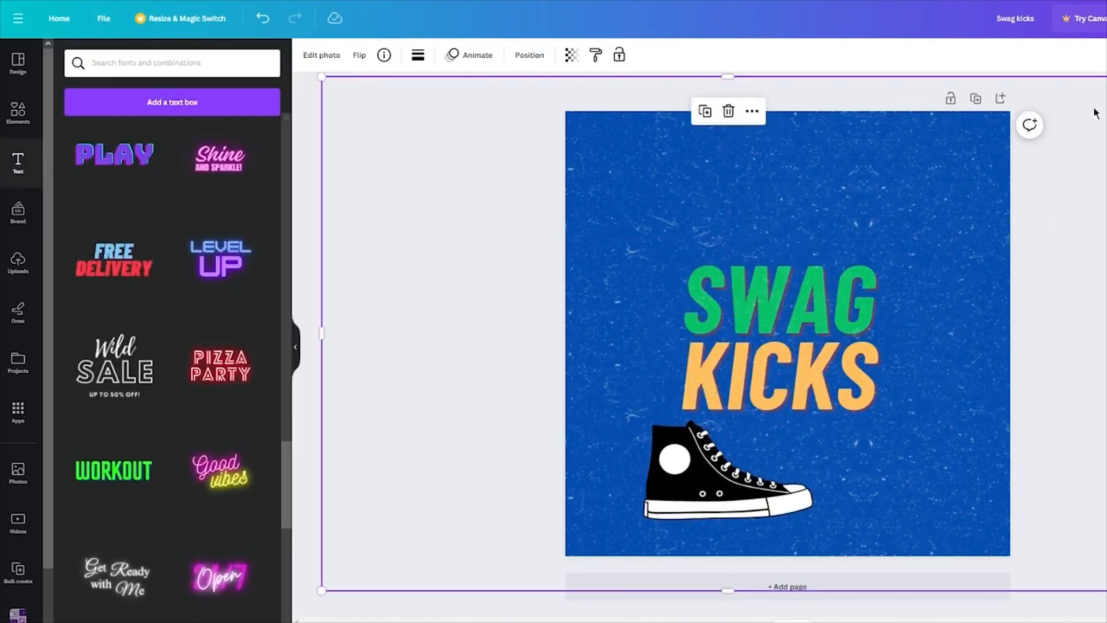
{"action": "left_click", "coordinate": [530, 56]}
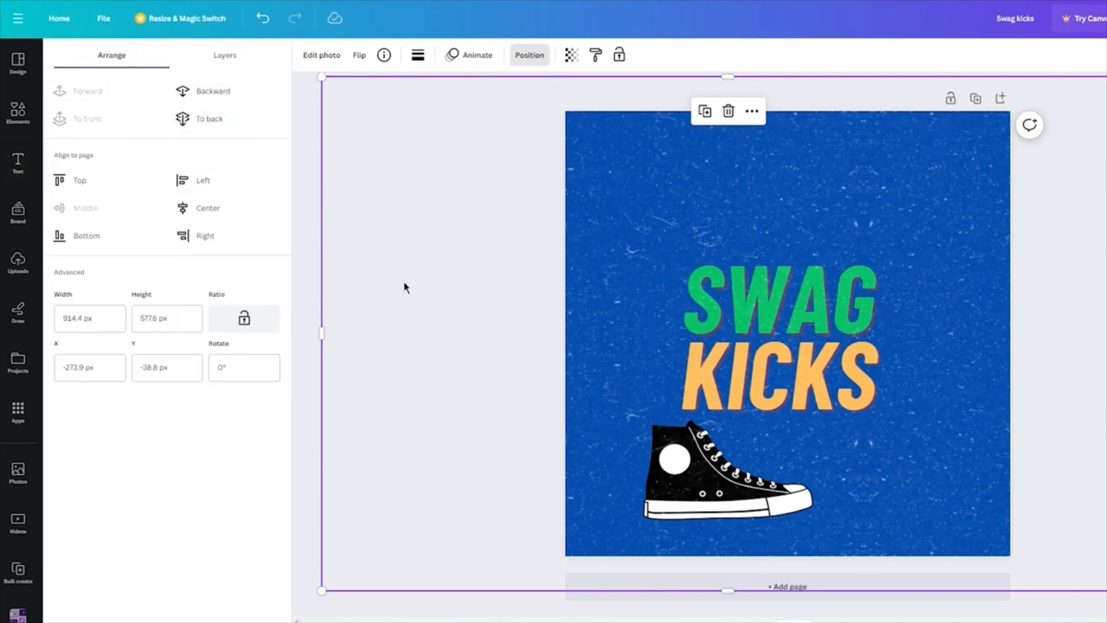
{"action": "left_click", "coordinate": [437, 281]}
{"action": "left_click", "coordinate": [1025, 342]}
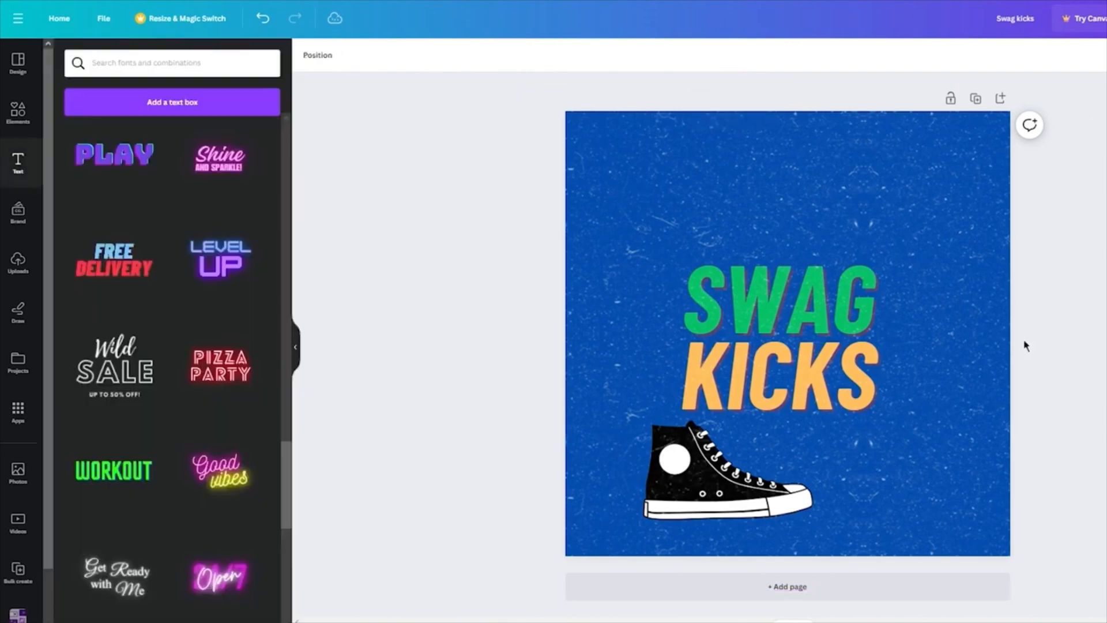
- Move the speckled texture down so it covers only about the bottom quarter of the page
{"action": "left_click", "coordinate": [714, 287]}
{"action": "left_click", "coordinate": [668, 201]}
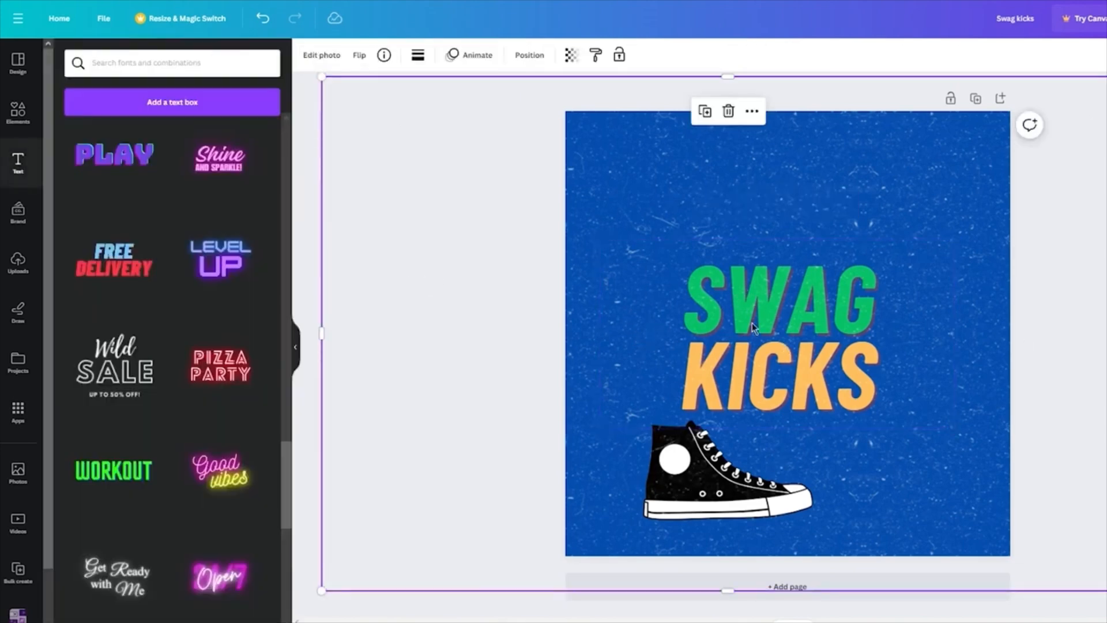
{"action": "left_click_drag", "start_coordinate": [552, 183], "coordinate": [593, 467]}
- Enlarge the SWAG KICKS text to font size 106 and shift the texture almost entirely off the page's left edge
{"action": "left_click", "coordinate": [953, 243]}
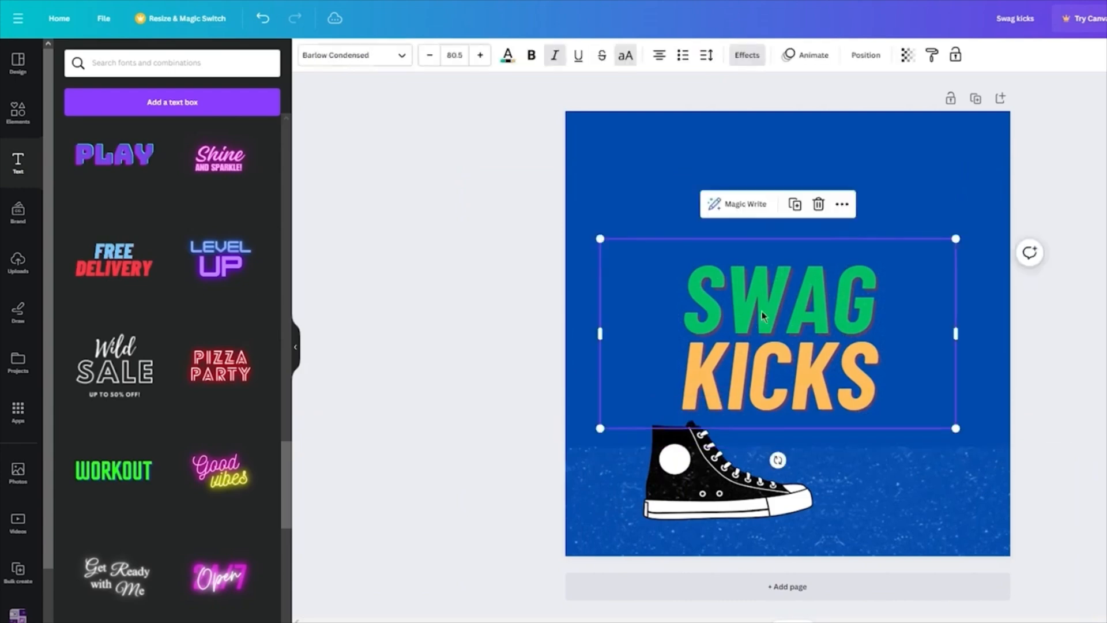
{"action": "left_click_drag", "start_coordinate": [953, 243], "coordinate": [1068, 178]}
{"action": "left_click", "coordinate": [954, 519]}
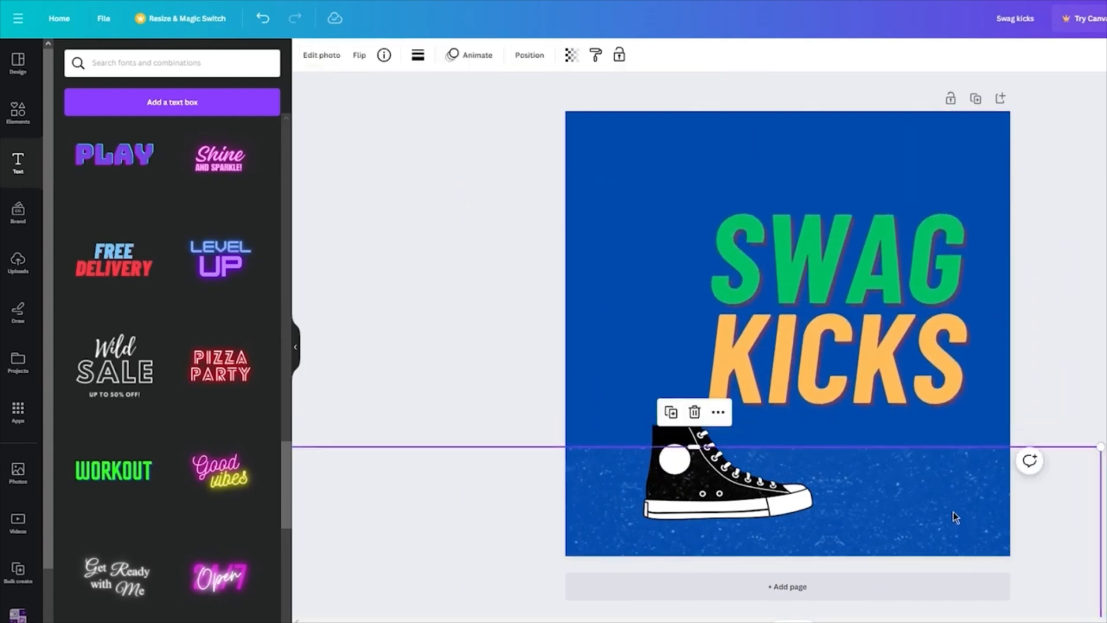
{"action": "left_click_drag", "start_coordinate": [954, 519], "coordinate": [462, 455]}
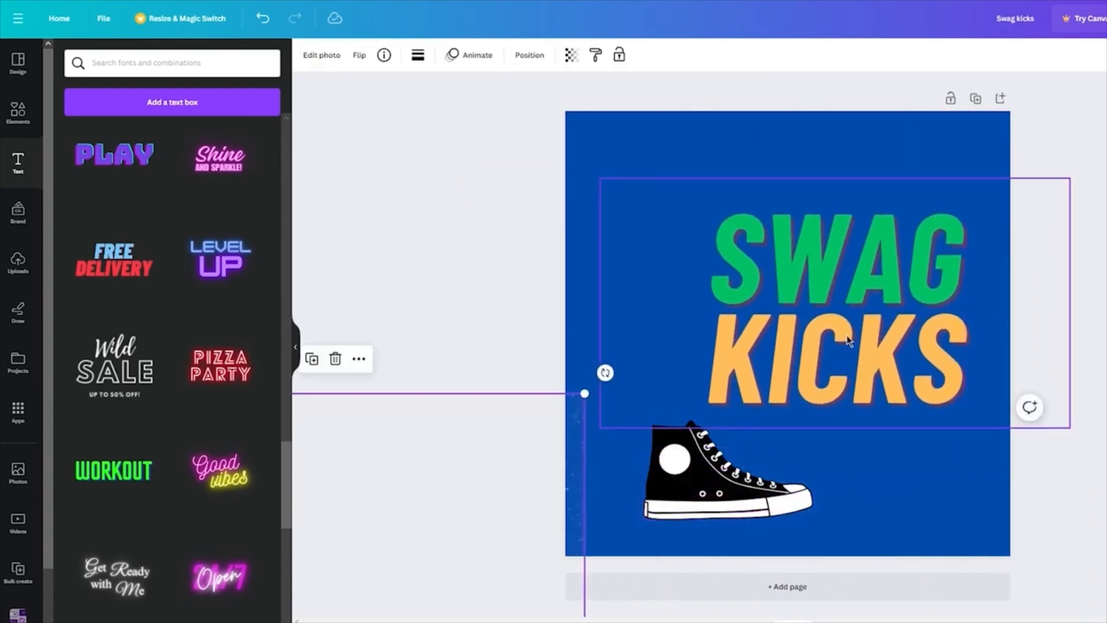
- Move the SWAG KICKS text back near the page centre and place the sneaker over the middle of the text
{"action": "left_click_drag", "start_coordinate": [841, 310], "coordinate": [806, 324]}
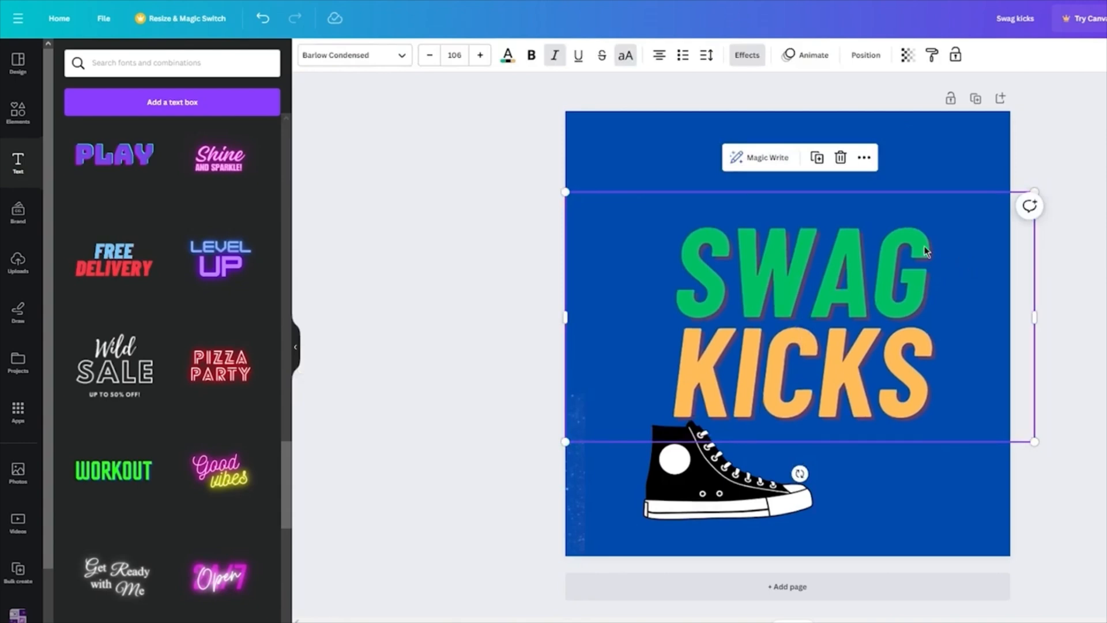
{"action": "left_click_drag", "start_coordinate": [741, 502], "coordinate": [822, 360]}
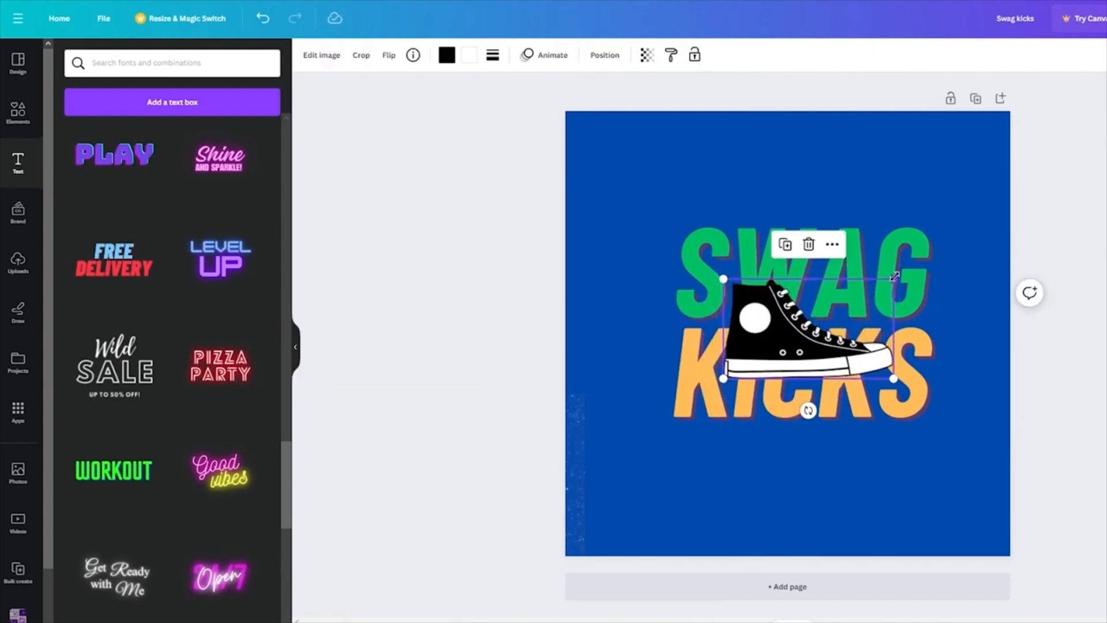
- Enlarge the sneaker by about a third and recentre it over the SWAG KICKS text
{"action": "left_click_drag", "start_coordinate": [894, 278], "coordinate": [954, 245]}
{"action": "left_click_drag", "start_coordinate": [814, 330], "coordinate": [775, 351]}
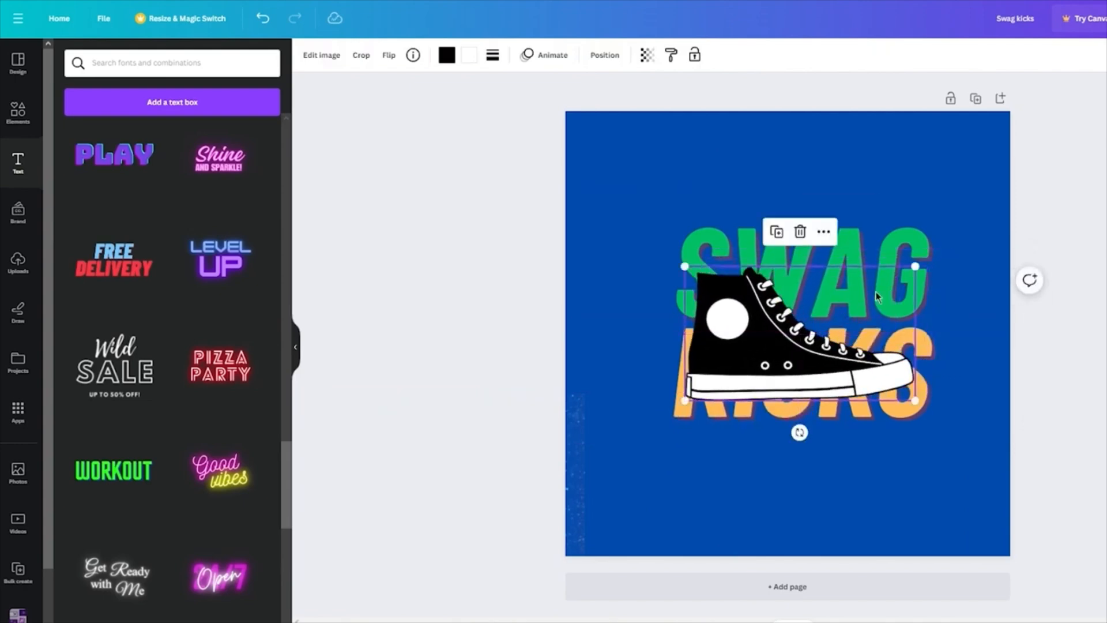
- Narrow the SWAG KICKS text box to about 400 px wide and move it to the page centre behind the sneaker
{"action": "left_click", "coordinate": [698, 238]}
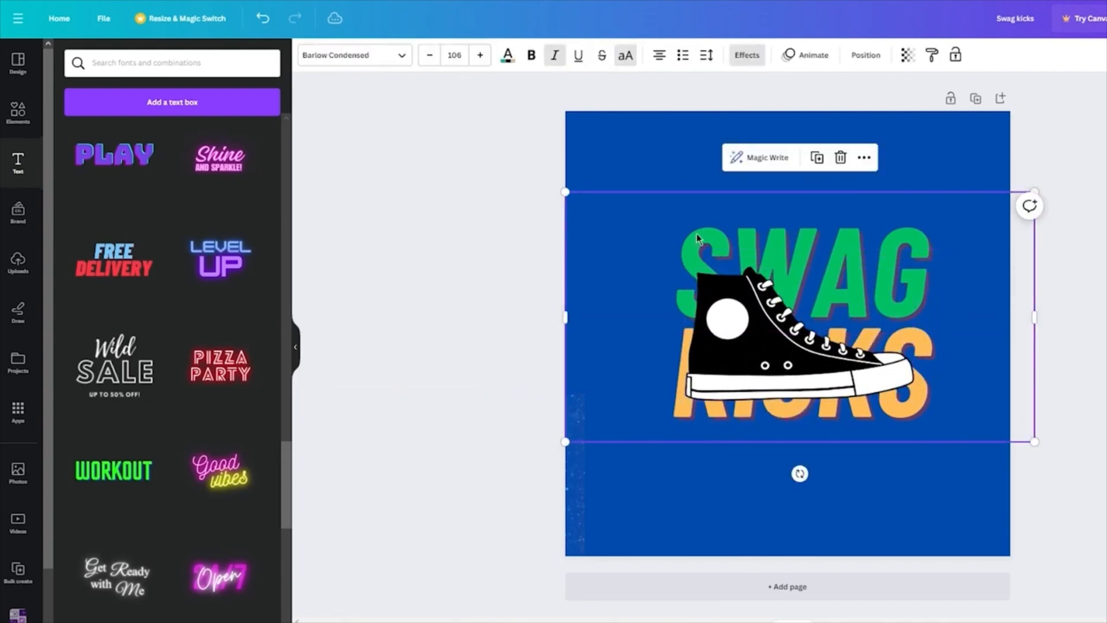
{"action": "left_click", "coordinate": [566, 318]}
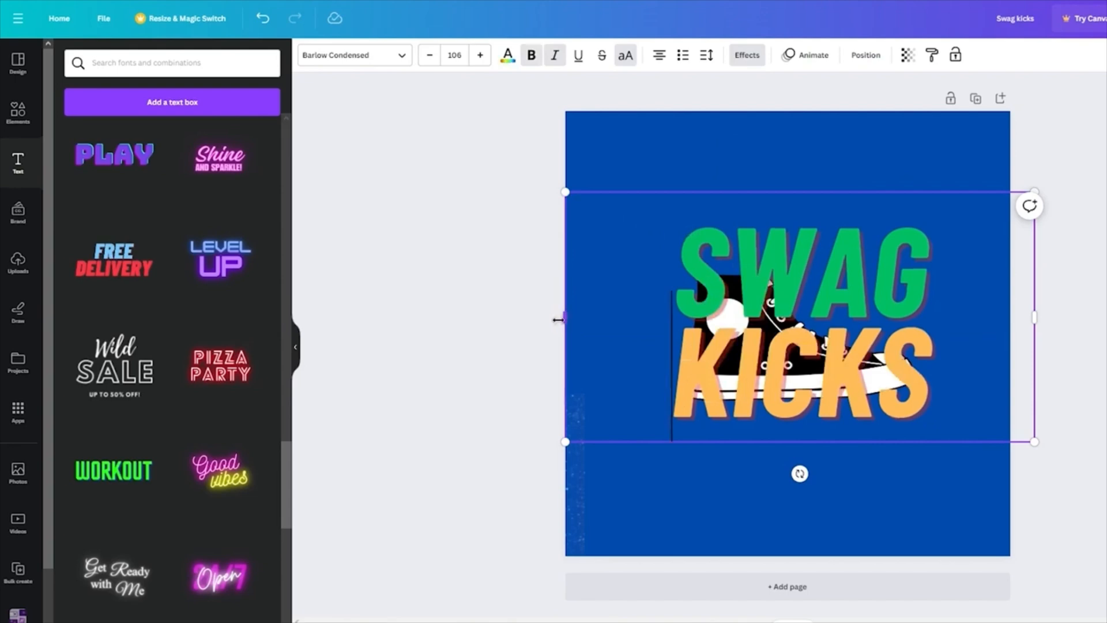
{"action": "left_click", "coordinate": [543, 322]}
{"action": "left_click", "coordinate": [571, 316]}
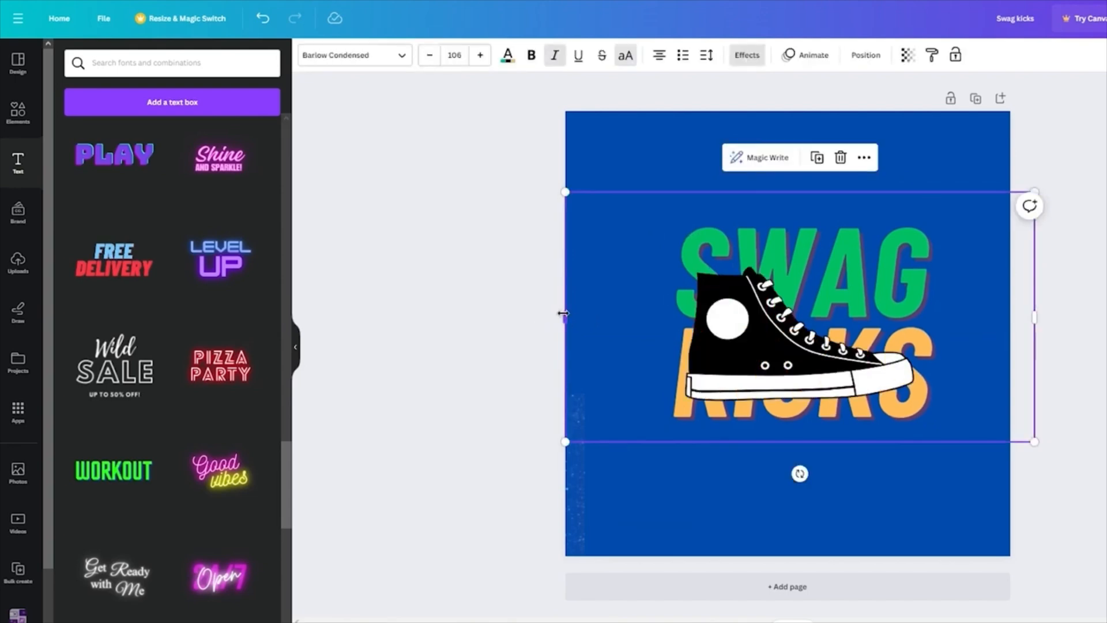
{"action": "left_click_drag", "start_coordinate": [564, 313], "coordinate": [681, 317]}
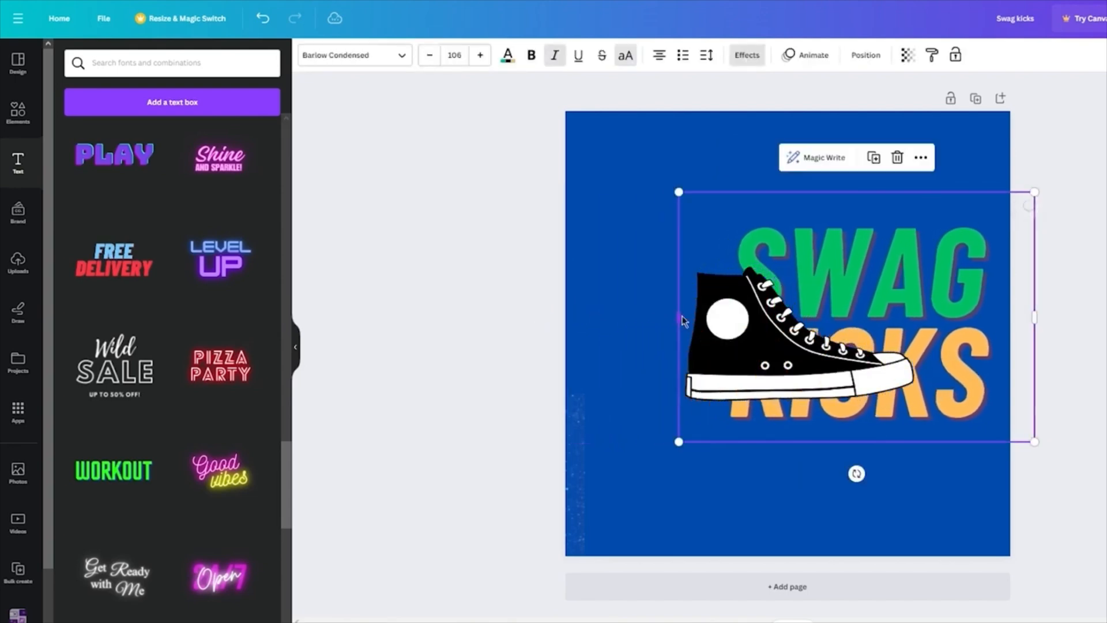
{"action": "left_click_drag", "start_coordinate": [964, 236], "coordinate": [895, 245]}
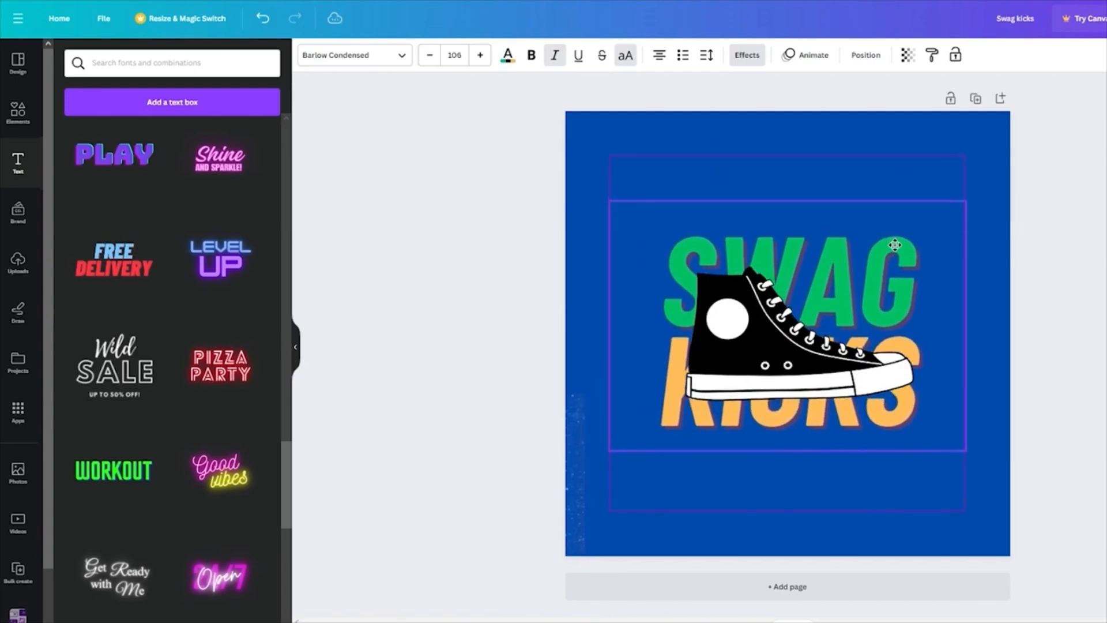
- Bring the SWAG KICKS text to the front, over the sneaker
{"action": "left_click", "coordinate": [929, 406]}
{"action": "left_click", "coordinate": [931, 397]}
{"action": "left_click_drag", "start_coordinate": [932, 398], "coordinate": [647, 397]}
{"action": "left_click", "coordinate": [871, 59]}
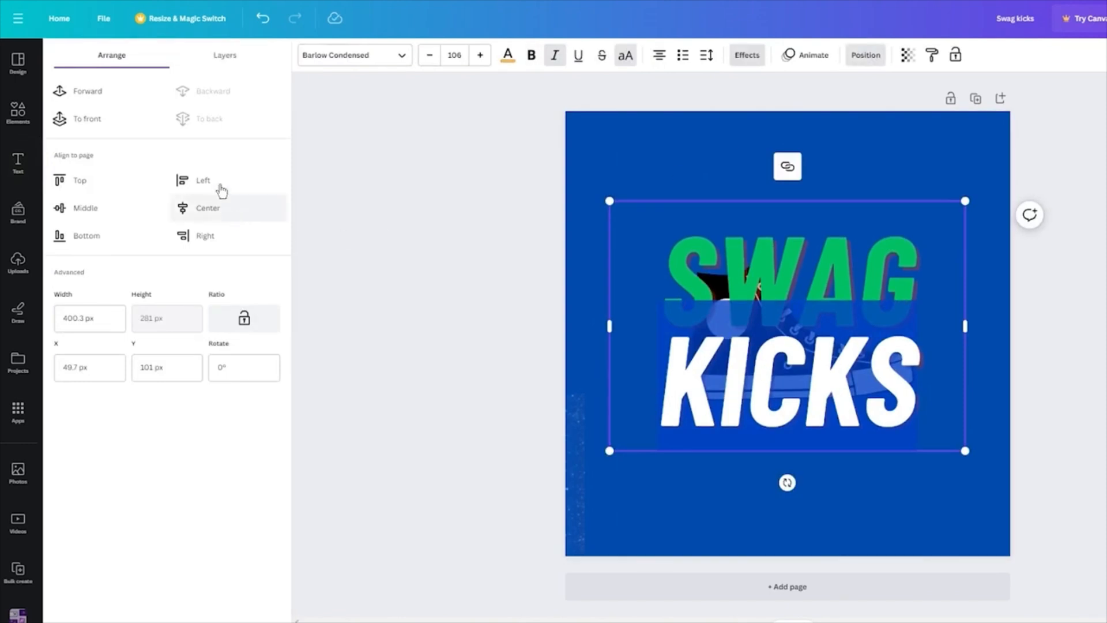
{"action": "left_click", "coordinate": [100, 111]}
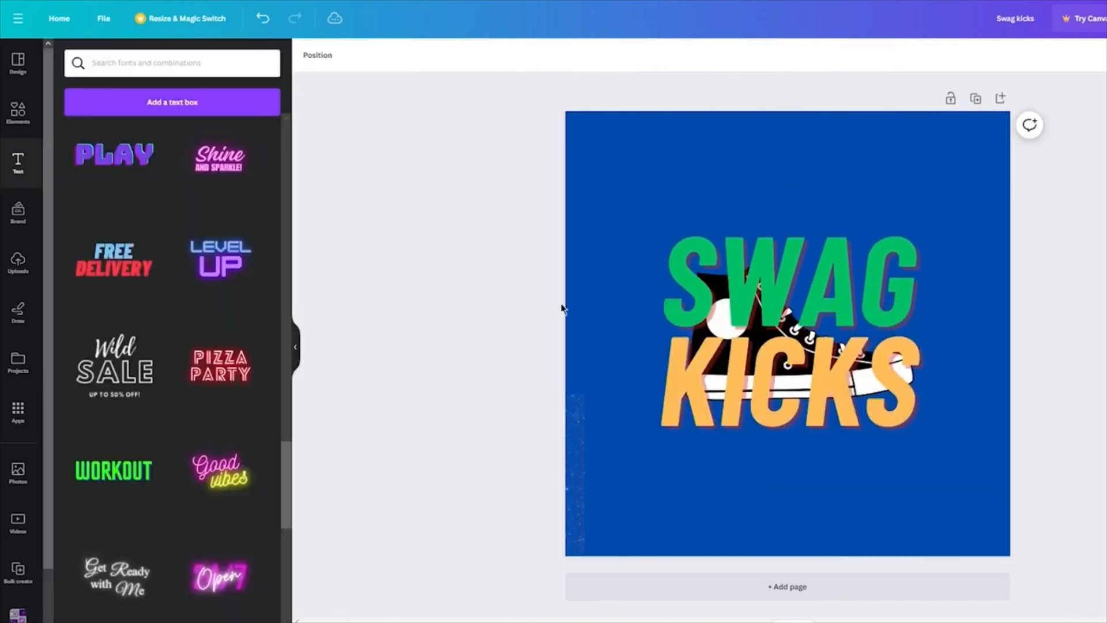
- Send the SWAG KICKS text to the back, behind the sneaker
{"action": "left_click", "coordinate": [767, 275]}
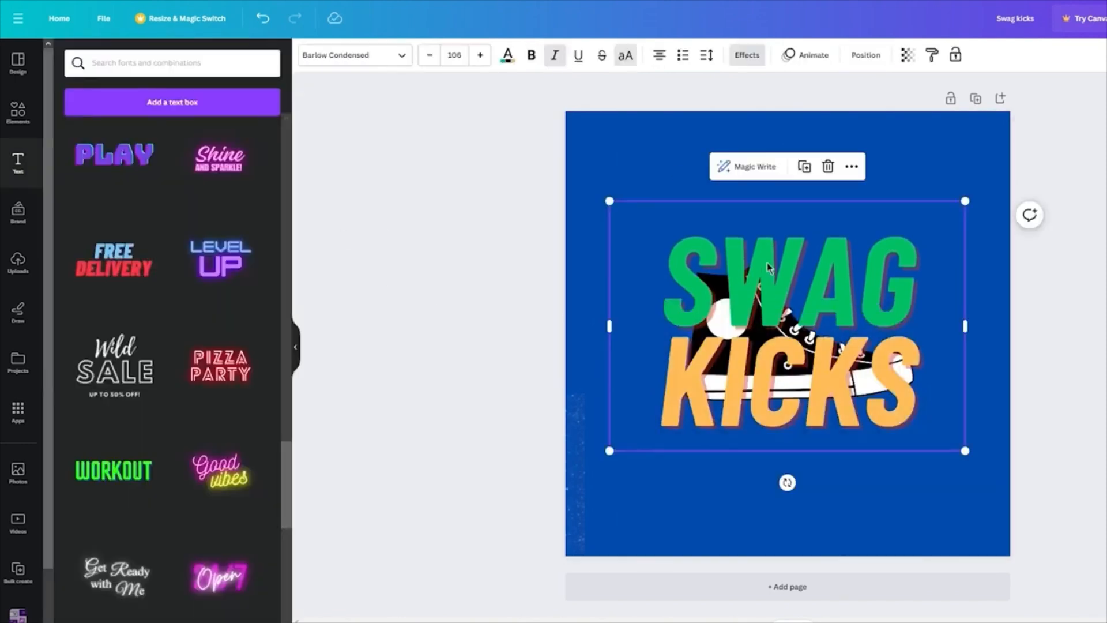
{"action": "left_click", "coordinate": [845, 321]}
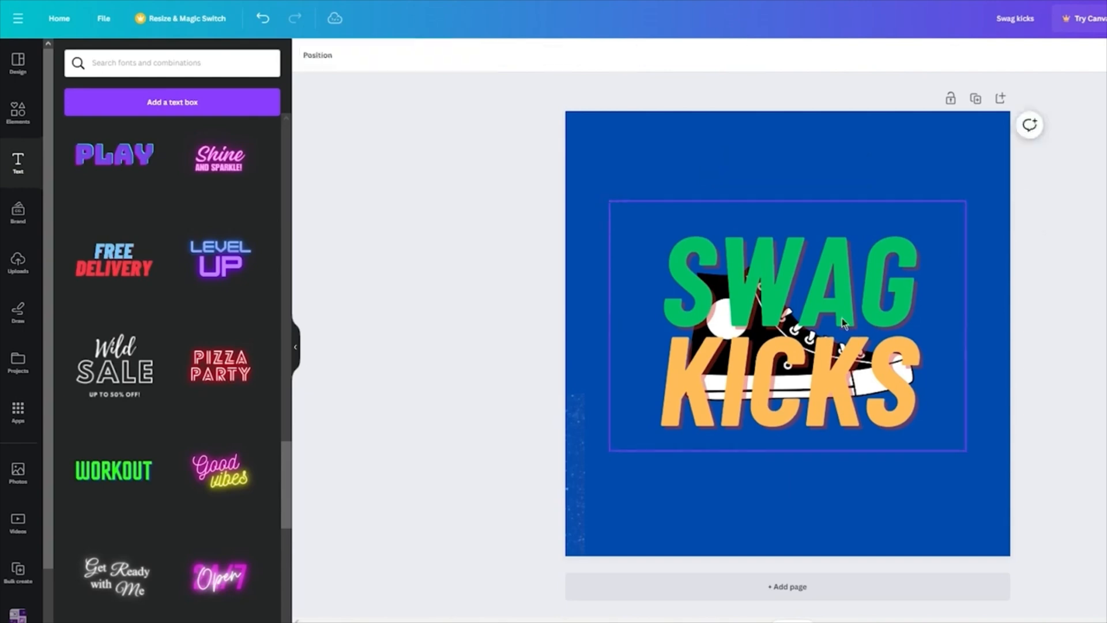
{"action": "left_click", "coordinate": [884, 315]}
{"action": "left_click", "coordinate": [898, 312]}
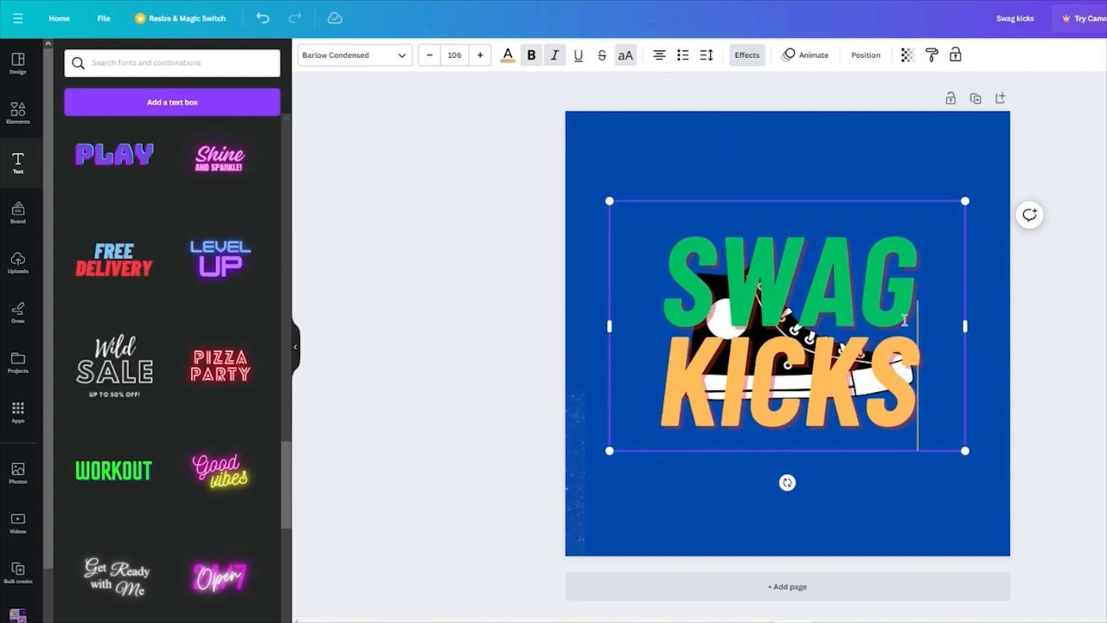
{"action": "left_click", "coordinate": [1102, 361]}
{"action": "left_click", "coordinate": [820, 320]}
{"action": "left_click", "coordinate": [878, 54]}
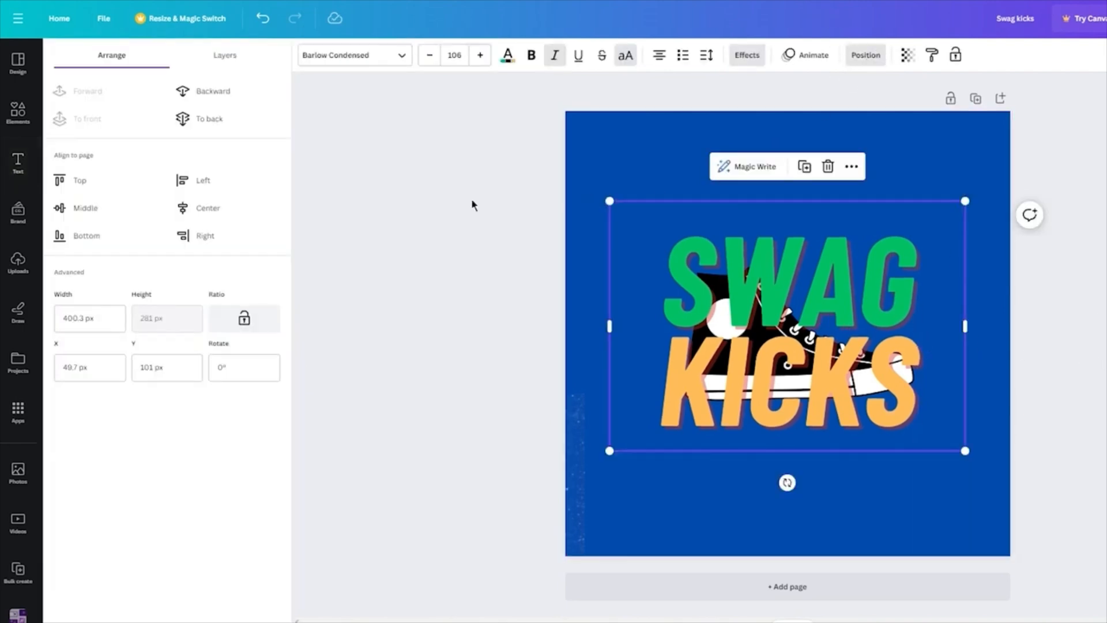
{"action": "left_click", "coordinate": [211, 119]}
{"action": "left_click", "coordinate": [494, 291]}
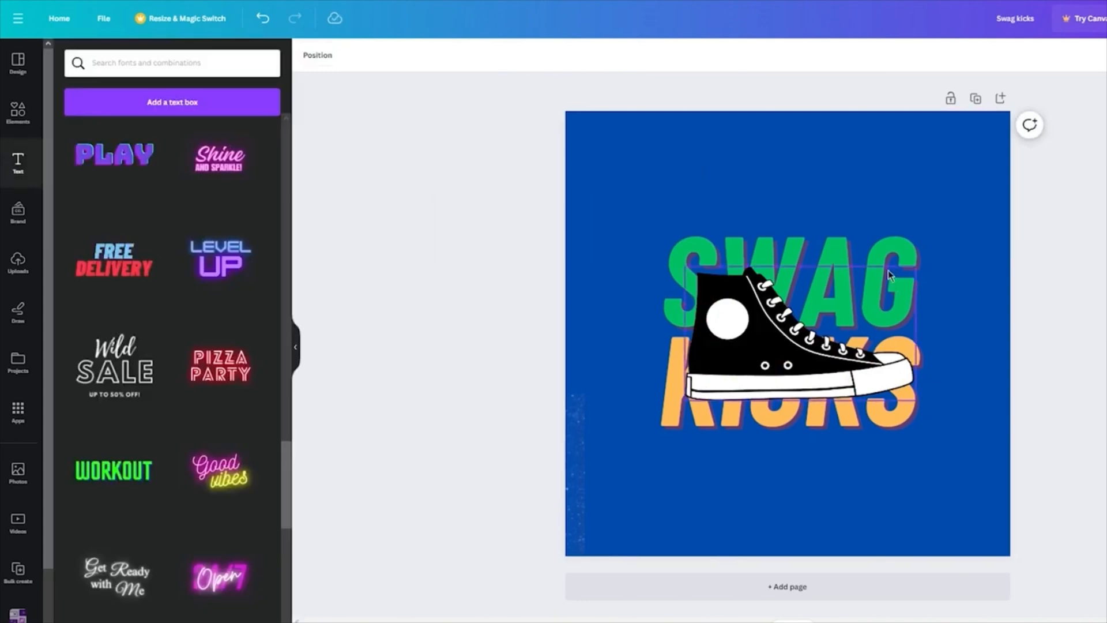
- Enlarge the SWAG KICKS text to font size 131 and recentre it behind the sneaker
{"action": "left_click", "coordinate": [939, 226]}
{"action": "left_click_drag", "start_coordinate": [963, 203], "coordinate": [1058, 163]}
{"action": "left_click_drag", "start_coordinate": [947, 247], "coordinate": [907, 265]}
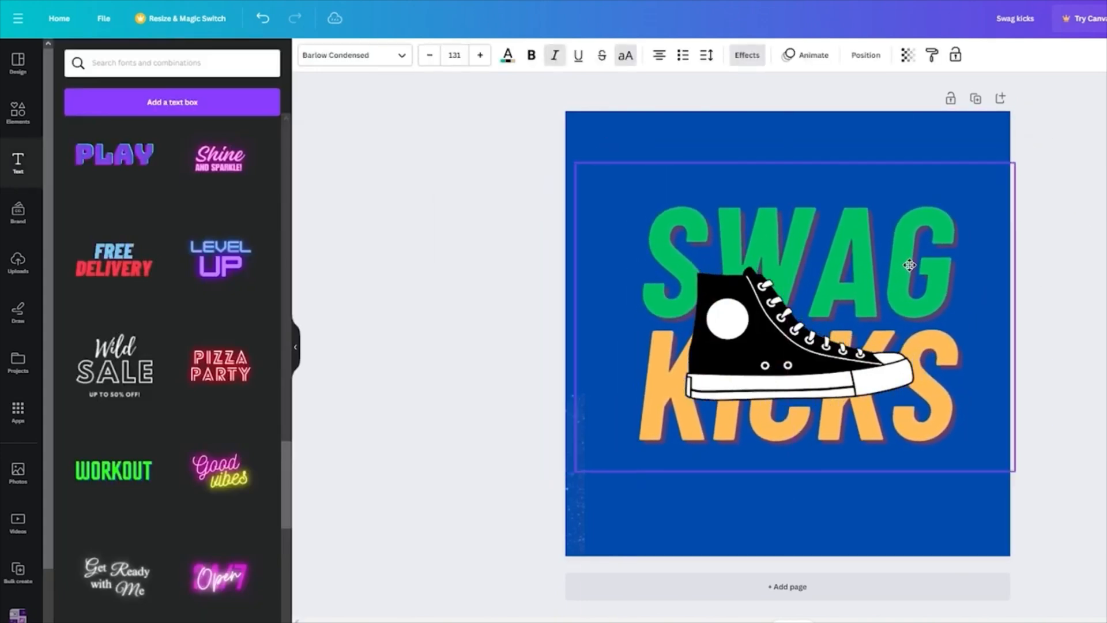
{"action": "left_click", "coordinate": [1094, 336]}
- Try the speckled texture across the whole page, and shift it back to cover only about the page's left two-fifths
{"action": "left_click_drag", "start_coordinate": [571, 521], "coordinate": [1103, 210]}
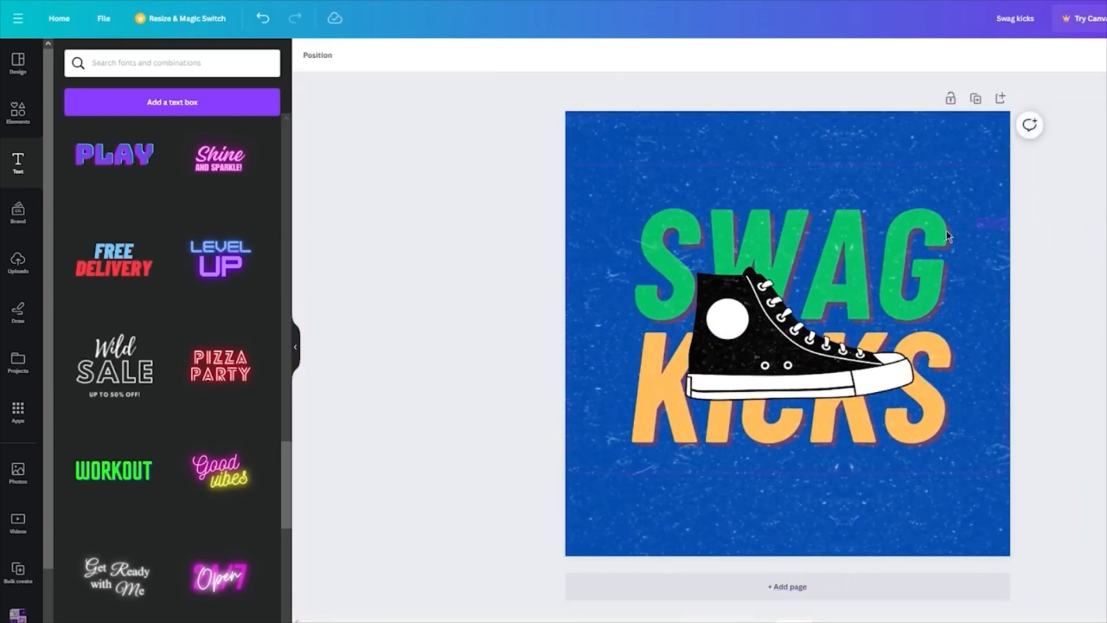
{"action": "left_click", "coordinate": [714, 226]}
{"action": "left_click", "coordinate": [646, 157]}
{"action": "left_click_drag", "start_coordinate": [627, 149], "coordinate": [248, 204]}
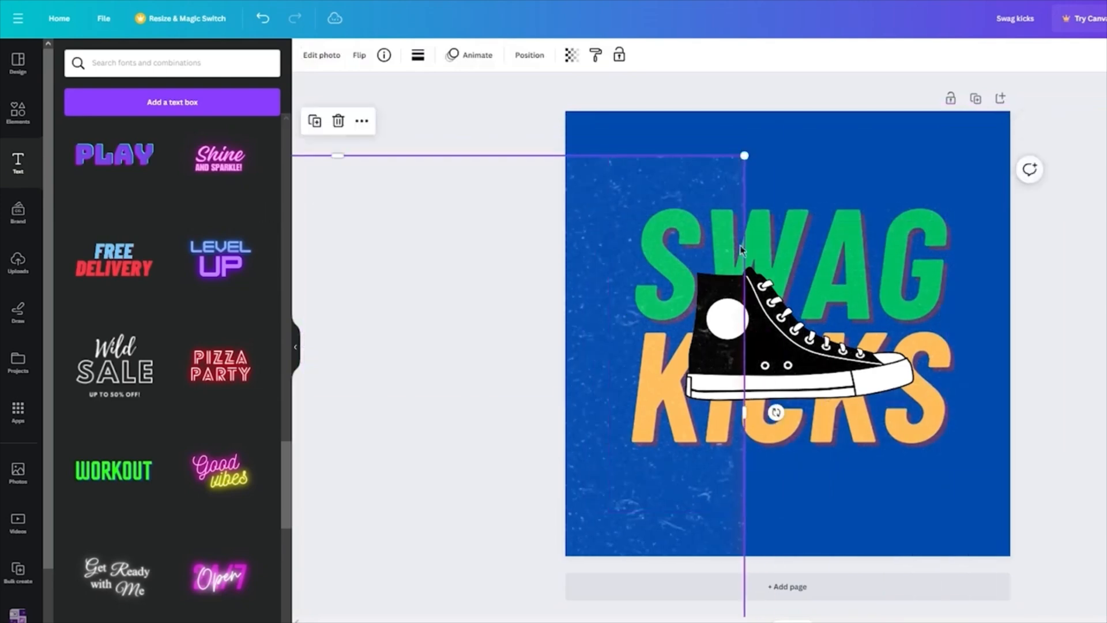
- Try the SWAG KICKS text one layer forward over the sneaker, and send it to the back again
{"action": "left_click", "coordinate": [880, 241]}
{"action": "left_click", "coordinate": [865, 55]}
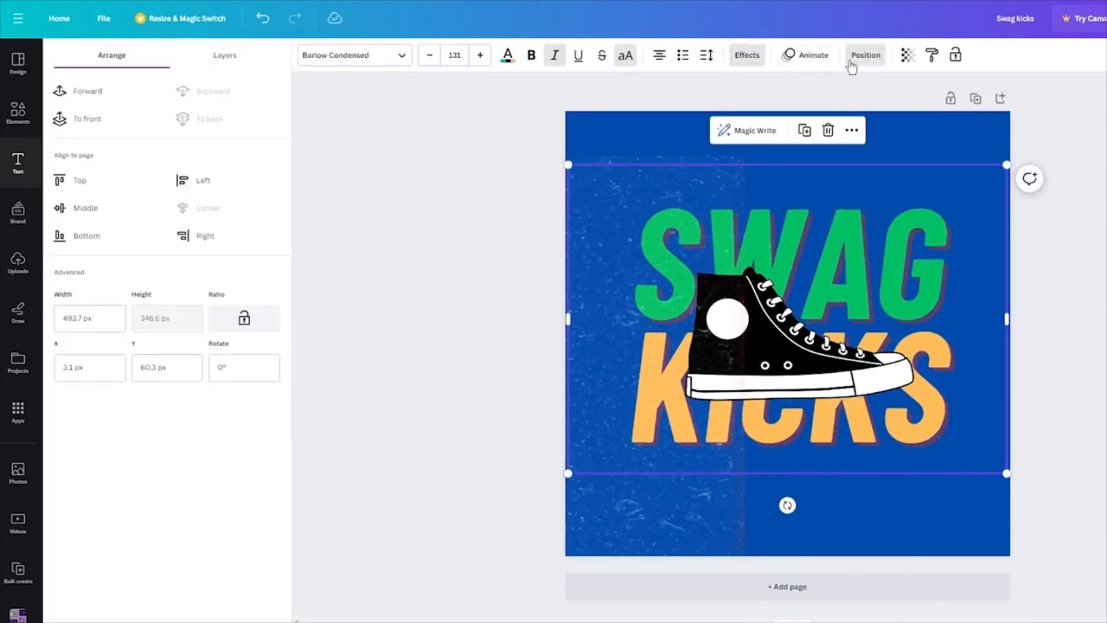
{"action": "left_click", "coordinate": [109, 99]}
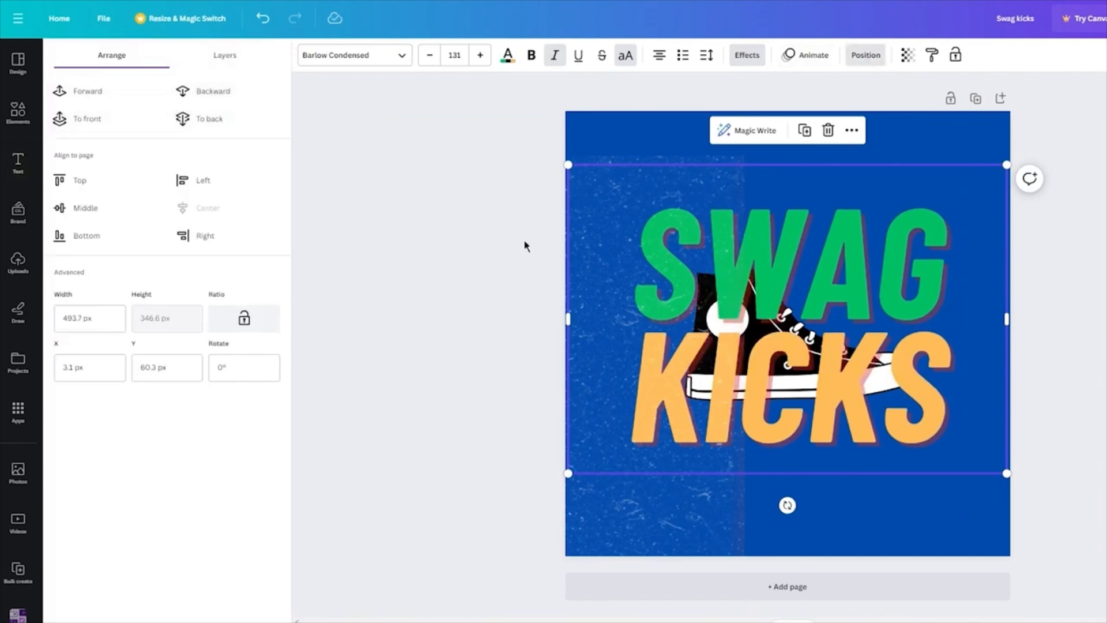
{"action": "left_click", "coordinate": [183, 118]}
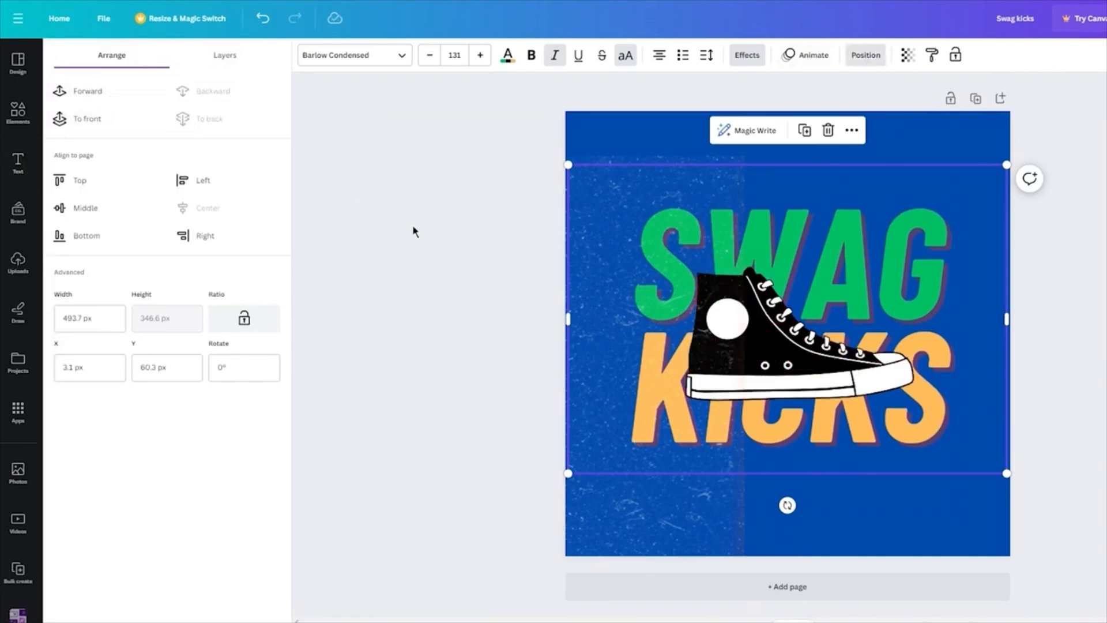
- Place the speckled texture behind the text and sneaker and move it to cover the entire page
{"action": "left_click", "coordinate": [601, 260]}
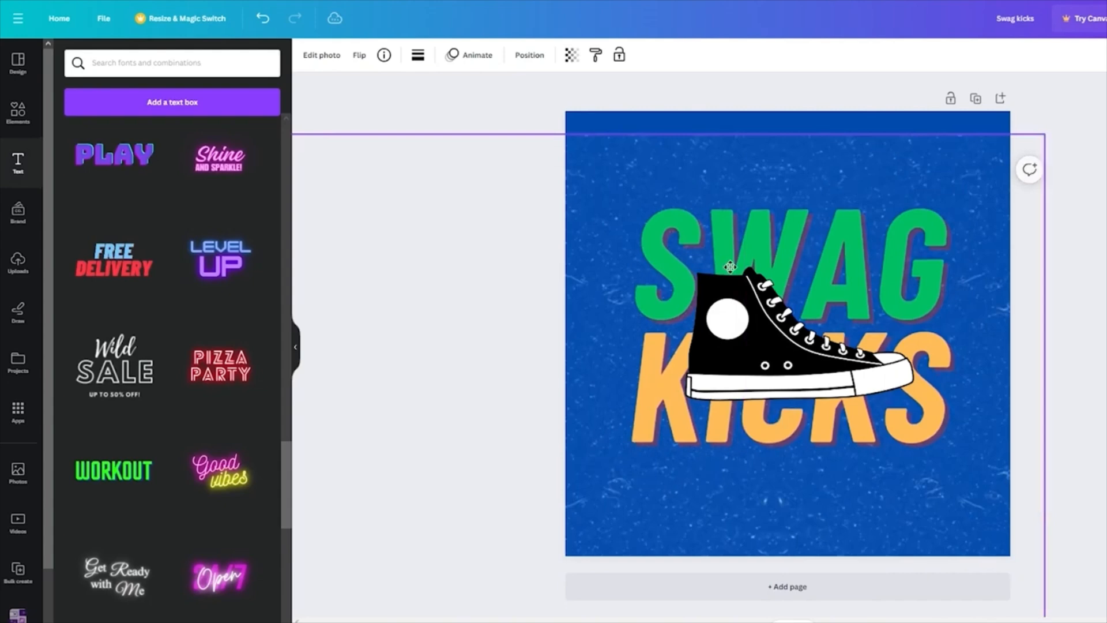
{"action": "left_click_drag", "start_coordinate": [730, 267], "coordinate": [840, 232]}
{"action": "left_click", "coordinate": [1087, 231]}
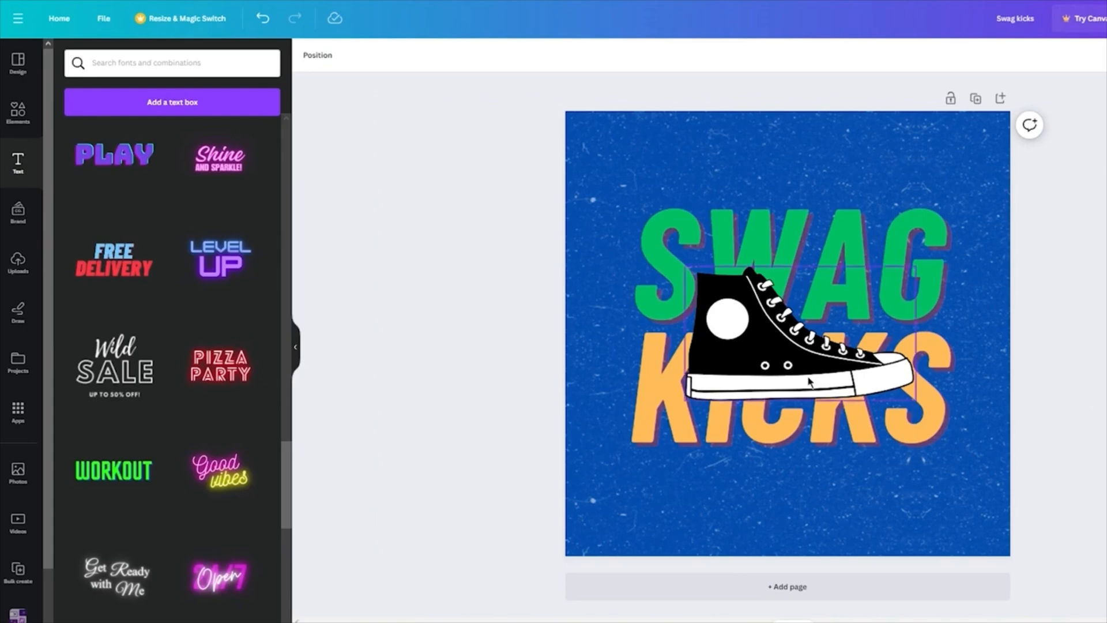
- Browse the "shoes" graphics in the elements library for a simple running-shoe outline
{"action": "left_click", "coordinate": [18, 161]}
{"action": "left_click", "coordinate": [17, 110]}
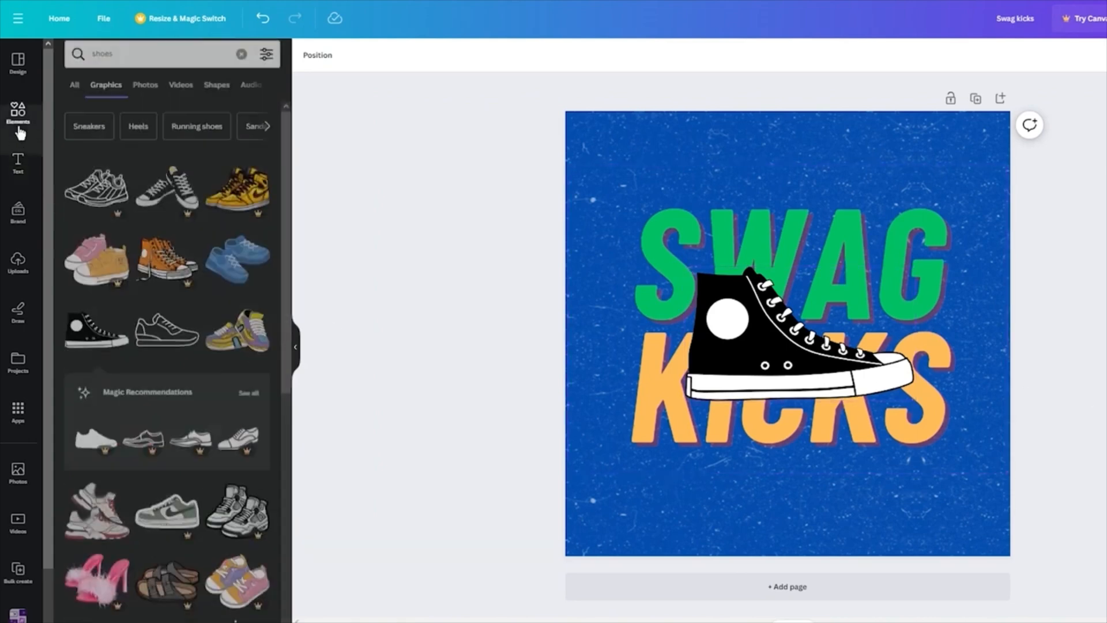
{"action": "scroll", "coordinate": [193, 289], "scroll_direction": "down", "scroll_amount": 8}
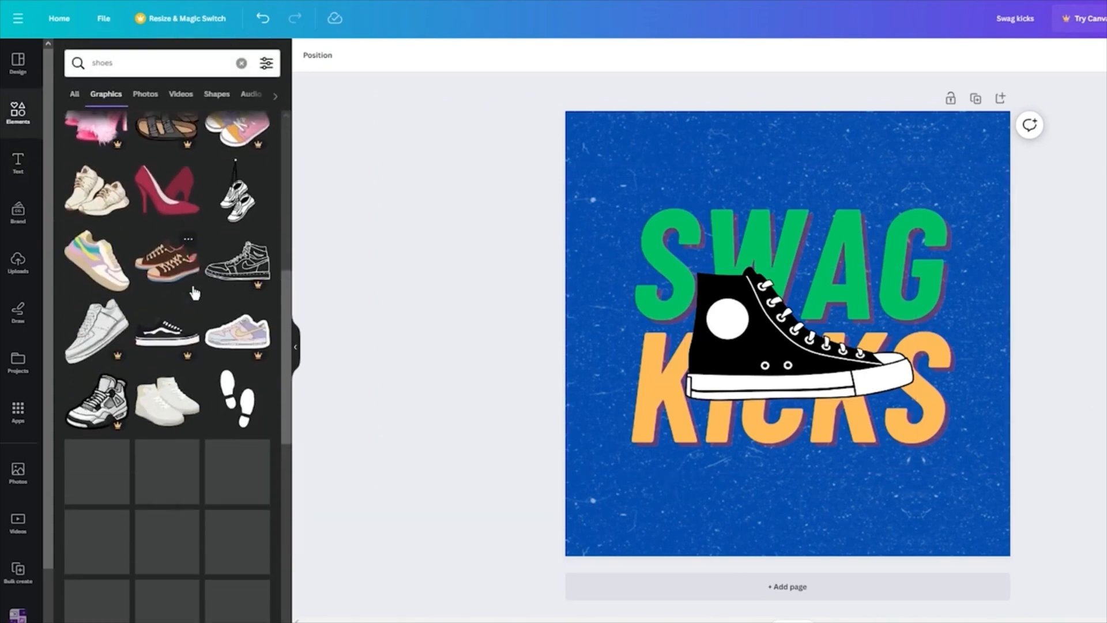
{"action": "scroll", "coordinate": [288, 385], "scroll_direction": "down", "scroll_amount": 4}
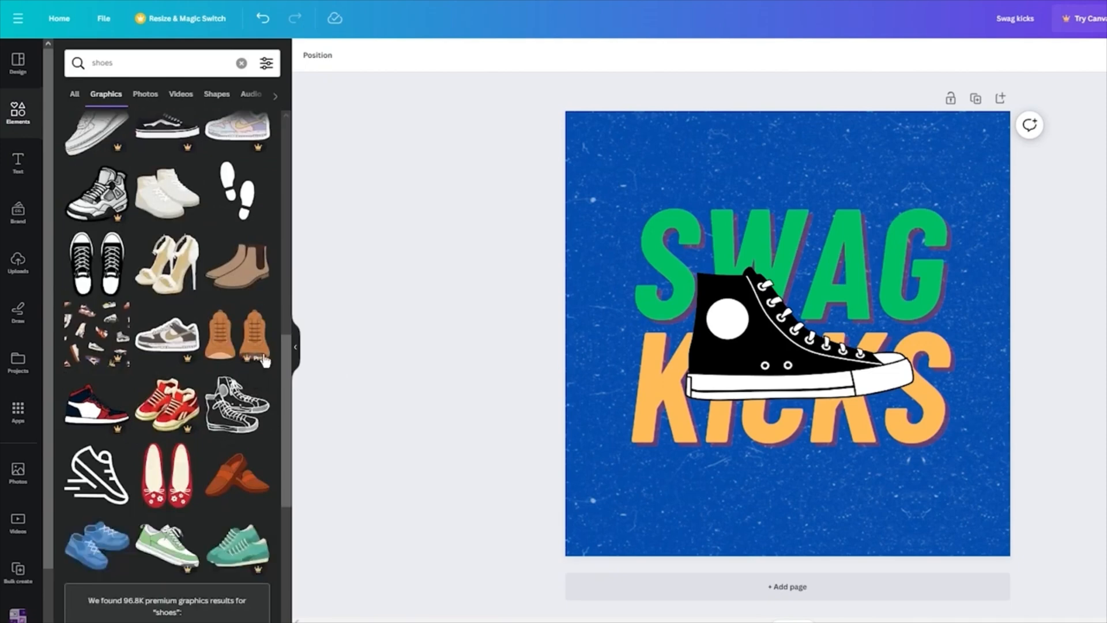
{"action": "scroll", "coordinate": [98, 334], "scroll_direction": "down", "scroll_amount": 5}
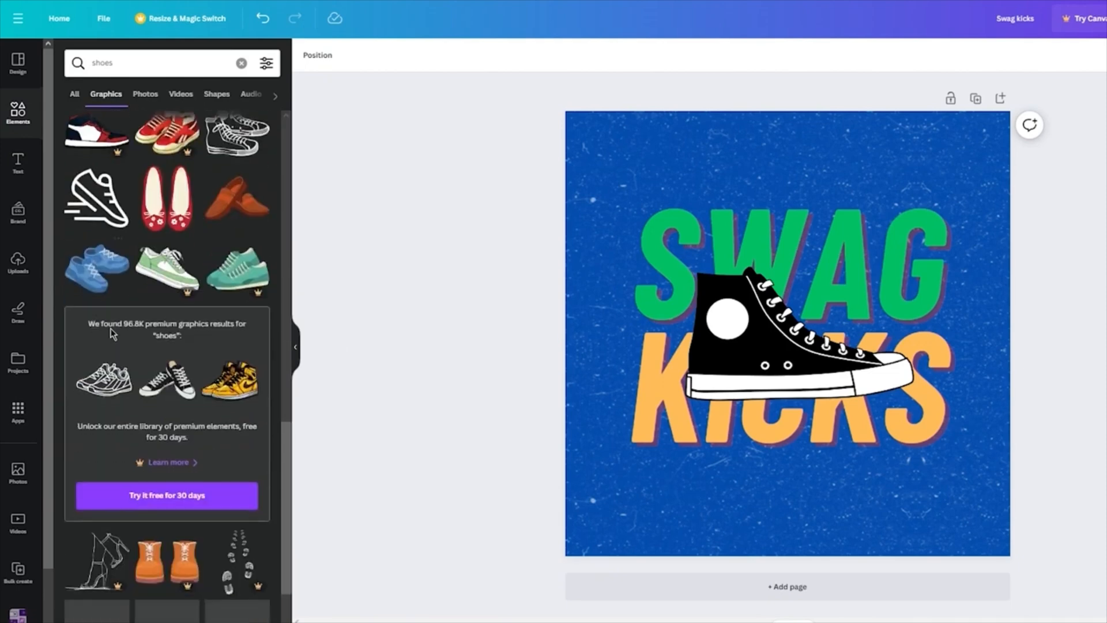
{"action": "left_click", "coordinate": [82, 218]}
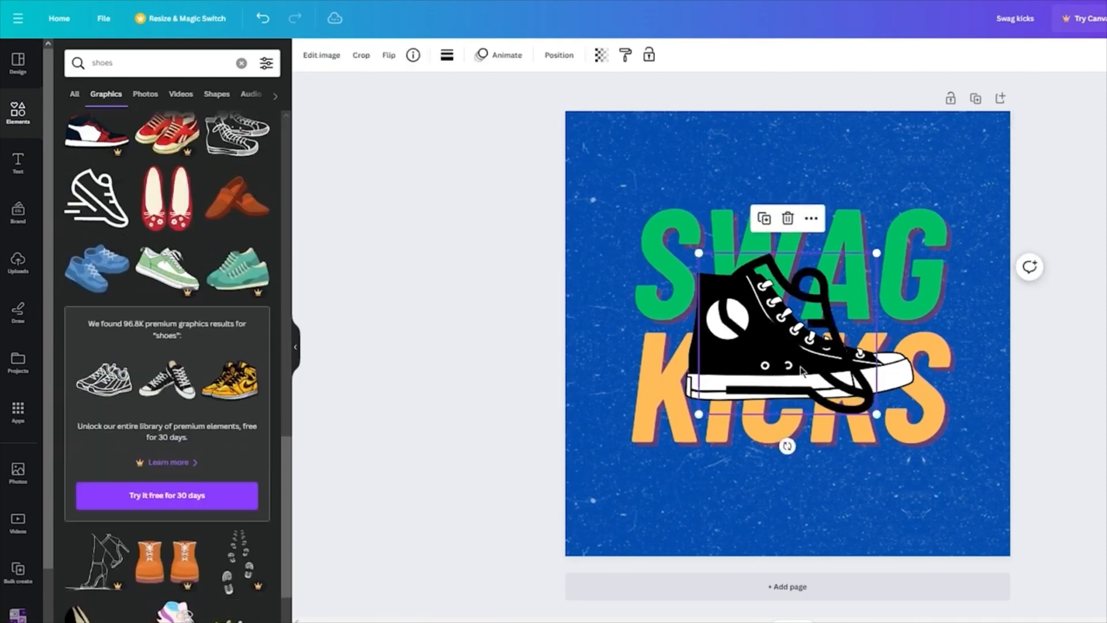
{"action": "left_click_drag", "start_coordinate": [877, 251], "coordinate": [955, 490]}
{"action": "key", "text": "Delete"}
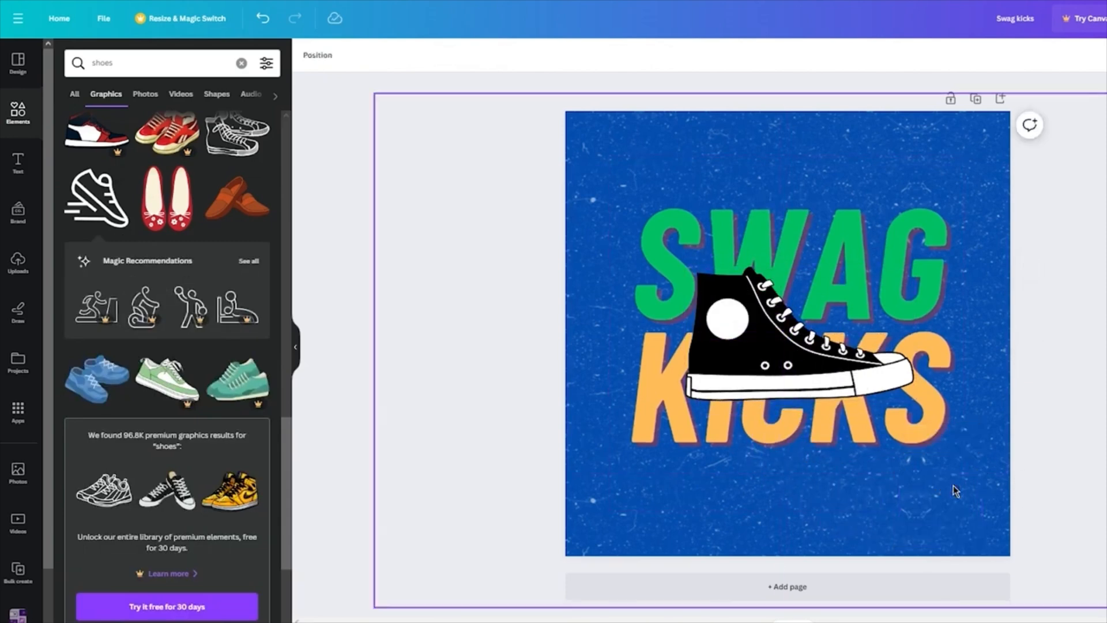
- Add the running-shoe outline graphic and shrink it to a small icon in the page's lower-right corner
{"action": "left_click", "coordinate": [118, 231]}
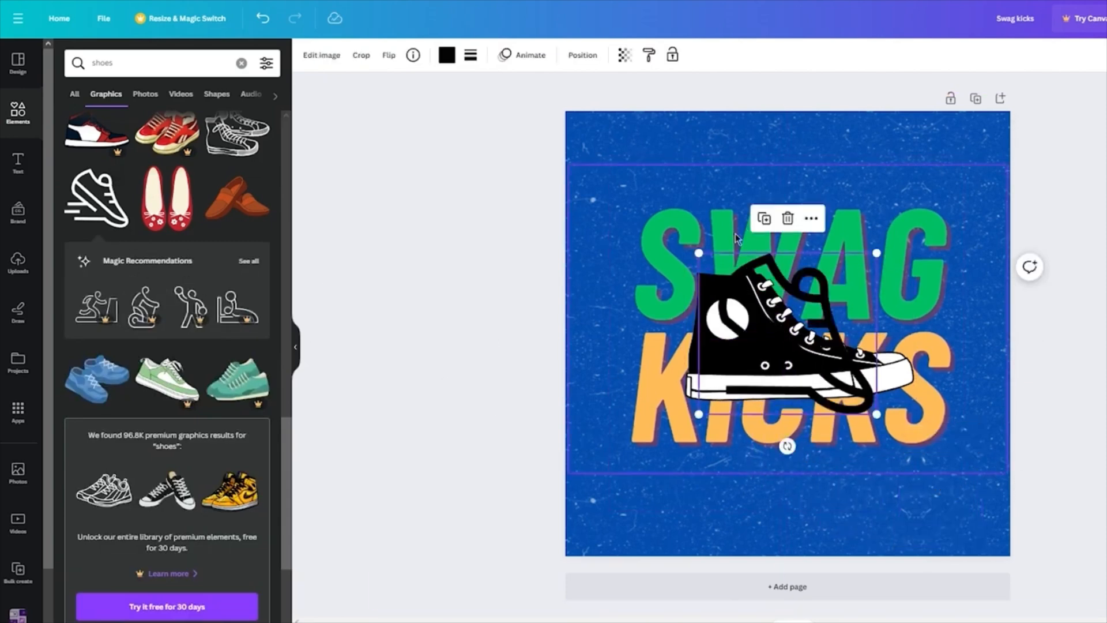
{"action": "left_click_drag", "start_coordinate": [693, 249], "coordinate": [964, 519]}
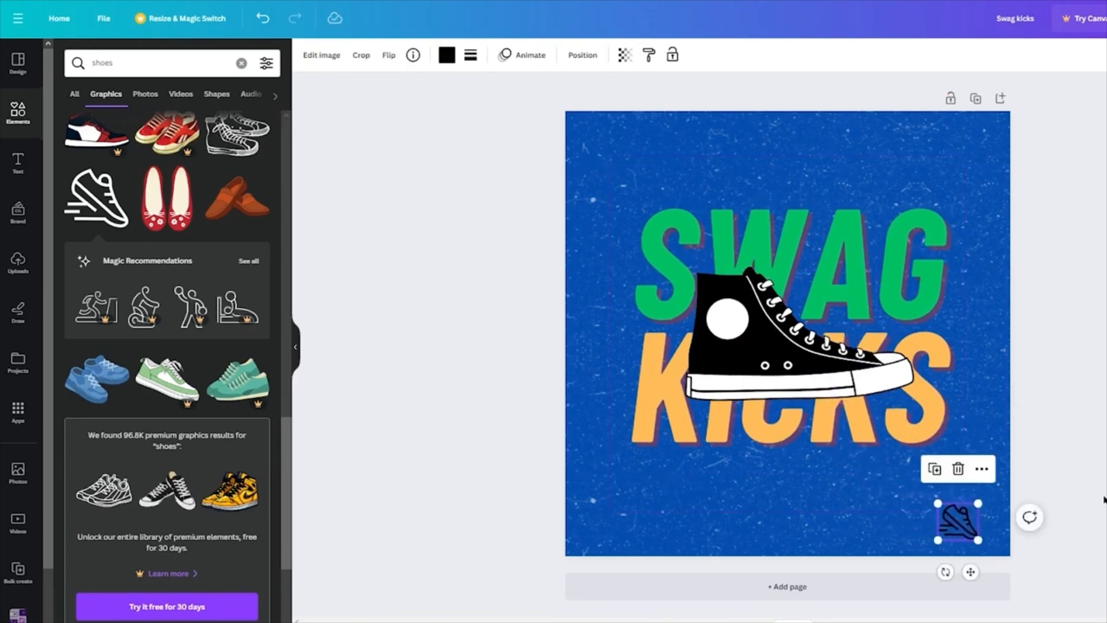
{"action": "key", "text": "Escape"}
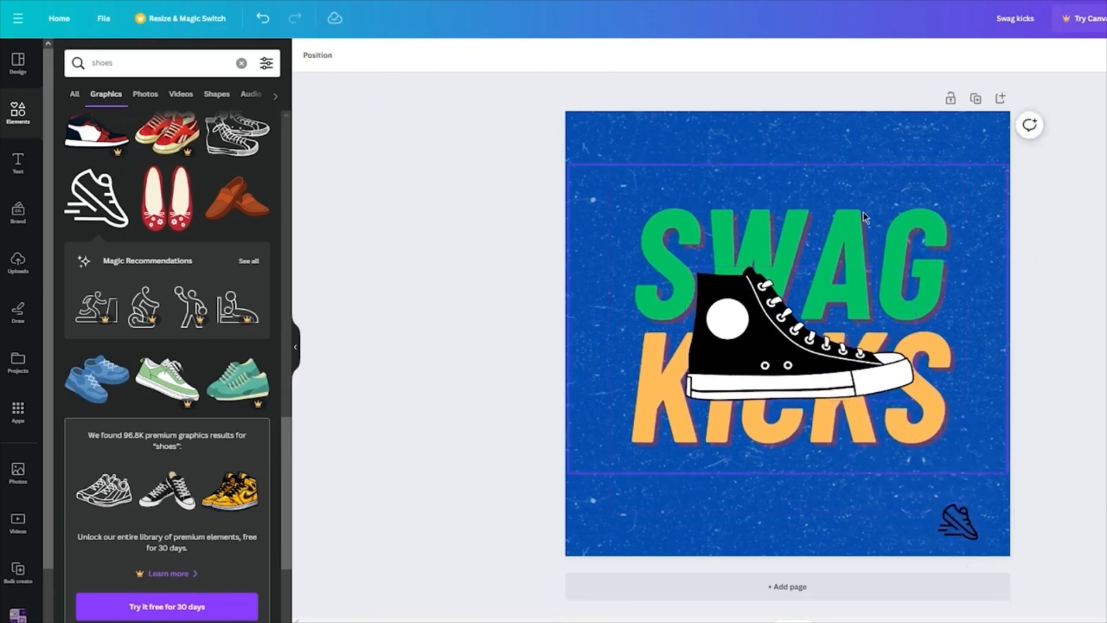
- Select the SWAG KICKS text and the sneaker together and move them slightly down the page
{"action": "left_click_drag", "start_coordinate": [1071, 173], "coordinate": [605, 398]}
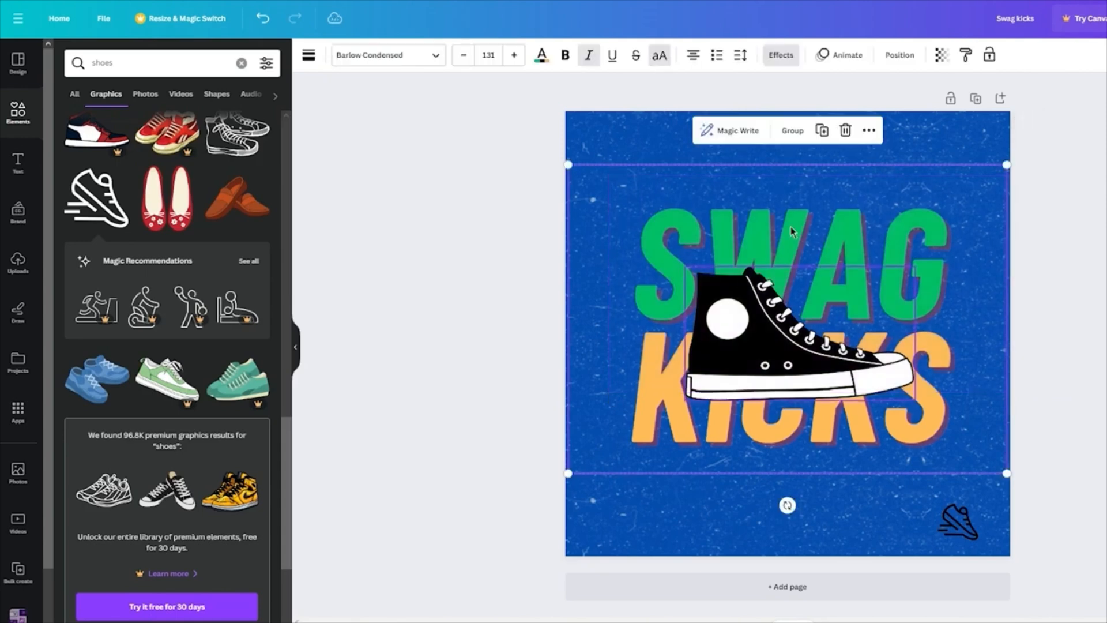
{"action": "left_click_drag", "start_coordinate": [789, 224], "coordinate": [786, 237]}
{"action": "left_click", "coordinate": [1074, 252]}
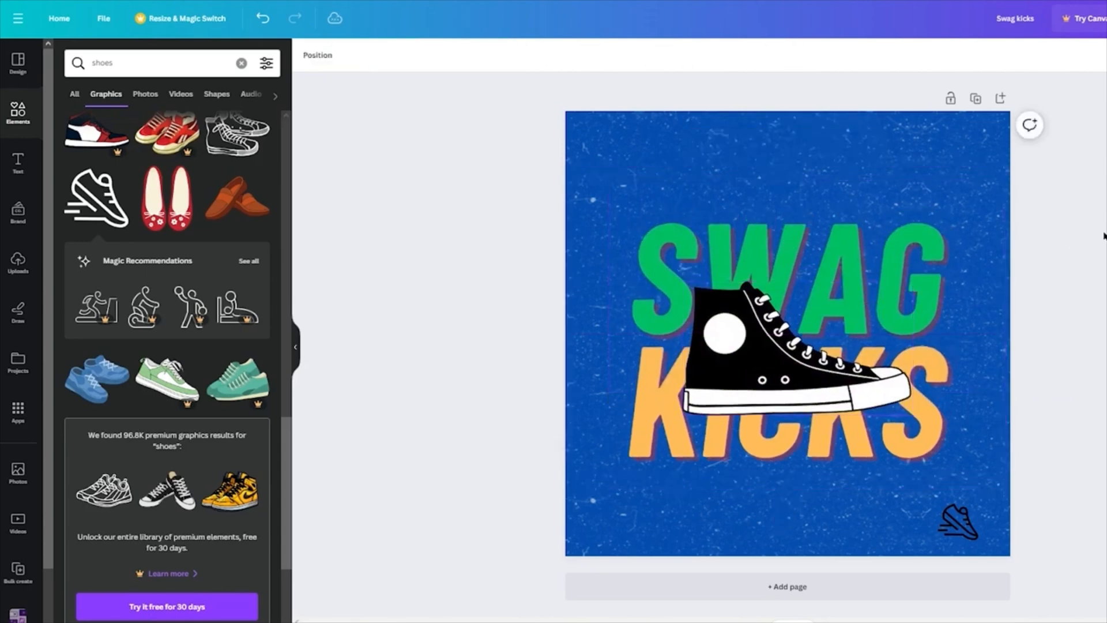
- Add a subheading text box to the page reading "shoes that will beat anything"
{"action": "left_click", "coordinate": [18, 161]}
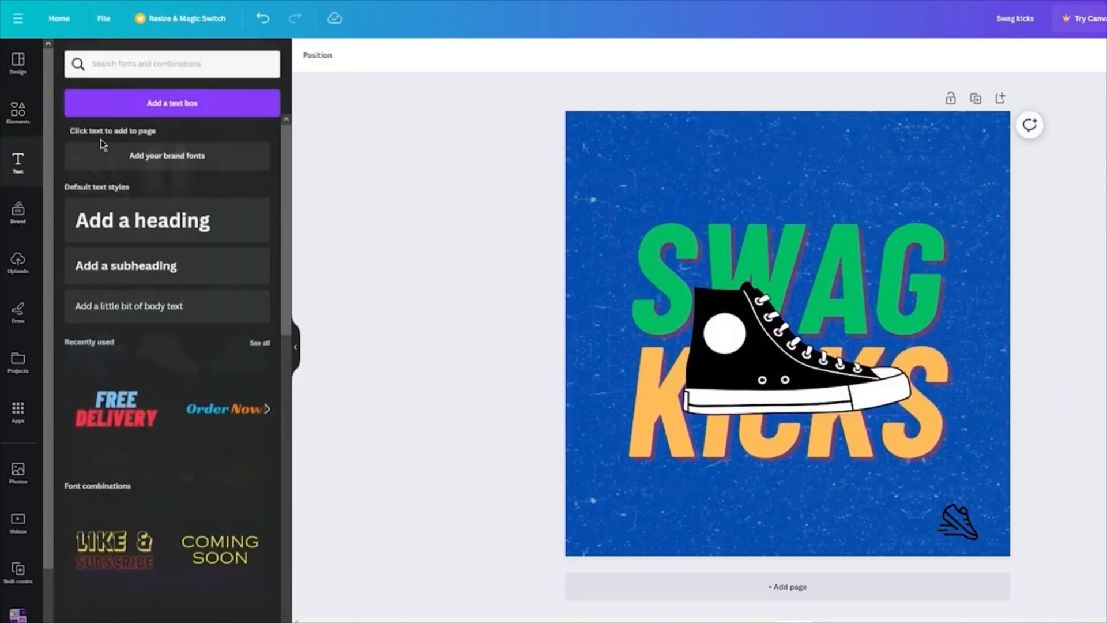
{"action": "left_click", "coordinate": [126, 262]}
{"action": "type", "text": "shh"}
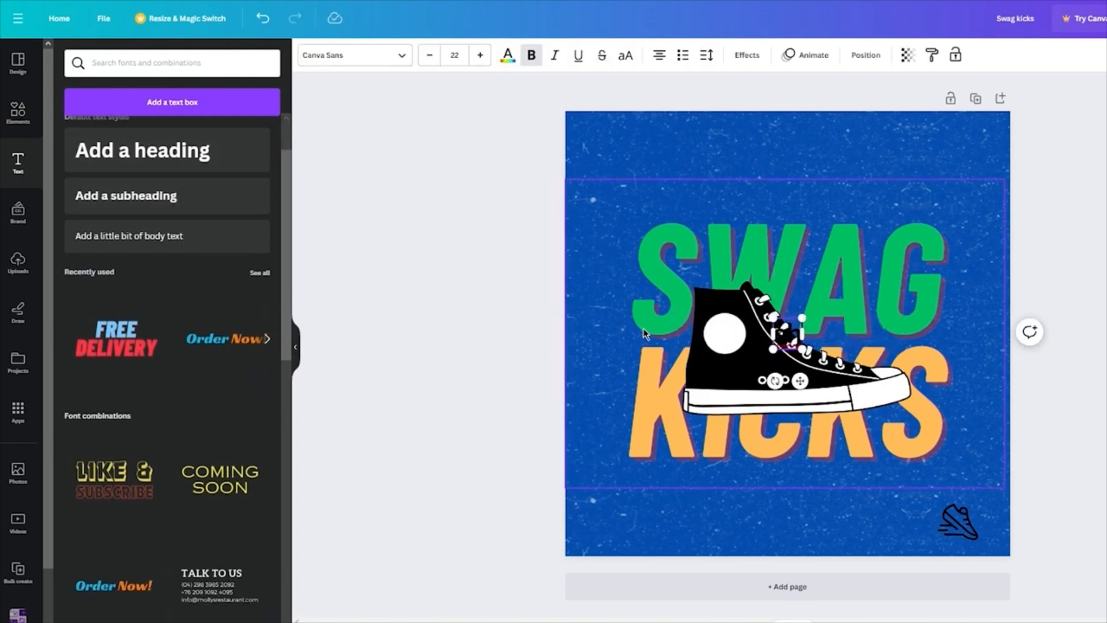
{"action": "type", "text": "oe"}
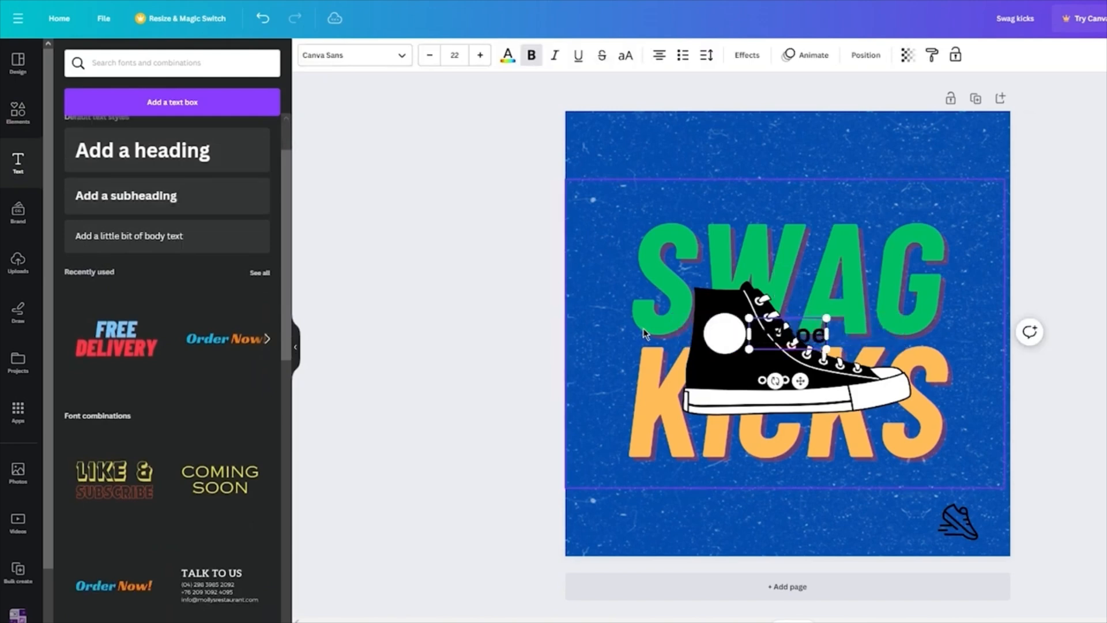
{"action": "type", "text": "s that wi"}
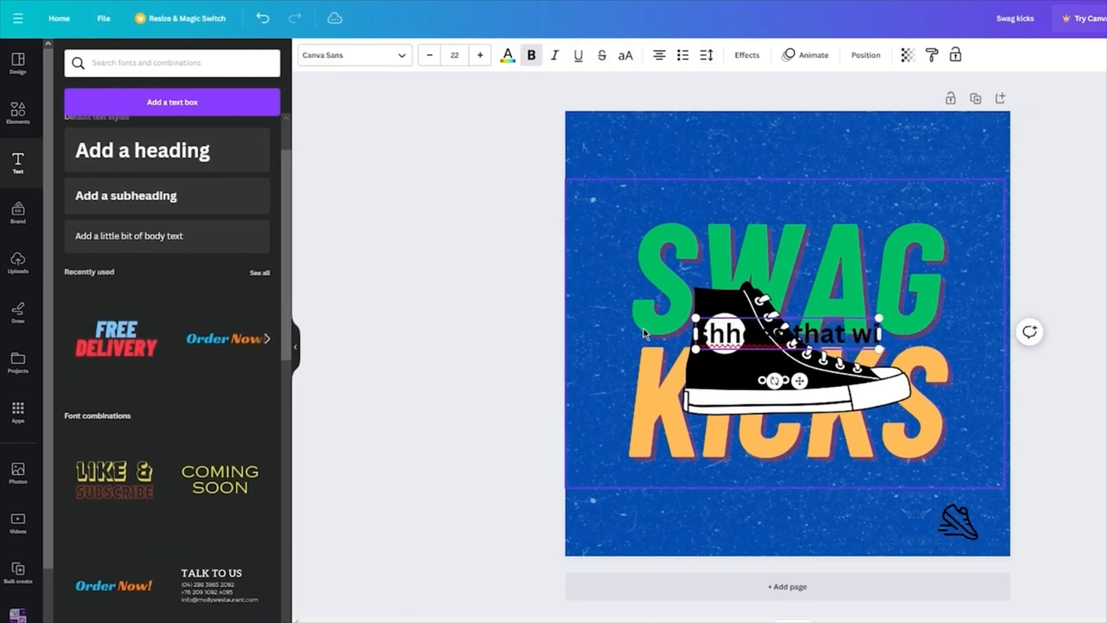
{"action": "type", "text": "ll beat anything"}
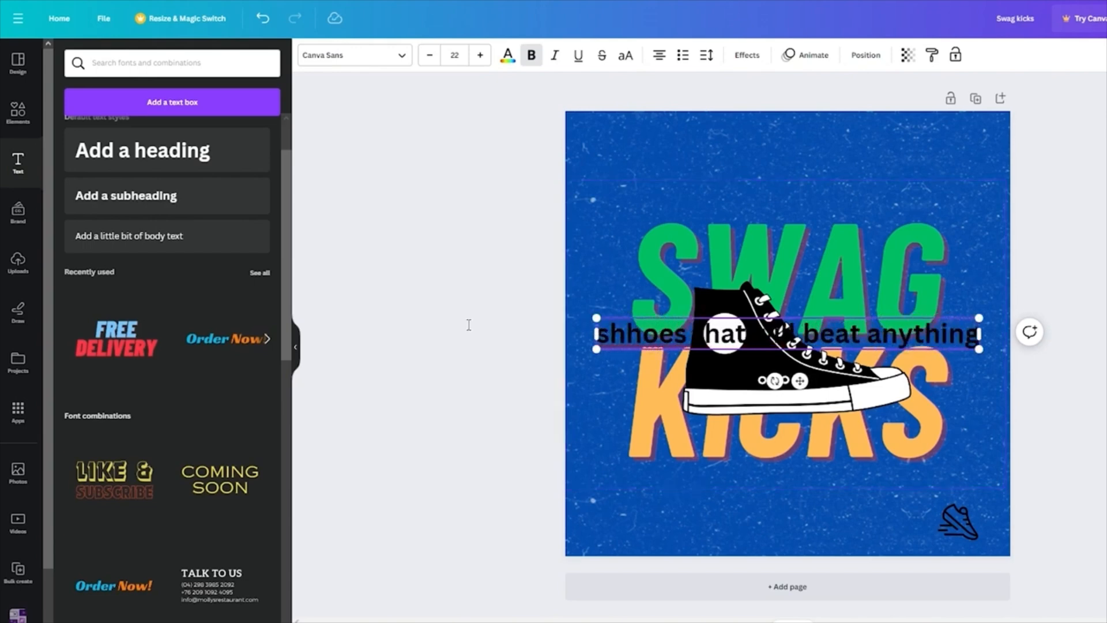
{"action": "key", "text": "BackSpace"}
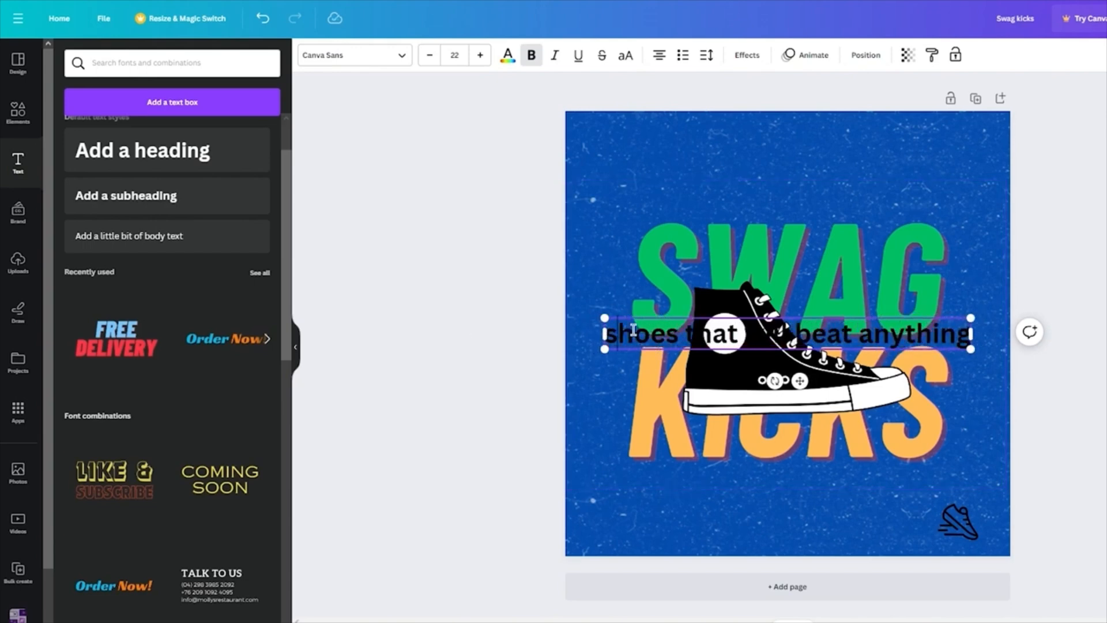
- Shrink the "shoes that will beat anything" tagline to about size 9.7 and place it directly left of the small running-shoe icon
{"action": "left_click", "coordinate": [638, 289]}
{"action": "left_click", "coordinate": [619, 333]}
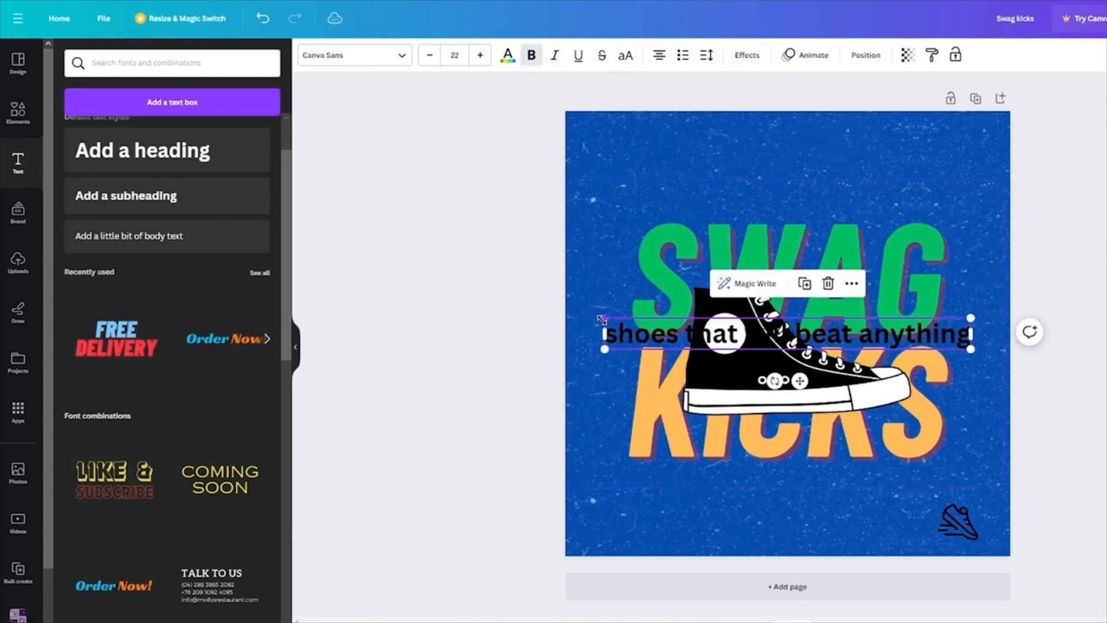
{"action": "left_click_drag", "start_coordinate": [601, 319], "coordinate": [808, 335]}
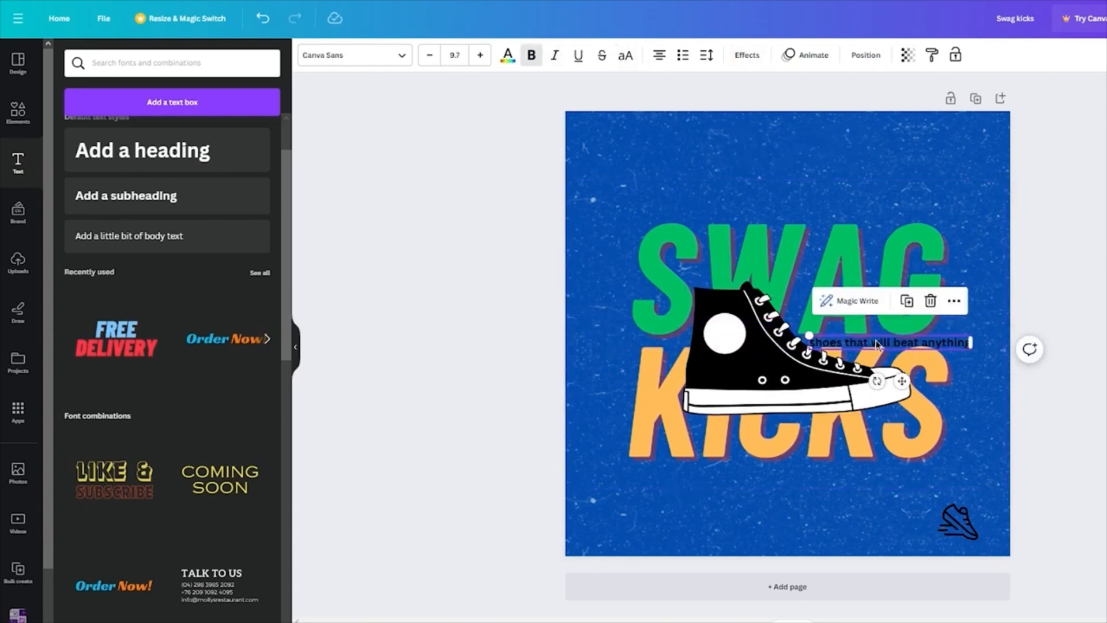
{"action": "left_click_drag", "start_coordinate": [877, 345], "coordinate": [838, 521]}
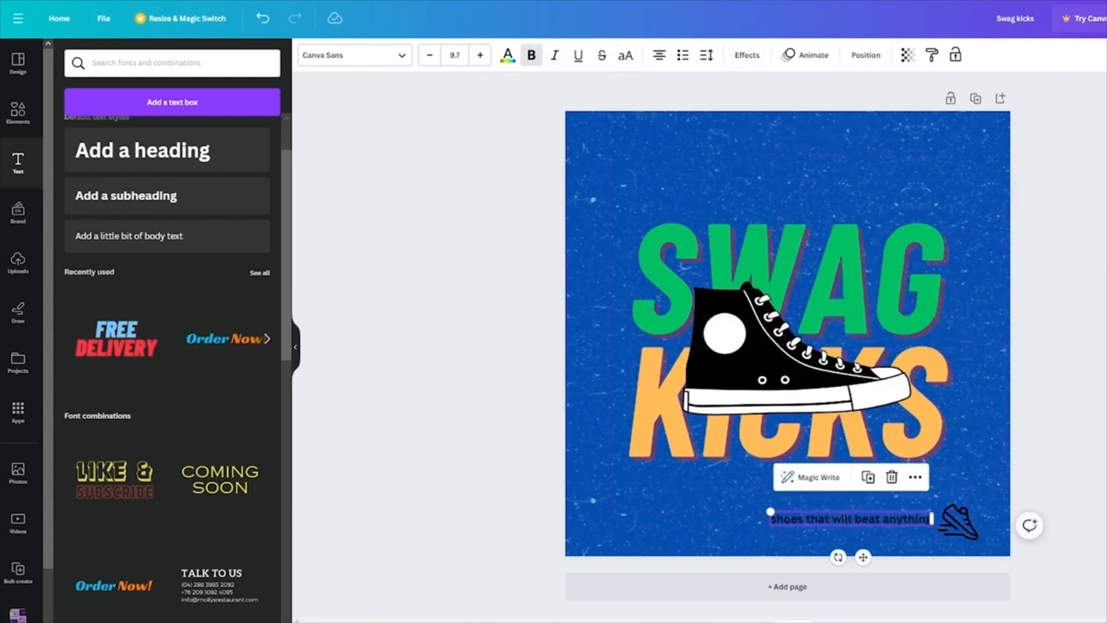
{"action": "key", "text": "Escape"}
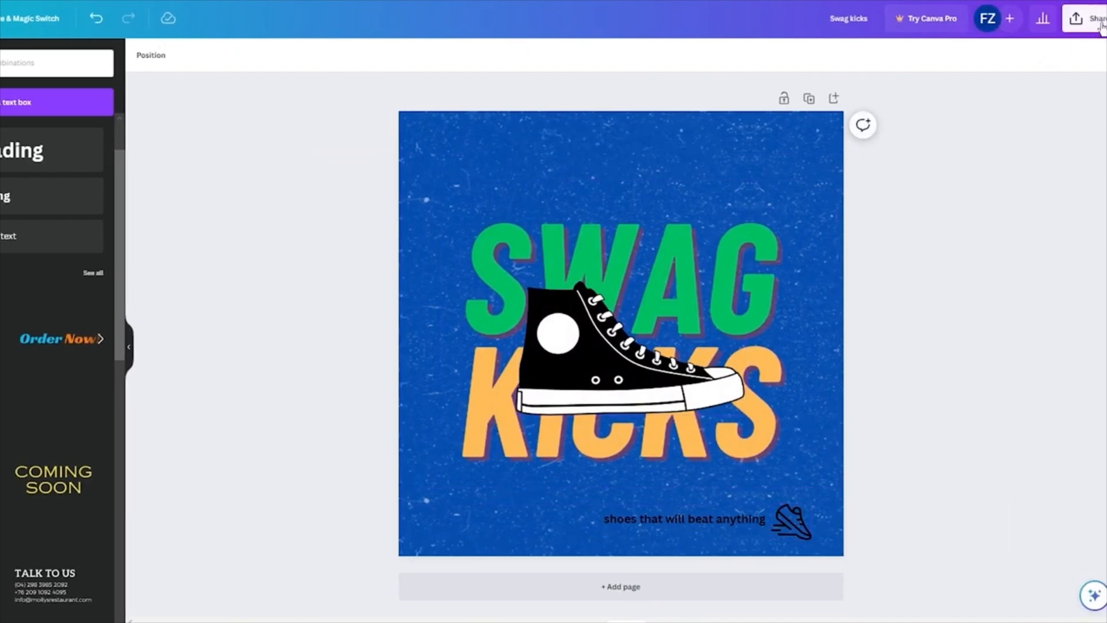
- Download the Swag kicks design as a PNG and dismiss the sharing prompt
{"action": "left_click", "coordinate": [1098, 20]}
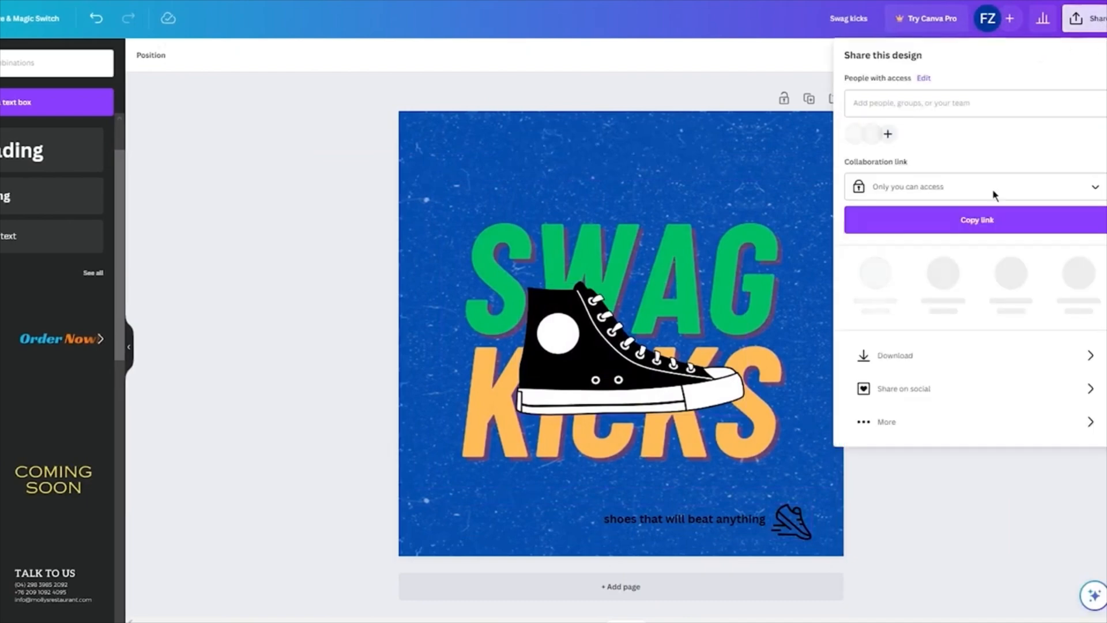
{"action": "left_click", "coordinate": [971, 345]}
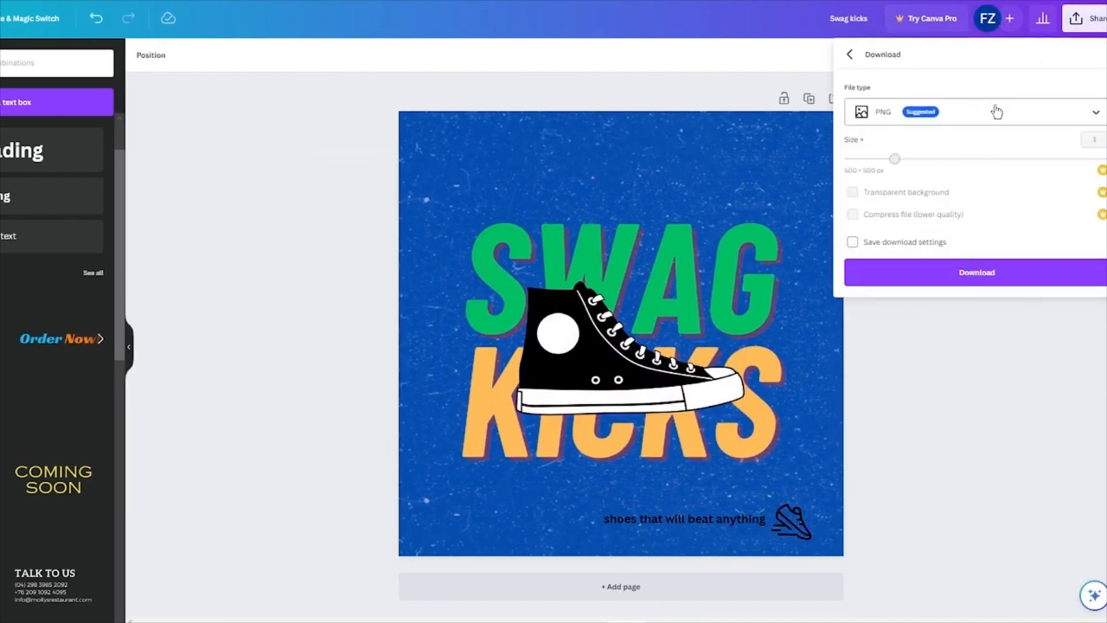
{"action": "left_click", "coordinate": [963, 276]}
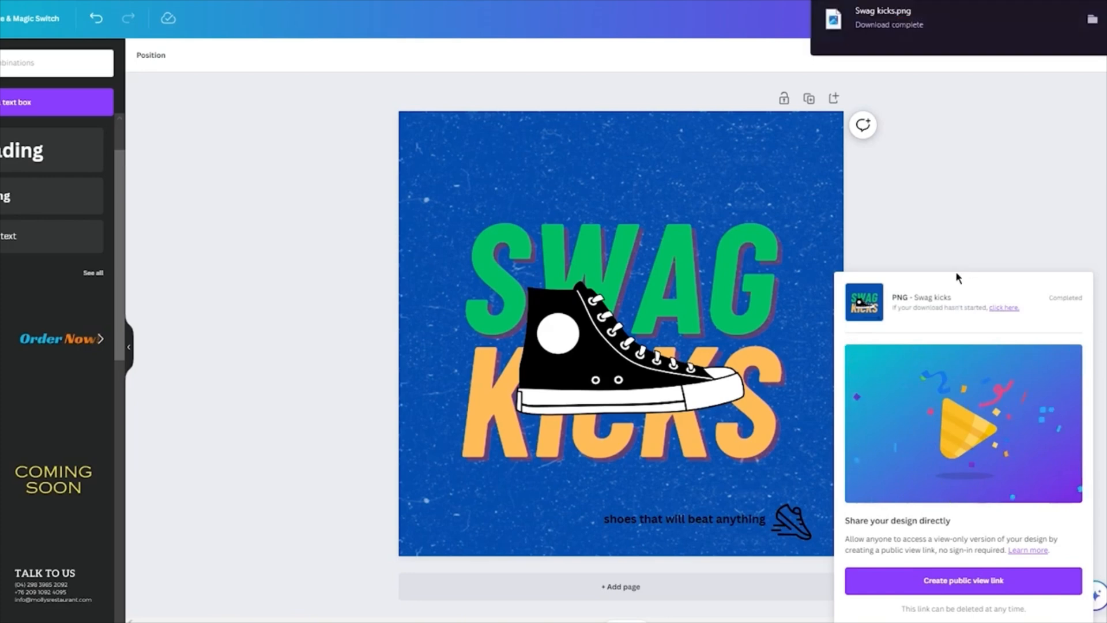
{"action": "left_click", "coordinate": [957, 218]}
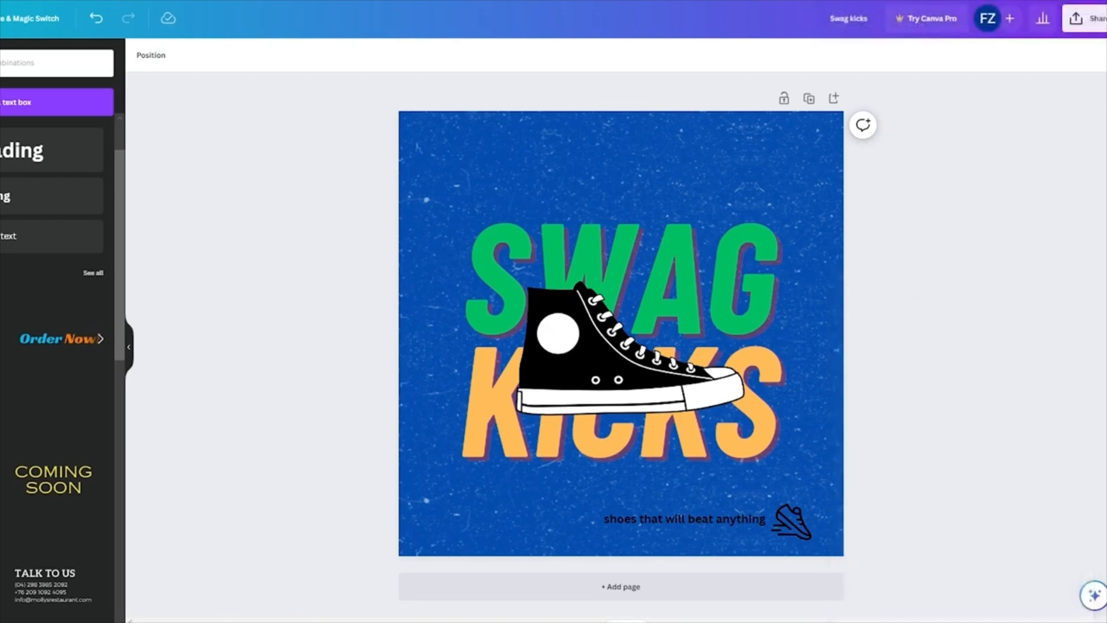
- Open the downloaded Swag kicks.png in the image viewer and inspect the finished logo up close
{"action": "left_click", "coordinate": [923, 2]}
{"action": "left_click", "coordinate": [883, 66]}
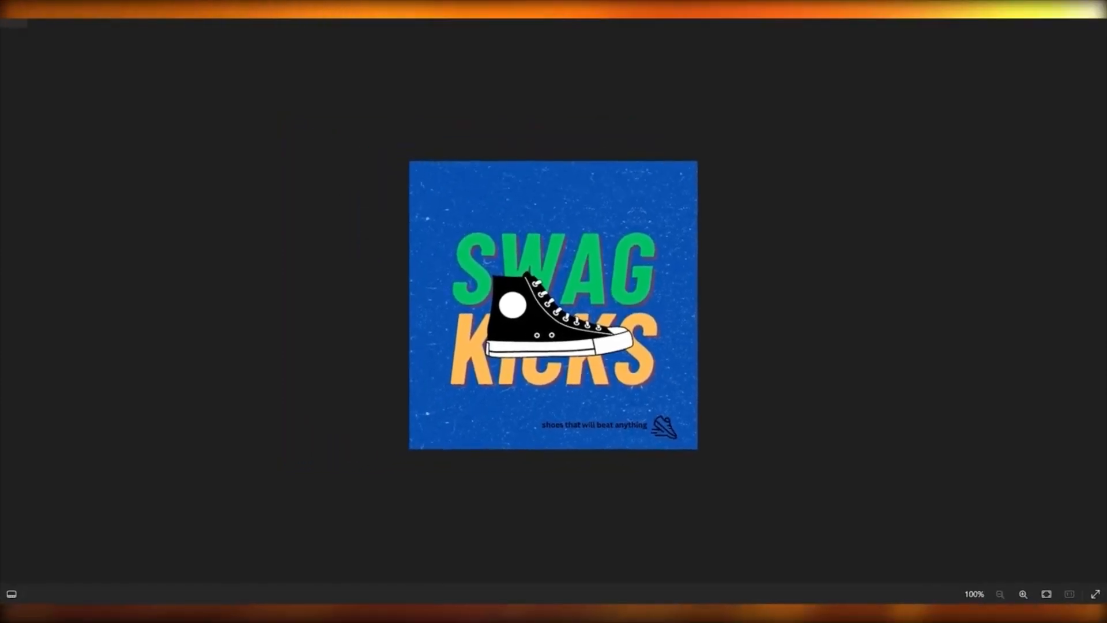
{"action": "scroll", "coordinate": [592, 253], "scroll_direction": "up", "scroll_amount": 5}
{"action": "scroll", "coordinate": [623, 271], "scroll_direction": "down", "scroll_amount": 4}
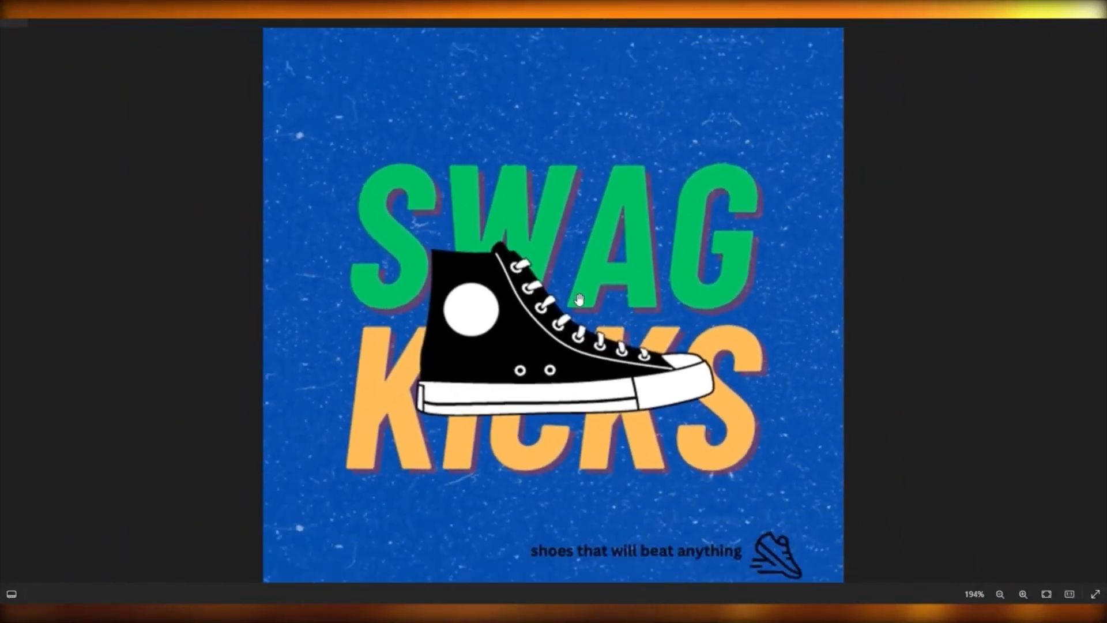
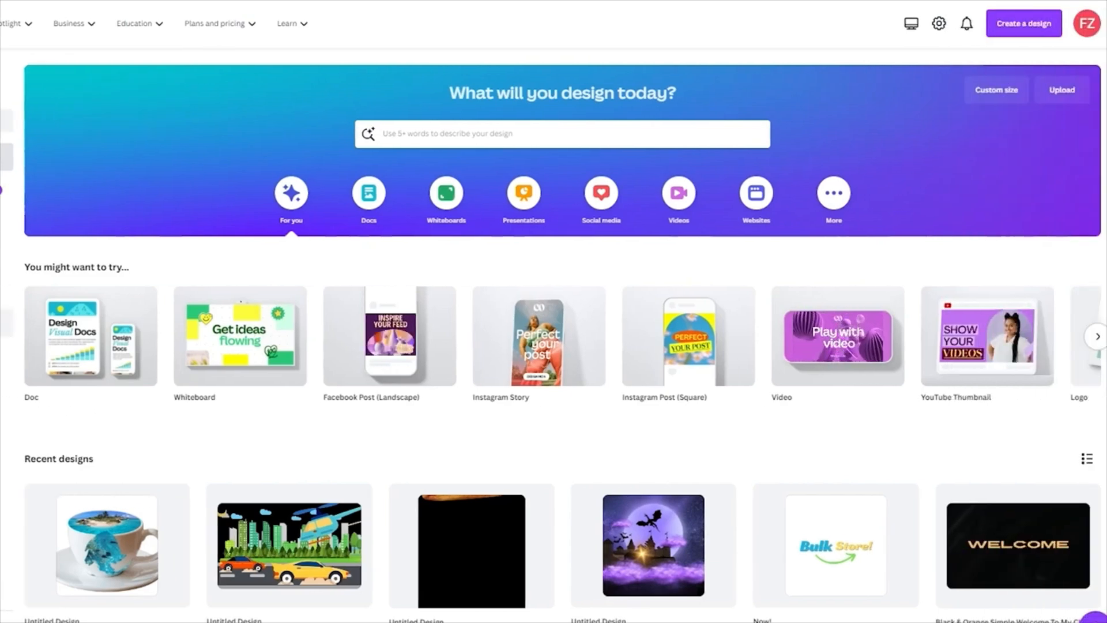
- Open Canva's apps page and browse the AI-powered apps, including Magic Media
{"action": "left_click", "coordinate": [5, 323]}
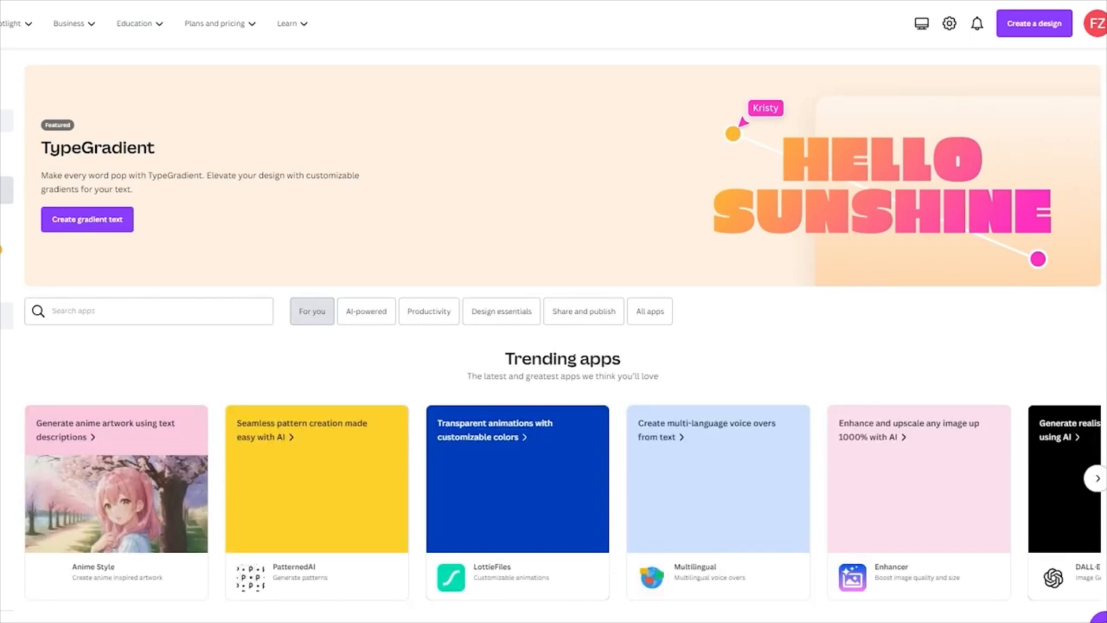
{"action": "scroll", "coordinate": [289, 363], "scroll_direction": "down", "scroll_amount": 1}
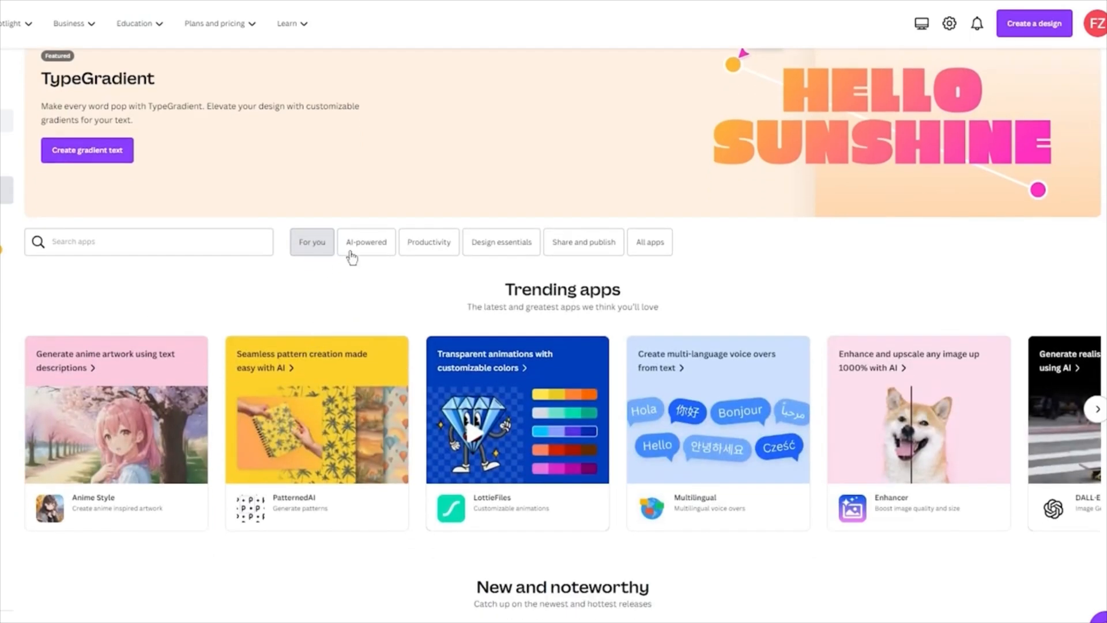
{"action": "left_click", "coordinate": [371, 244]}
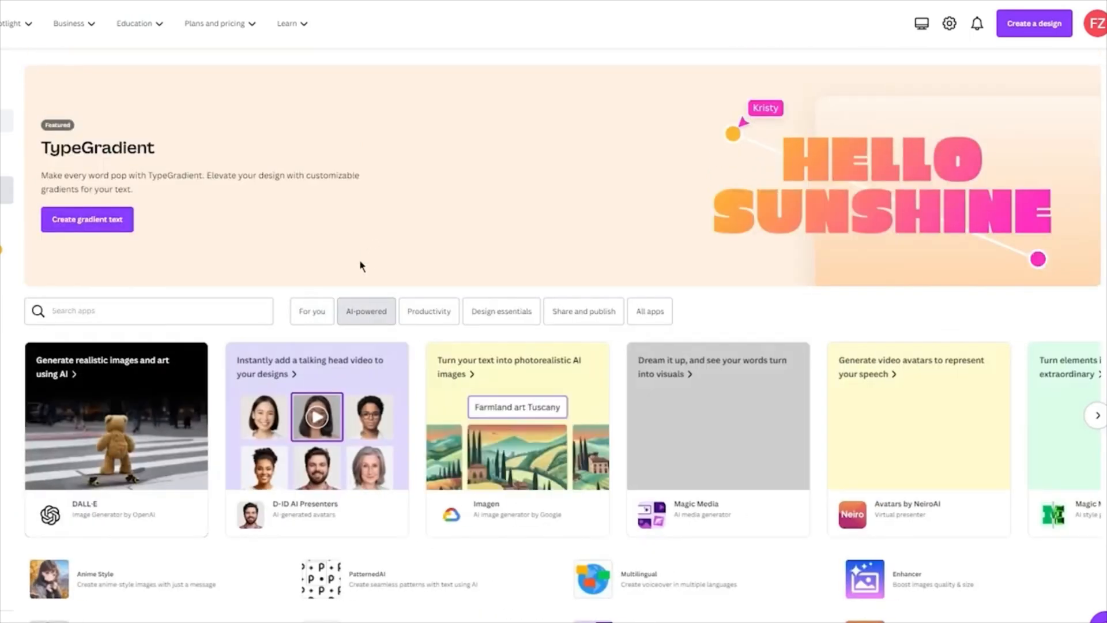
{"action": "scroll", "coordinate": [361, 265], "scroll_direction": "down", "scroll_amount": 2}
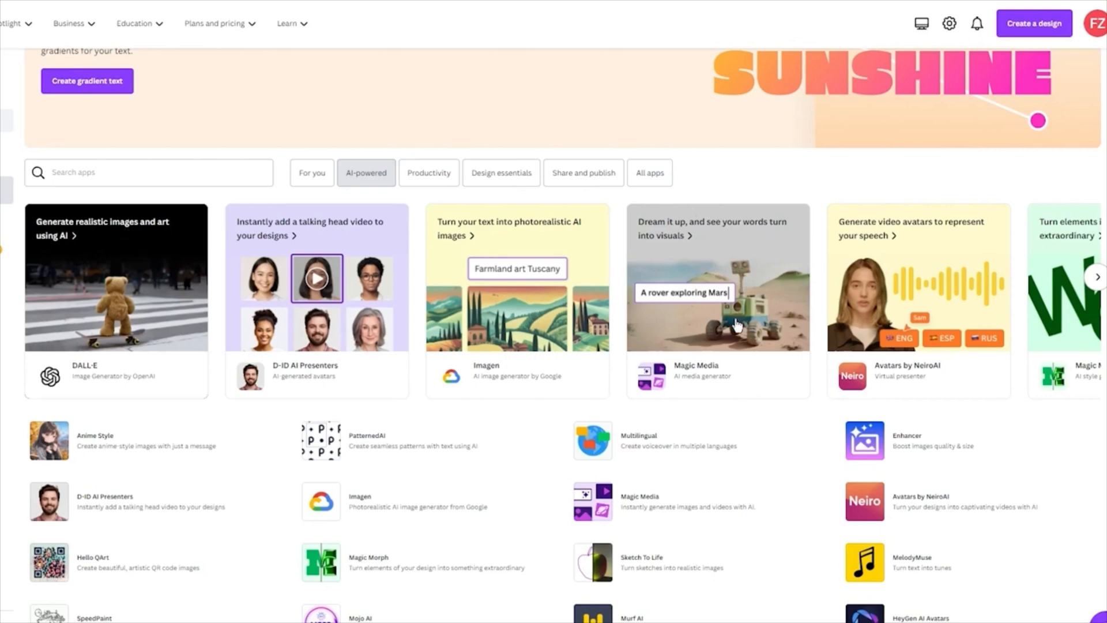
{"action": "right_click", "coordinate": [718, 291]}
{"action": "left_click", "coordinate": [723, 310]}
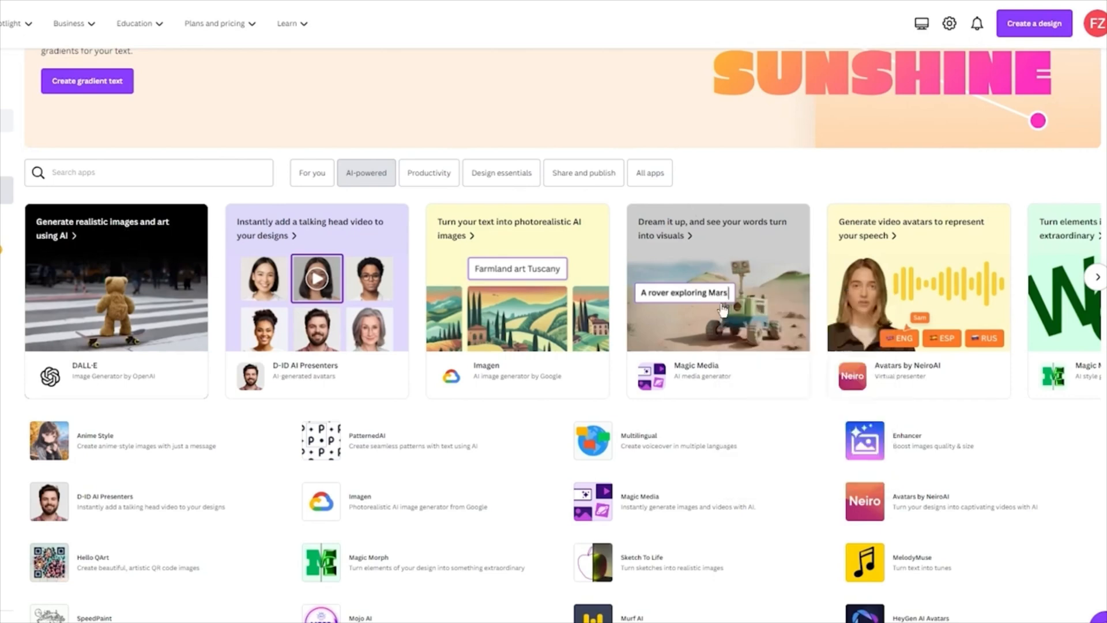
- Open the DALL·E app's details, look through its existing-design and new-design options, and close the details
{"action": "left_click", "coordinate": [81, 279]}
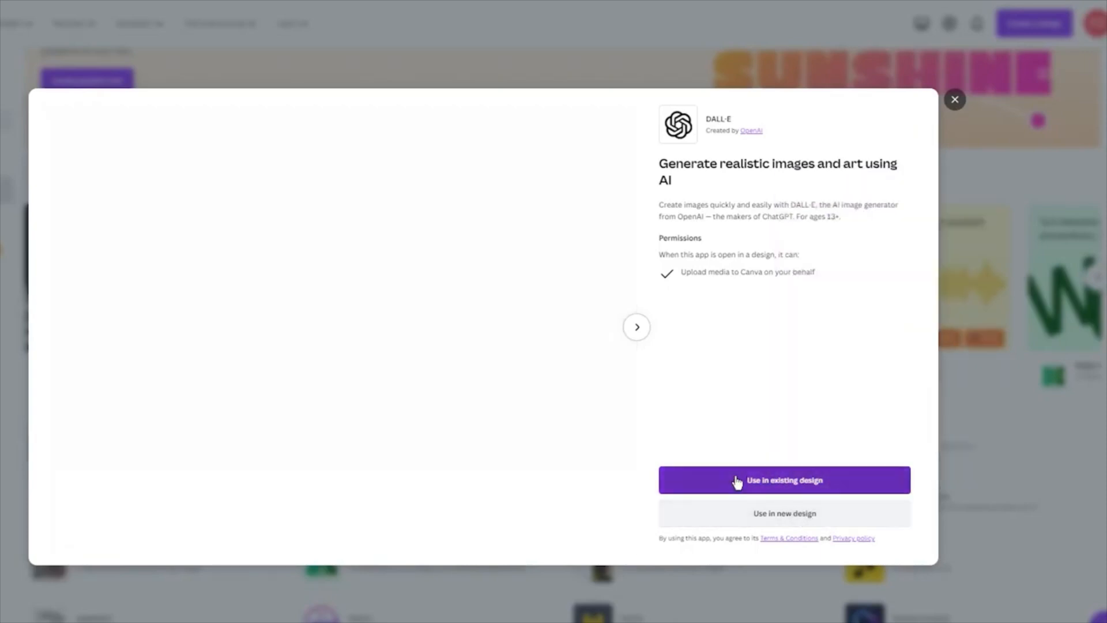
{"action": "left_click", "coordinate": [738, 483]}
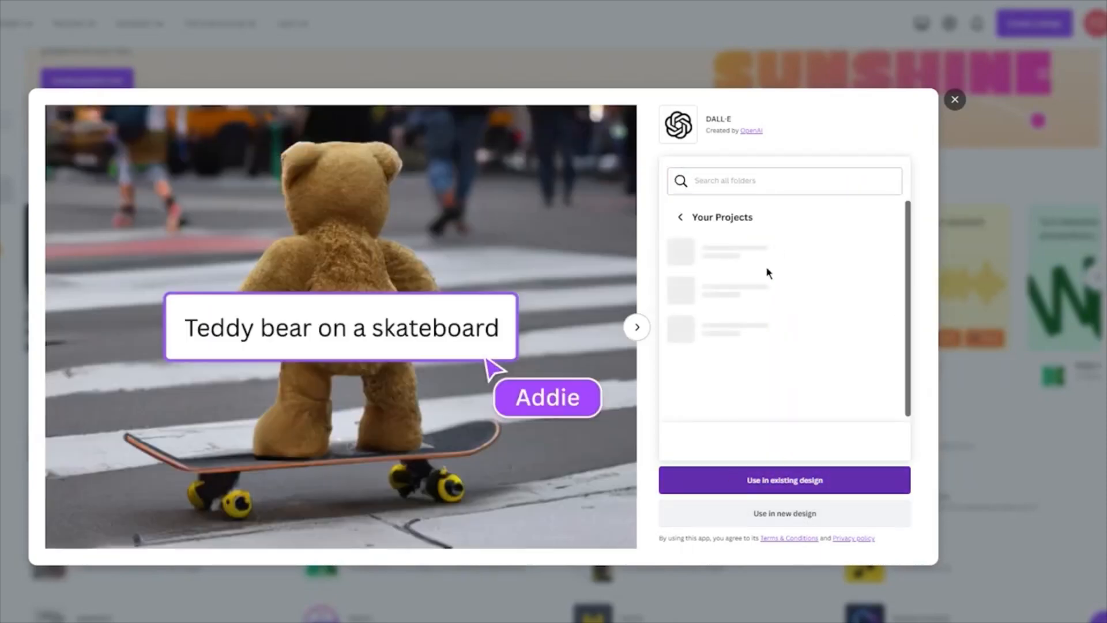
{"action": "left_click", "coordinate": [807, 514]}
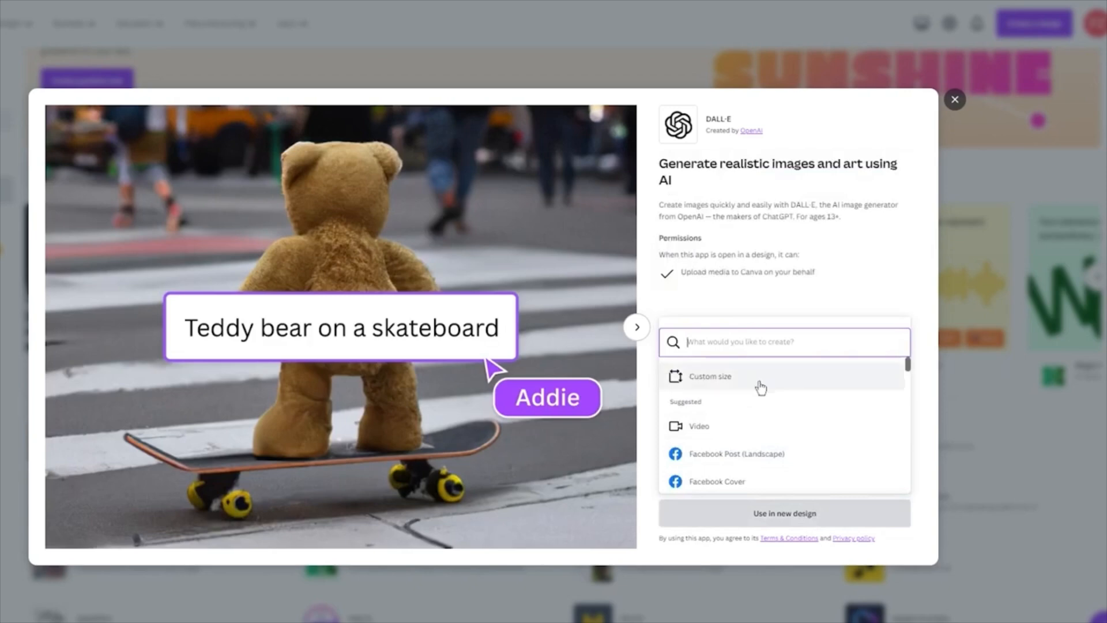
{"action": "scroll", "coordinate": [744, 458], "scroll_direction": "down", "scroll_amount": 2}
{"action": "scroll", "coordinate": [752, 433], "scroll_direction": "down", "scroll_amount": 1}
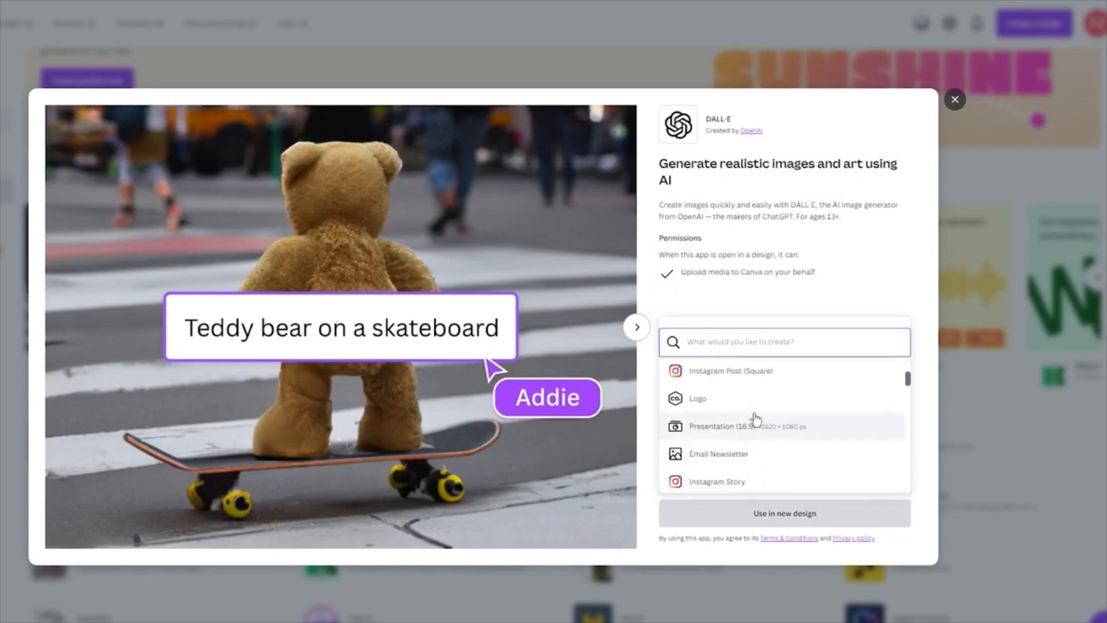
{"action": "scroll", "coordinate": [755, 421], "scroll_direction": "up", "scroll_amount": 2}
{"action": "left_click", "coordinate": [754, 431]}
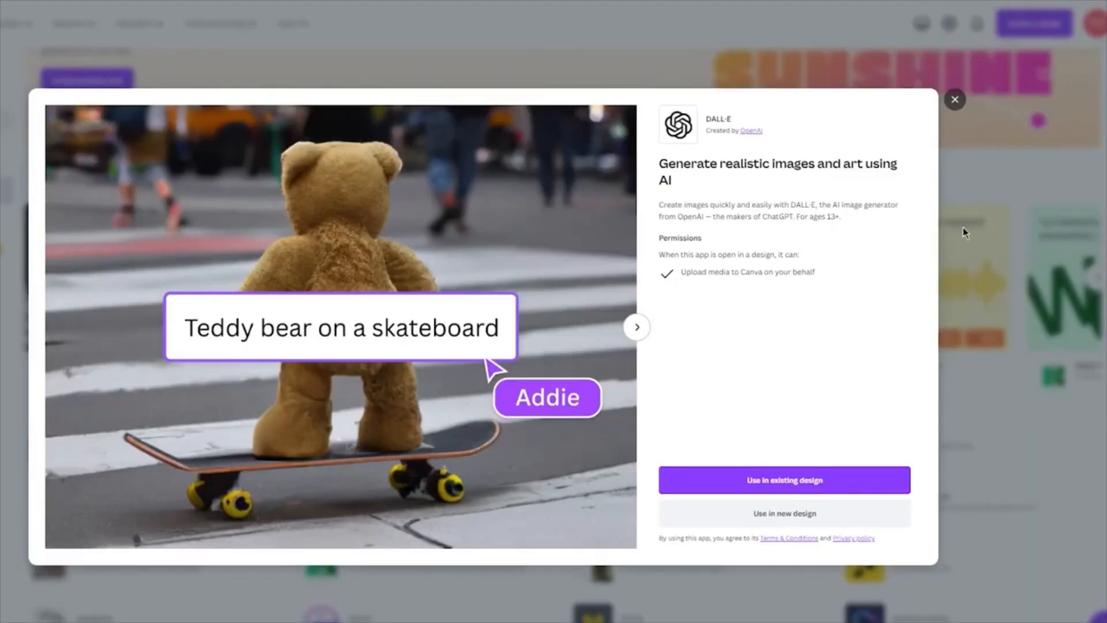
{"action": "left_click", "coordinate": [963, 227]}
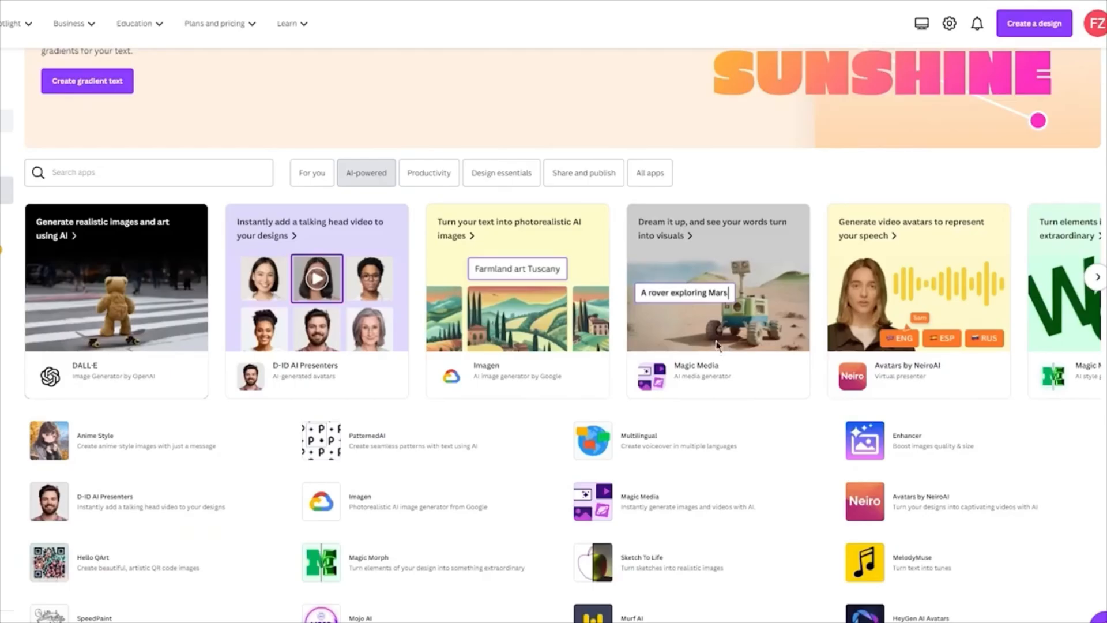
- Open the Magic Media app's details, choose a new Instagram Post (Square) design for it, and close the details
{"action": "left_click", "coordinate": [718, 346]}
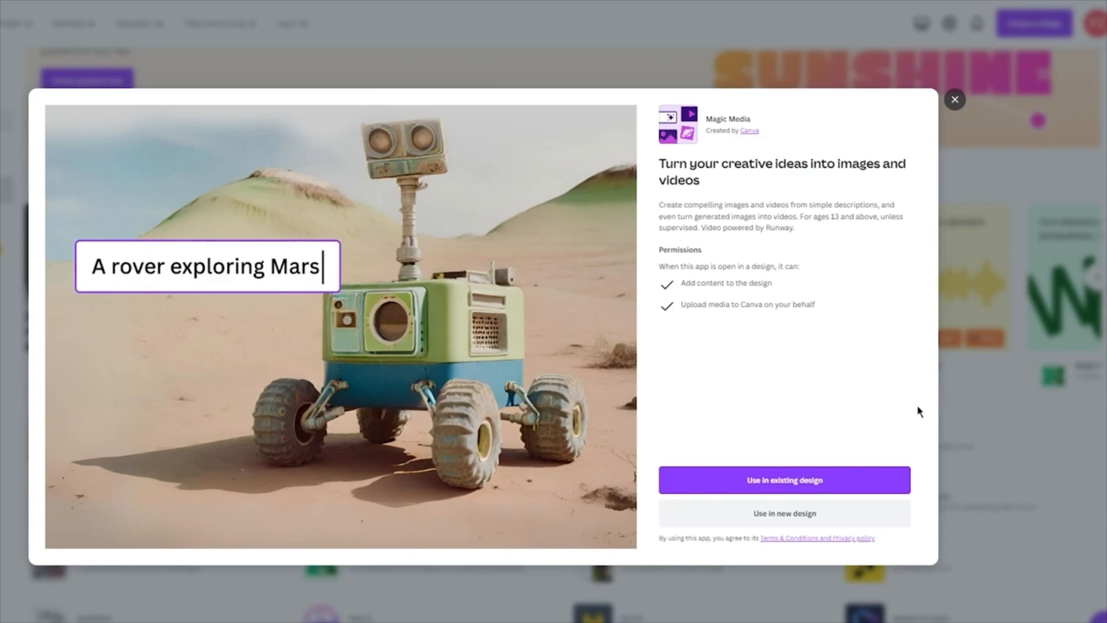
{"action": "left_click", "coordinate": [806, 512]}
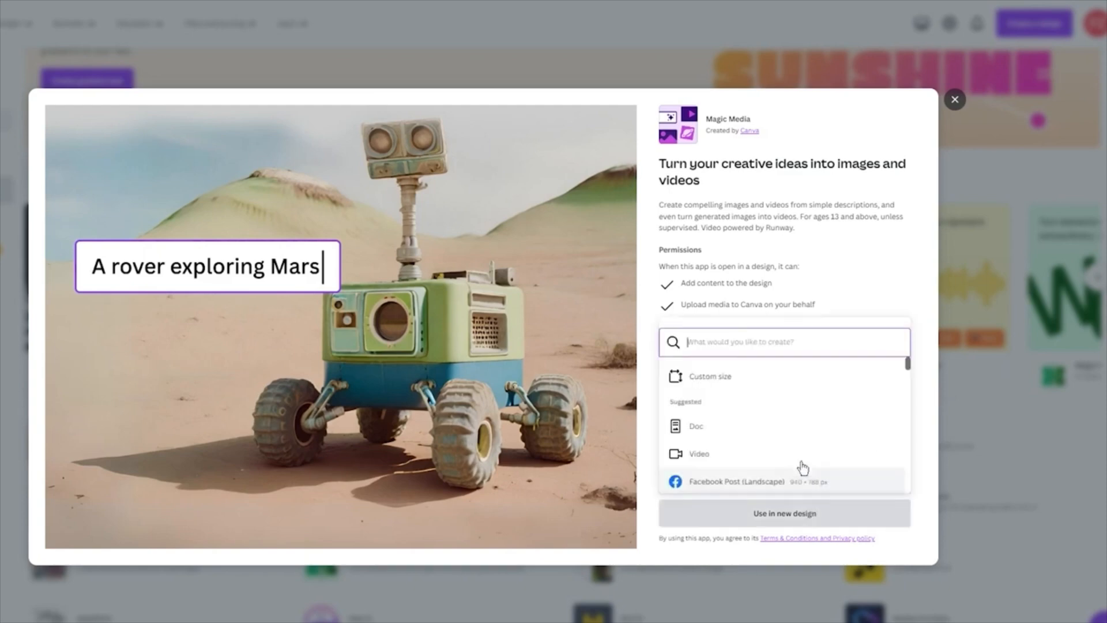
{"action": "scroll", "coordinate": [752, 409], "scroll_direction": "down", "scroll_amount": 3}
{"action": "left_click", "coordinate": [753, 401]}
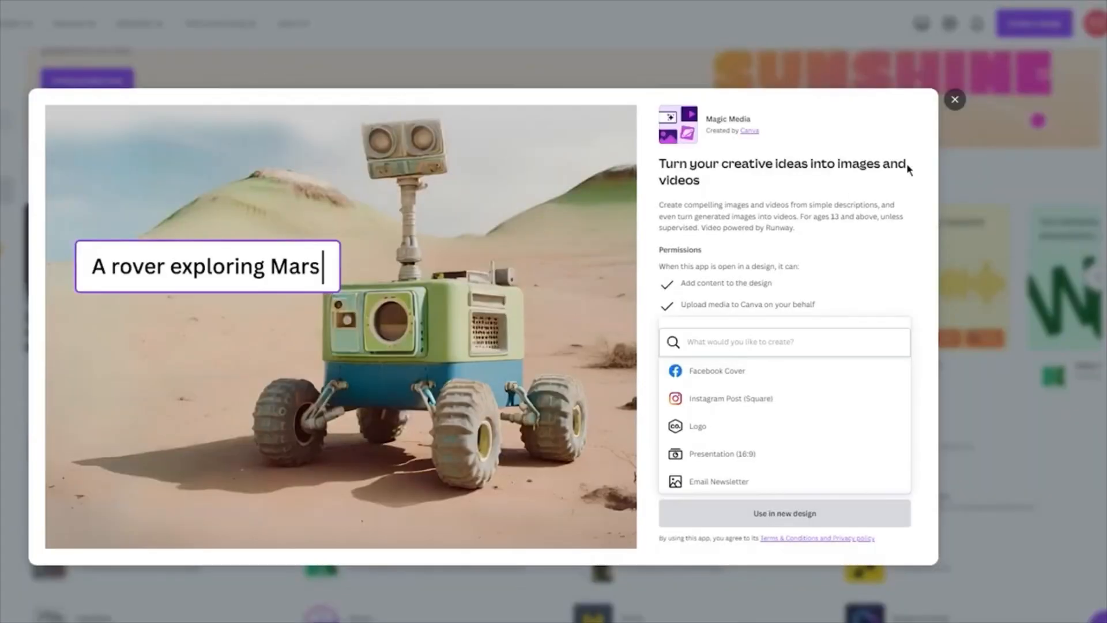
{"action": "left_click", "coordinate": [909, 169]}
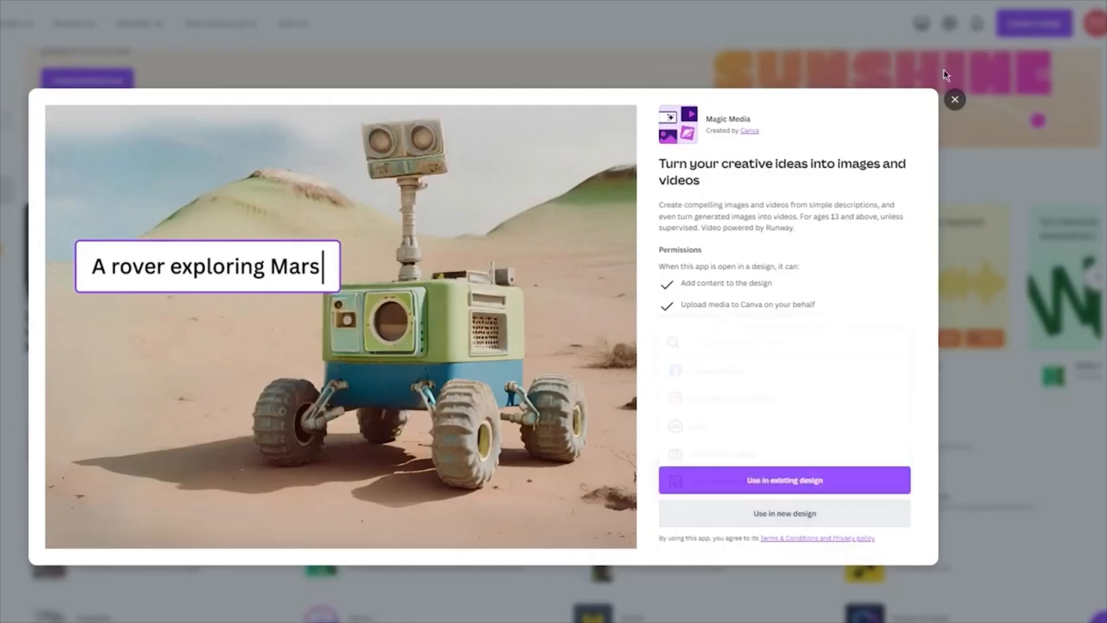
{"action": "left_click", "coordinate": [944, 70]}
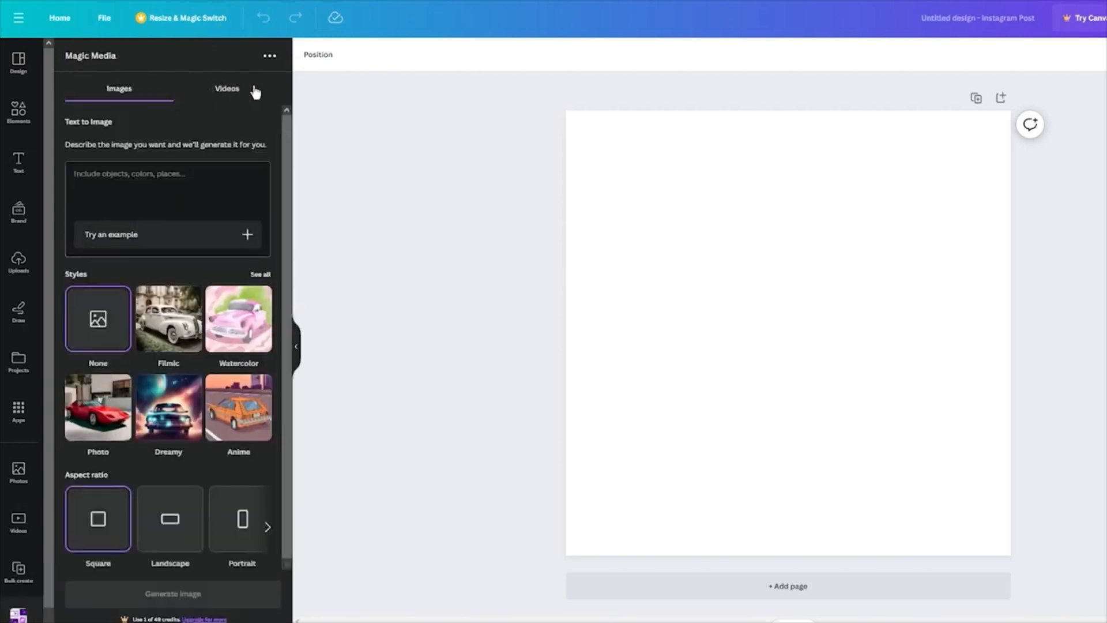
- Compare Magic Media's text-to-video and text-to-image generators in the blank Instagram post, ending on the image generator
{"action": "left_click", "coordinate": [254, 91]}
{"action": "left_click", "coordinate": [144, 94]}
{"action": "left_click", "coordinate": [229, 91]}
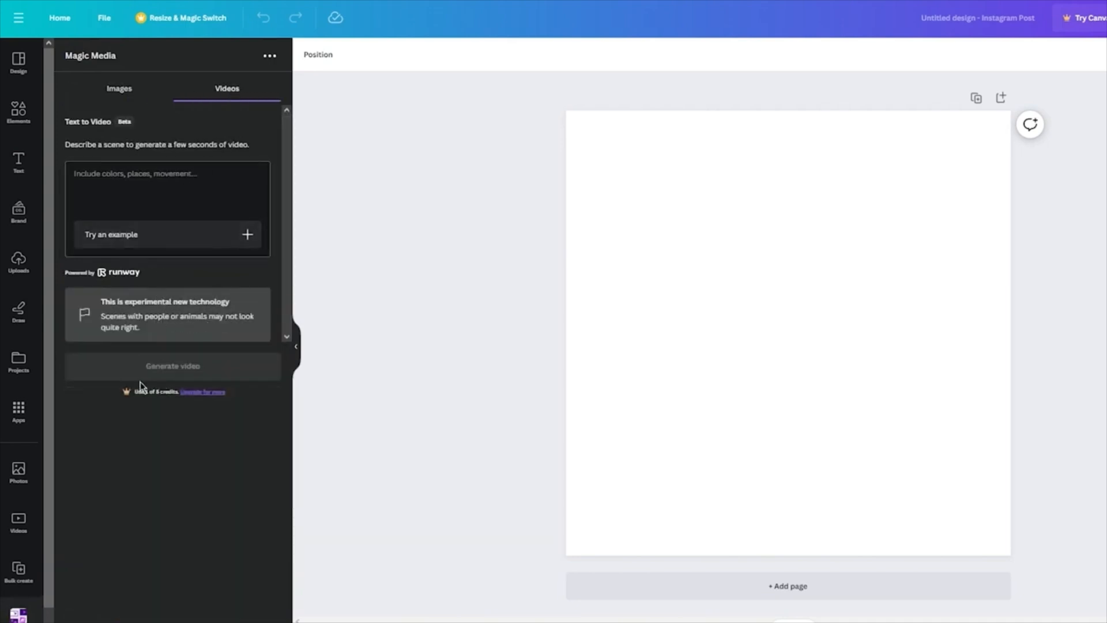
{"action": "left_click", "coordinate": [115, 92]}
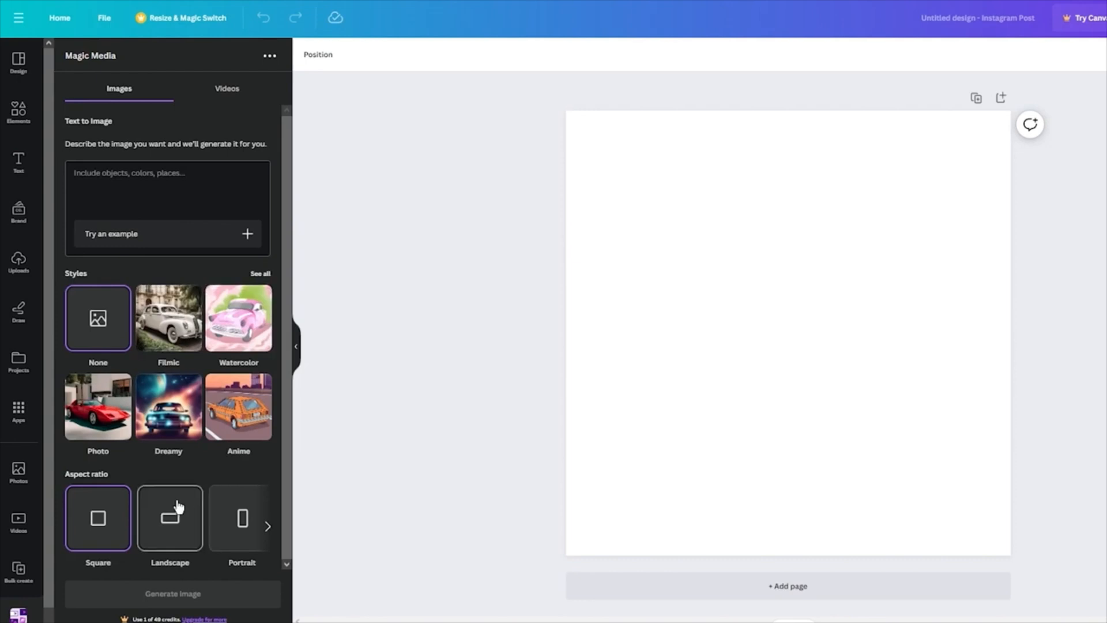
- Look through Magic Media's aspect ratios and full style list, and apply the Vibrant photography style
{"action": "left_click", "coordinate": [267, 529]}
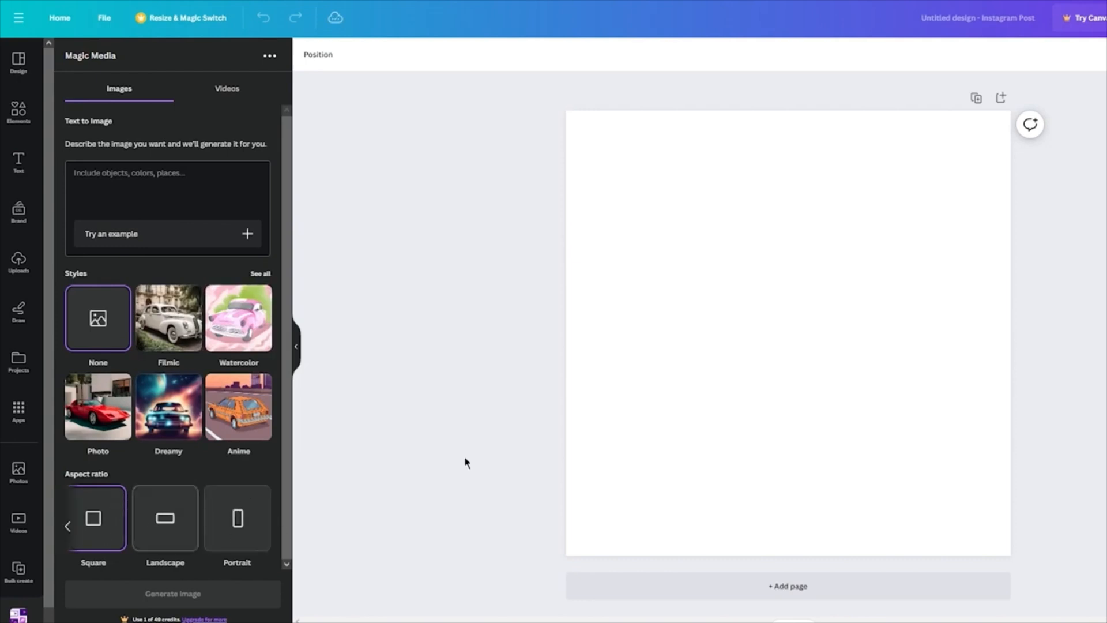
{"action": "left_click", "coordinate": [261, 274]}
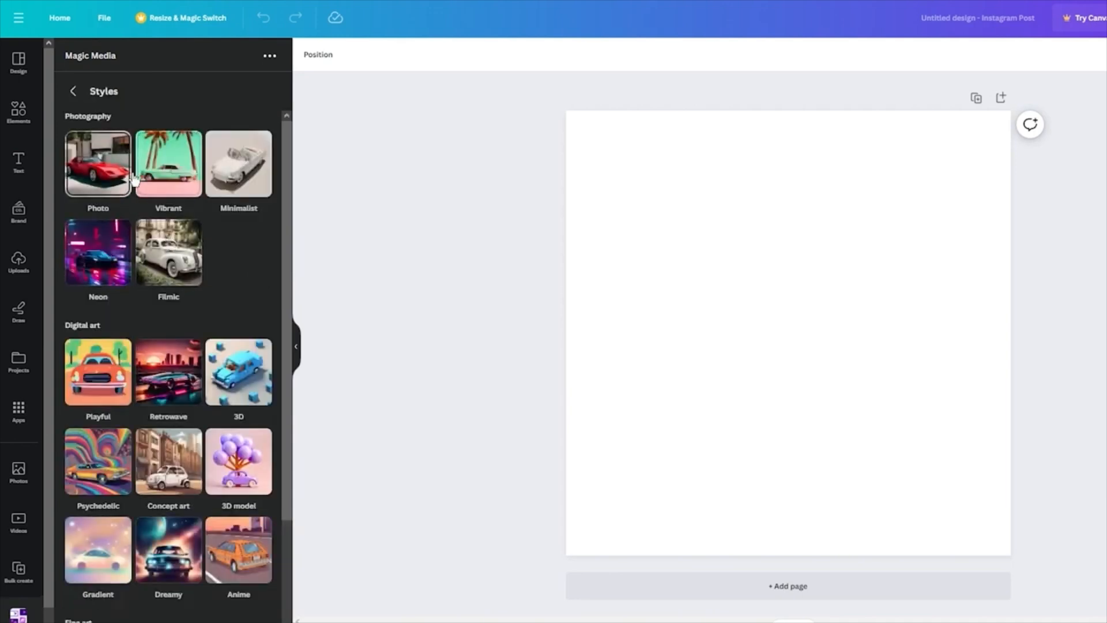
{"action": "scroll", "coordinate": [231, 248], "scroll_direction": "down", "scroll_amount": 3}
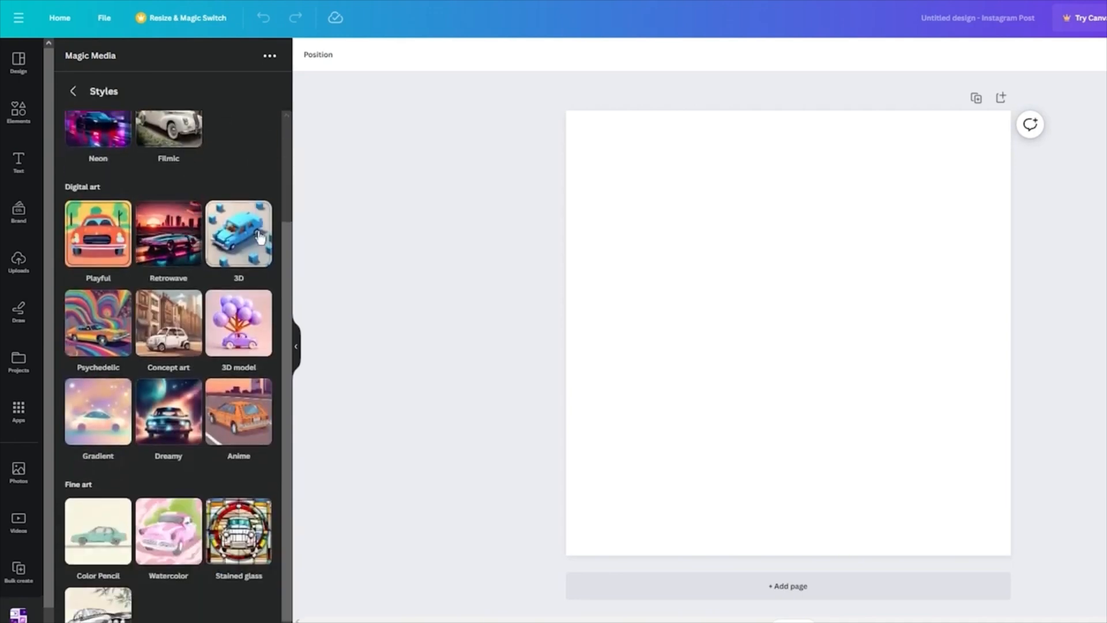
{"action": "scroll", "coordinate": [167, 323], "scroll_direction": "down", "scroll_amount": 1}
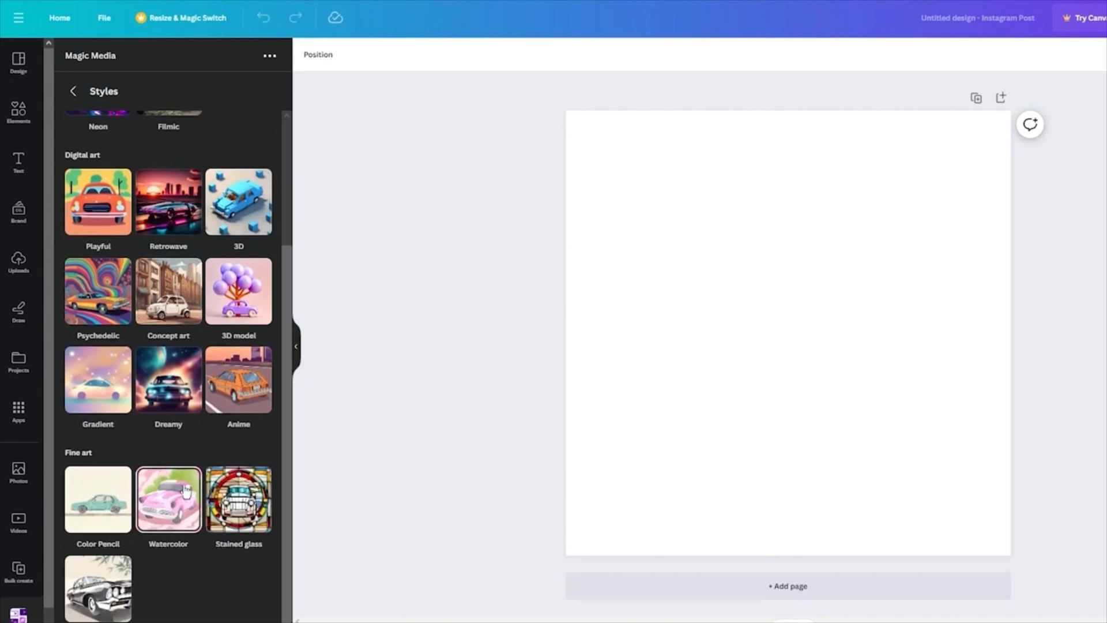
{"action": "scroll", "coordinate": [97, 340], "scroll_direction": "up", "scroll_amount": 3}
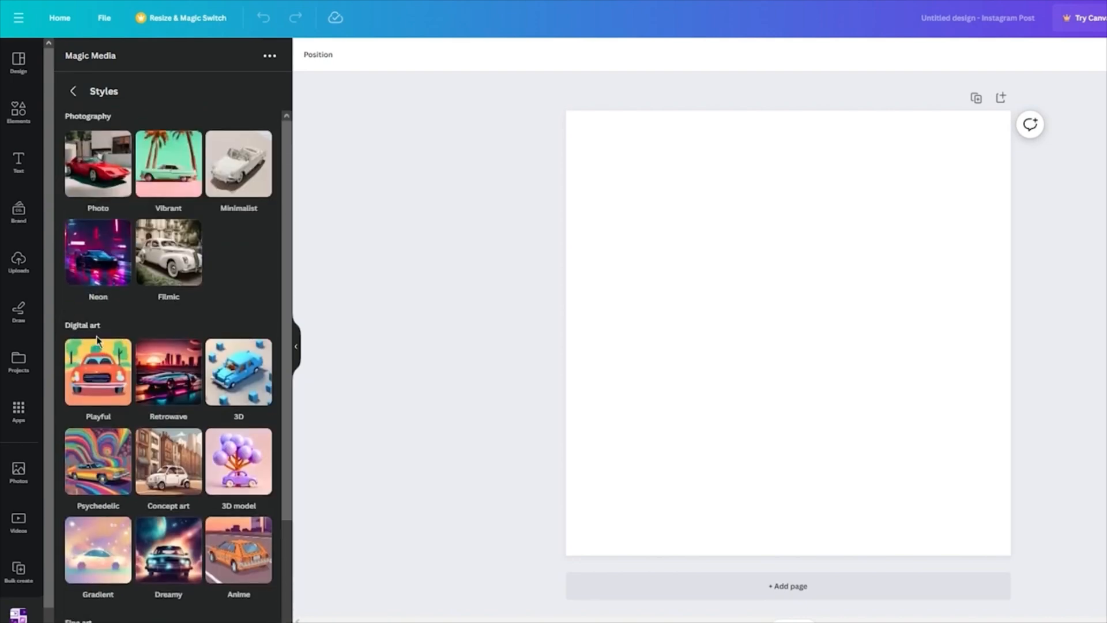
{"action": "left_click", "coordinate": [169, 168]}
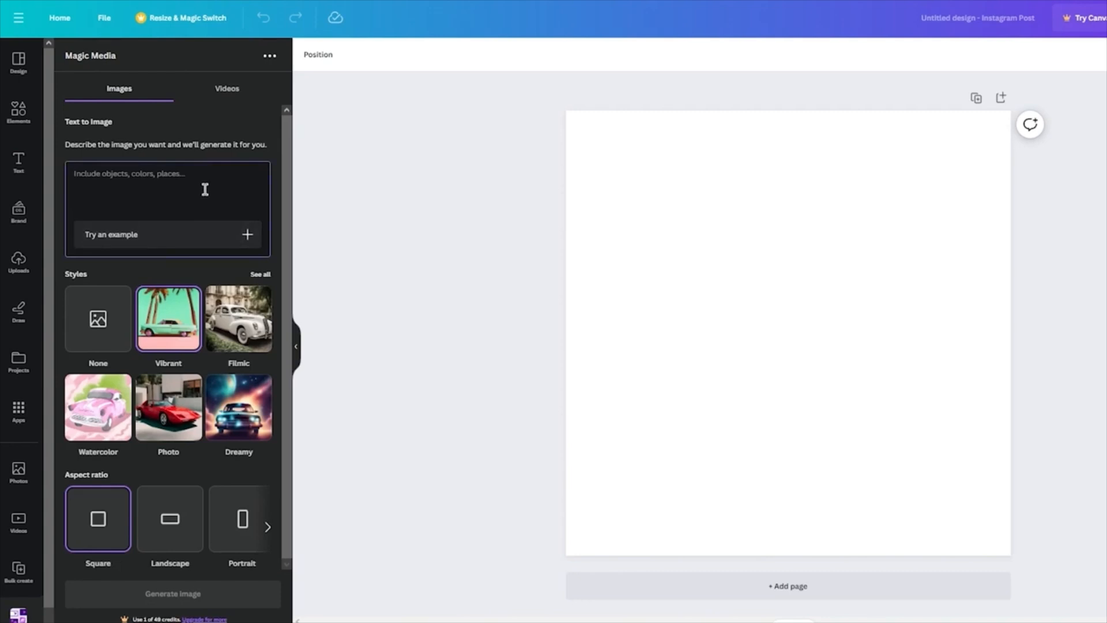
{"action": "left_click", "coordinate": [248, 234]}
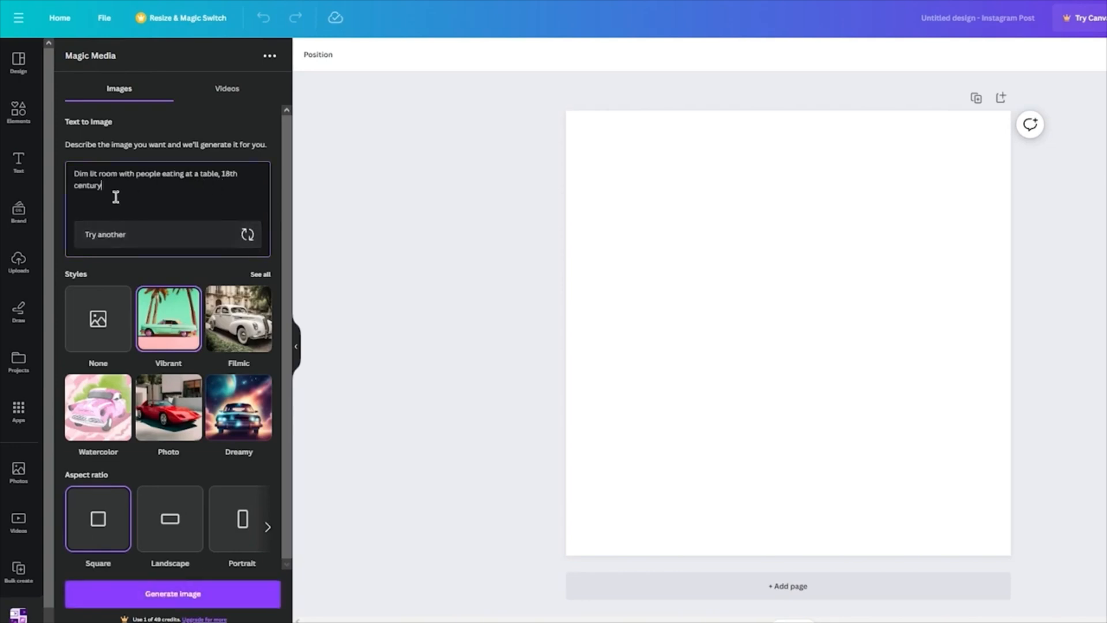
{"action": "left_click_drag", "start_coordinate": [102, 187], "coordinate": [71, 173]}
{"action": "key", "text": "BackSpace"}
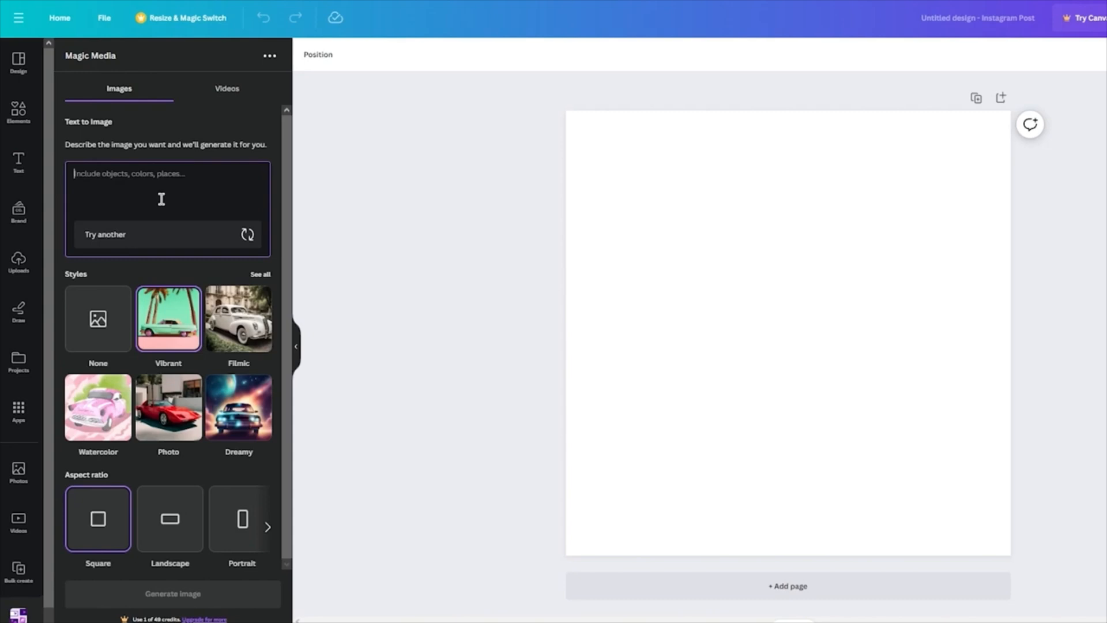
- Generate images from the prompt "5 people standing on a hill, camera panned at their backs, landscape, retro, sunny, city life in front of them, cadillace beside them"
{"action": "type", "text": "5 people s"}
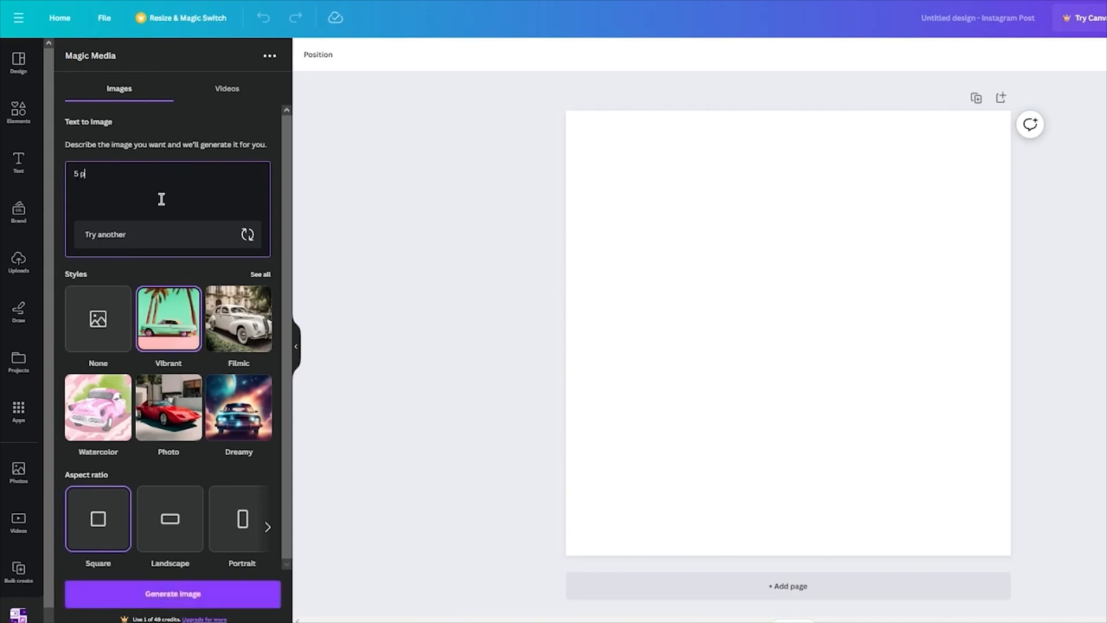
{"action": "type", "text": "tanding on a hill, camera panned at th"}
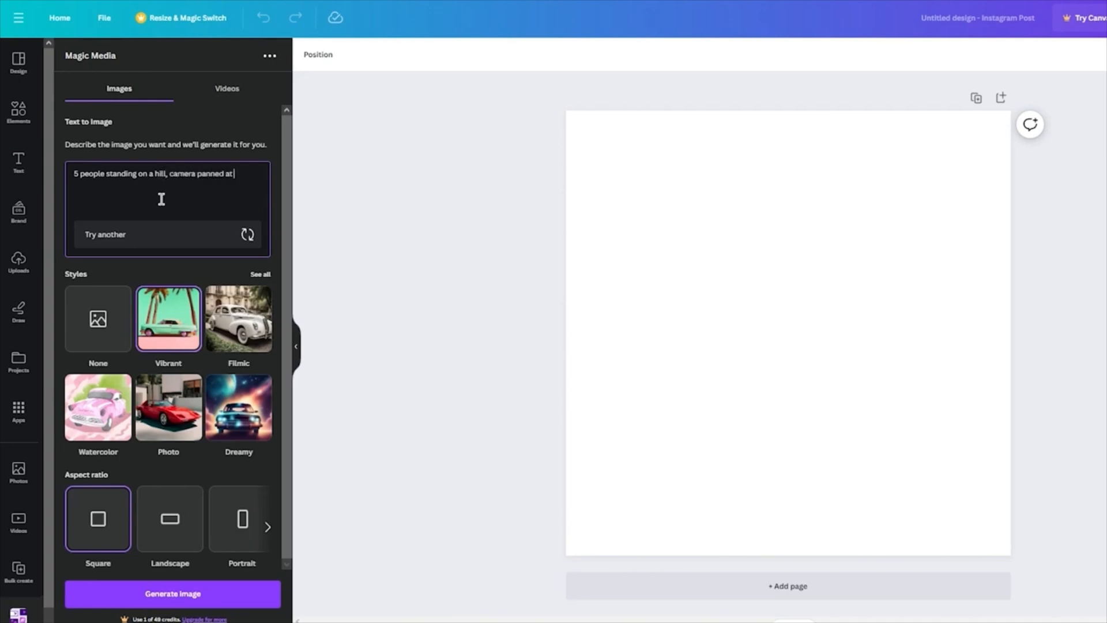
{"action": "type", "text": "eir backs, lan"}
{"action": "type", "text": "dscape, retro, sunny, city life in"}
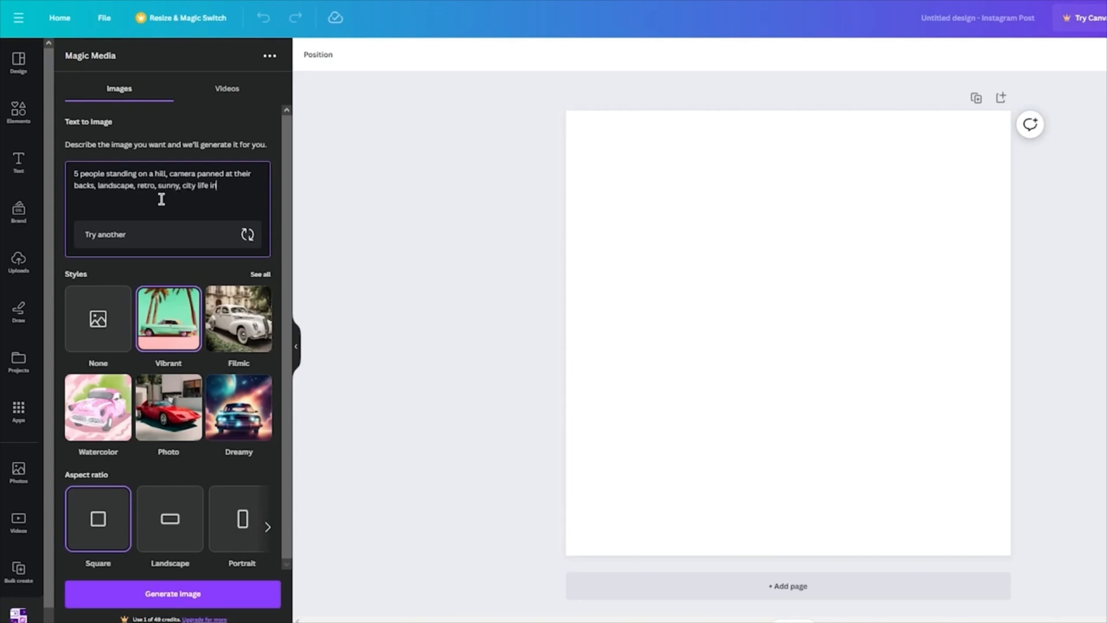
{"action": "type", "text": " front of them, cadillace besid"}
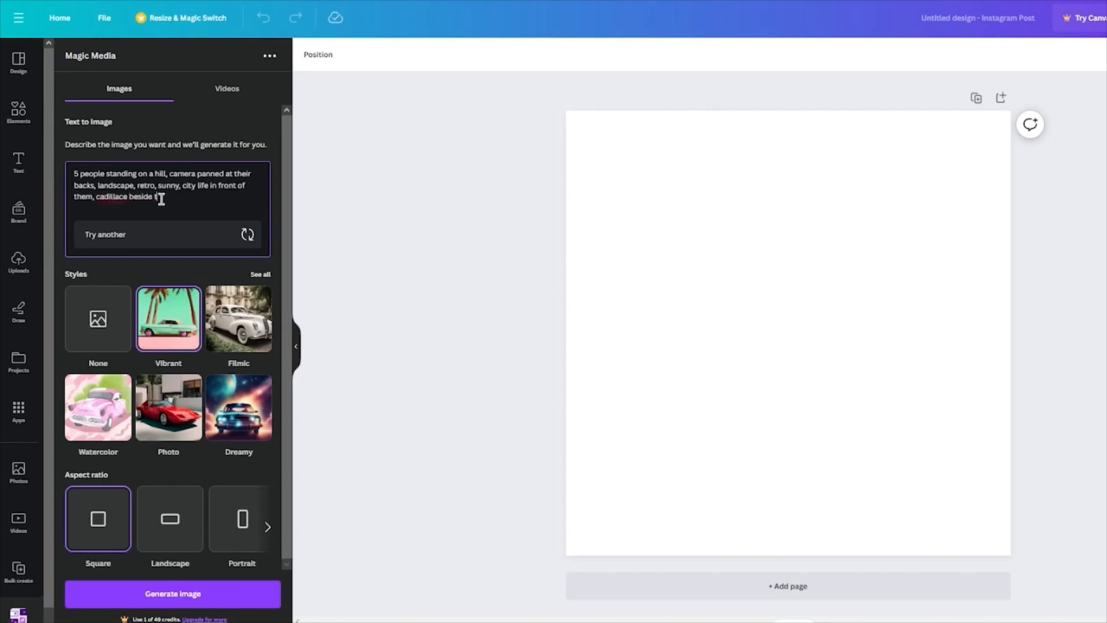
{"action": "type", "text": "e them"}
{"action": "left_click", "coordinate": [218, 600]}
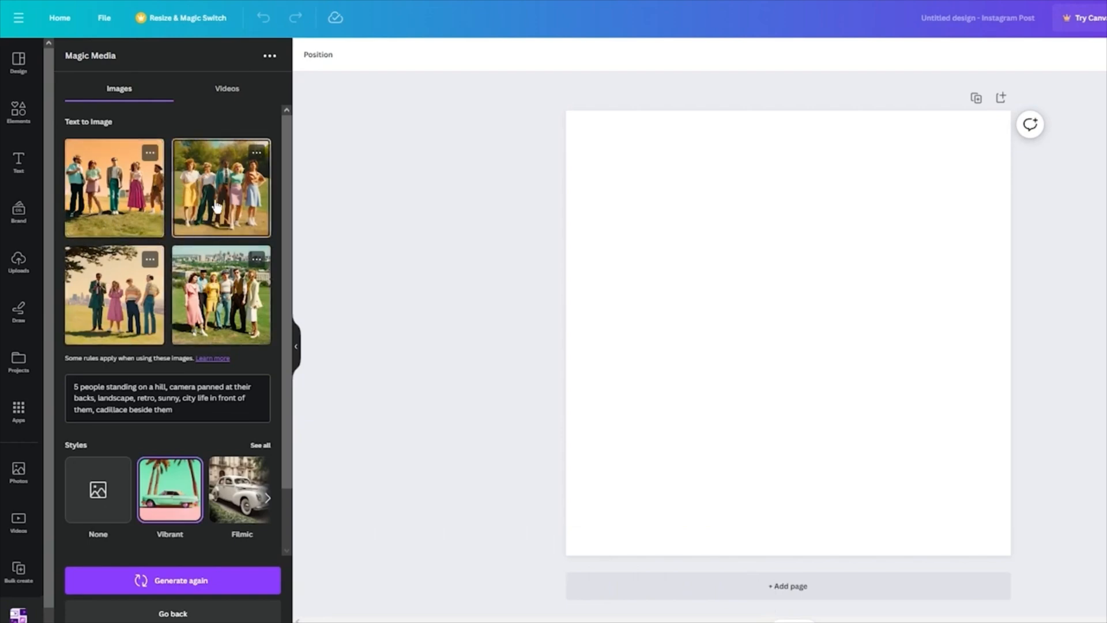
- Place the generated image of the group before the city skyline on the page and enlarge it to fill the whole page
{"action": "left_click_drag", "start_coordinate": [216, 206], "coordinate": [754, 285]}
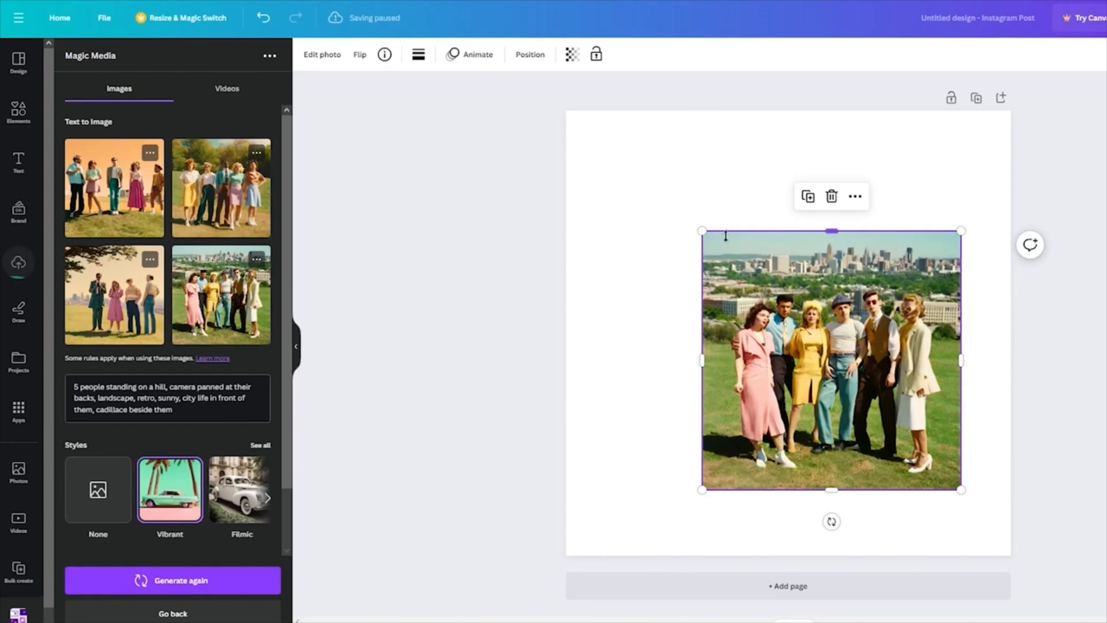
{"action": "left_click_drag", "start_coordinate": [701, 230], "coordinate": [534, 154]}
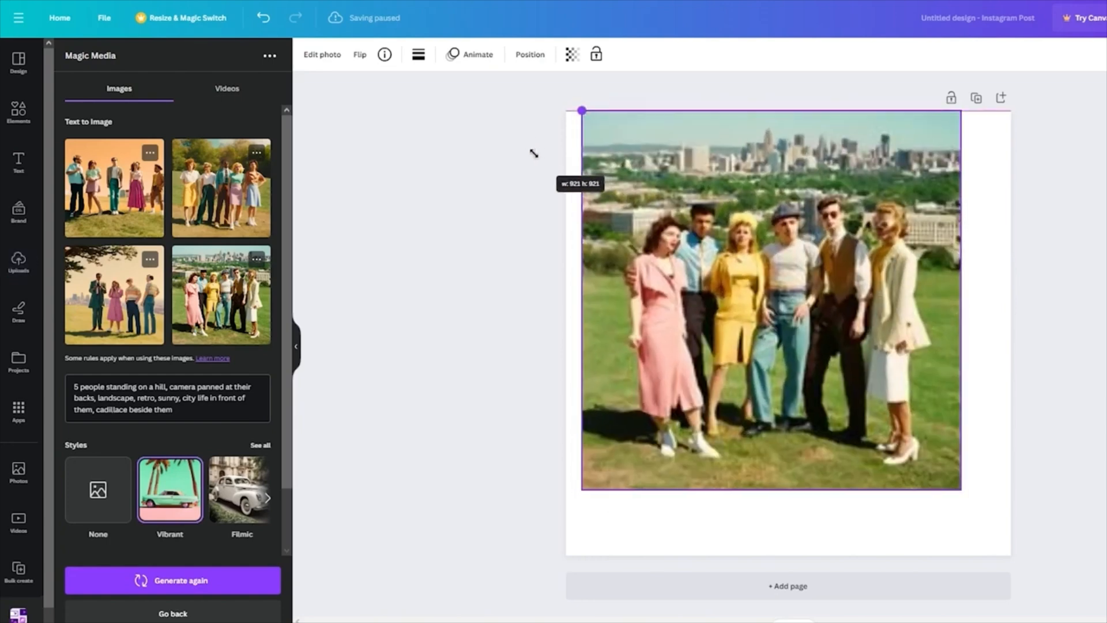
{"action": "left_click_drag", "start_coordinate": [960, 489], "coordinate": [997, 555]}
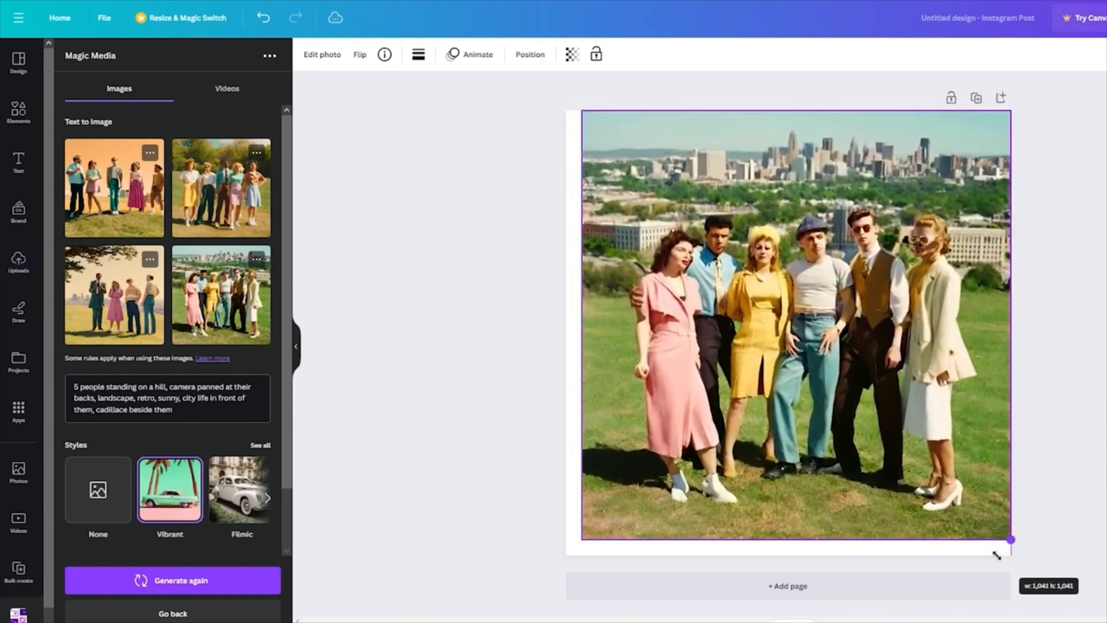
{"action": "left_click_drag", "start_coordinate": [583, 539], "coordinate": [557, 552]}
{"action": "left_click", "coordinate": [496, 510]}
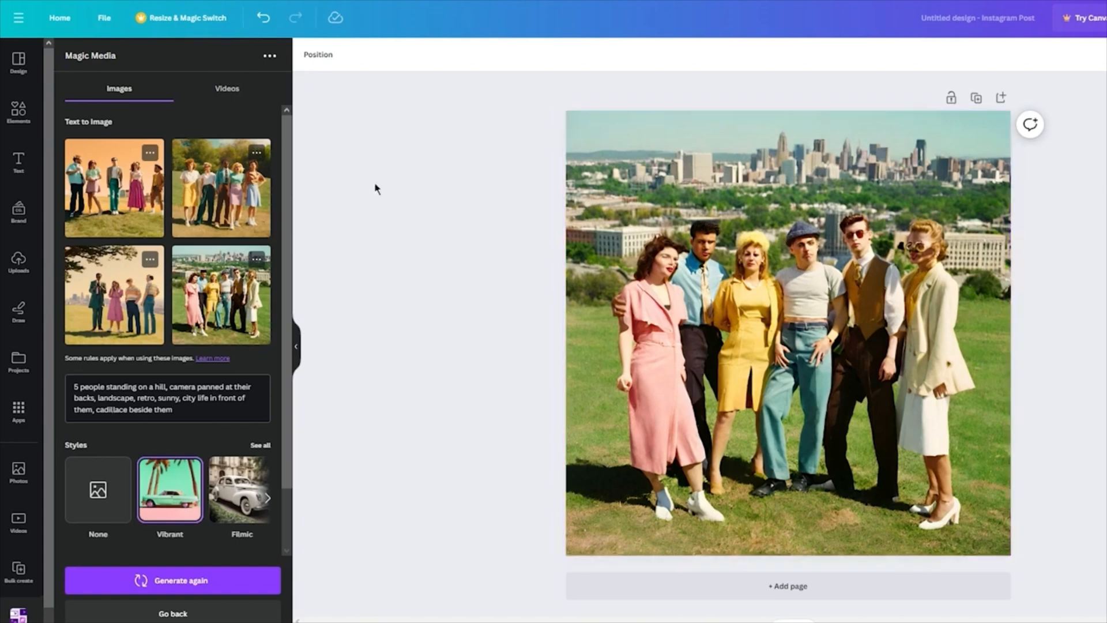
{"action": "left_click_drag", "start_coordinate": [454, 133], "coordinate": [1068, 418]}
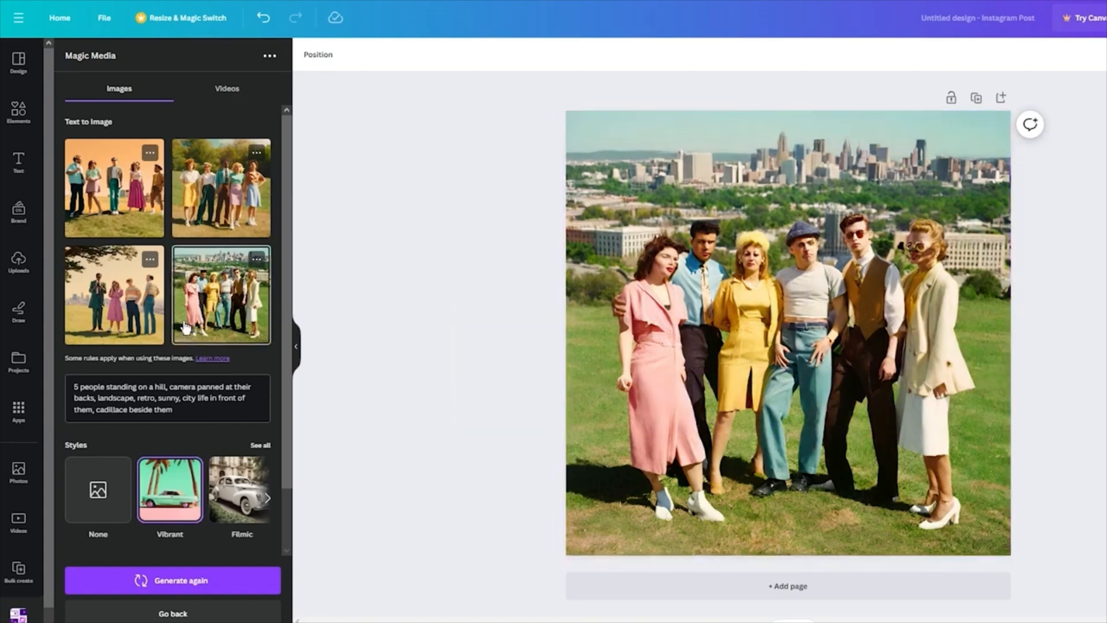
- Change the image style to Neon and generate the images again from the same prompt
{"action": "scroll", "coordinate": [227, 373], "scroll_direction": "down", "scroll_amount": 2}
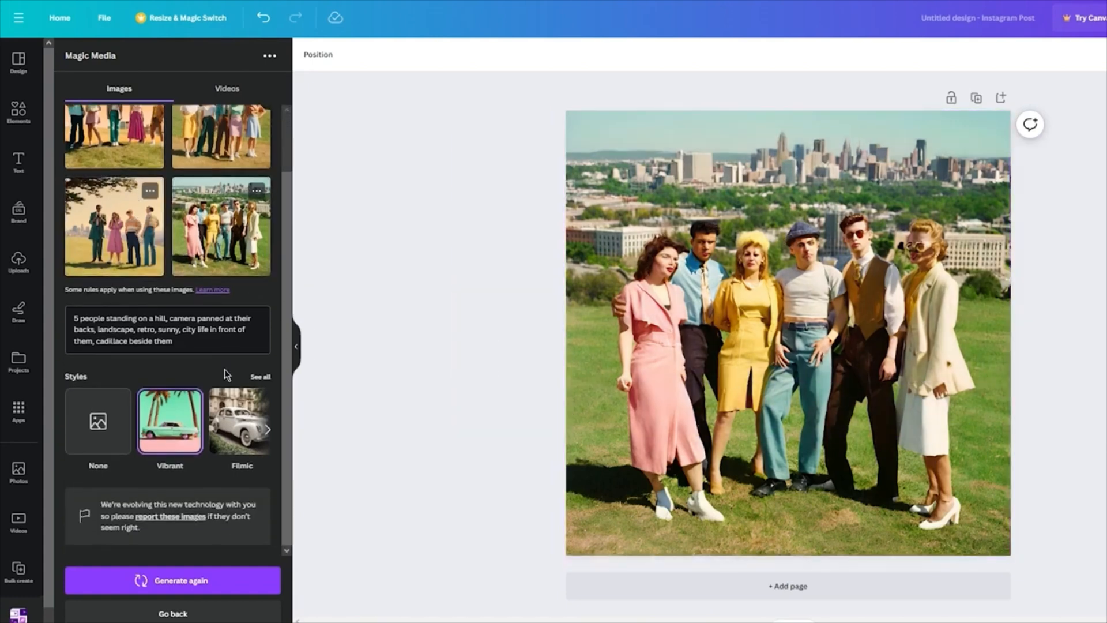
{"action": "left_click", "coordinate": [272, 434]}
{"action": "left_click", "coordinate": [272, 433]}
{"action": "left_click", "coordinate": [273, 439]}
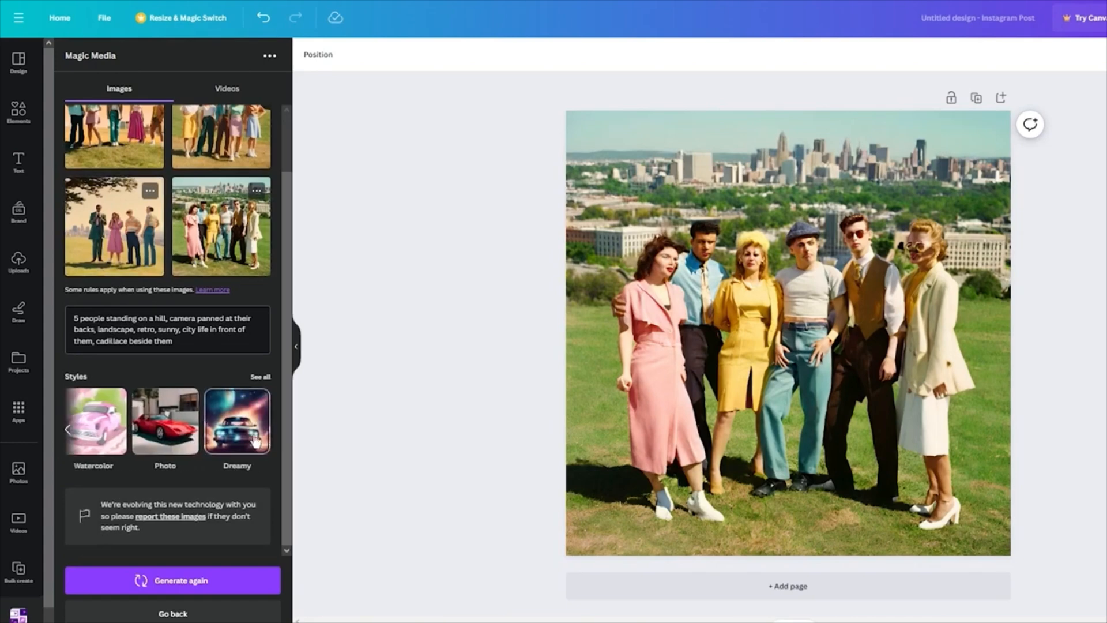
{"action": "left_click", "coordinate": [260, 376]}
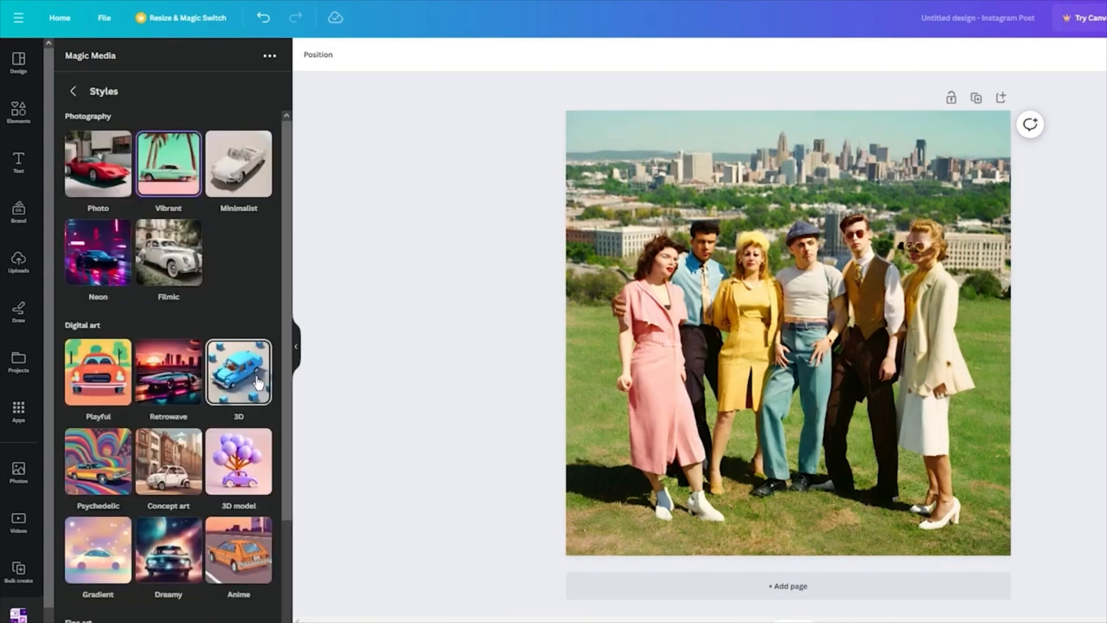
{"action": "left_click", "coordinate": [99, 257]}
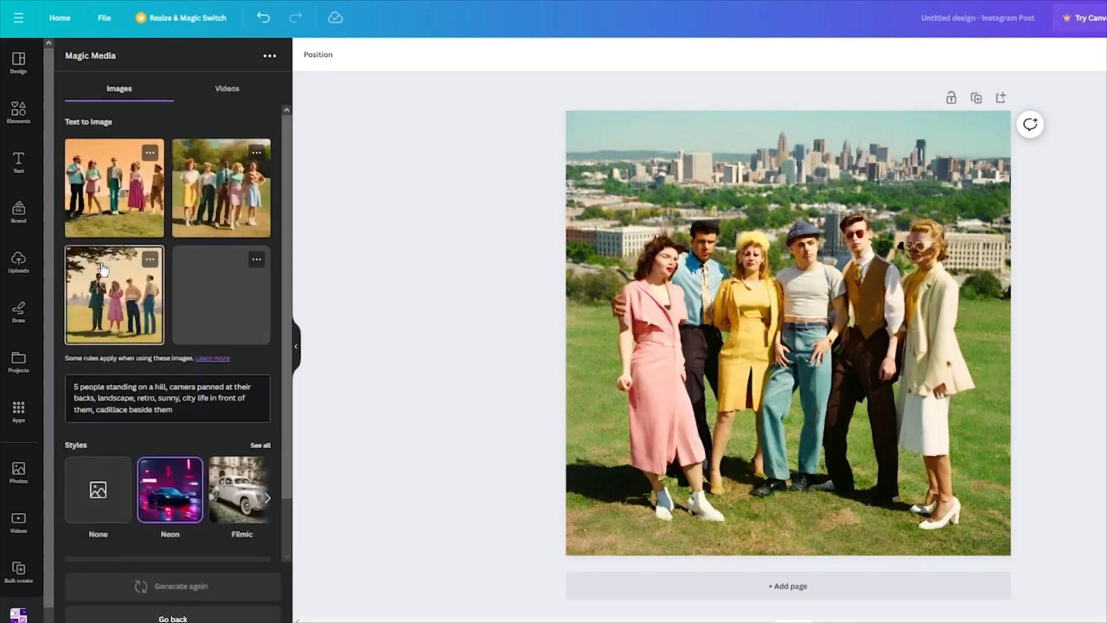
{"action": "left_click", "coordinate": [202, 583]}
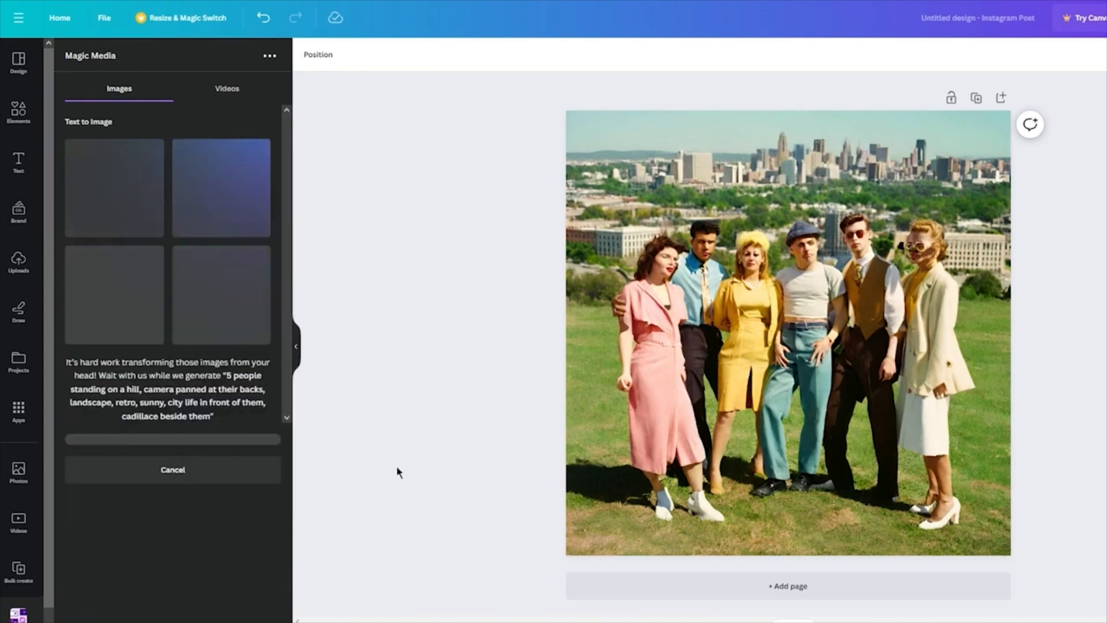
- Shrink the placed group photo so it fills only the lower-right quarter of the page
{"action": "left_click", "coordinate": [845, 382]}
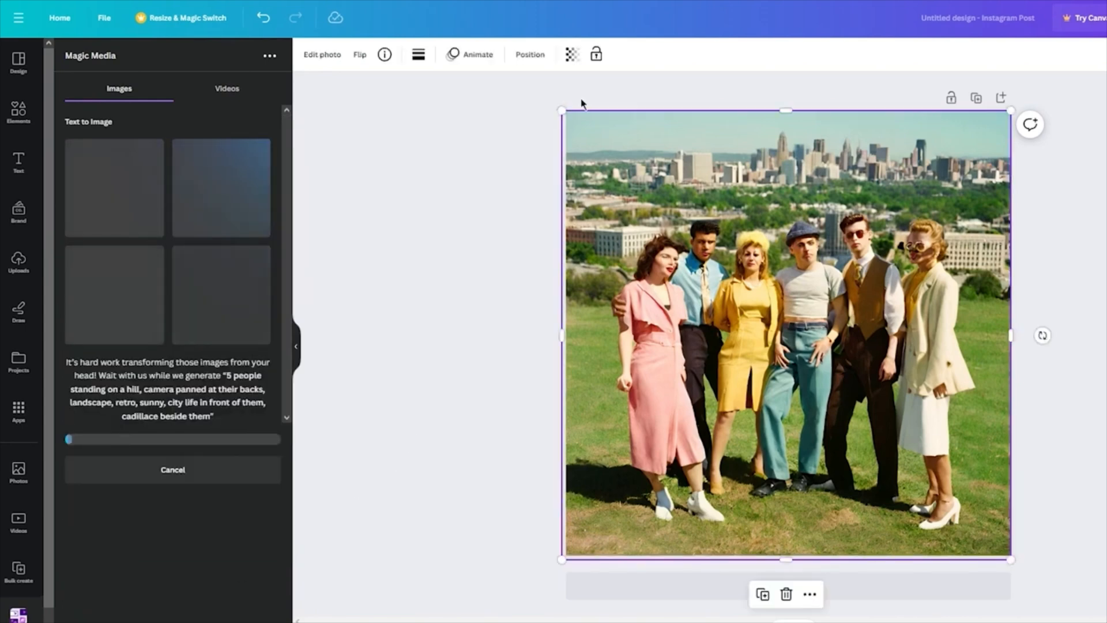
{"action": "left_click_drag", "start_coordinate": [566, 111], "coordinate": [776, 342]}
{"action": "mouse_move", "coordinate": [789, 448]}
{"action": "left_mouse_down"}
{"action": "mouse_move", "coordinate": [773, 449]}
{"action": "mouse_move", "coordinate": [788, 455]}
{"action": "left_mouse_up"}
{"action": "left_click_drag", "start_coordinate": [900, 339], "coordinate": [899, 333]}
{"action": "key", "text": "Escape"}
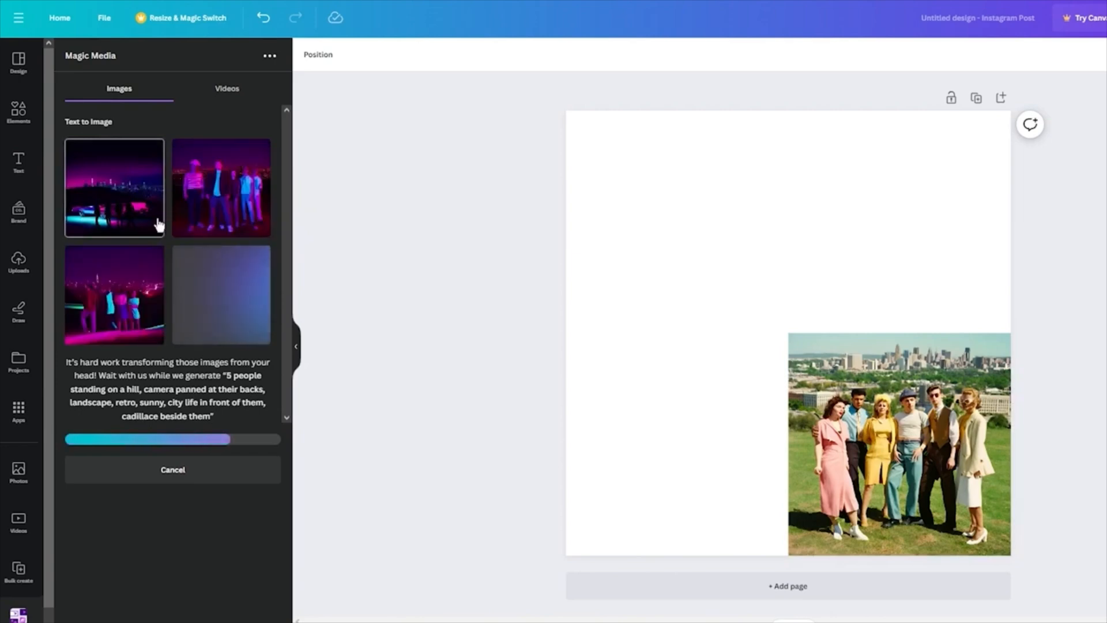
- Place the neon image of people seen from behind and resize it to fill the page's lower-left quarter beside the group photo
{"action": "left_click_drag", "start_coordinate": [115, 294], "coordinate": [617, 375]}
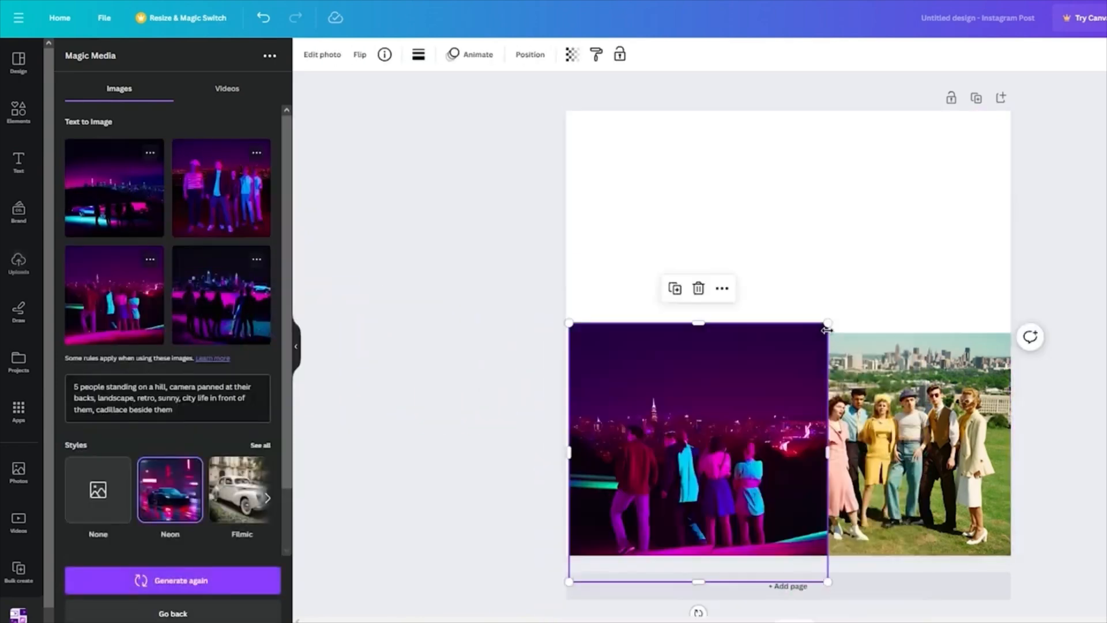
{"action": "left_click_drag", "start_coordinate": [828, 323], "coordinate": [805, 328]}
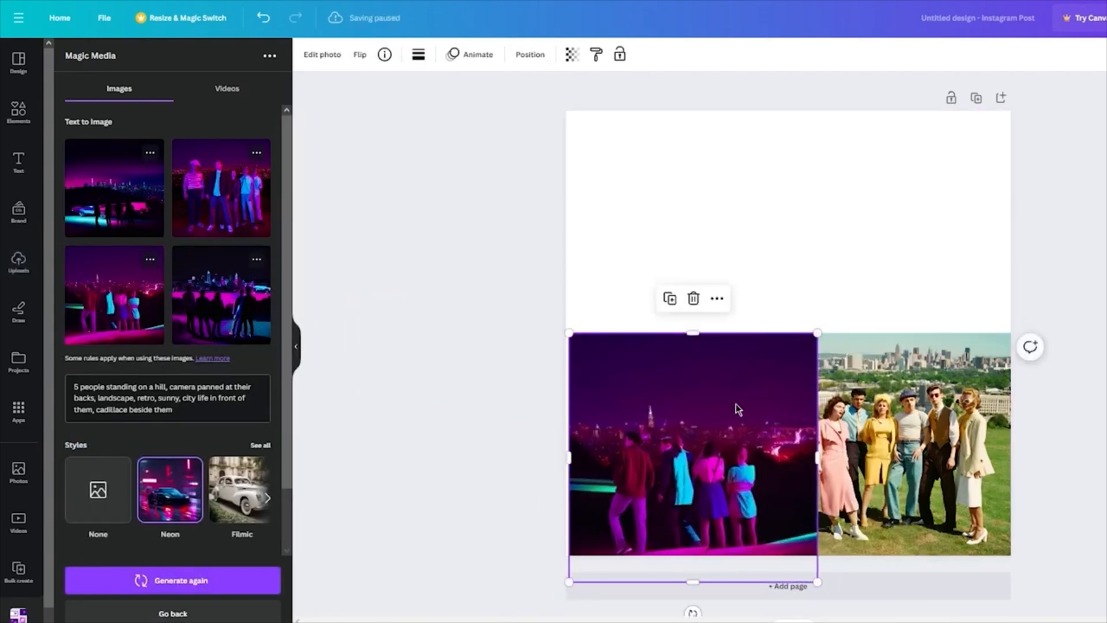
{"action": "left_click_drag", "start_coordinate": [736, 404], "coordinate": [733, 376]}
{"action": "left_click_drag", "start_coordinate": [814, 306], "coordinate": [788, 332]}
{"action": "left_click", "coordinate": [1080, 327]}
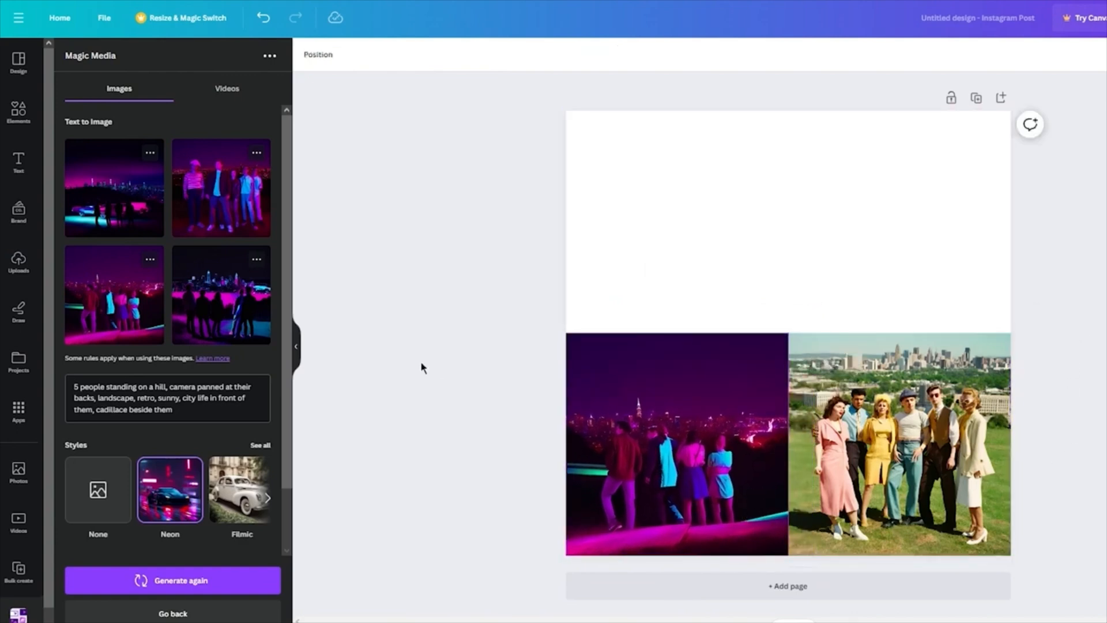
- Change the image style to Concept art and generate the images again from the same prompt
{"action": "scroll", "coordinate": [180, 314], "scroll_direction": "down", "scroll_amount": 1}
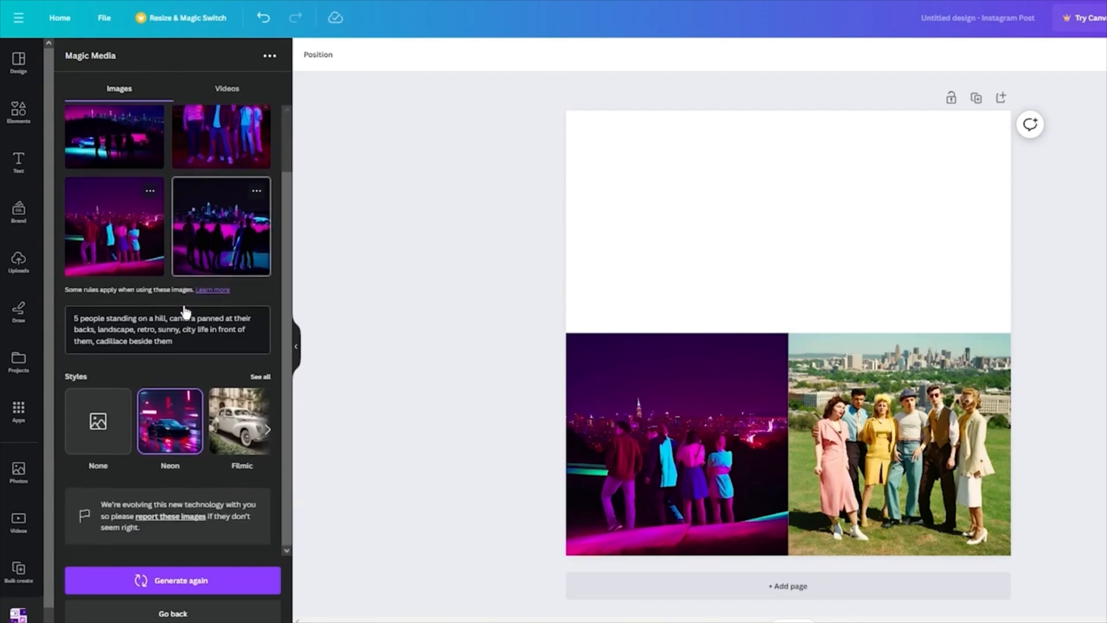
{"action": "left_click", "coordinate": [260, 377]}
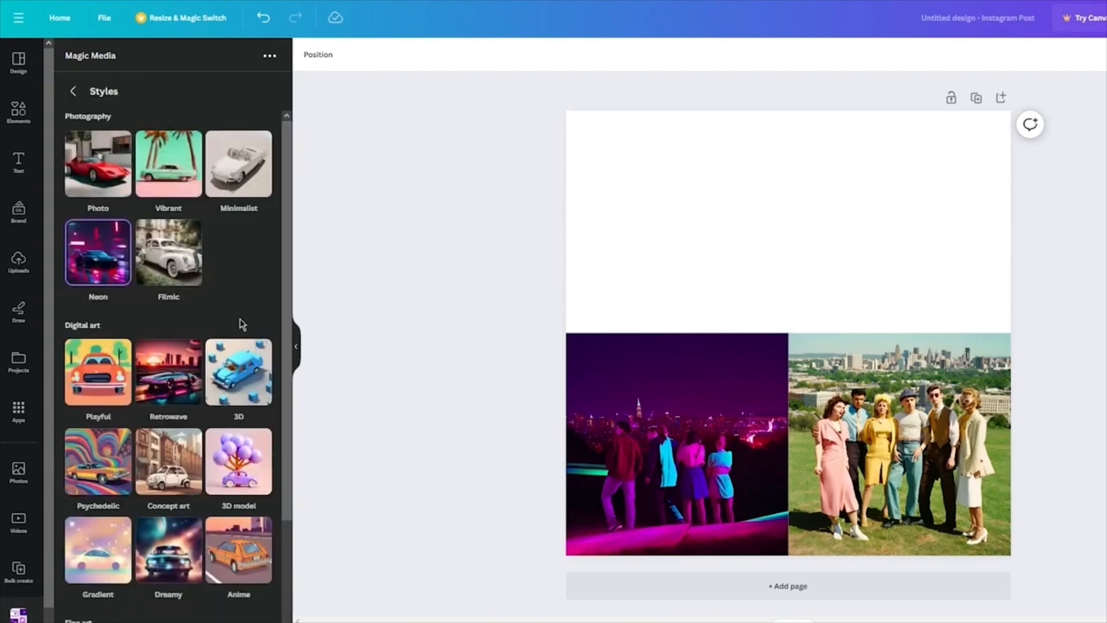
{"action": "scroll", "coordinate": [198, 393], "scroll_direction": "down", "scroll_amount": 3}
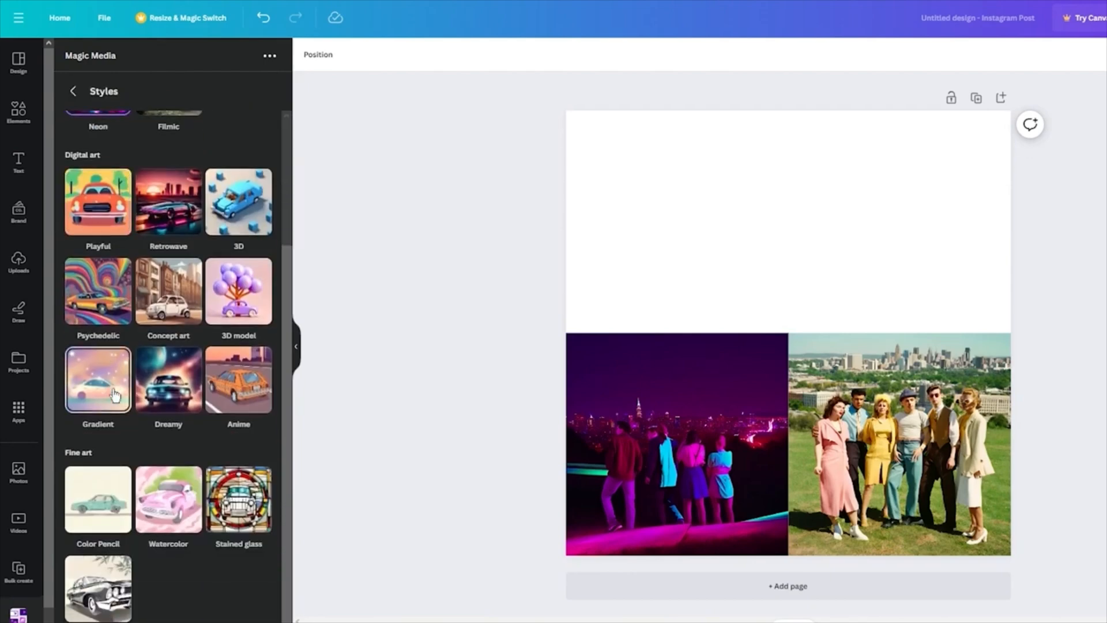
{"action": "left_click", "coordinate": [169, 298]}
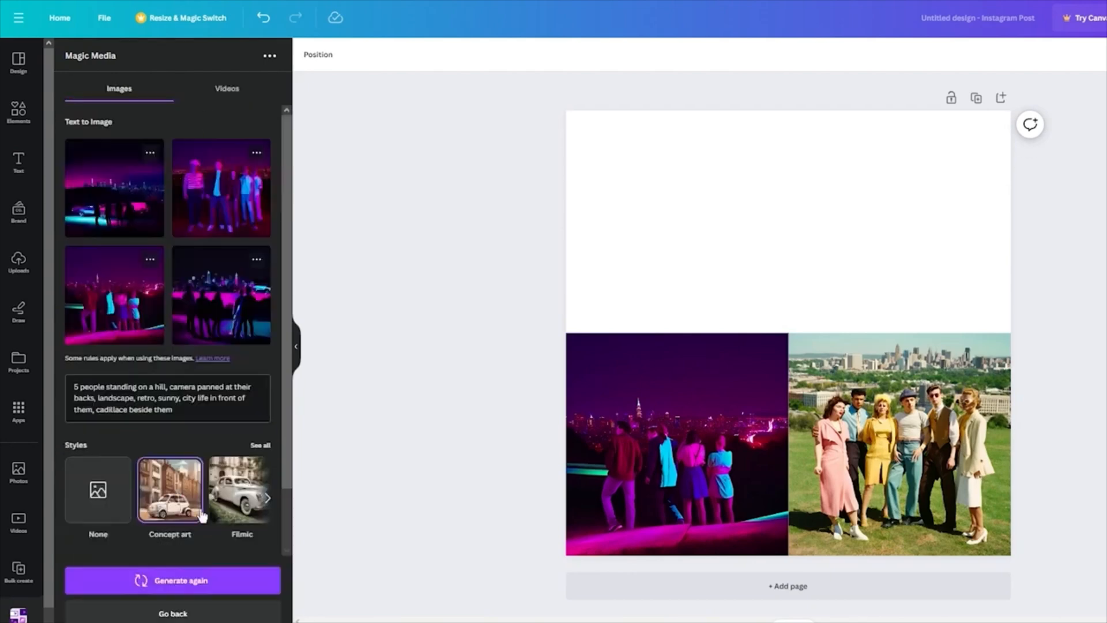
{"action": "left_click", "coordinate": [173, 580]}
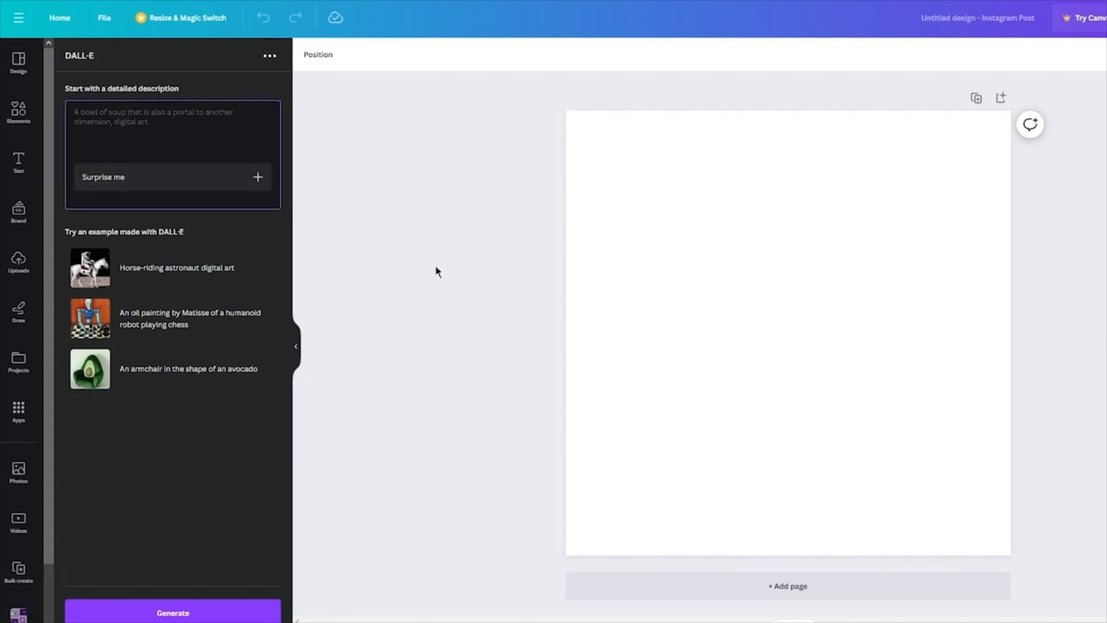
- Generate DALL·E images from the prompt "retro image of a metal band performing at woodstock"
{"action": "type", "text": "retr"}
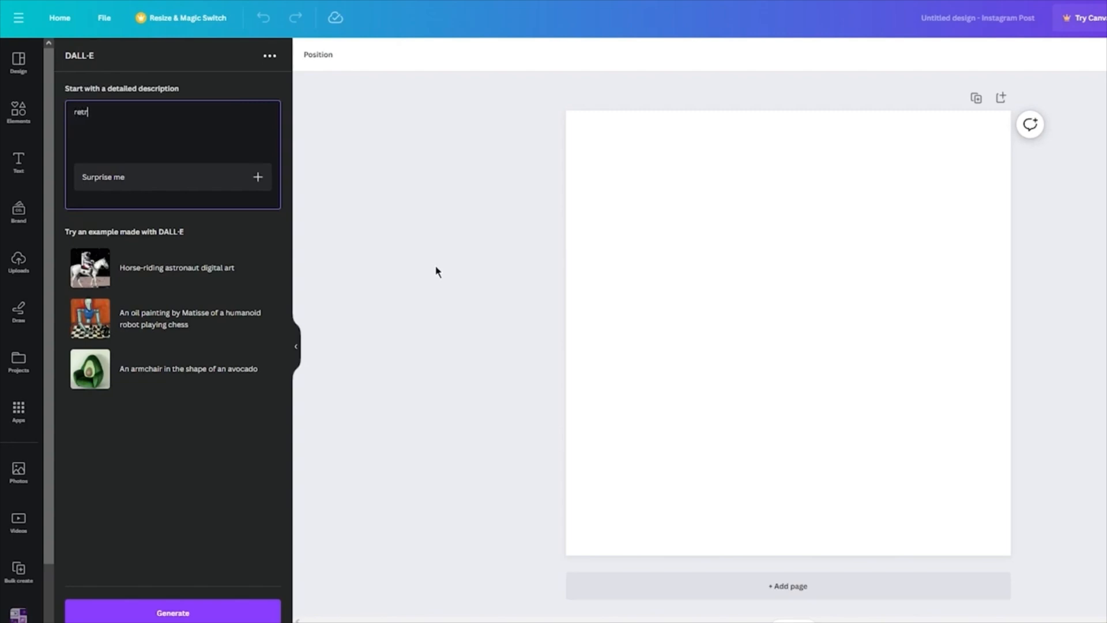
{"action": "type", "text": "o image lo"}
{"action": "type", "text": "orming at woodstock"}
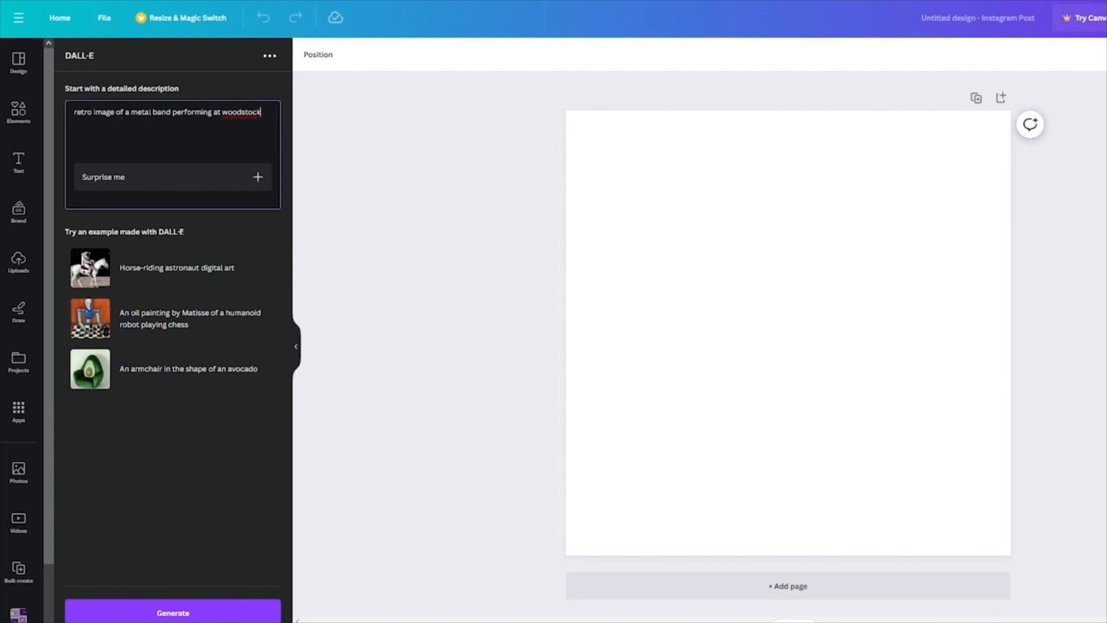
{"action": "left_click", "coordinate": [149, 612]}
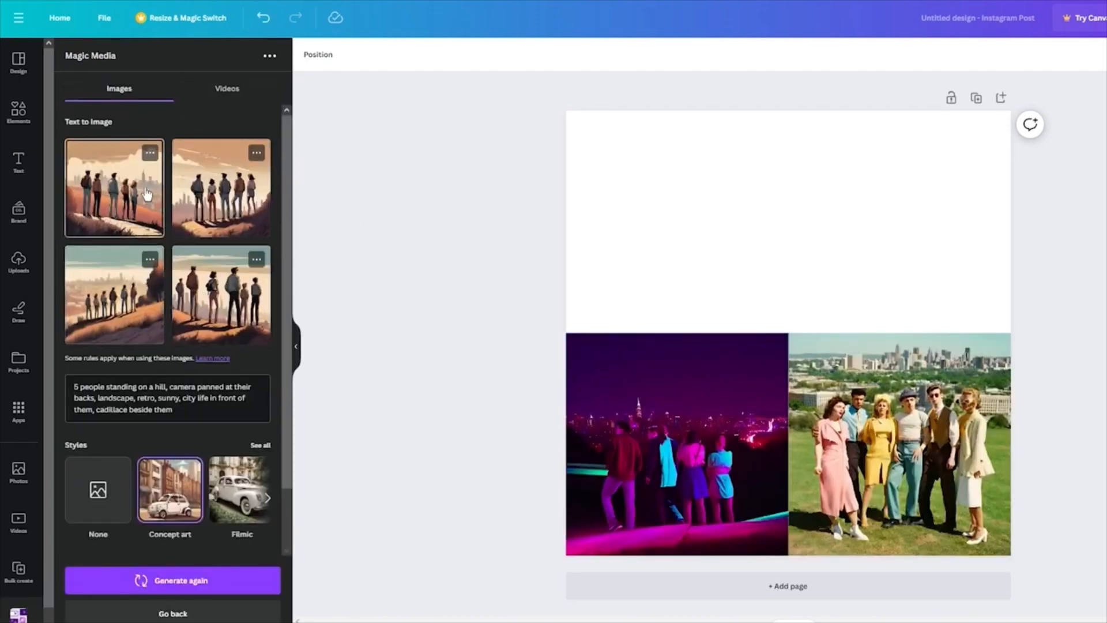
- Place the concept art image with the tree at its edge and shrink it to fill the page's upper-left quarter
{"action": "left_click_drag", "start_coordinate": [114, 294], "coordinate": [654, 186]}
{"action": "left_click_drag", "start_coordinate": [789, 311], "coordinate": [789, 312]}
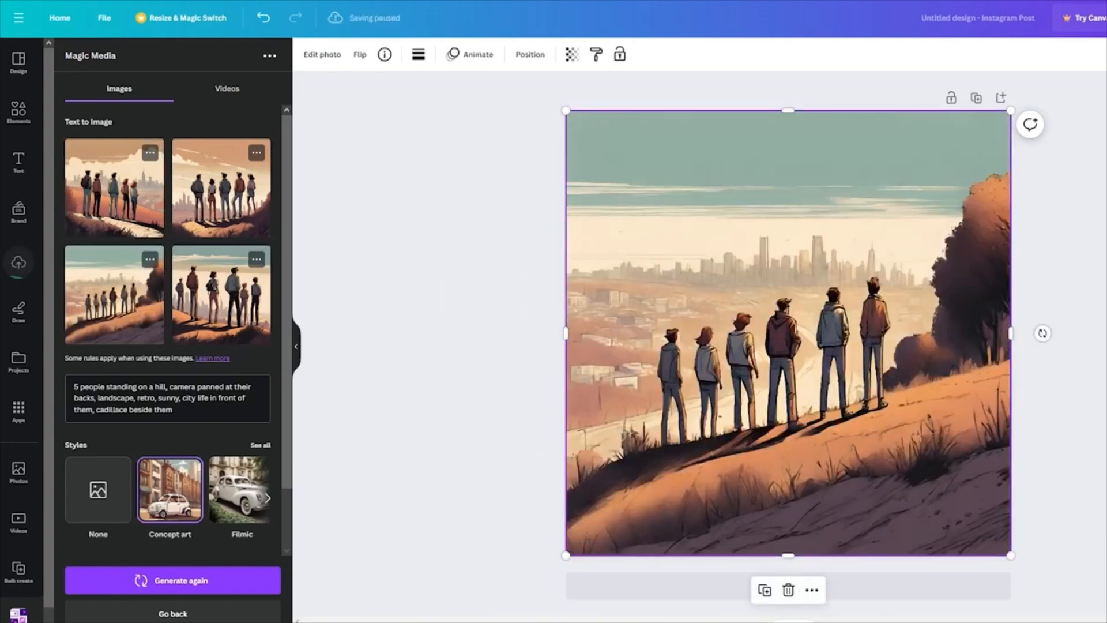
{"action": "left_click_drag", "start_coordinate": [1011, 555], "coordinate": [823, 310]}
{"action": "left_click", "coordinate": [901, 270]}
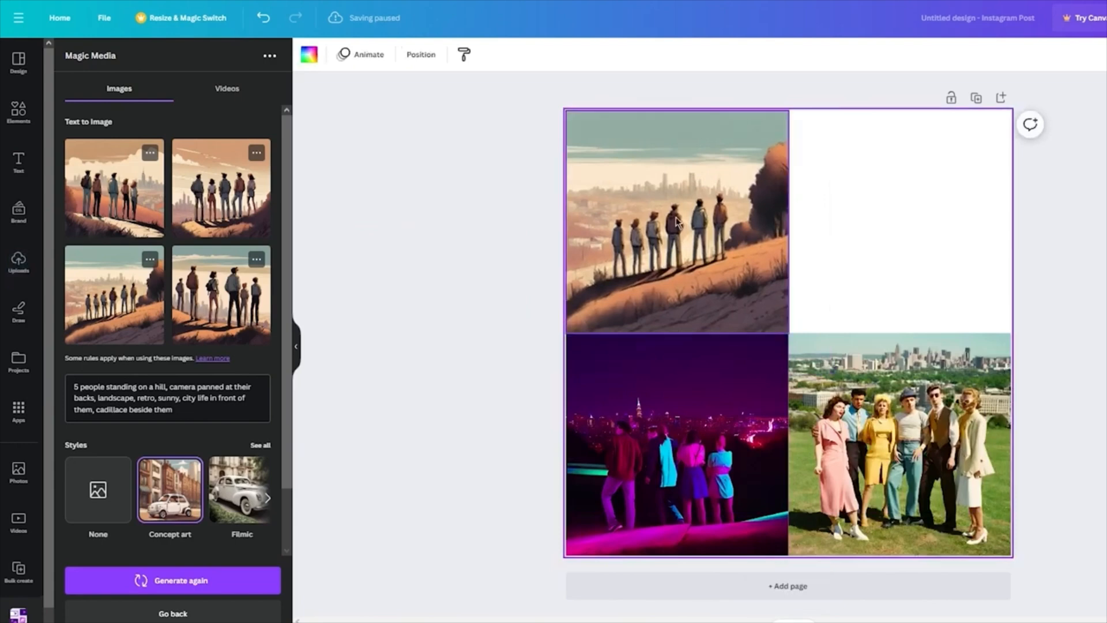
{"action": "left_click", "coordinate": [502, 209]}
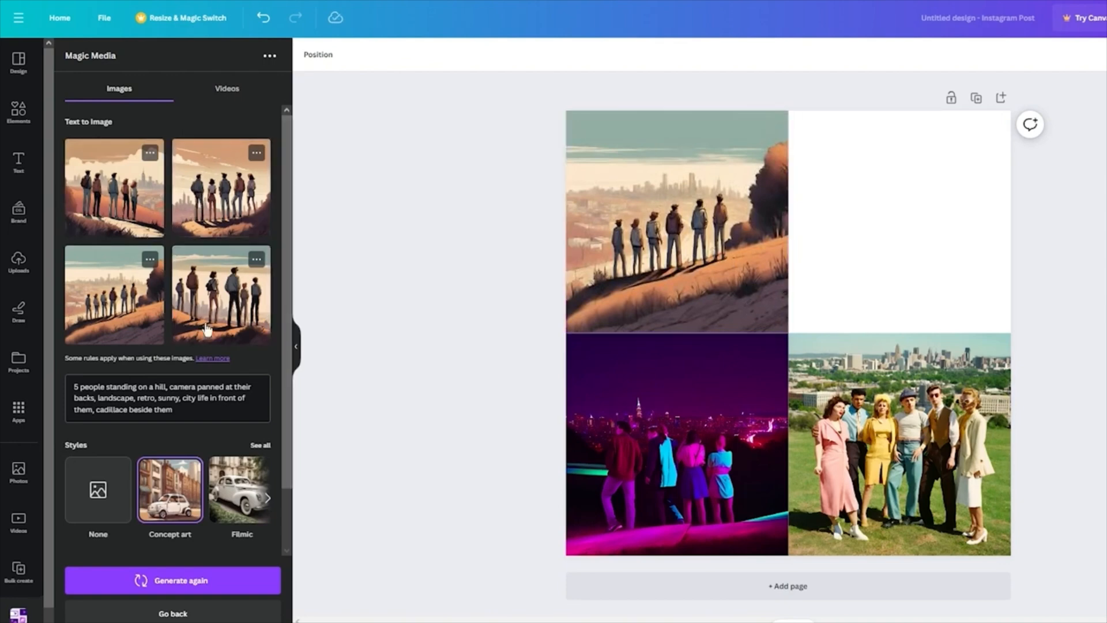
- Change the image style to Filmic and generate the images again from the same prompt
{"action": "scroll", "coordinate": [225, 404], "scroll_direction": "down", "scroll_amount": 1}
{"action": "left_click", "coordinate": [249, 425]}
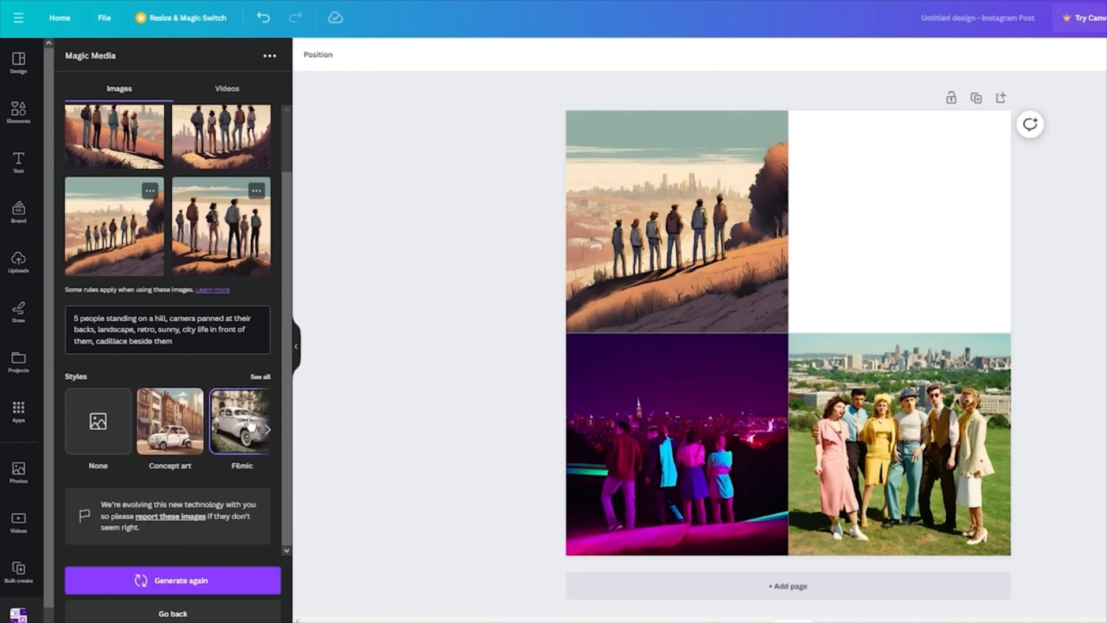
{"action": "left_click", "coordinate": [226, 571]}
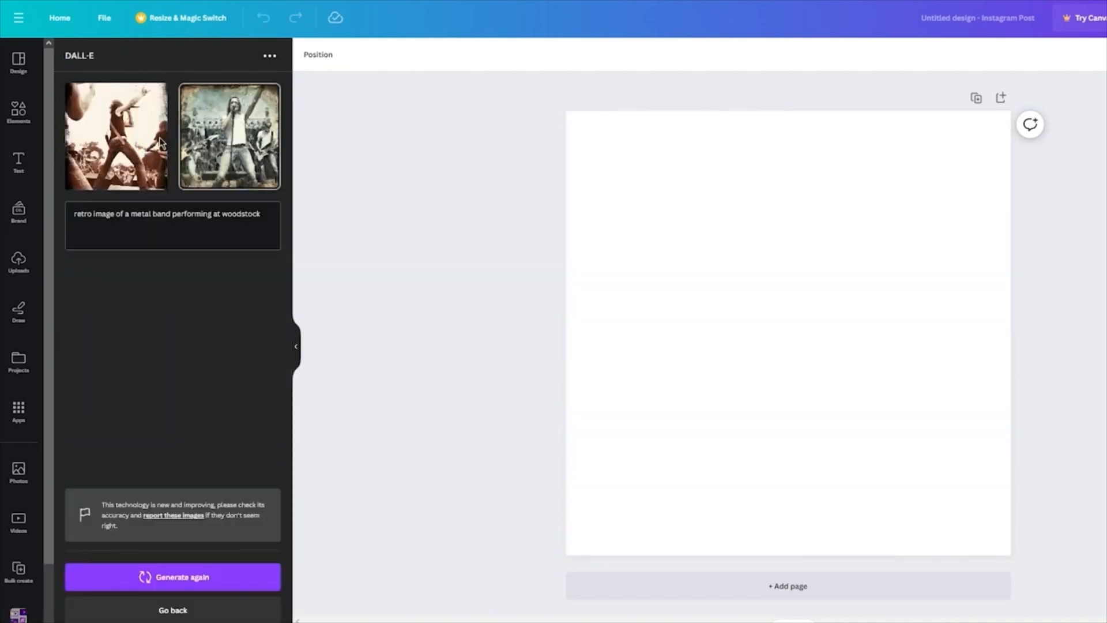
- Place the generated image of the singer with raised arm and guitarists, and enlarge it to fill the whole page
{"action": "left_click", "coordinate": [236, 152]}
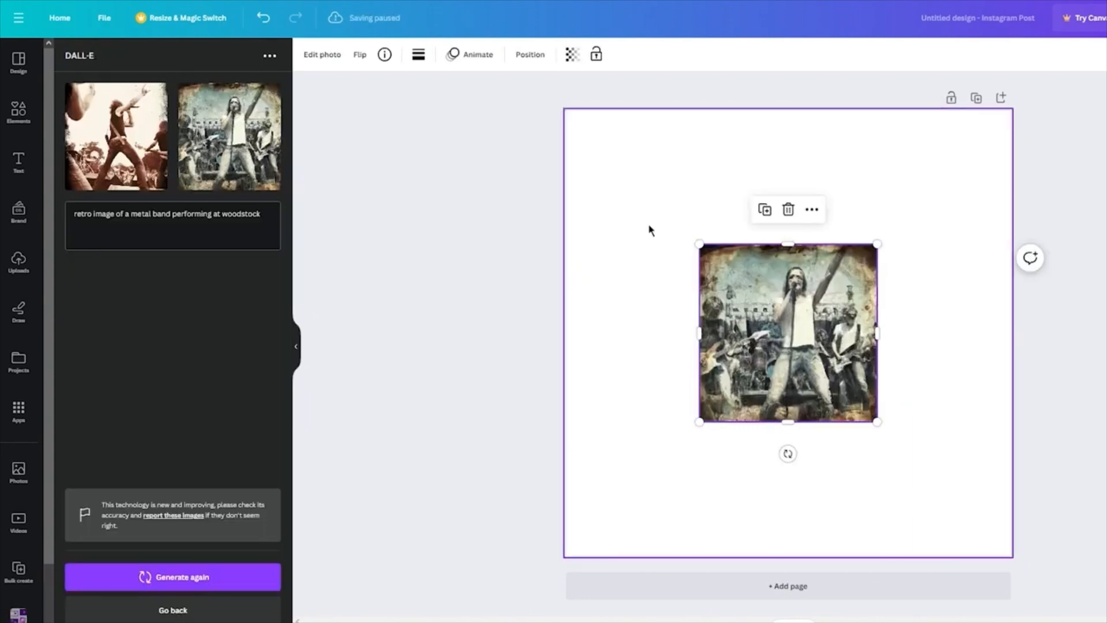
{"action": "left_click_drag", "start_coordinate": [700, 244], "coordinate": [566, 110]}
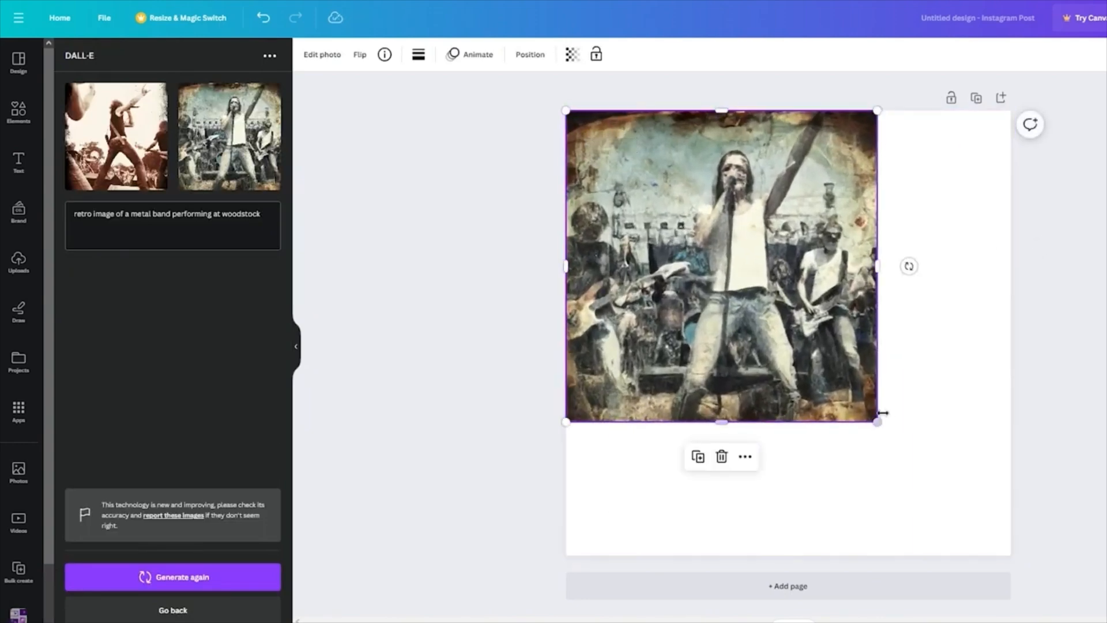
{"action": "left_click_drag", "start_coordinate": [877, 420], "coordinate": [1001, 556]}
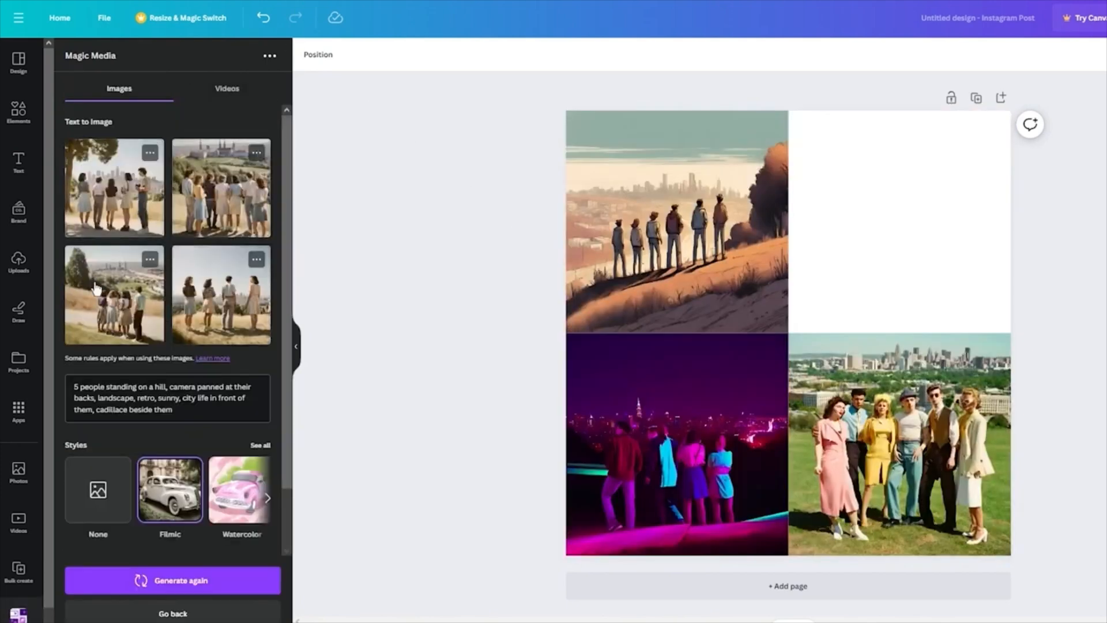
- Place the filmic image with the dark tree and the people seen from behind, fitting it into the page's upper-right quarter
{"action": "left_click", "coordinate": [108, 309]}
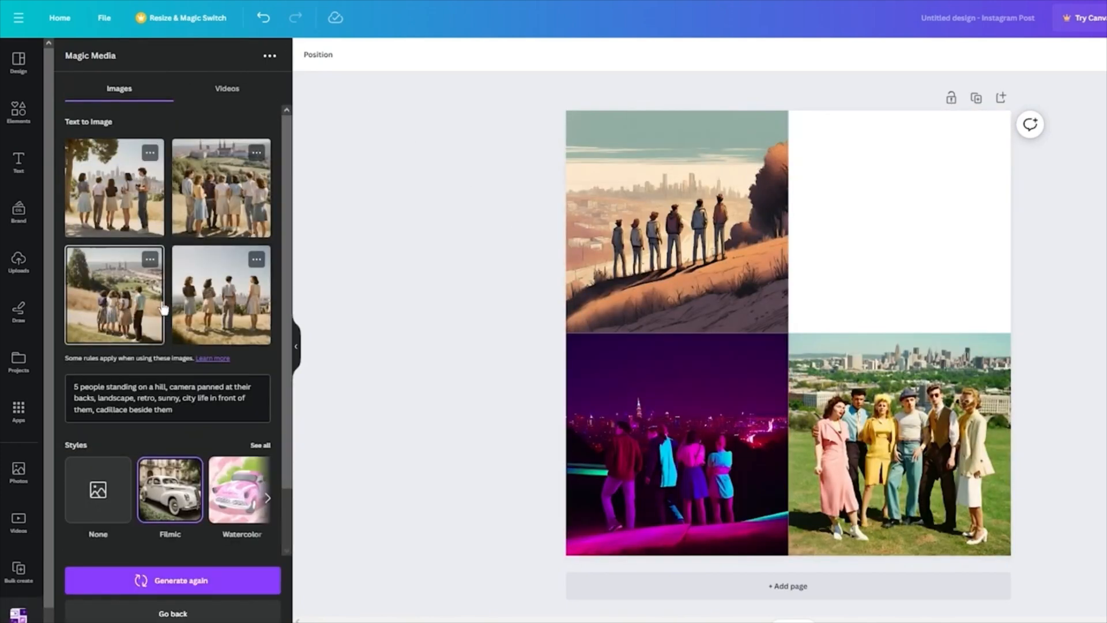
{"action": "left_click_drag", "start_coordinate": [784, 290], "coordinate": [911, 195]}
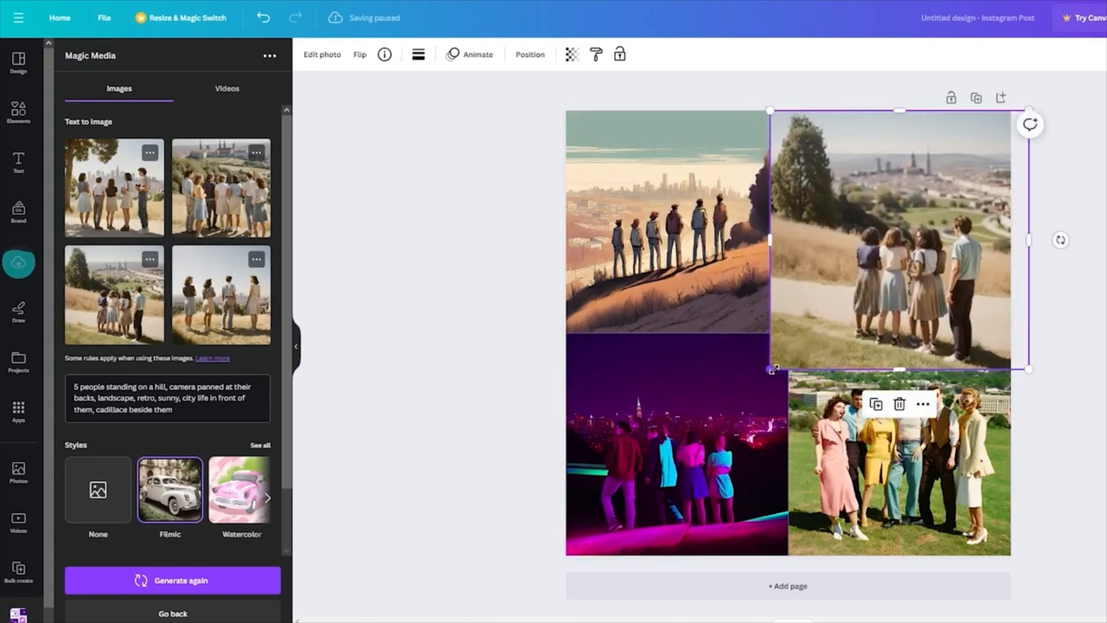
{"action": "left_click_drag", "start_coordinate": [772, 369], "coordinate": [808, 335]}
{"action": "left_click_drag", "start_coordinate": [1008, 242], "coordinate": [990, 242]}
{"action": "left_click", "coordinate": [1072, 254]}
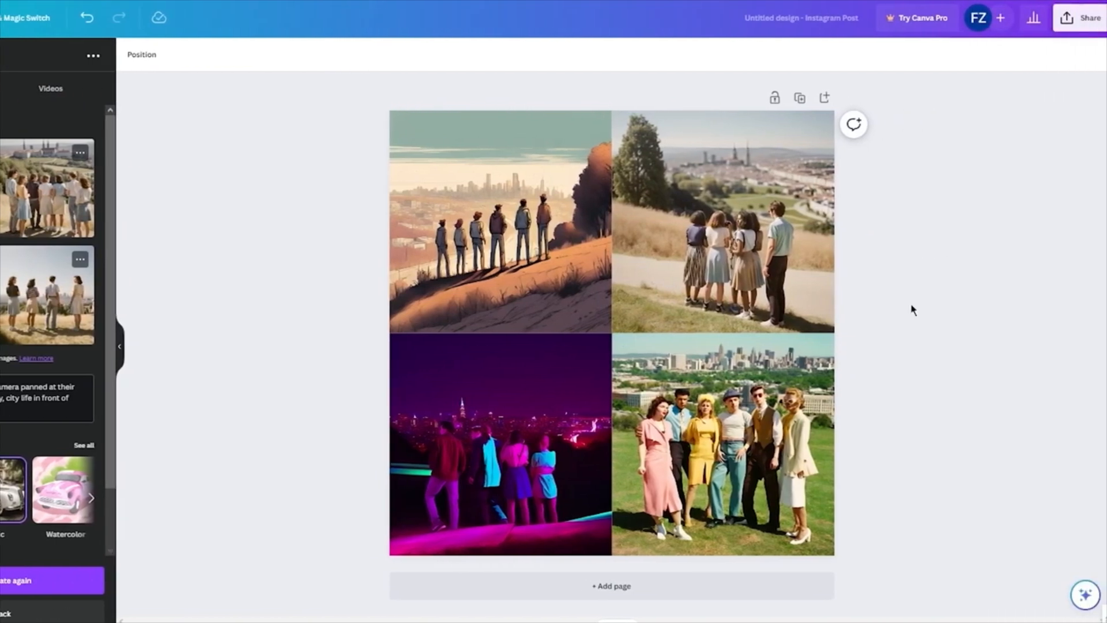
- Download the finished four-image collage as a PNG file
{"action": "left_click_drag", "start_coordinate": [943, 526], "coordinate": [323, 144]}
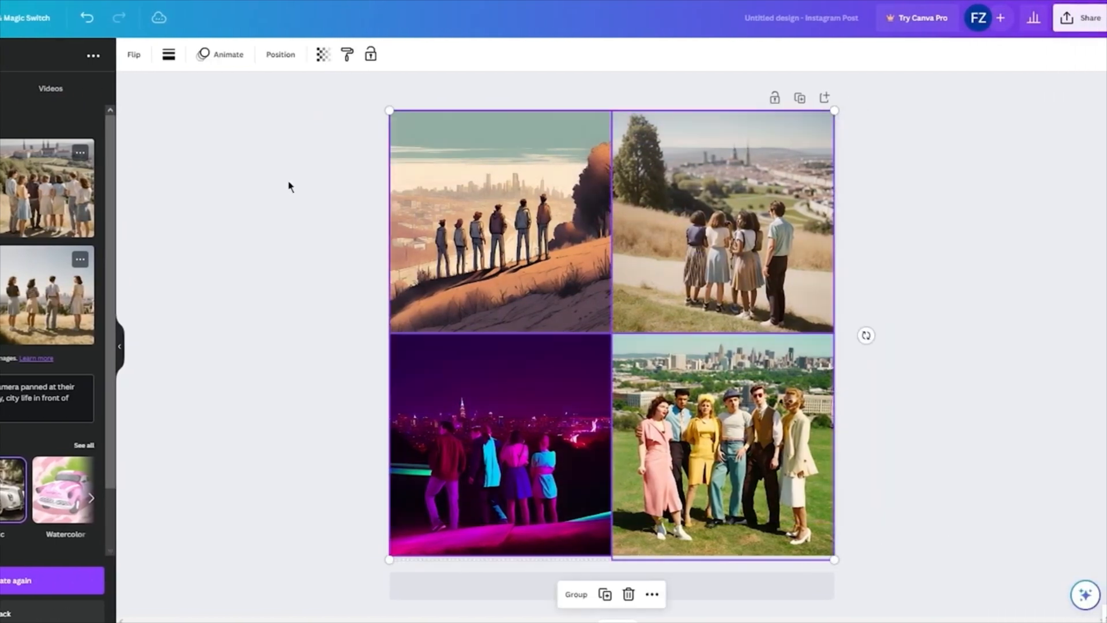
{"action": "left_click", "coordinate": [999, 78]}
{"action": "left_click", "coordinate": [1068, 23]}
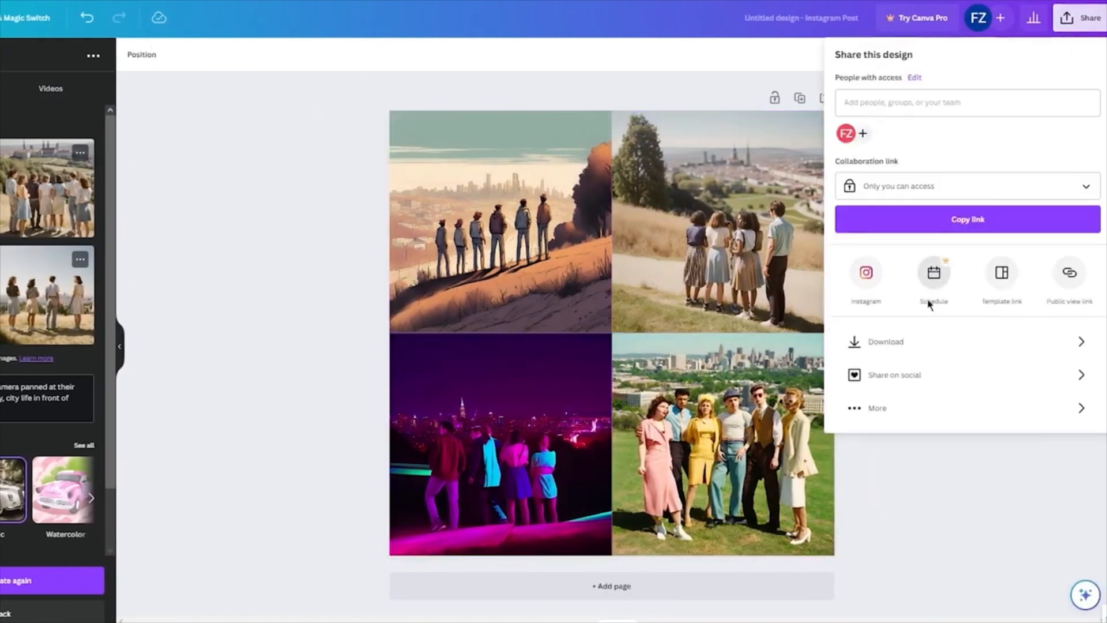
{"action": "left_click", "coordinate": [913, 341]}
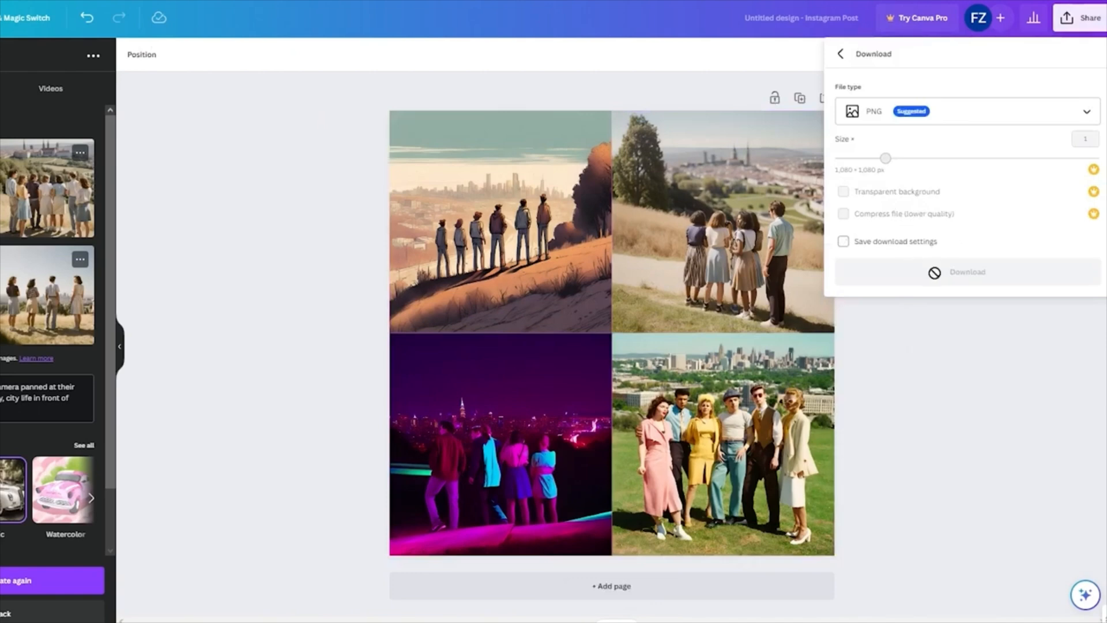
{"action": "left_click", "coordinate": [968, 276]}
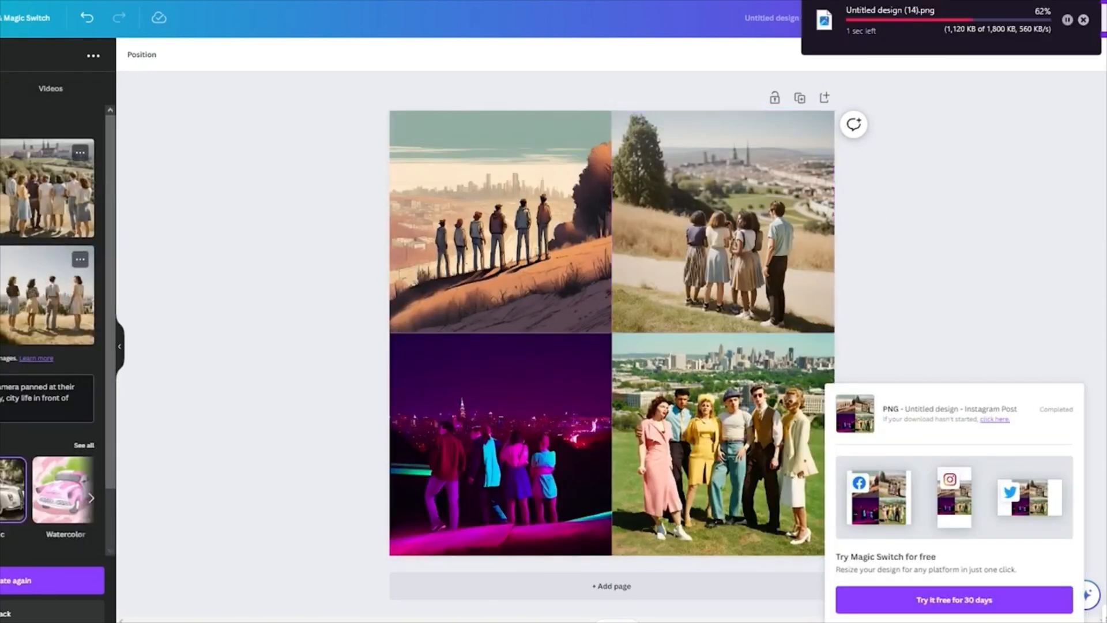
{"action": "left_click", "coordinate": [940, 19]}
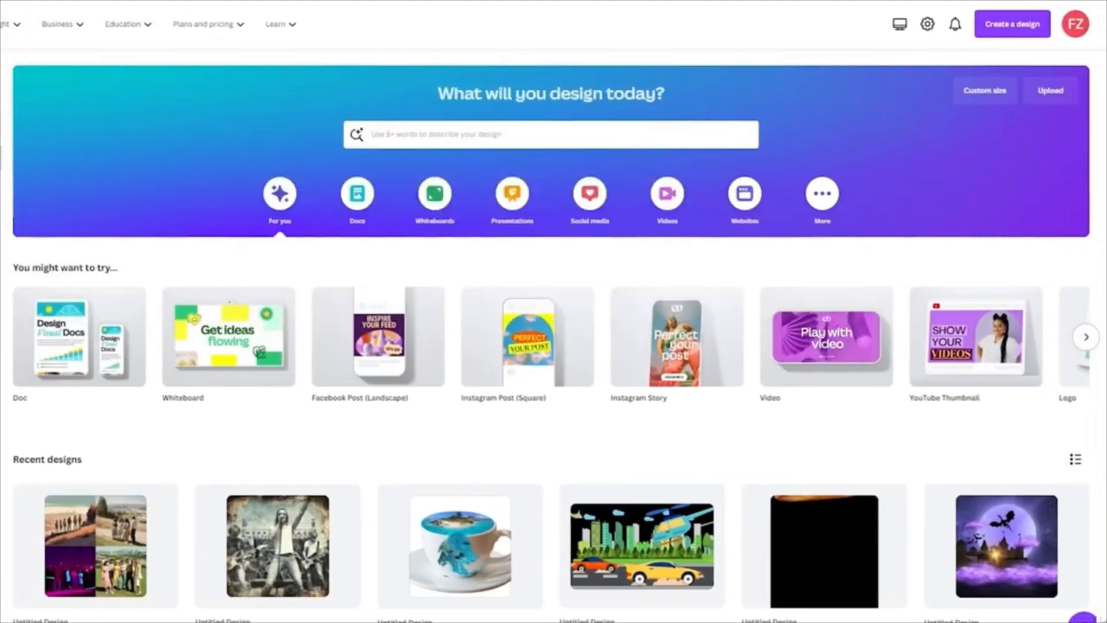
- Search the design types for "logo" and create a new blank Logo design
{"action": "mouse_move", "coordinate": [6, 24]}
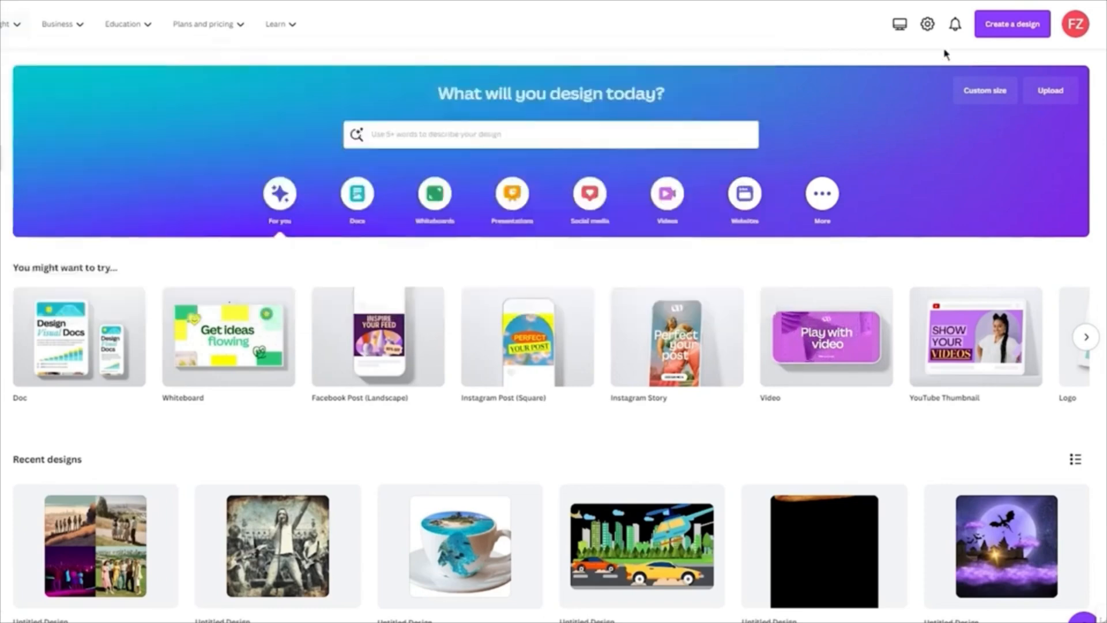
{"action": "left_click", "coordinate": [1010, 24]}
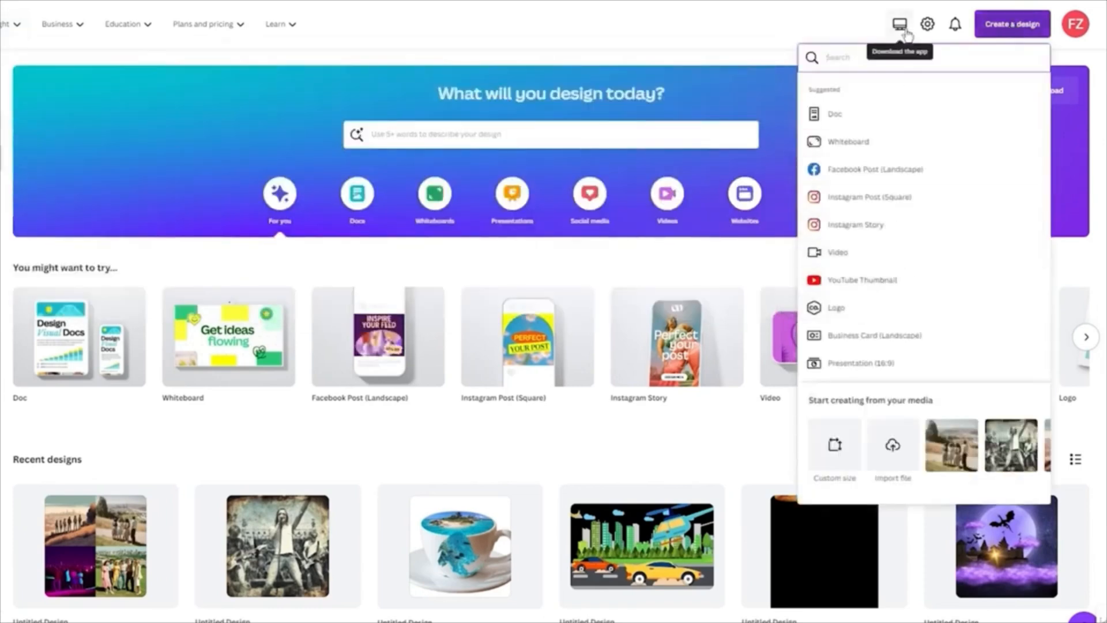
{"action": "type", "text": "logo"}
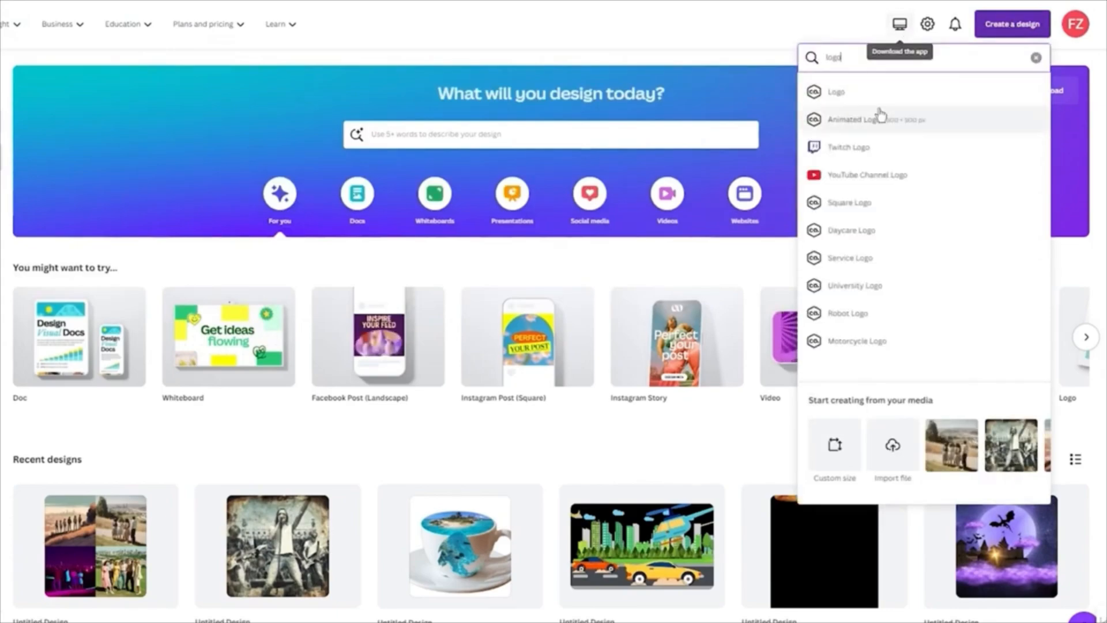
{"action": "left_click", "coordinate": [881, 100]}
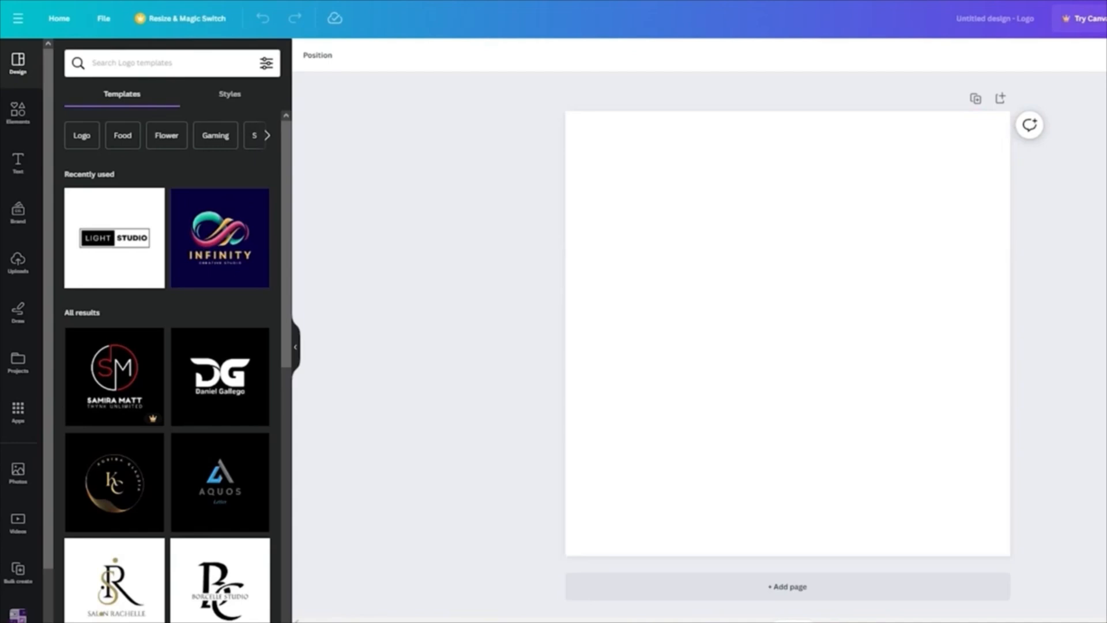
- Set the blank logo page's background to the solid dark blue from the default colors
{"action": "left_click", "coordinate": [782, 289]}
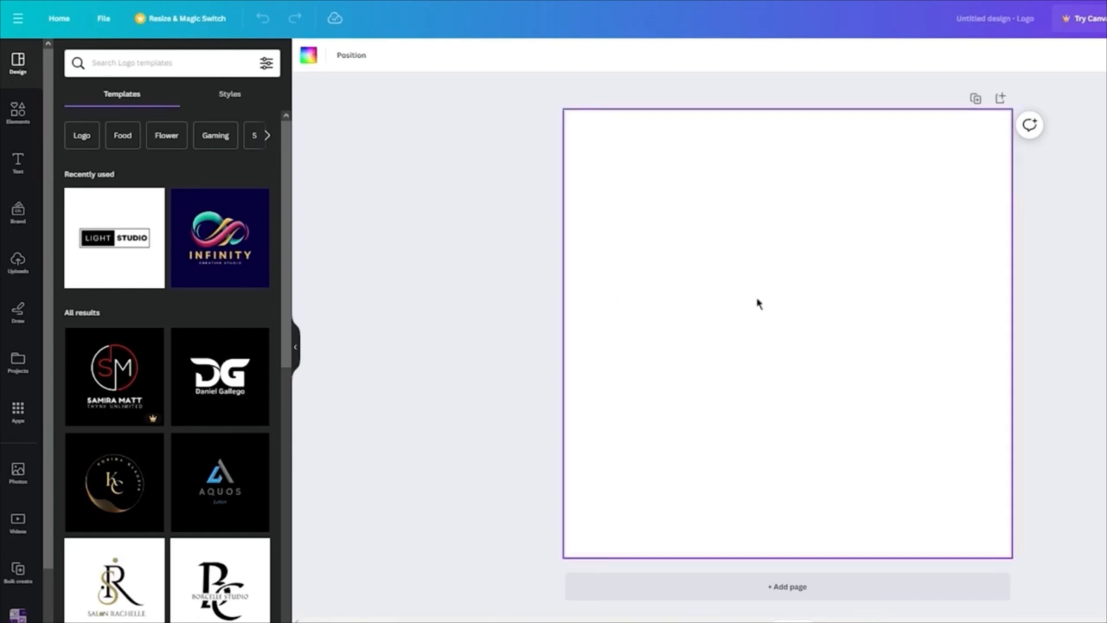
{"action": "left_click", "coordinate": [760, 251]}
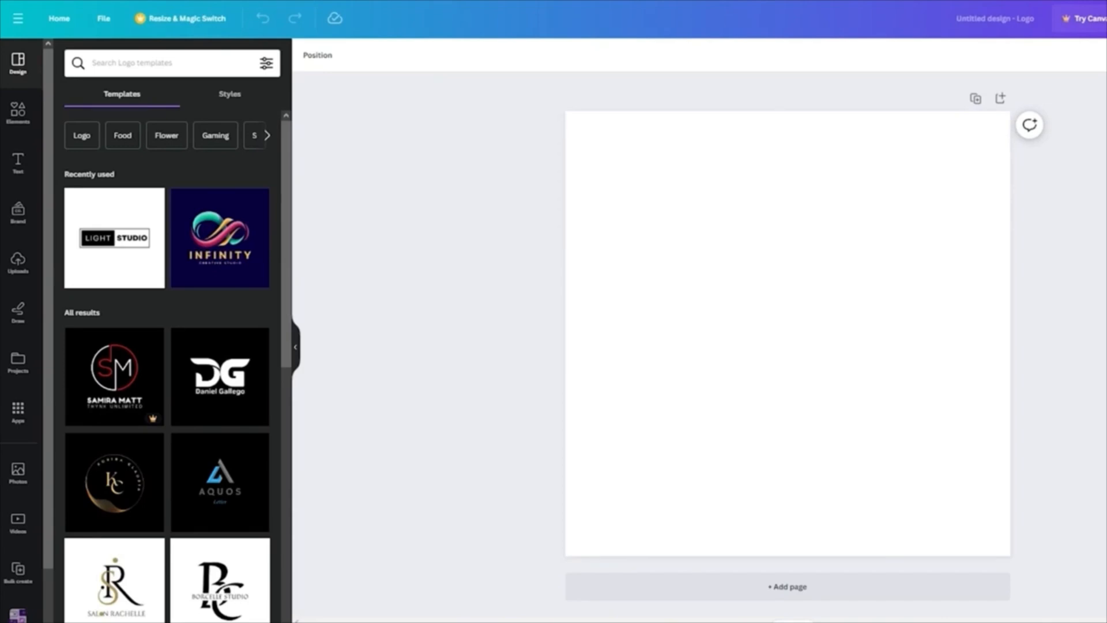
{"action": "left_click", "coordinate": [830, 267]}
{"action": "left_click", "coordinate": [309, 55]}
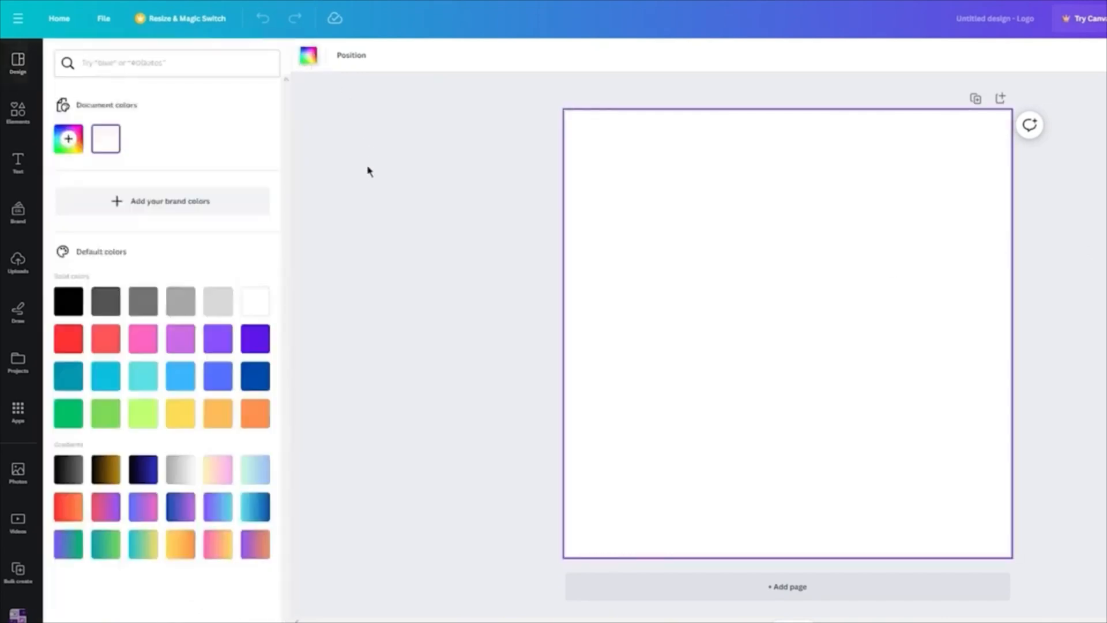
{"action": "left_click", "coordinate": [255, 376]}
{"action": "left_click", "coordinate": [474, 260]}
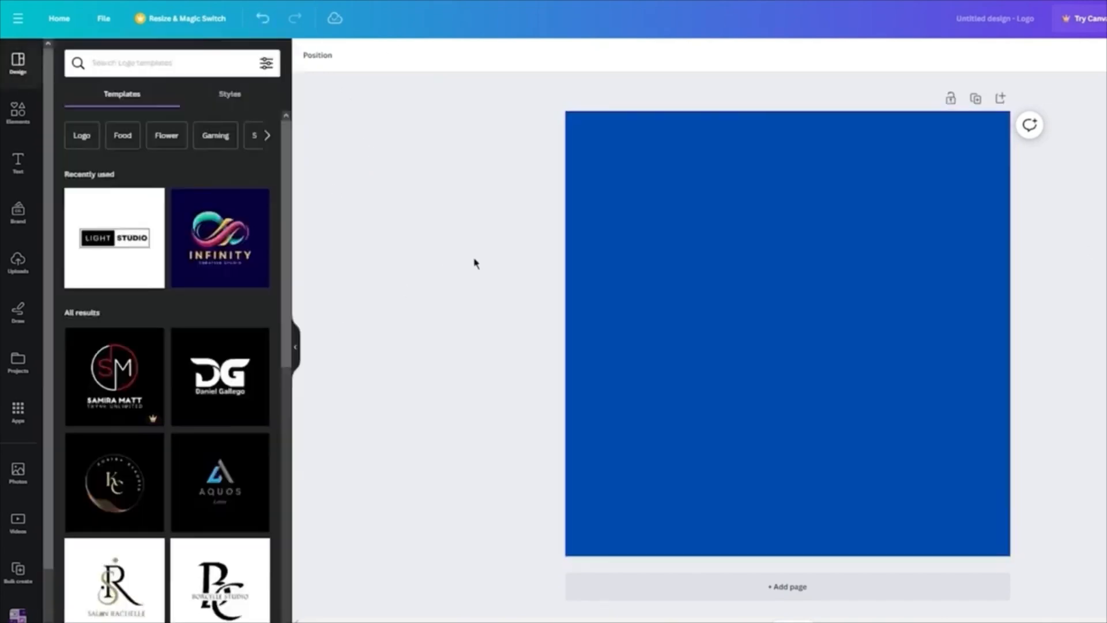